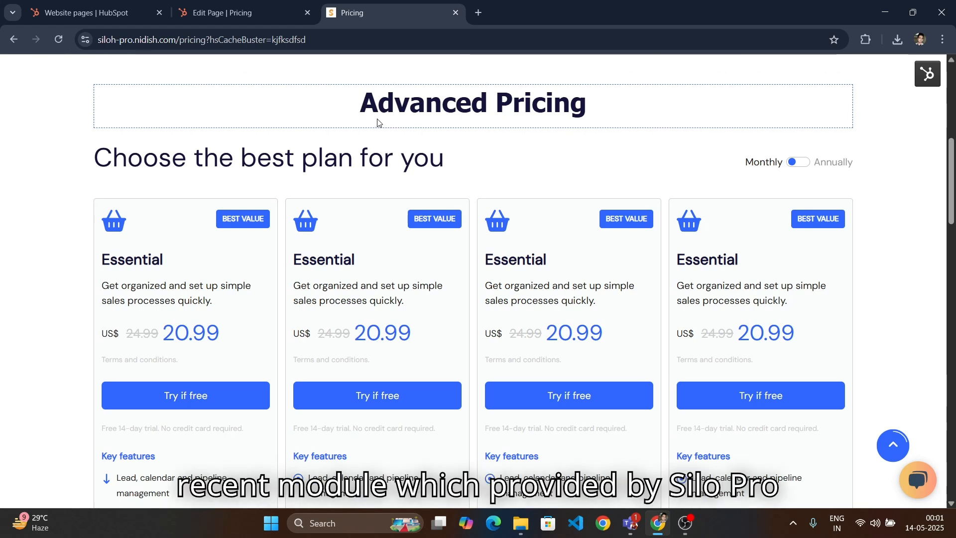
# Examine the Advanced Pricing title, the plan heading and the pricing cards on the published page
pyautogui.moveTo(349, 112); pyautogui.dragTo(631, 111)
pyautogui.click(482, 167)
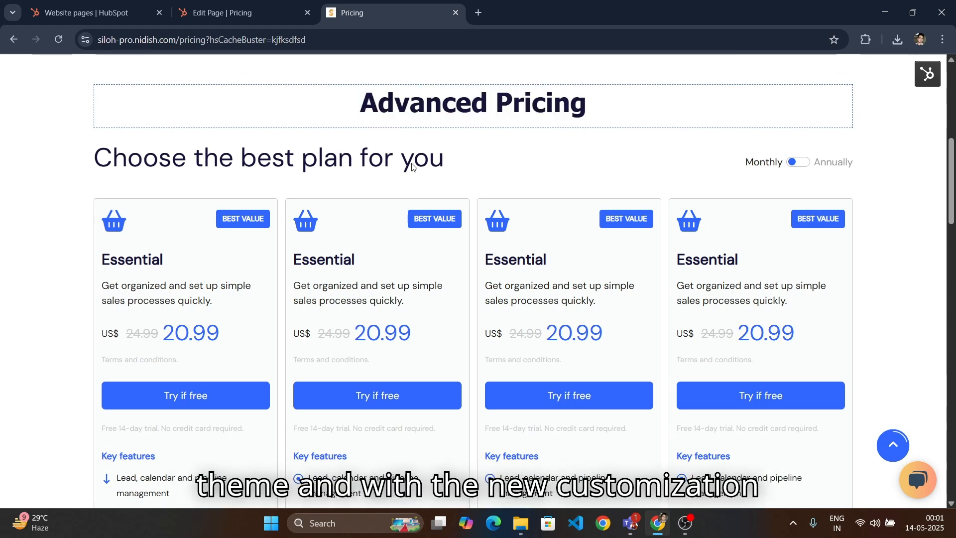
pyautogui.moveTo(483, 167); pyautogui.dragTo(78, 164)
pyautogui.click(77, 163)
pyautogui.scroll(-1, 91, 154)
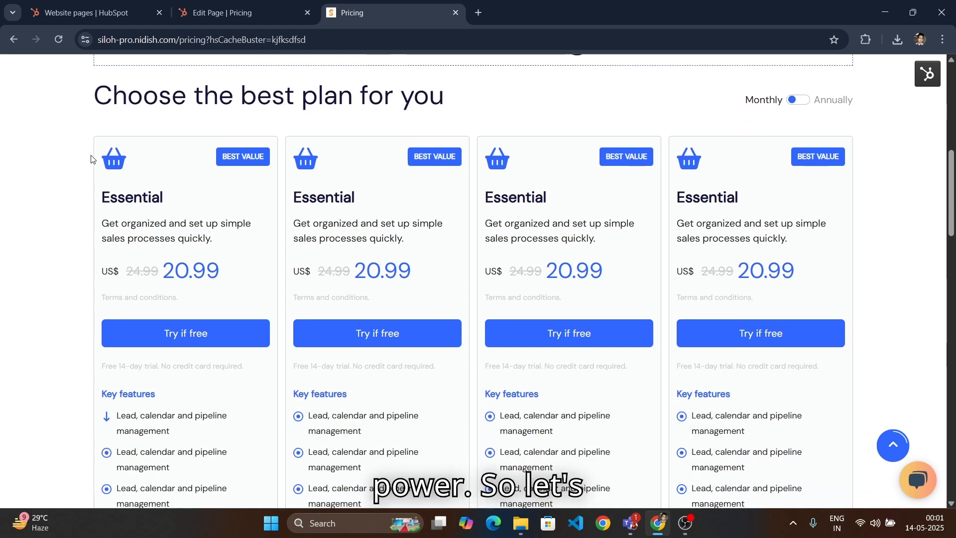
pyautogui.scroll(1, 208, 142)
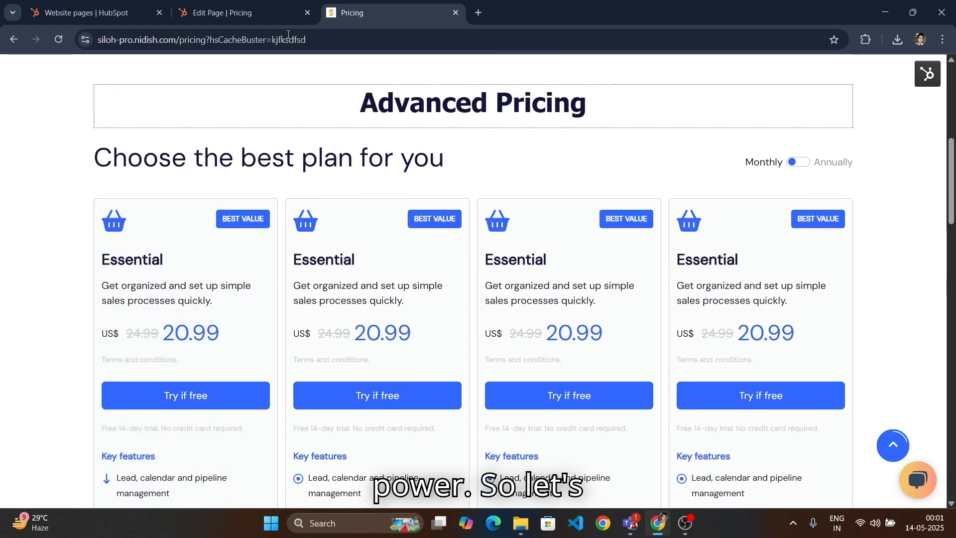
# Switch to the page editor and open the Advanced Pricing module's settings, including its style options
pyautogui.click(272, 12)
pyautogui.scroll(2, 331, 142)
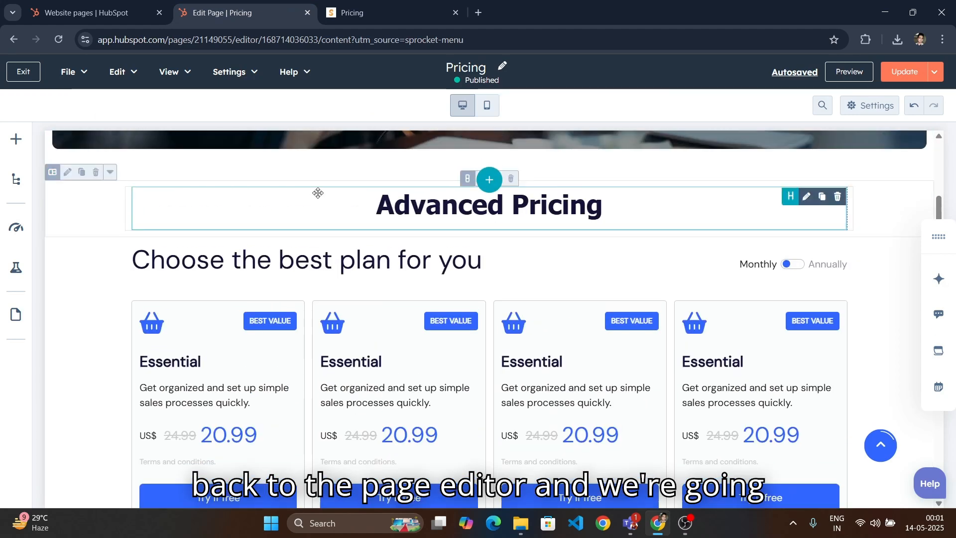
pyautogui.click(261, 310)
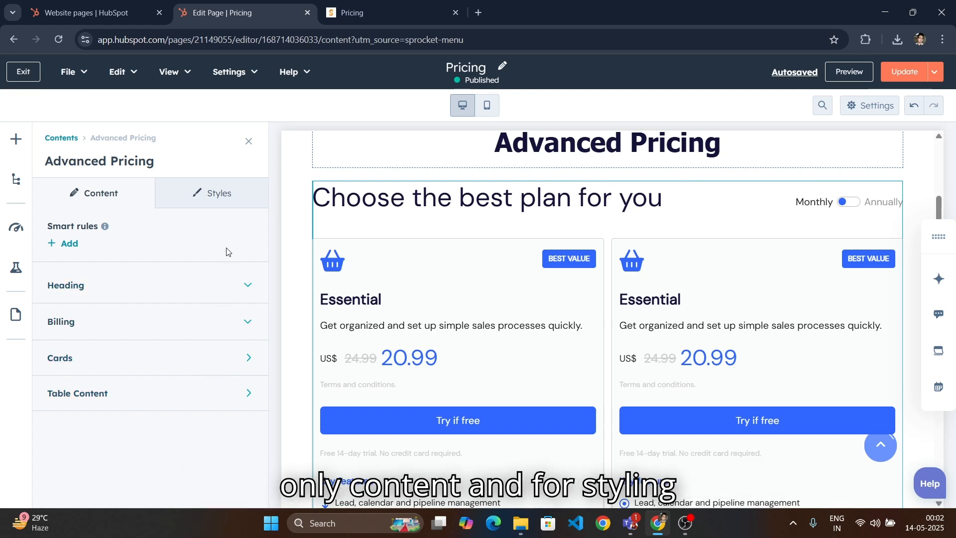
pyautogui.click(214, 195)
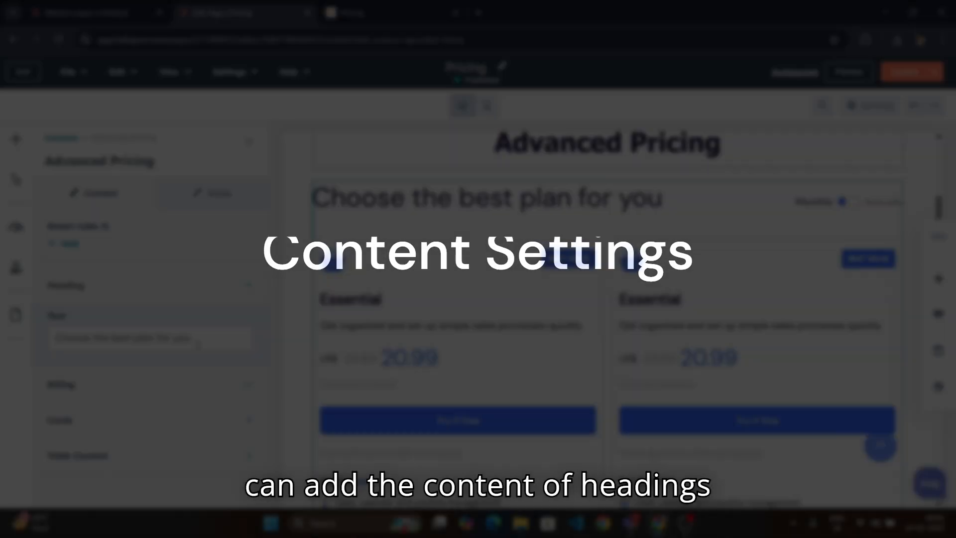
# Review the module's heading text setting against the matching heading in the page preview
pyautogui.moveTo(191, 337); pyautogui.dragTo(53, 337)
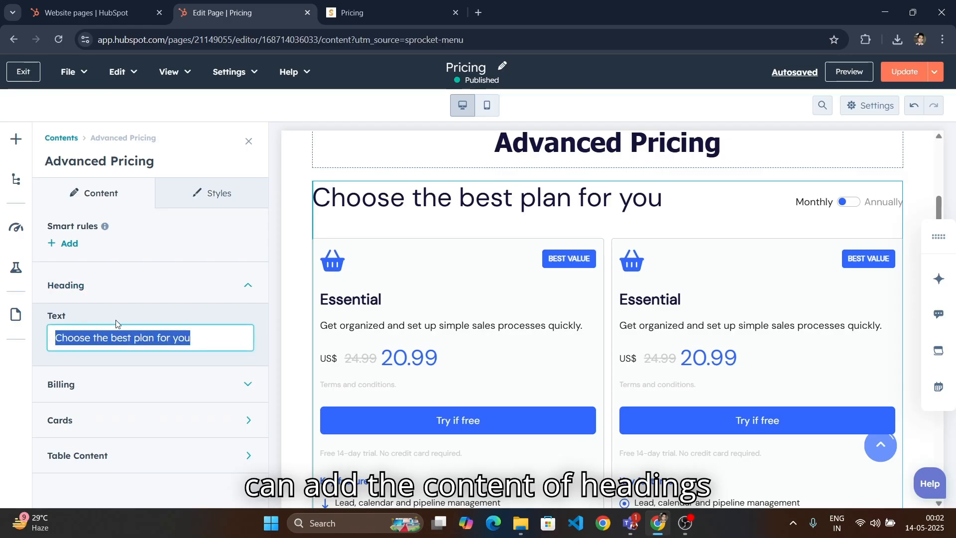
pyautogui.moveTo(663, 201); pyautogui.dragTo(300, 200)
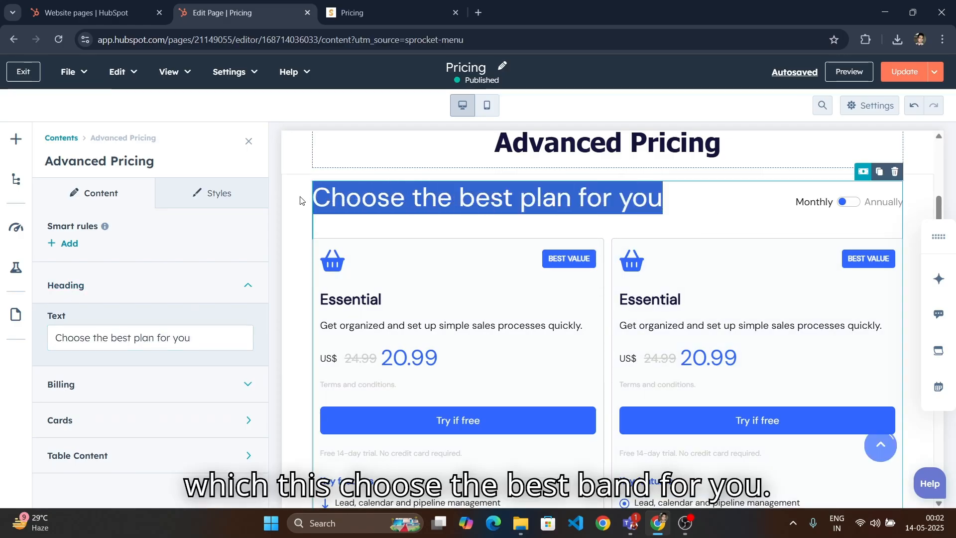
pyautogui.click(225, 315)
pyautogui.click(231, 272)
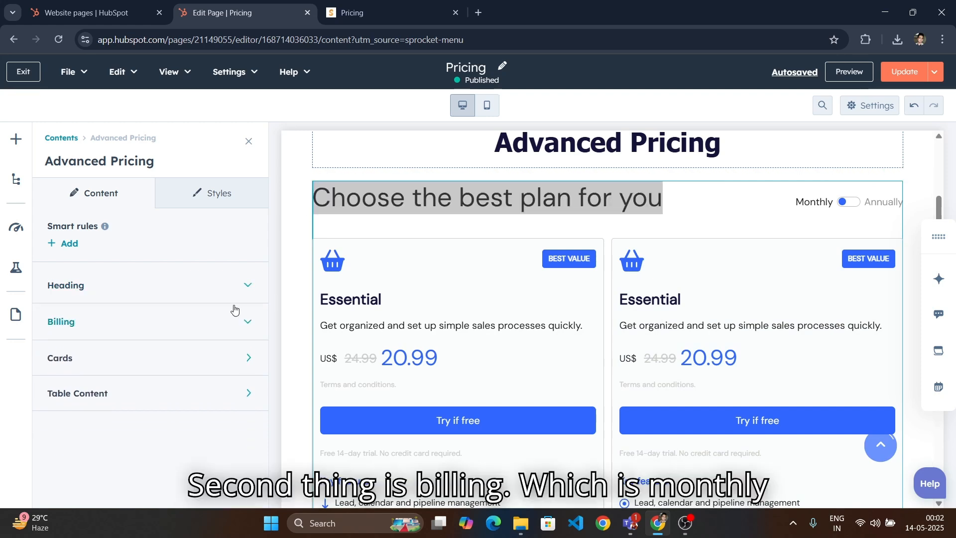
# Review the module's billing settings, including the monthly and annual label texts
pyautogui.click(244, 321)
pyautogui.scroll(-2, 194, 319)
pyautogui.click(96, 290)
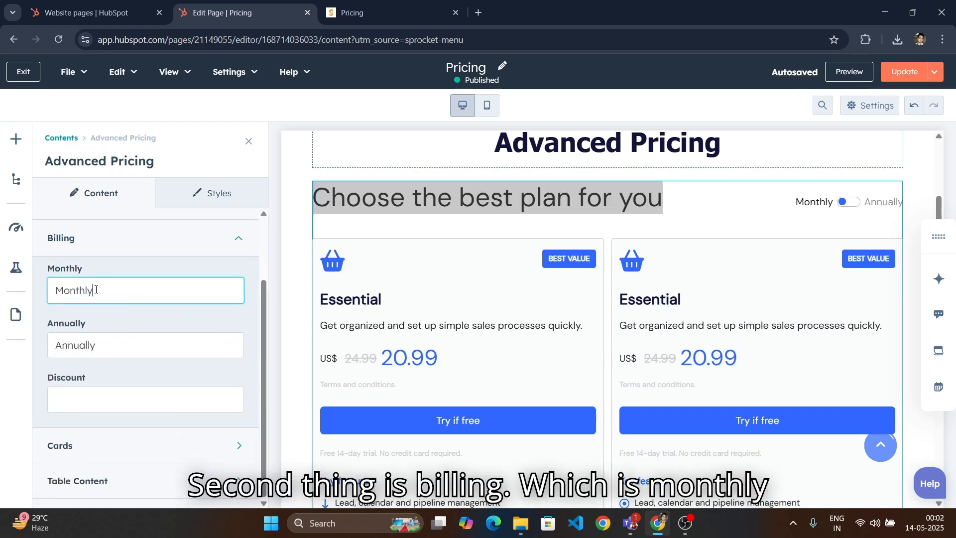
pyautogui.doubleClick(96, 289)
pyautogui.doubleClick(102, 343)
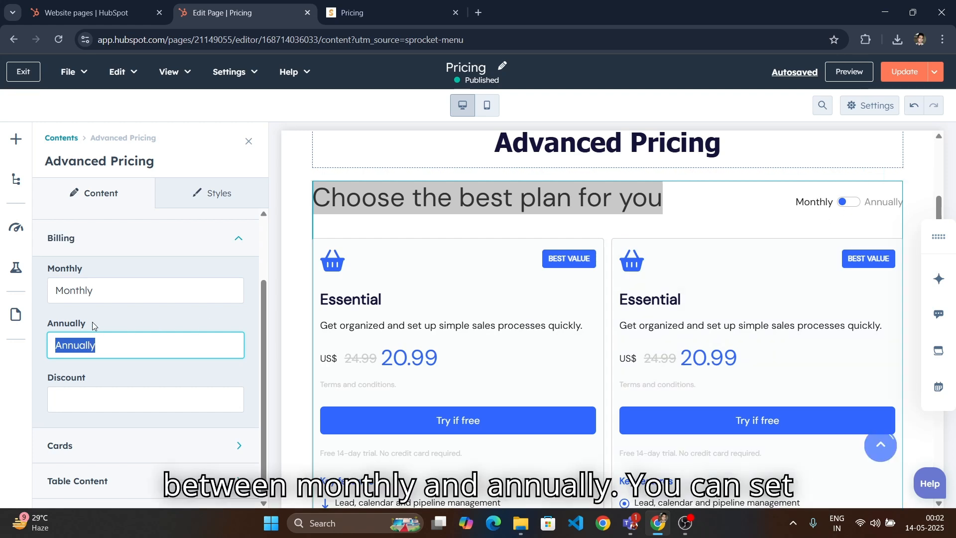
pyautogui.click(119, 295)
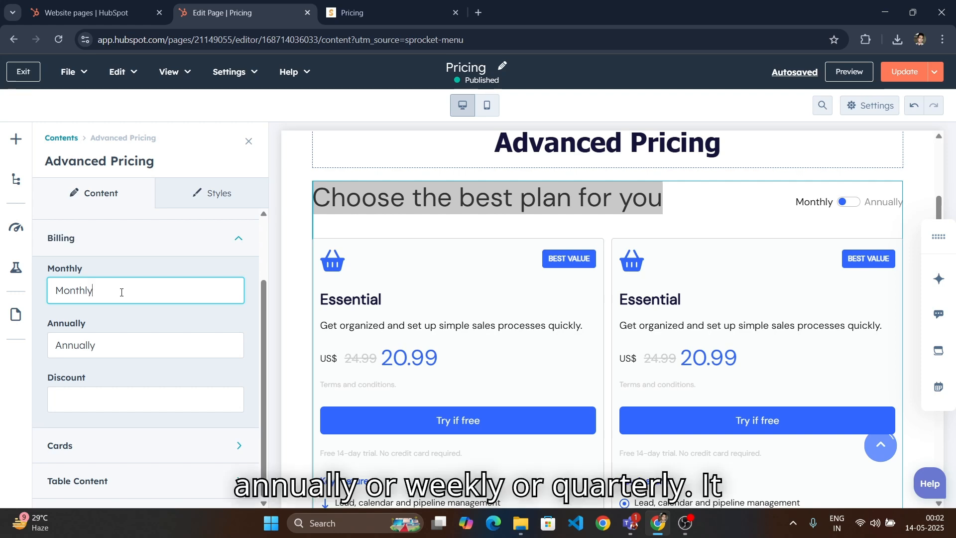
pyautogui.click(194, 230)
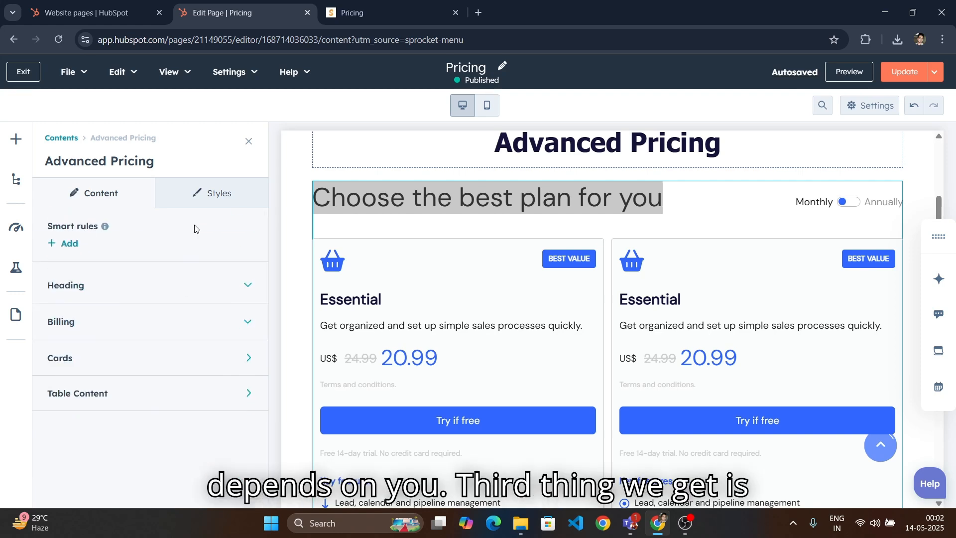
# Open the first pricing card and expand its top section settings
pyautogui.click(173, 358)
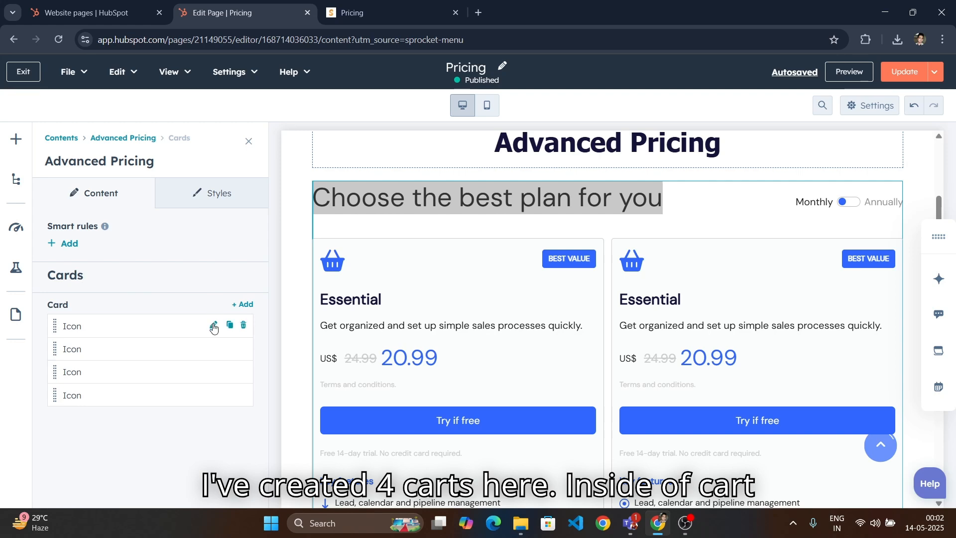
pyautogui.click(213, 326)
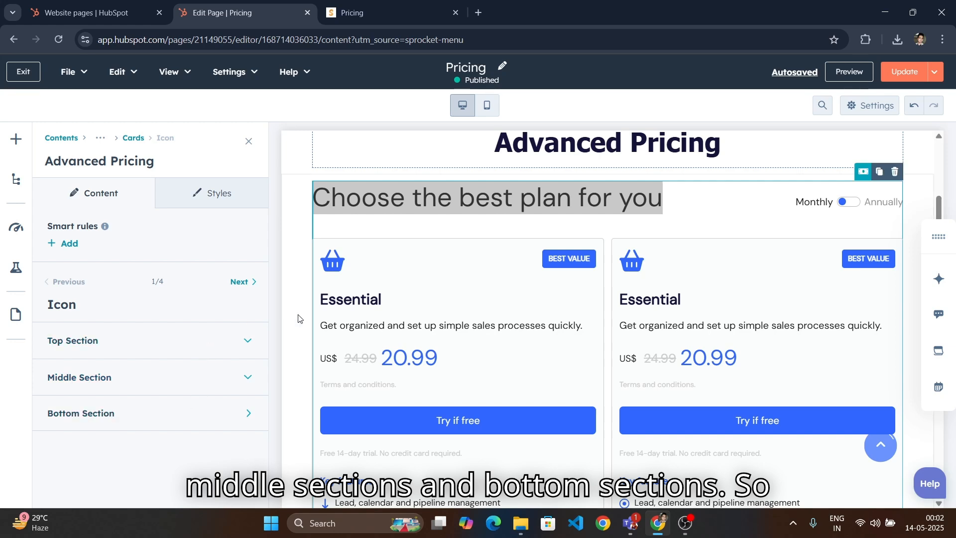
pyautogui.click(164, 342)
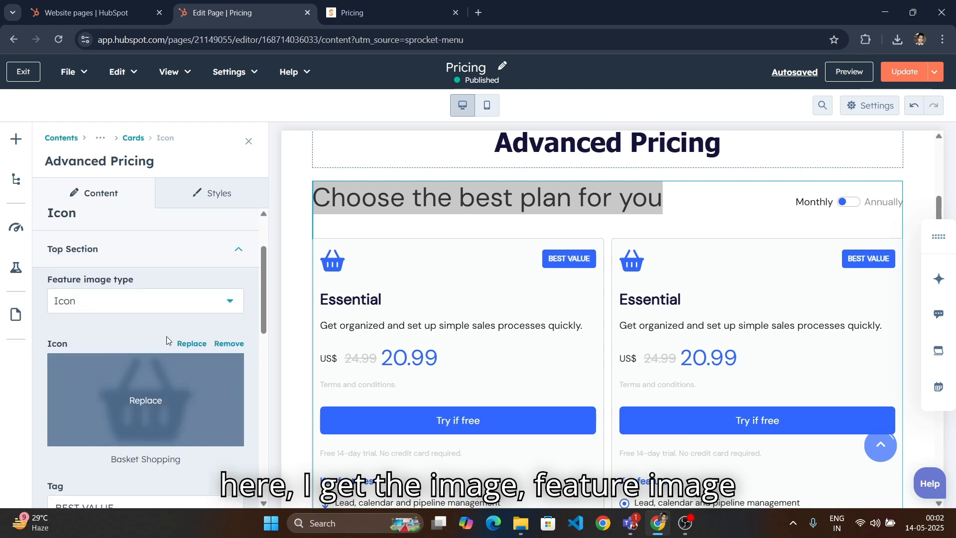
# Check the feature image type options available for the first card, leaving the selection as Icon
pyautogui.moveTo(159, 312); pyautogui.dragTo(38, 312)
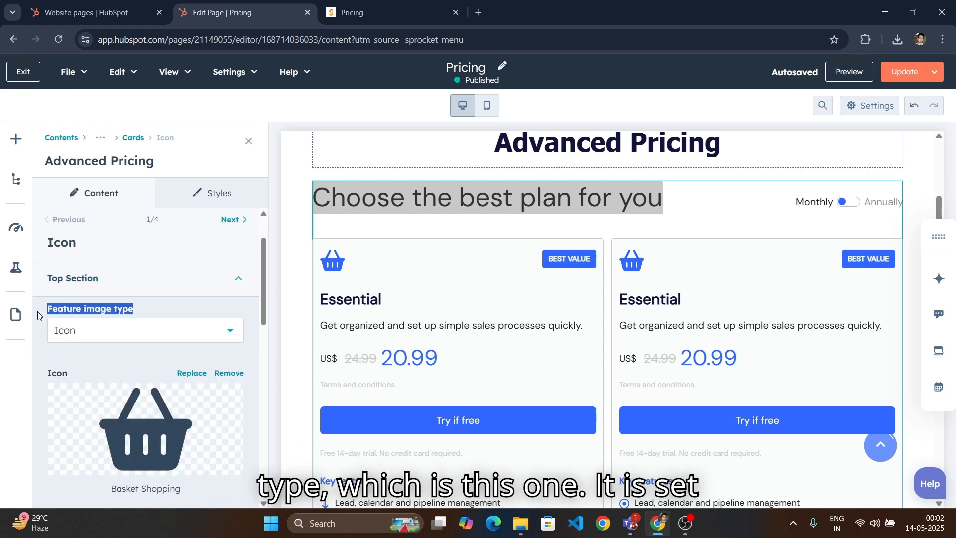
pyautogui.scroll(-1, 157, 313)
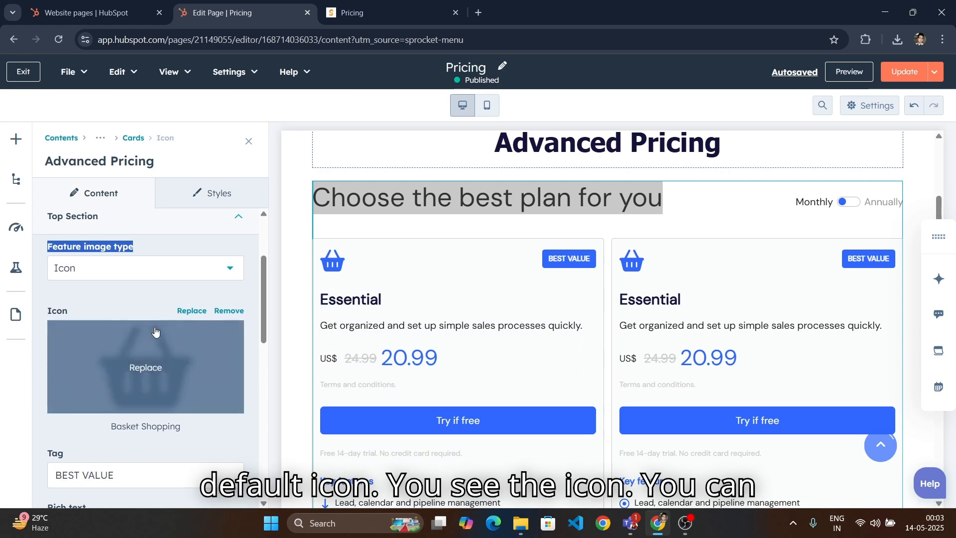
pyautogui.click(181, 273)
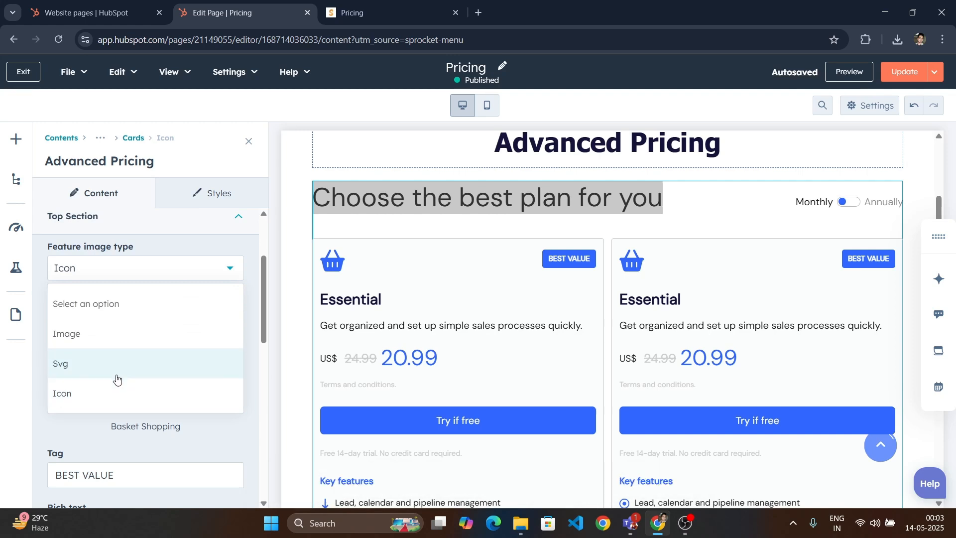
pyautogui.click(194, 247)
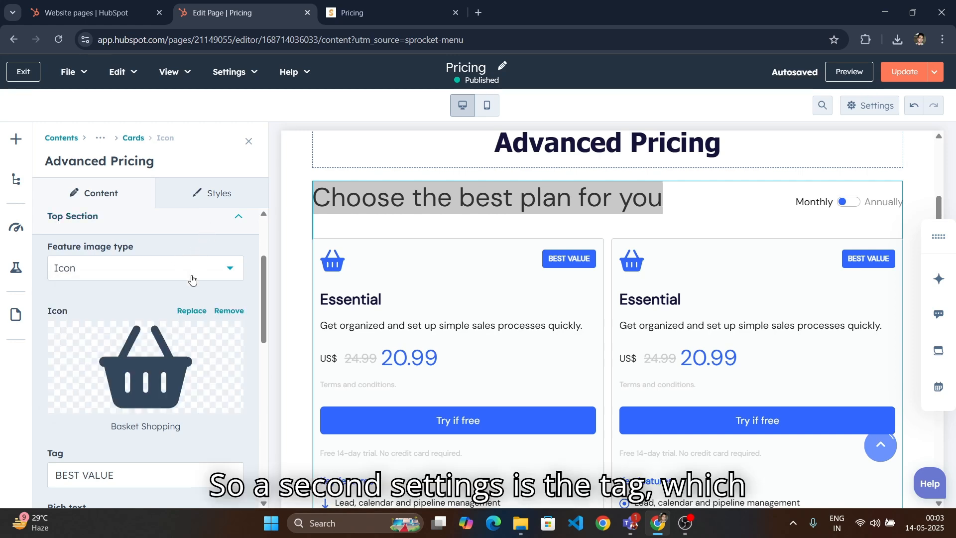
# Review the first card's tag text and rich text settings
pyautogui.scroll(-4, 193, 275)
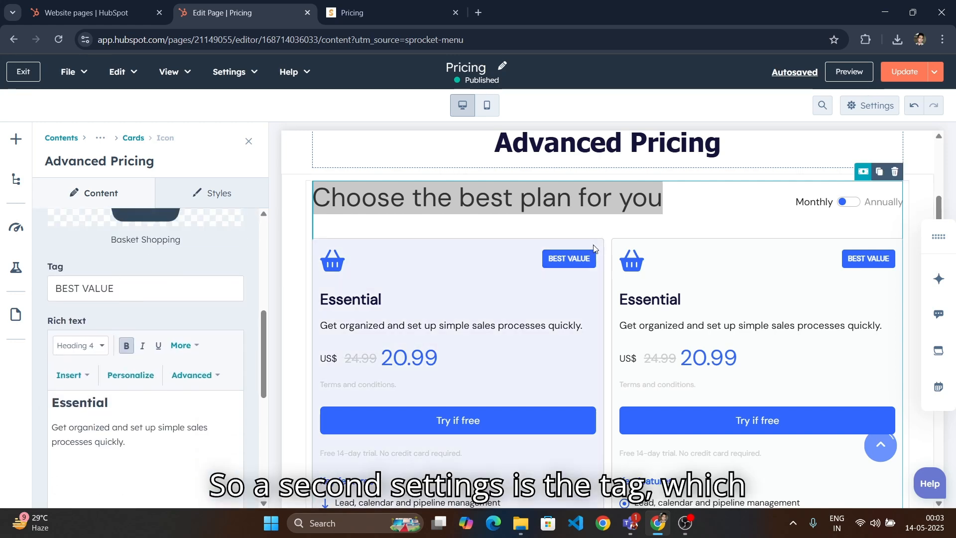
pyautogui.moveTo(116, 289); pyautogui.dragTo(58, 289)
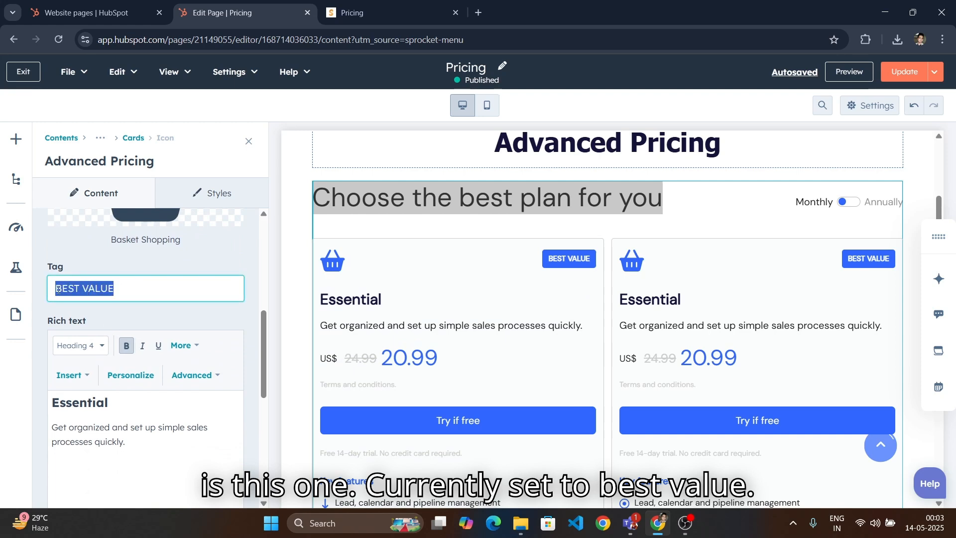
pyautogui.click(127, 289)
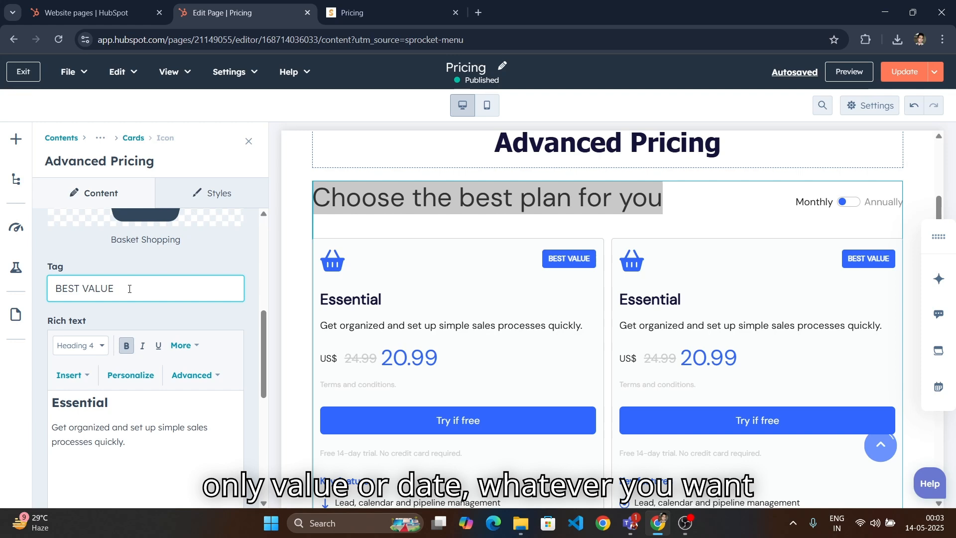
pyautogui.scroll(-1, 128, 288)
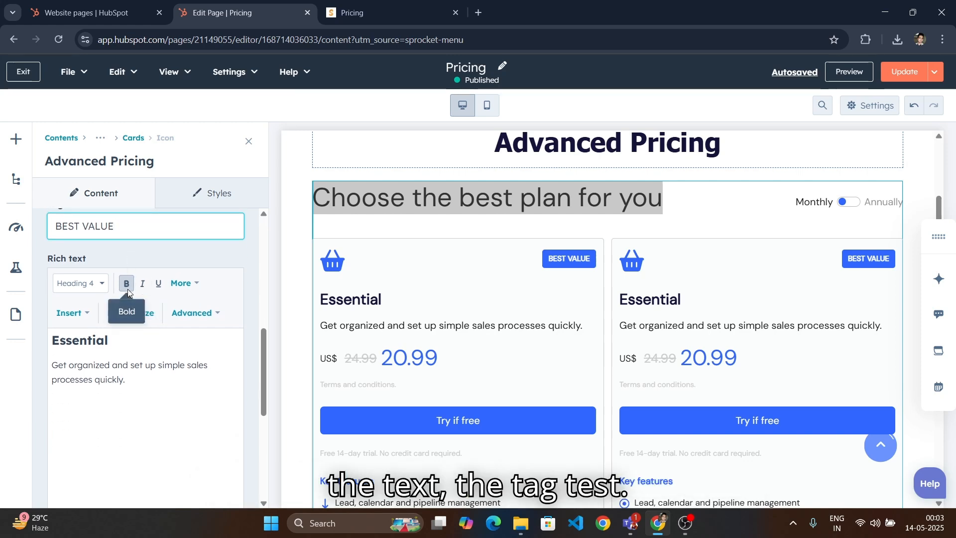
pyautogui.scroll(-2, 135, 278)
pyautogui.scroll(2, 102, 267)
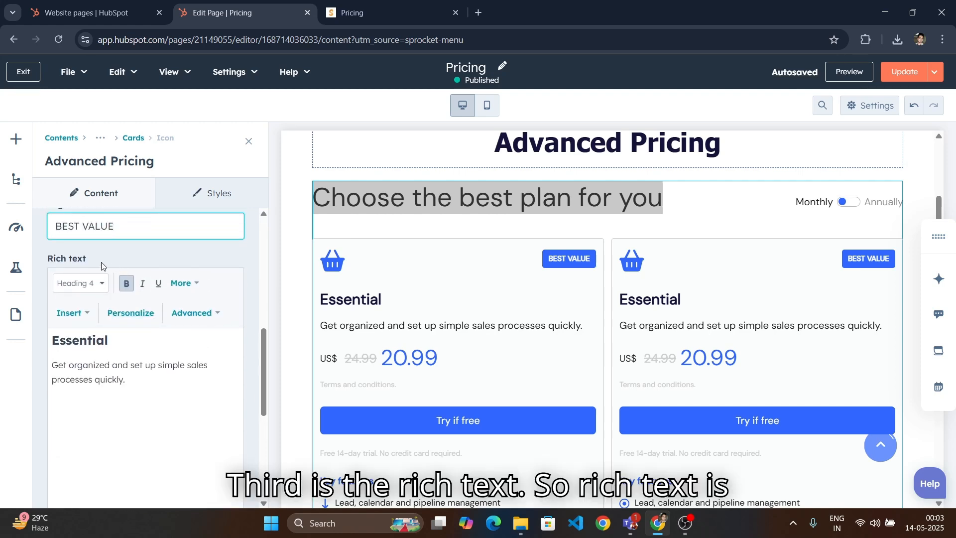
# Underline the description paragraph below the Essential heading in the first card and apply the change
pyautogui.scroll(-1, 103, 266)
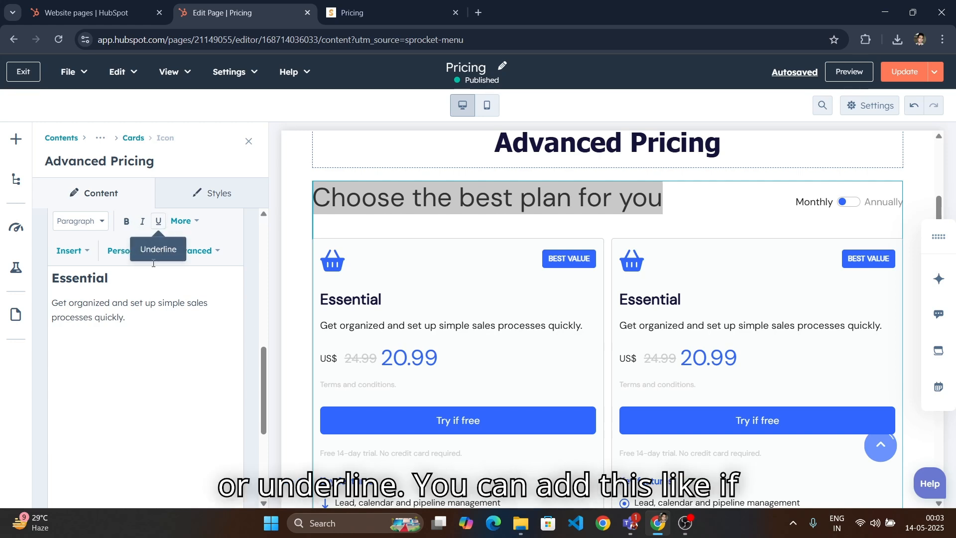
pyautogui.moveTo(130, 317); pyautogui.dragTo(43, 306)
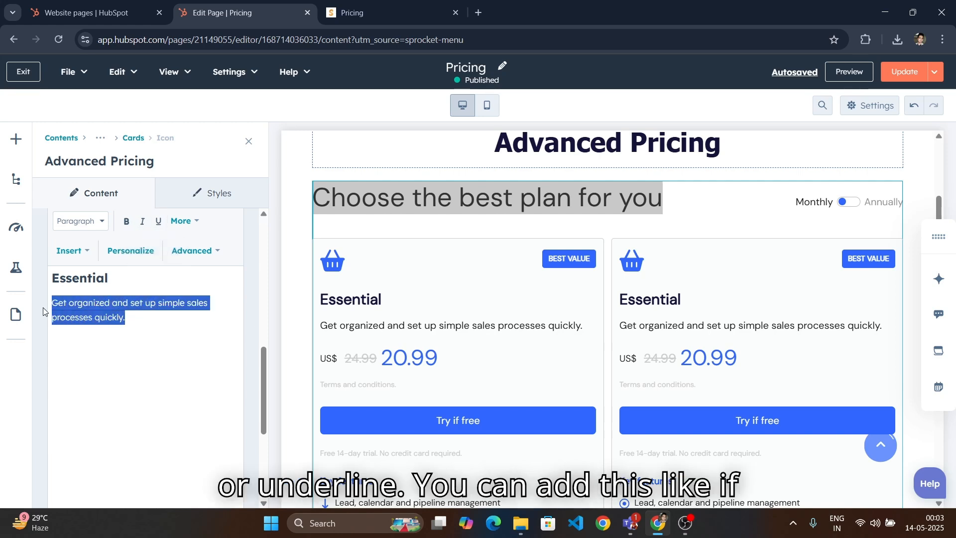
pyautogui.click(158, 222)
pyautogui.click(94, 486)
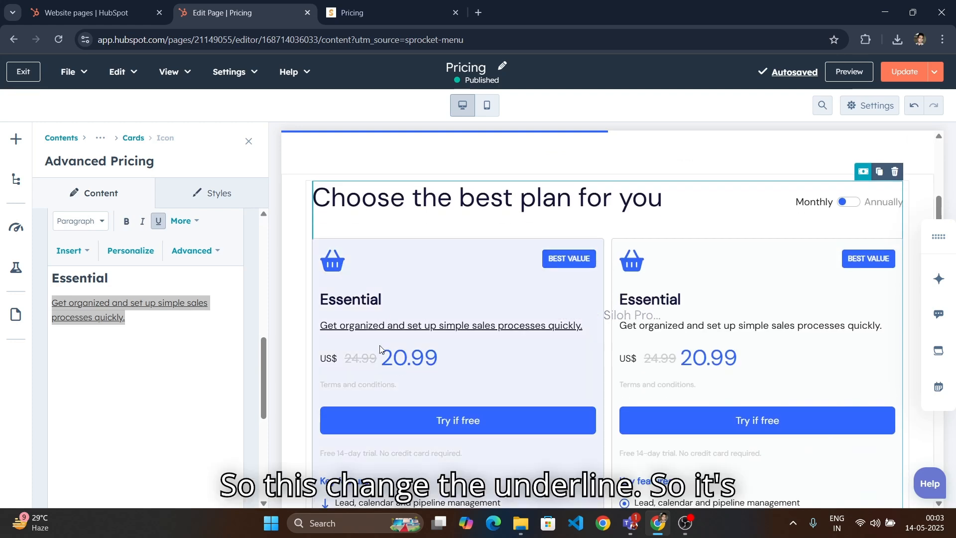
pyautogui.click(173, 321)
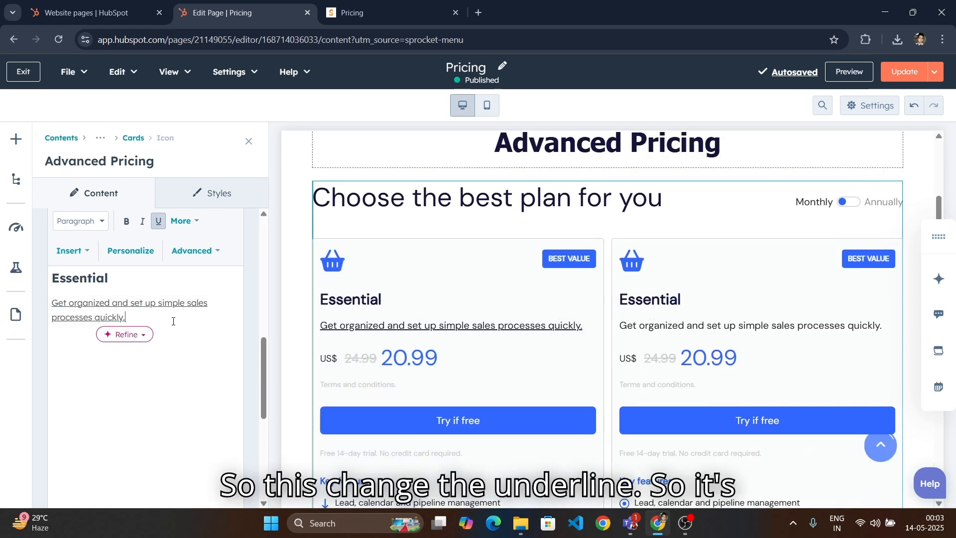
# Look through the first card's rich text editor and the settings below it
pyautogui.scroll(1, 173, 324)
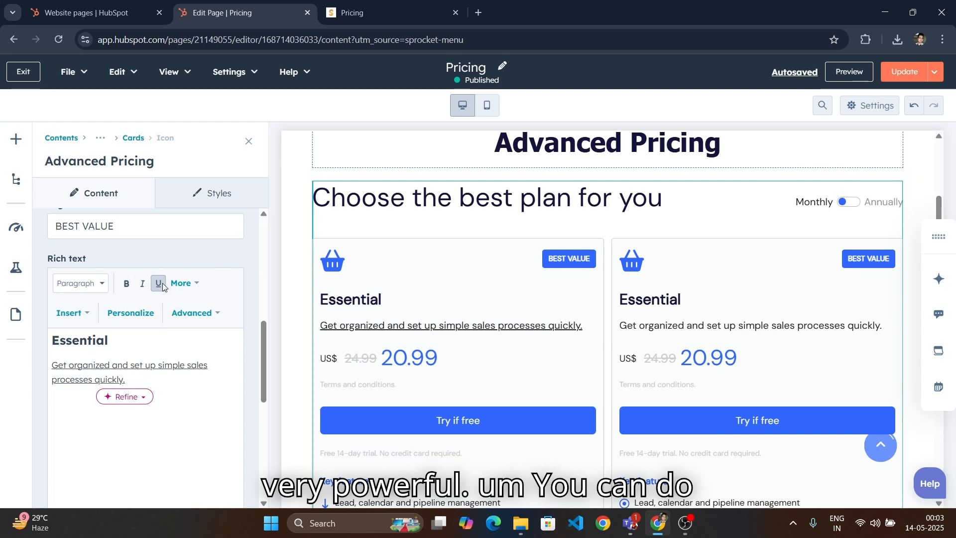
pyautogui.scroll(-2, 172, 329)
pyautogui.scroll(-1, 182, 470)
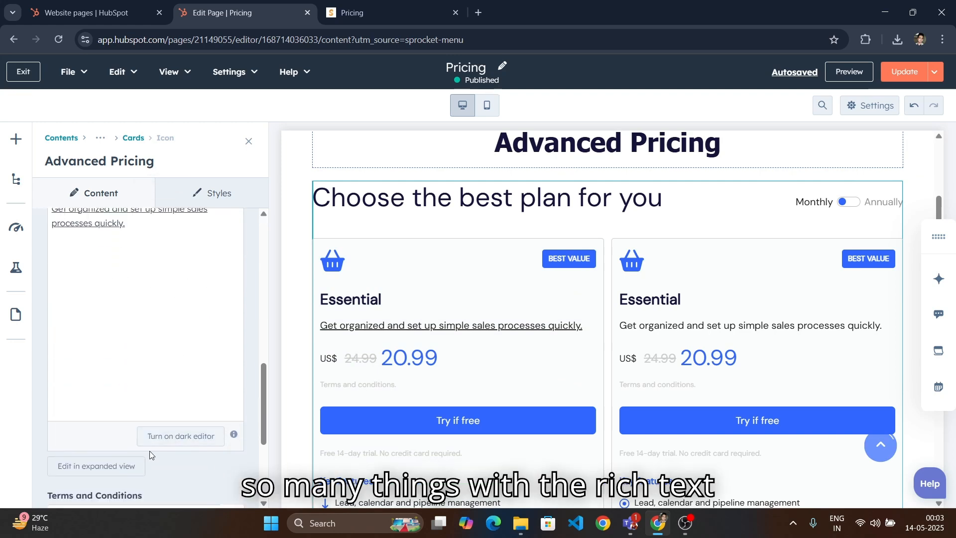
pyautogui.scroll(3, 150, 450)
pyautogui.scroll(-3, 134, 358)
pyautogui.scroll(-3, 137, 368)
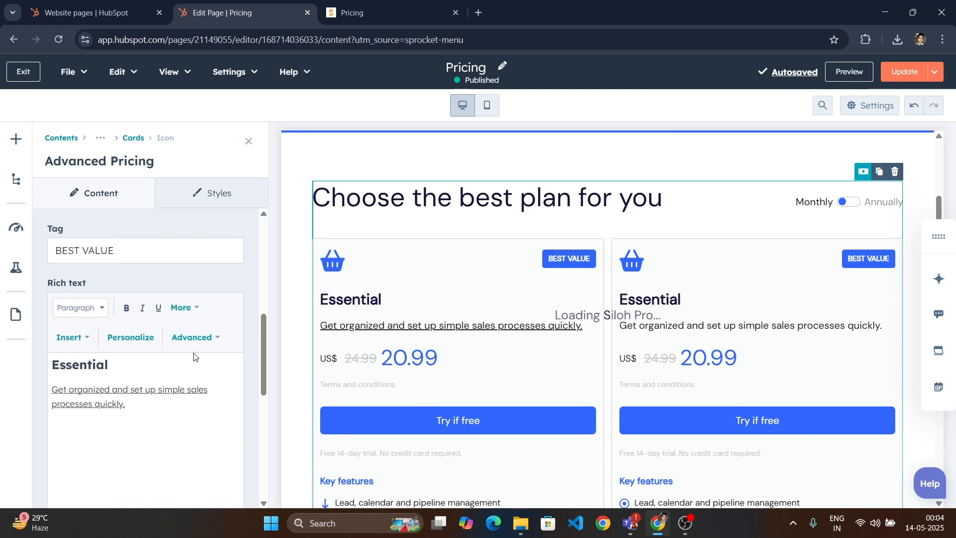
# Remove the underline from the first card's description paragraph and apply the change
pyautogui.tripleClick(112, 404)
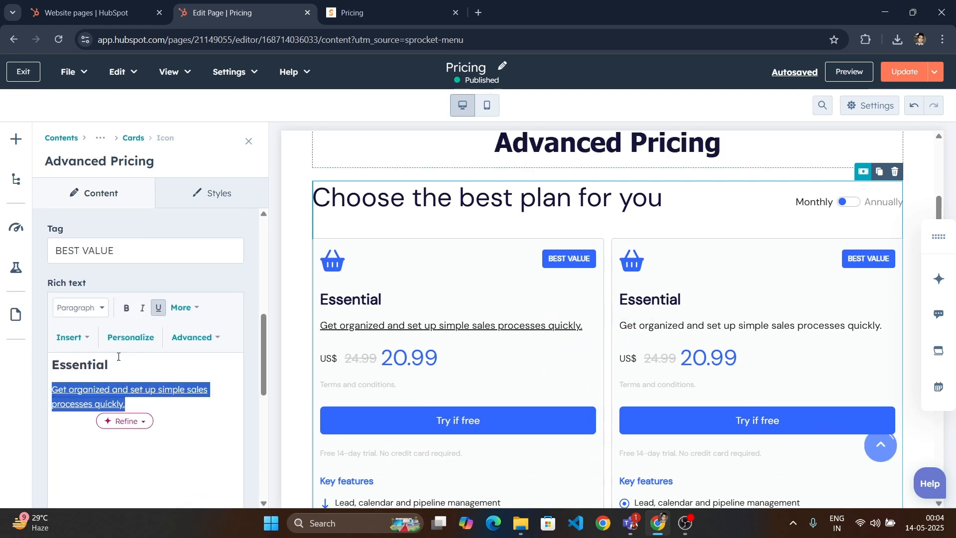
pyautogui.click(158, 308)
pyautogui.scroll(-5, 155, 385)
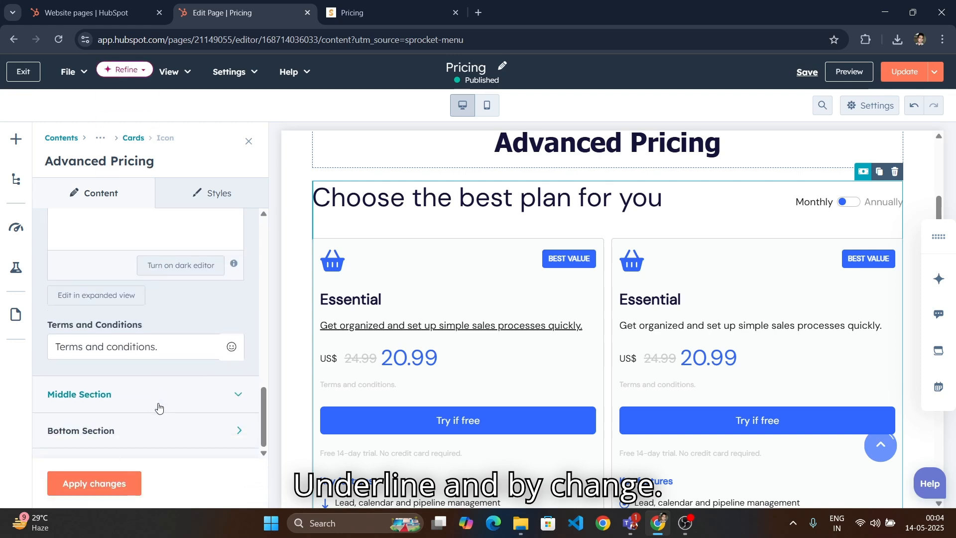
pyautogui.click(95, 483)
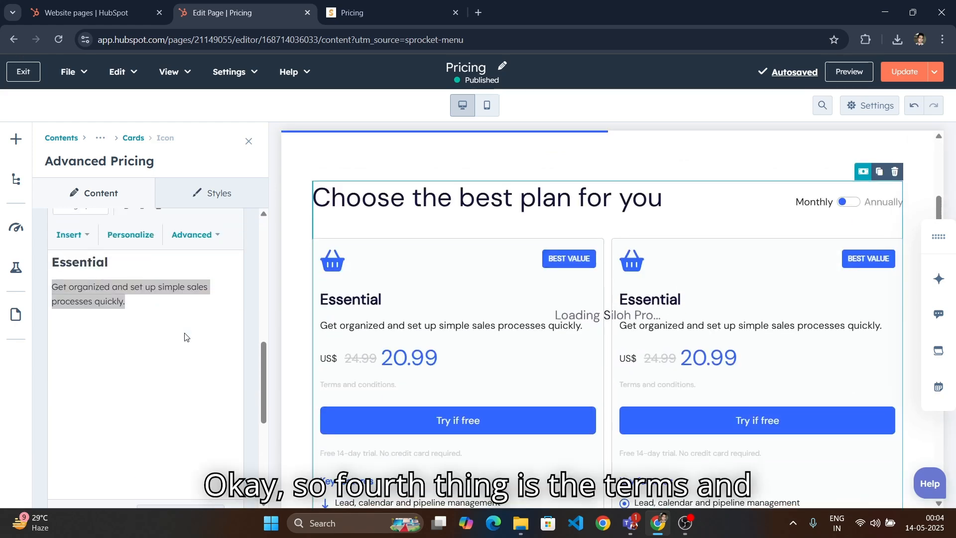
# Clear the first card's Terms and Conditions text, apply the change and check the card in the preview
pyautogui.scroll(-4, 182, 344)
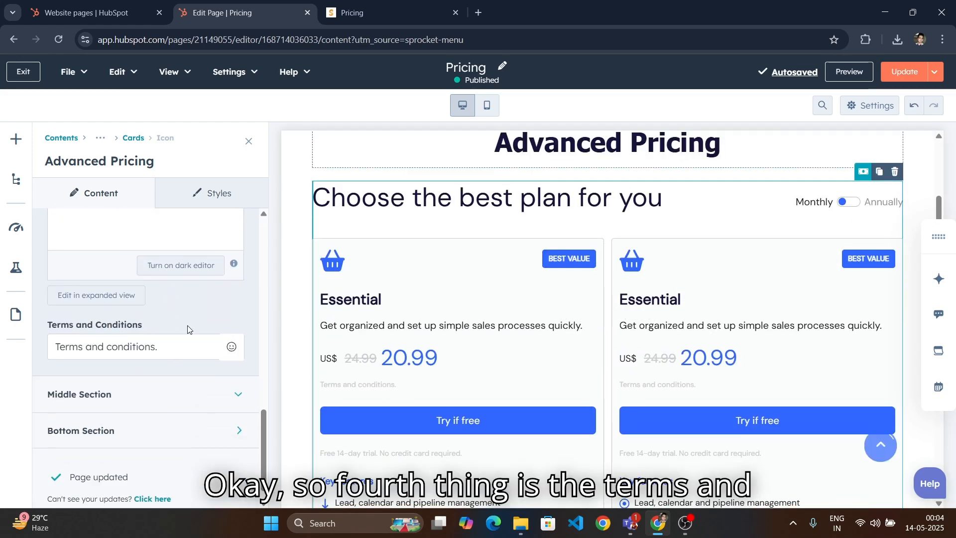
pyautogui.scroll(-1, 376, 327)
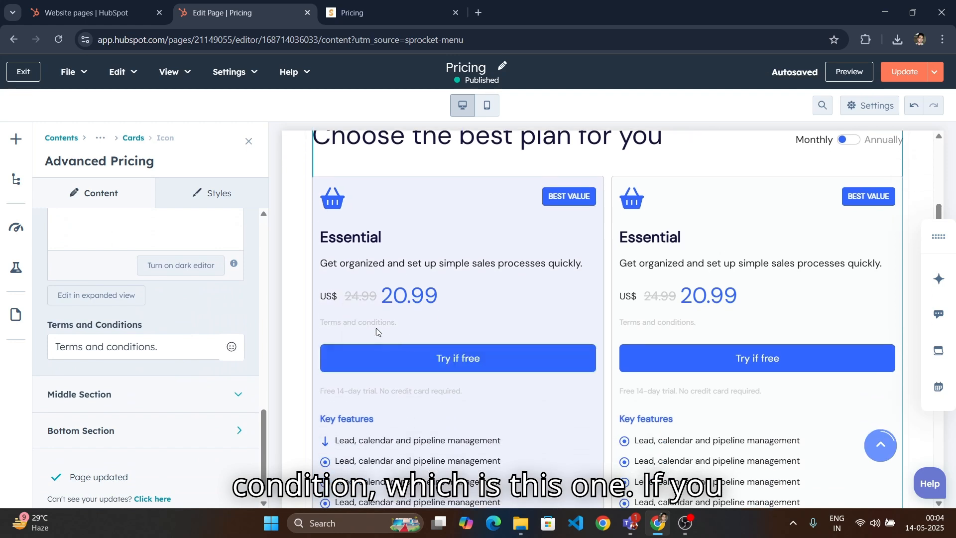
pyautogui.tripleClick(172, 340)
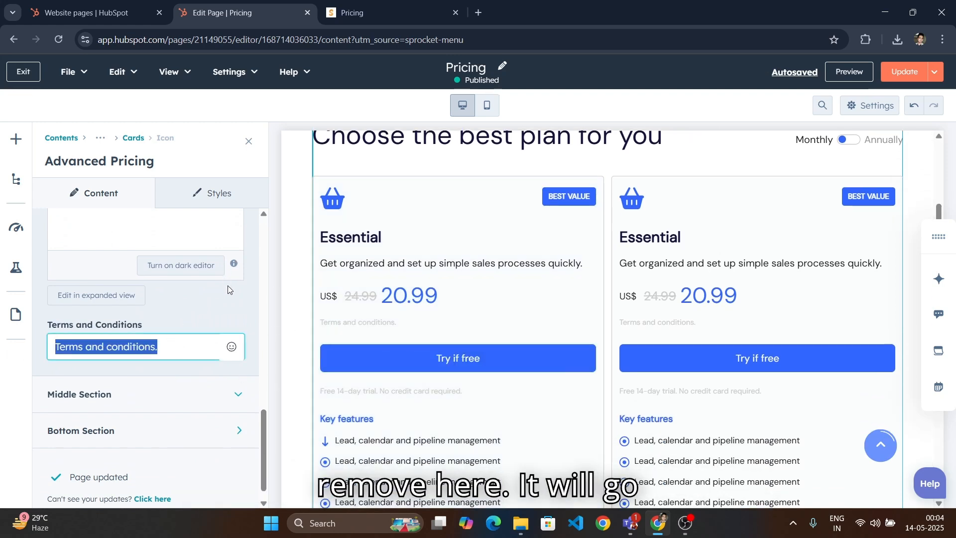
pyautogui.press('BackSpace')
pyautogui.click(127, 484)
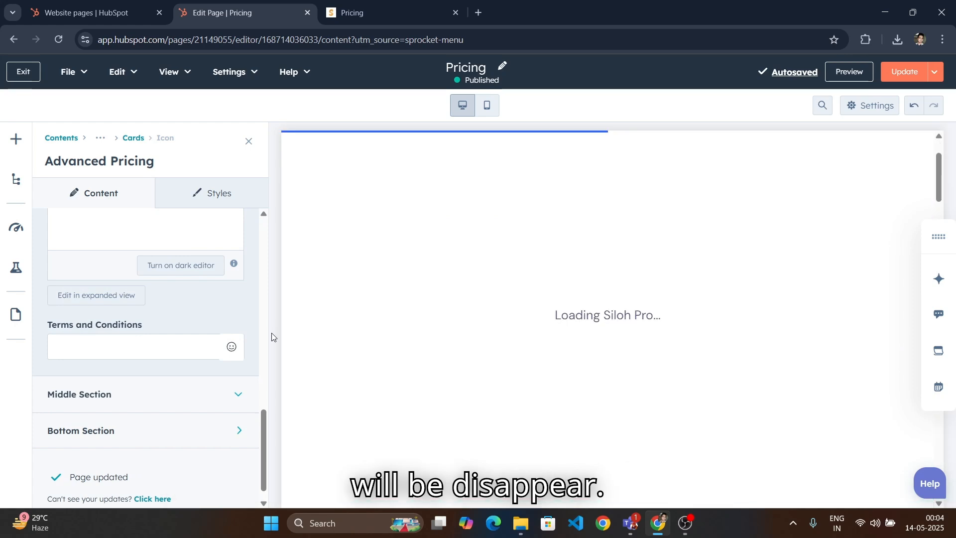
pyautogui.scroll(-2, 367, 375)
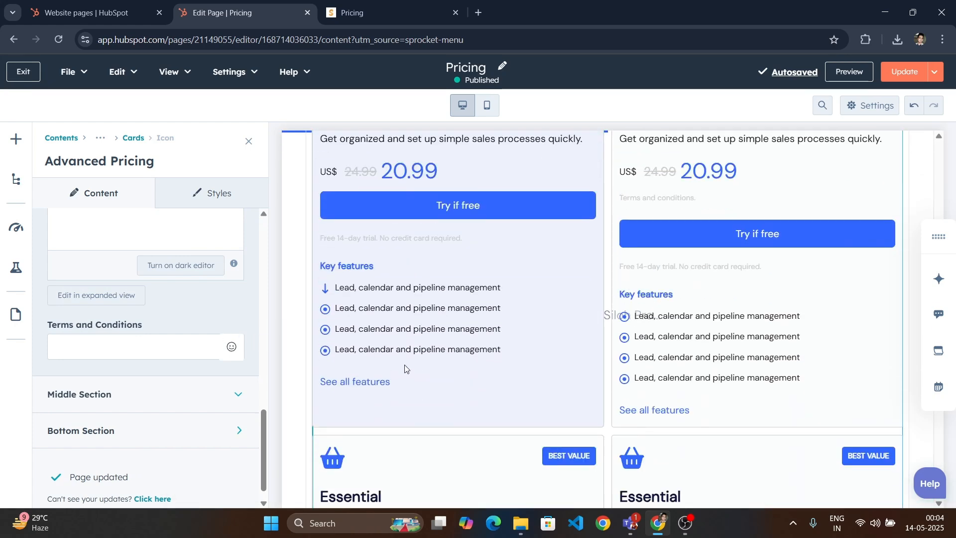
pyautogui.scroll(1, 463, 301)
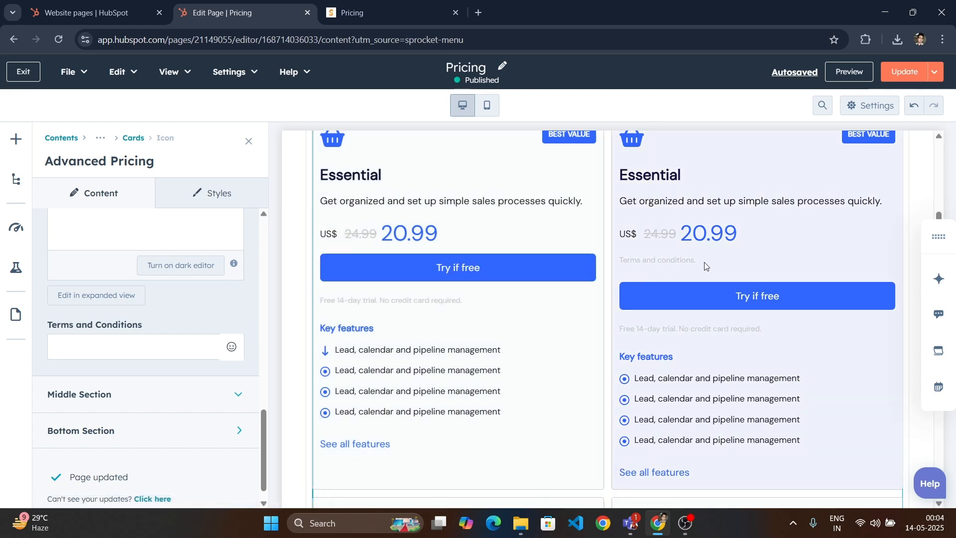
# Restore the first card's Terms and Conditions text as "Terms and conditions.", copied from the second card, and apply the change
pyautogui.moveTo(709, 262); pyautogui.dragTo(620, 259)
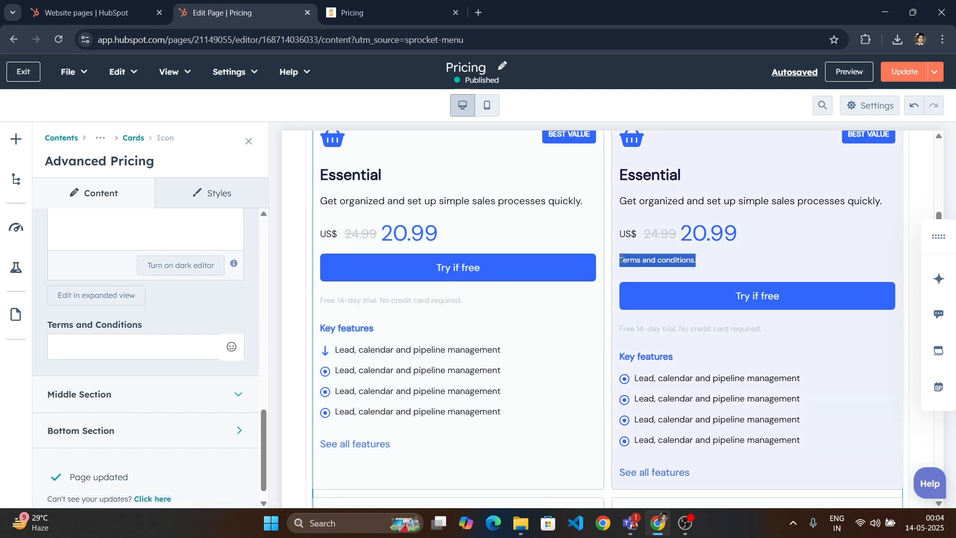
pyautogui.rightClick(631, 256)
pyautogui.click(655, 273)
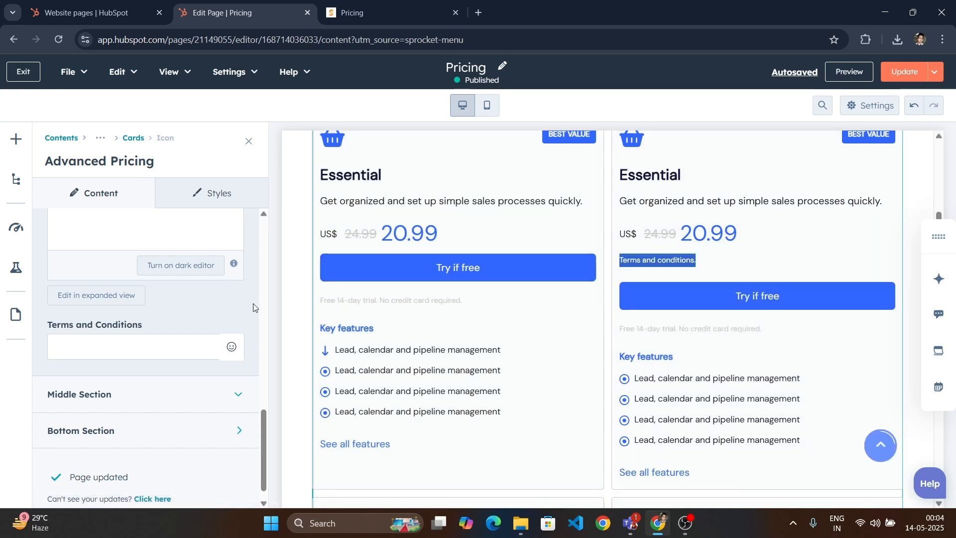
pyautogui.click(137, 343)
pyautogui.hotkey('ctrl', 'v')
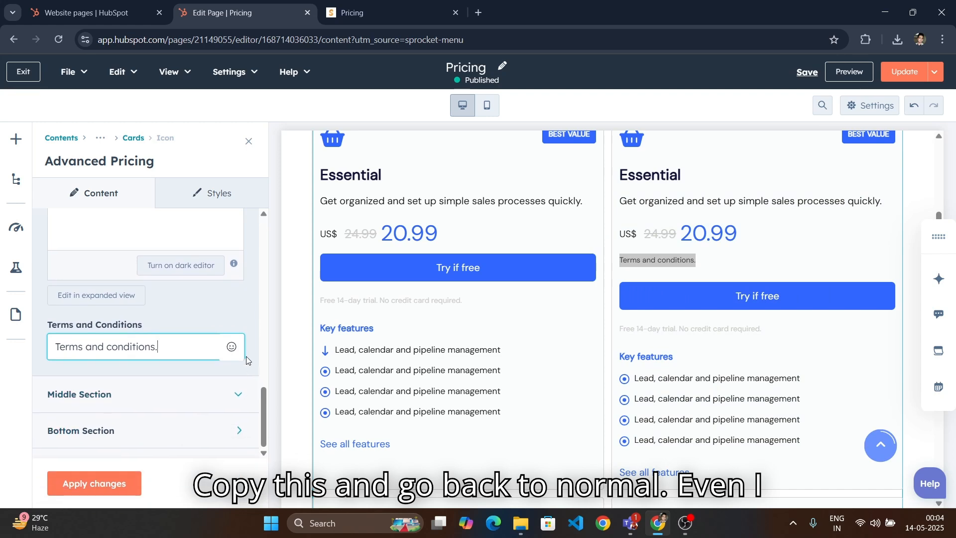
pyautogui.click(231, 347)
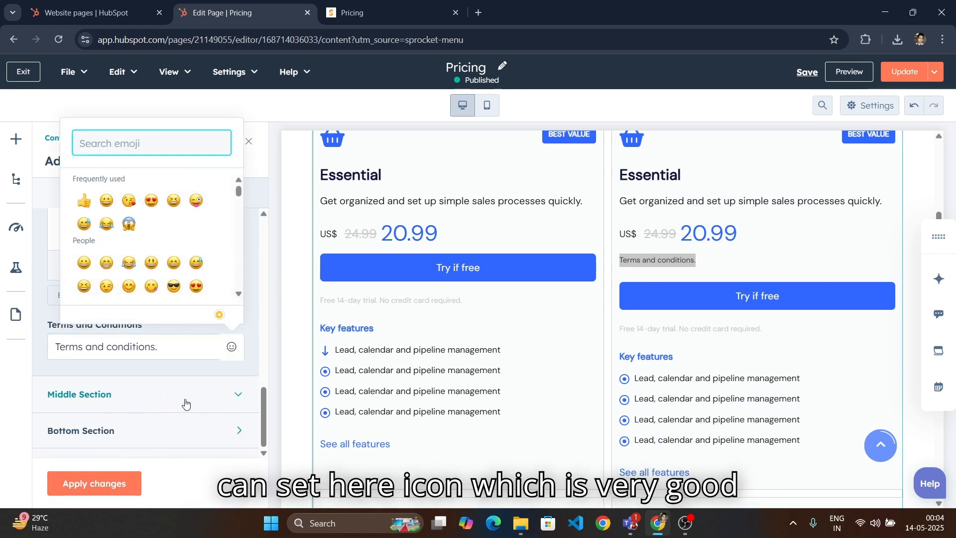
pyautogui.click(184, 372)
pyautogui.click(99, 486)
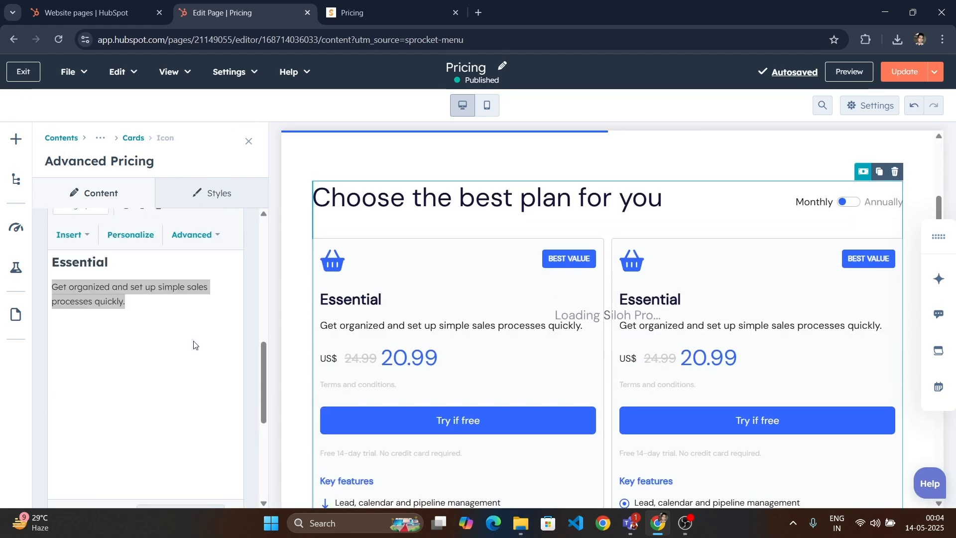
# Collapse the first card's Top Section settings and expand its Middle Section
pyautogui.scroll(-5, 194, 345)
pyautogui.scroll(7, 196, 298)
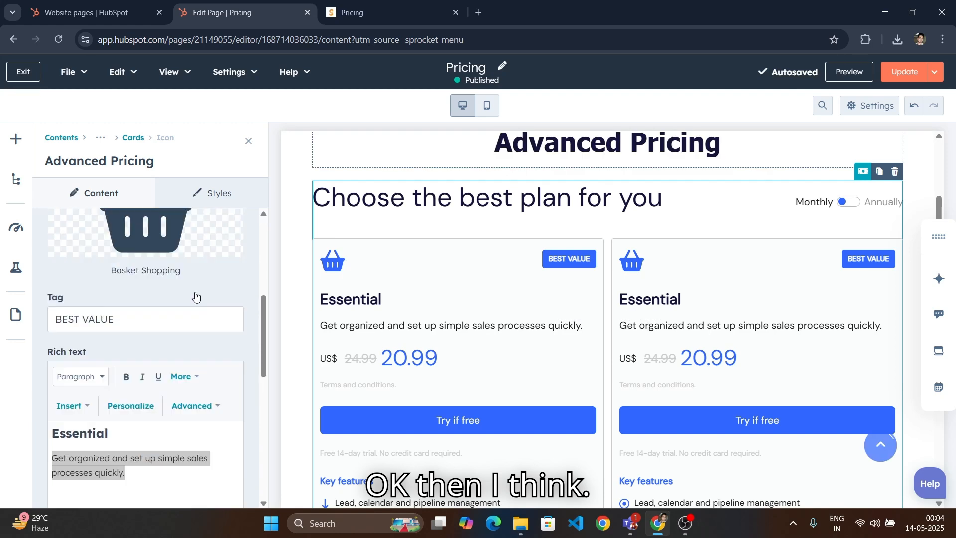
pyautogui.scroll(5, 195, 297)
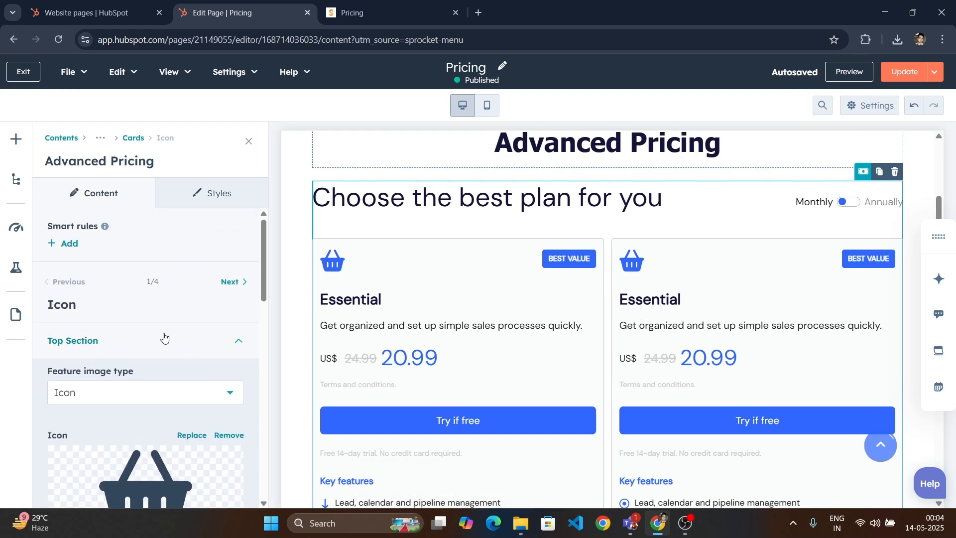
pyautogui.click(164, 338)
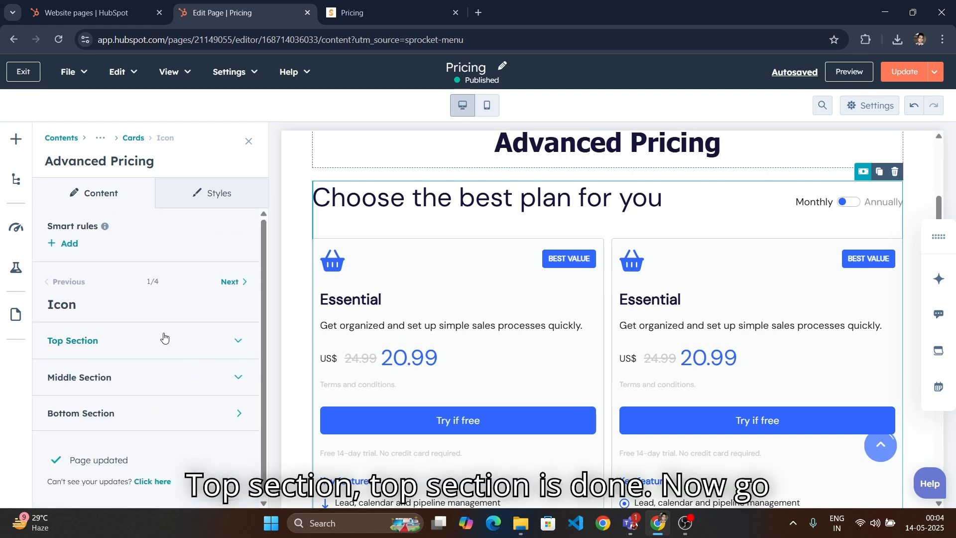
pyautogui.click(192, 372)
# Review the Currency setting in the first card's Middle Section against the prices in the preview
pyautogui.scroll(-3, 191, 370)
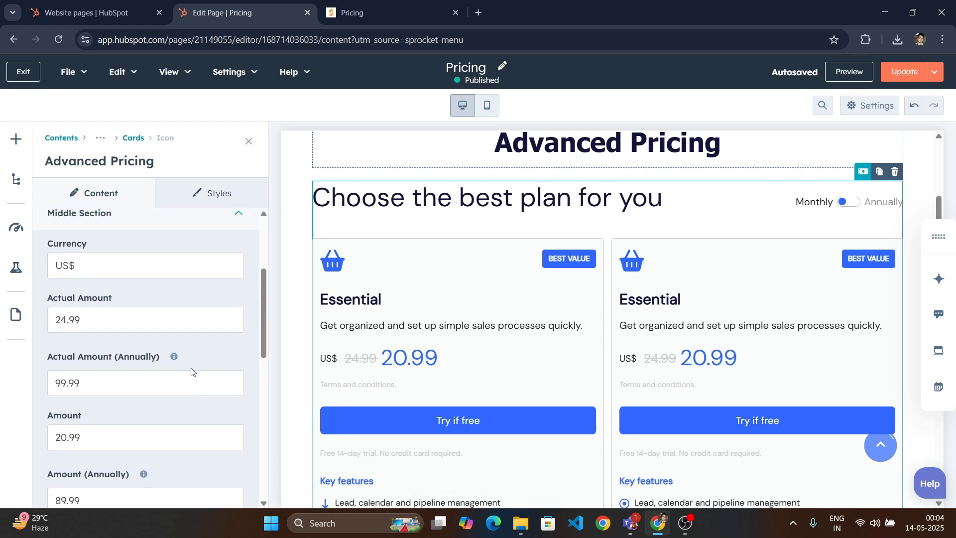
pyautogui.scroll(2, 191, 371)
pyautogui.scroll(-1, 192, 370)
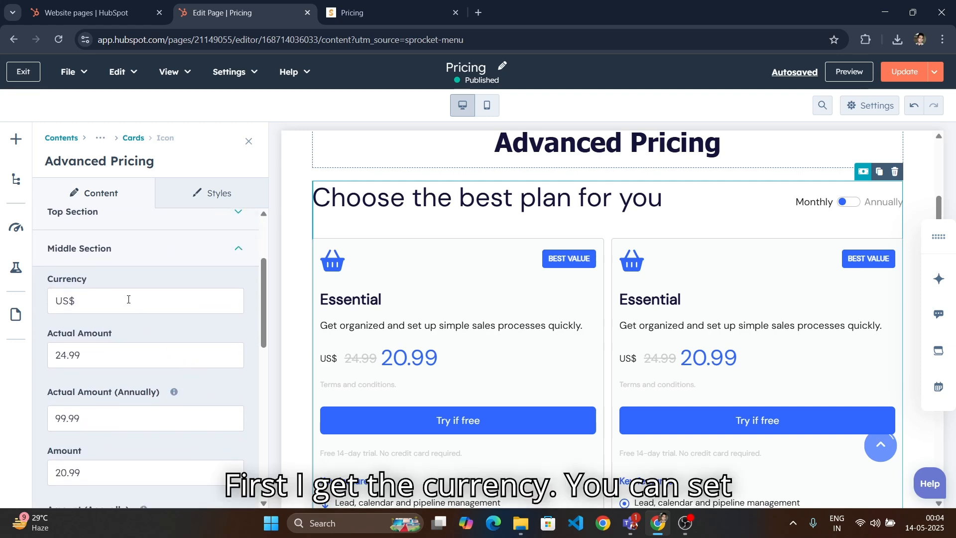
pyautogui.moveTo(128, 300); pyautogui.dragTo(57, 300)
pyautogui.click(81, 301)
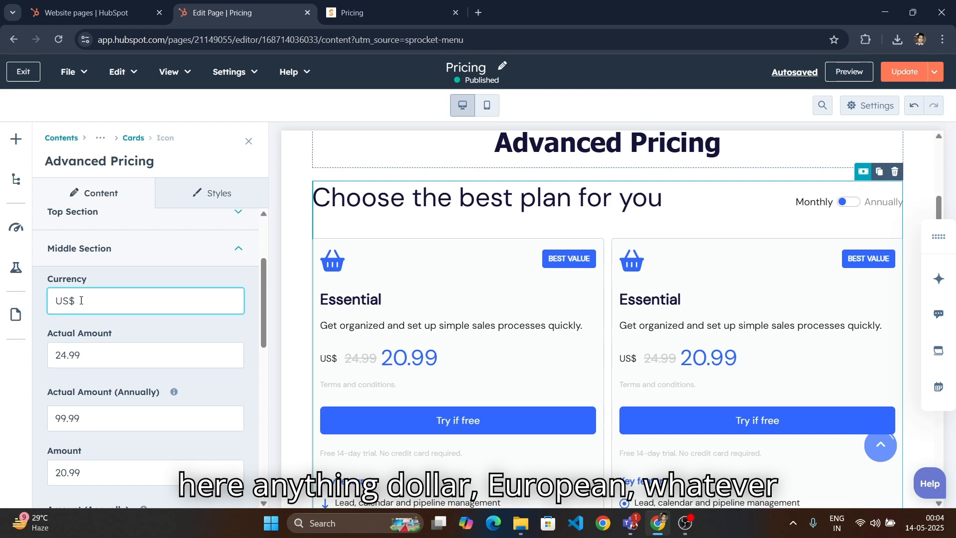
pyautogui.scroll(-1, 81, 300)
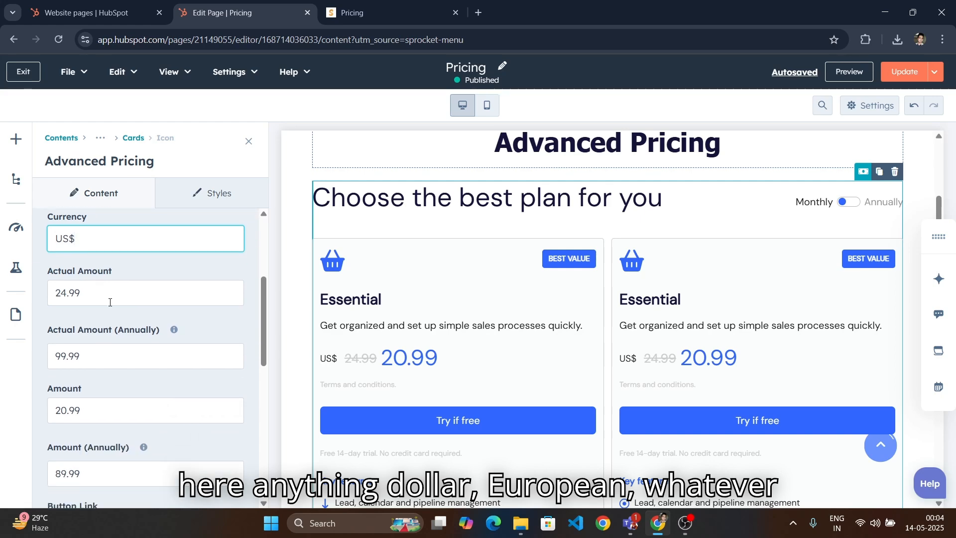
pyautogui.scroll(-2, 338, 341)
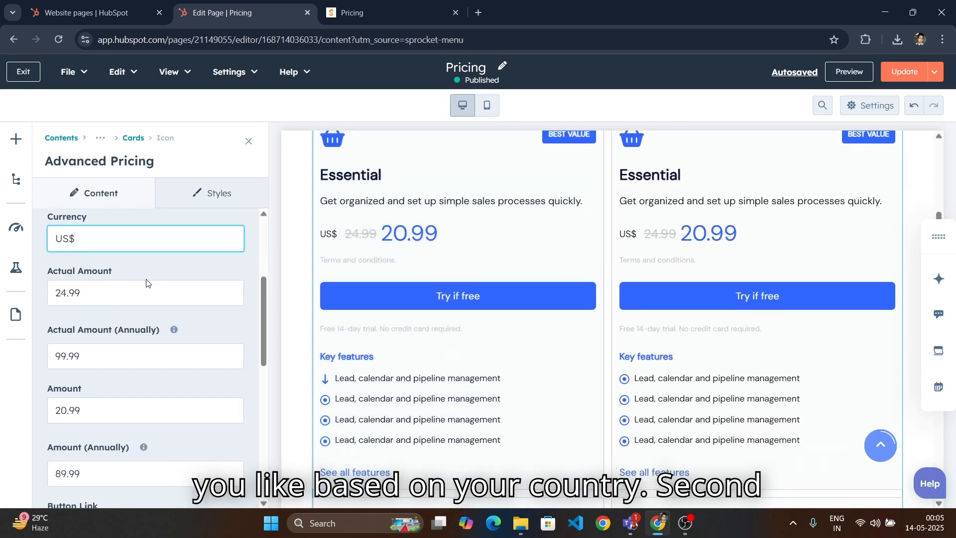
# Examine the Actual Amount, Amount and Actual Amount (Annually) settings, including the help note for the annual price
pyautogui.click(128, 293)
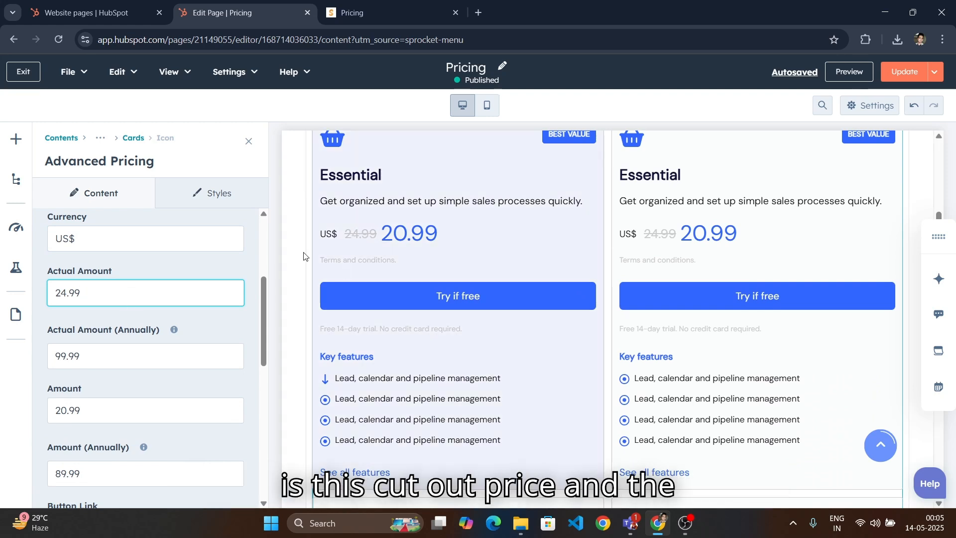
pyautogui.scroll(-1, 103, 291)
pyautogui.moveTo(100, 344); pyautogui.dragTo(39, 344)
pyautogui.scroll(2, 103, 322)
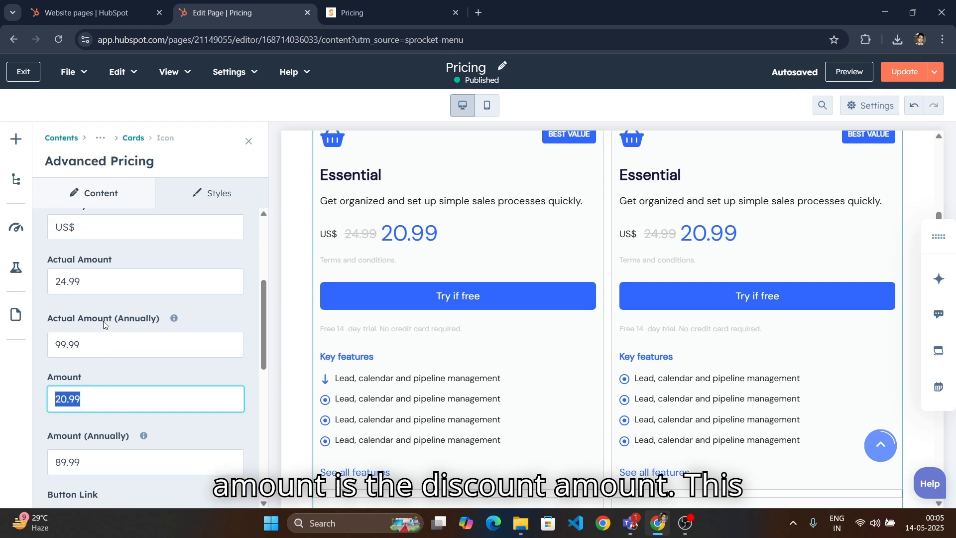
pyautogui.moveTo(120, 270); pyautogui.dragTo(49, 271)
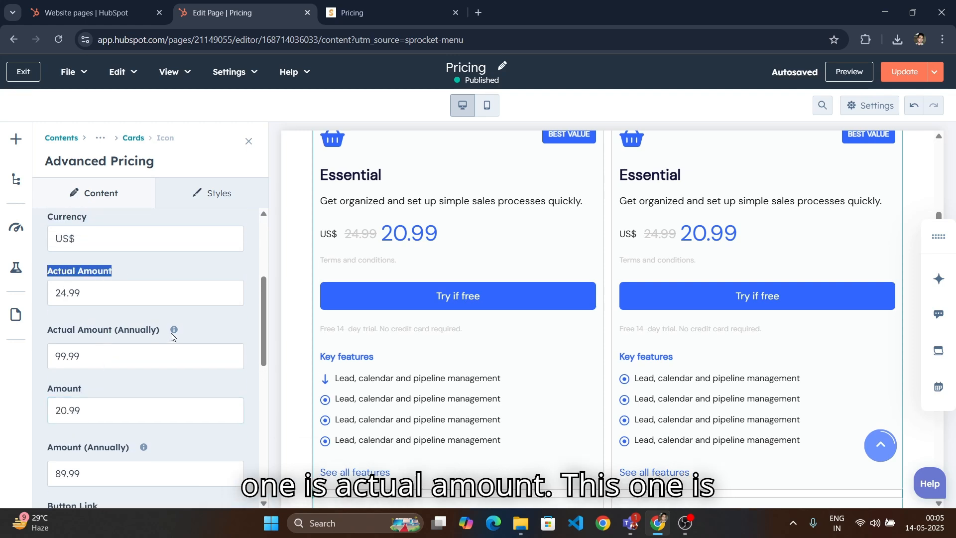
pyautogui.moveTo(47, 330); pyautogui.dragTo(159, 331)
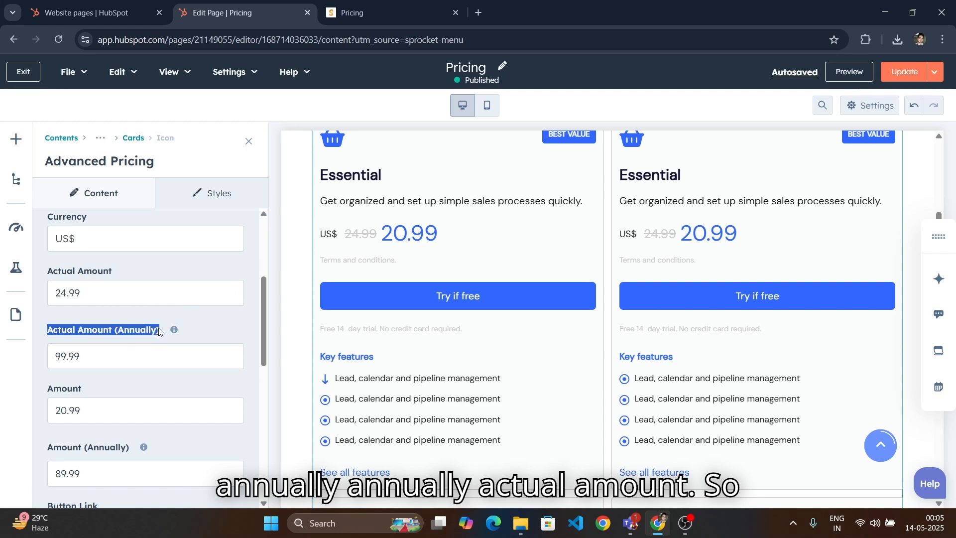
pyautogui.click(153, 330)
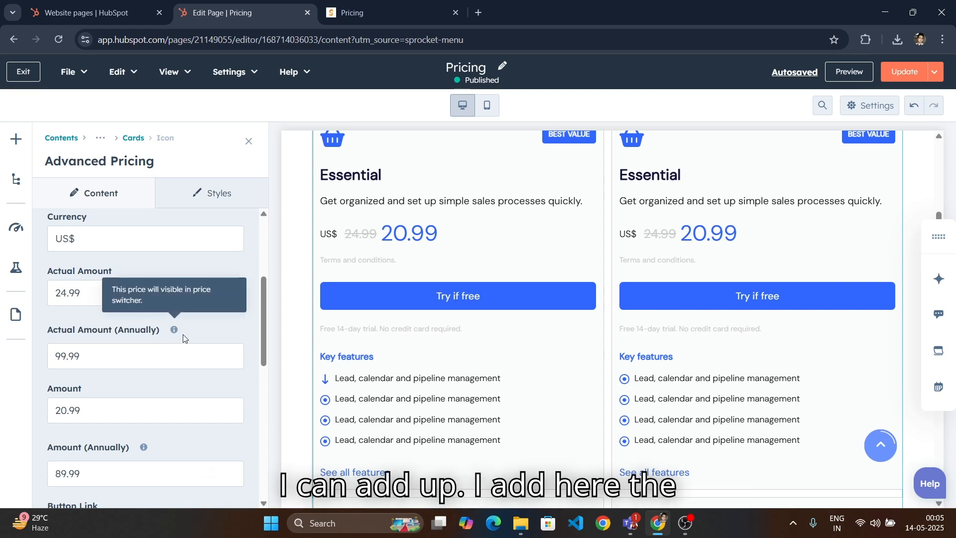
pyautogui.moveTo(182, 329)
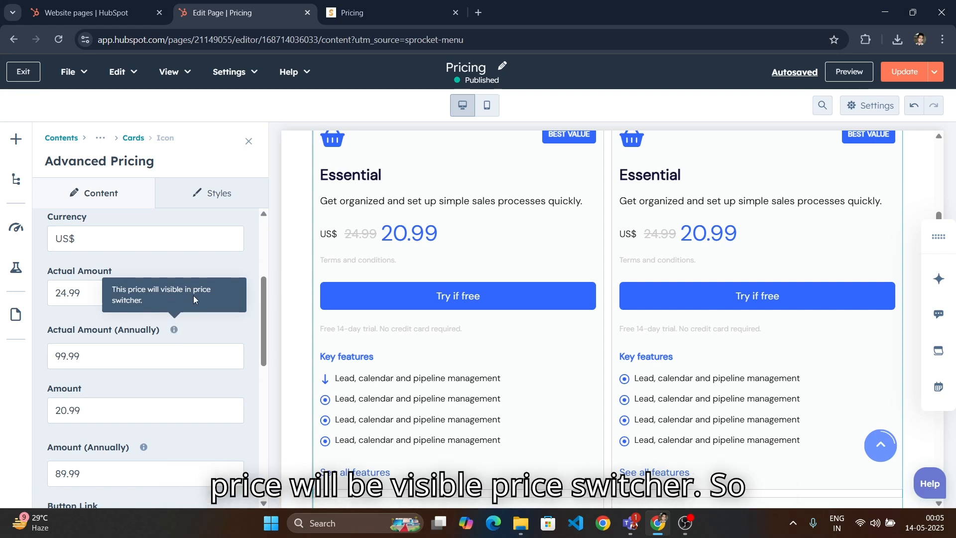
# Switch the live Pricing page's cards to Annually to compare the prices, and return them to Monthly
pyautogui.scroll(4, 593, 352)
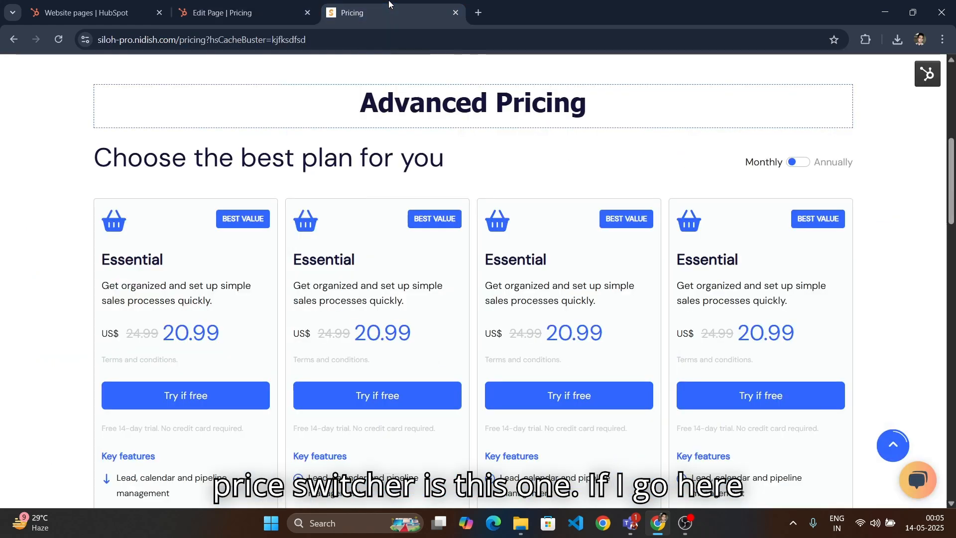
pyautogui.click(391, 13)
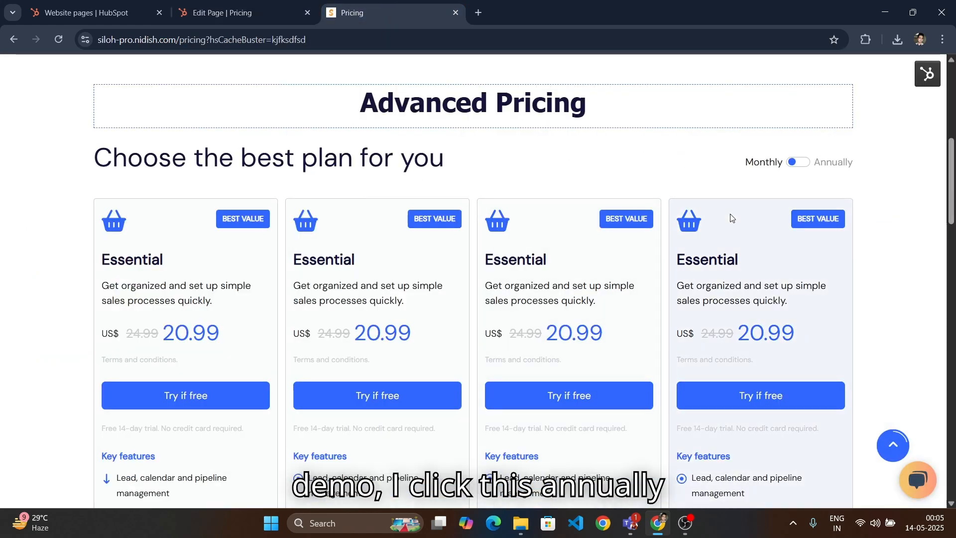
pyautogui.click(797, 164)
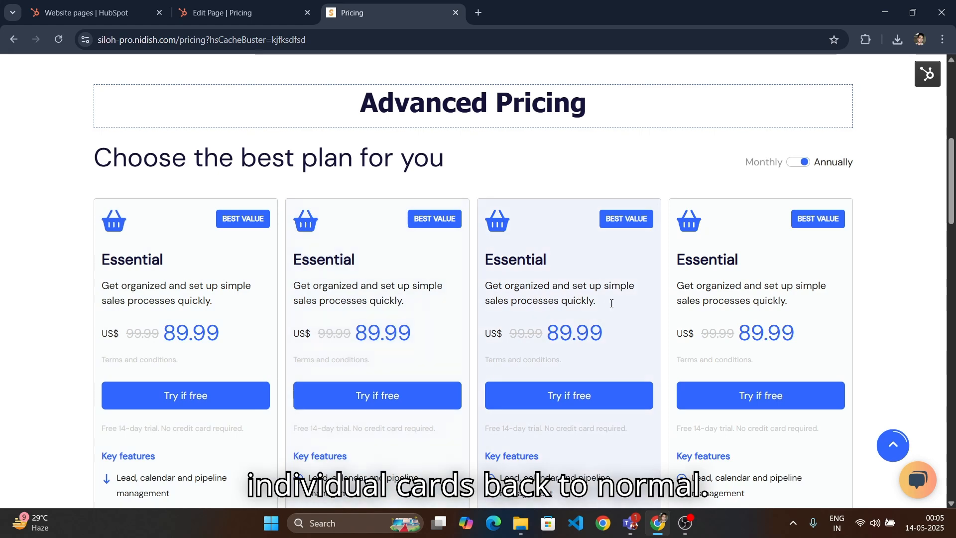
pyautogui.click(798, 163)
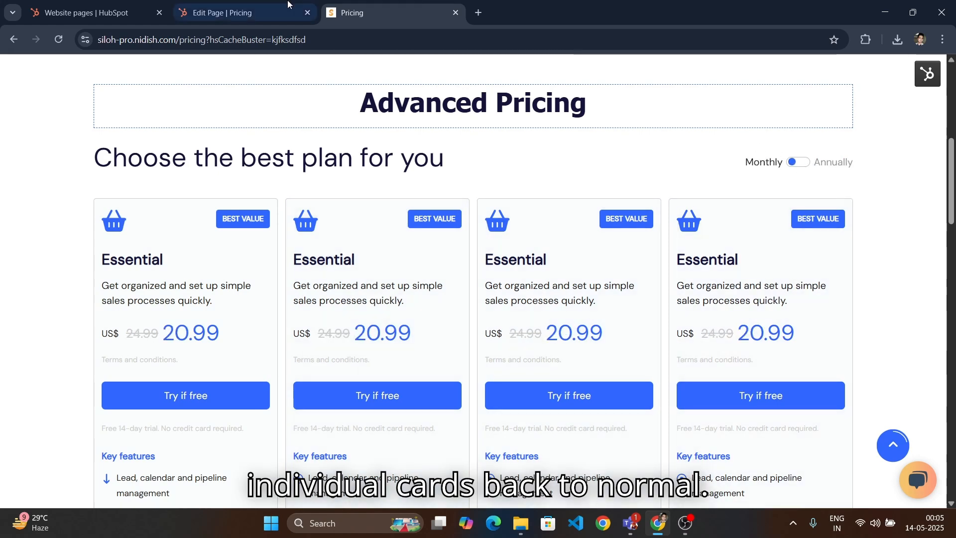
# Return to the page editor and review the first card's monthly and annual Actual Amount and Amount fields
pyautogui.click(234, 13)
pyautogui.scroll(1, 91, 303)
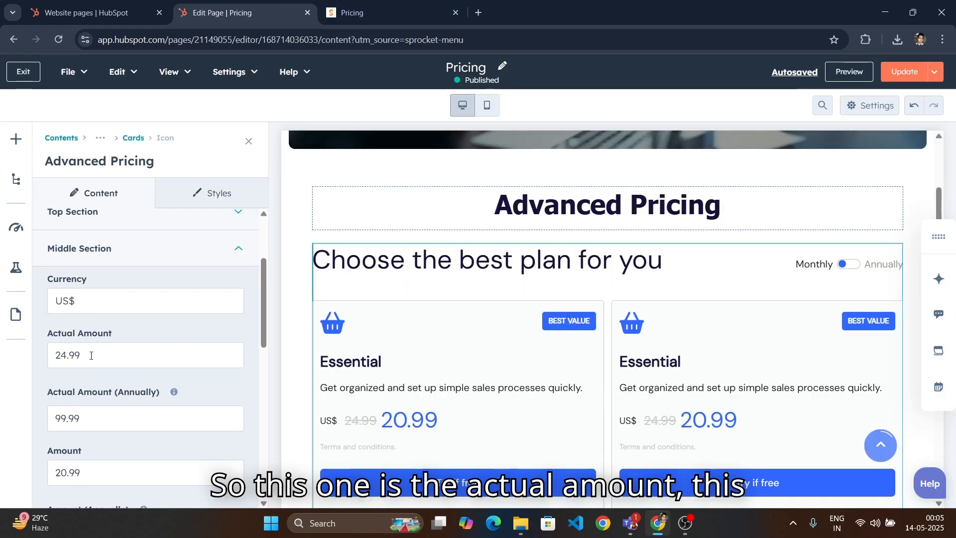
pyautogui.doubleClick(91, 354)
pyautogui.scroll(-1, 91, 344)
pyautogui.doubleClick(75, 356)
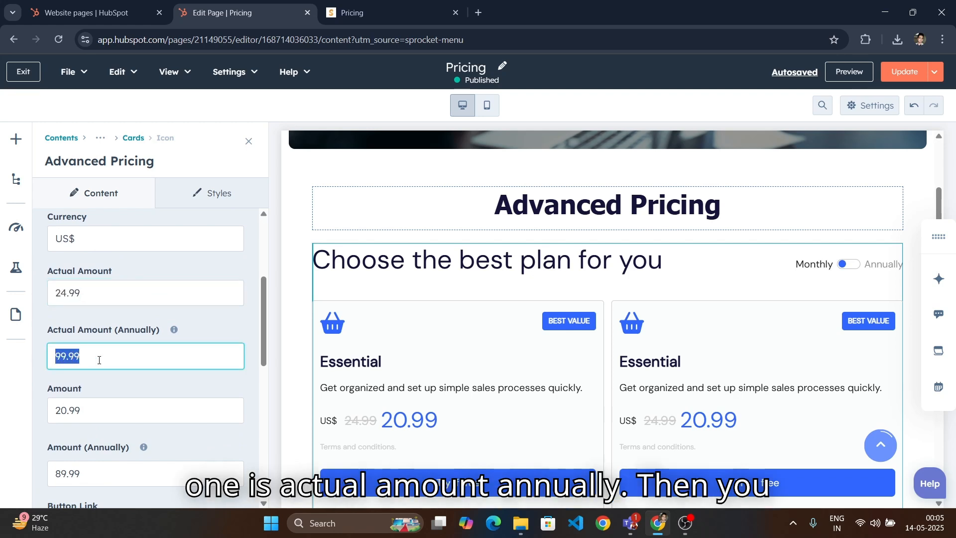
pyautogui.scroll(-2, 126, 344)
pyautogui.doubleClick(103, 285)
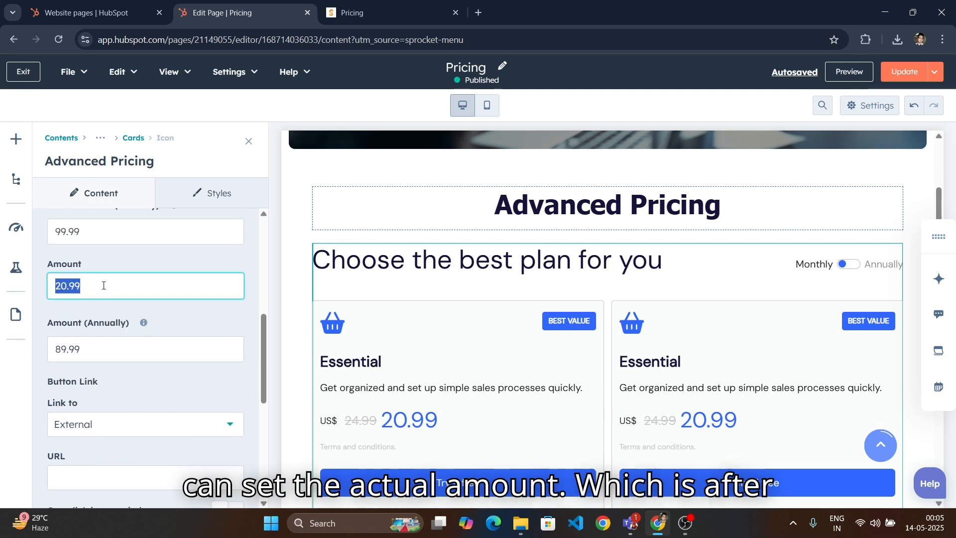
pyautogui.click(89, 286)
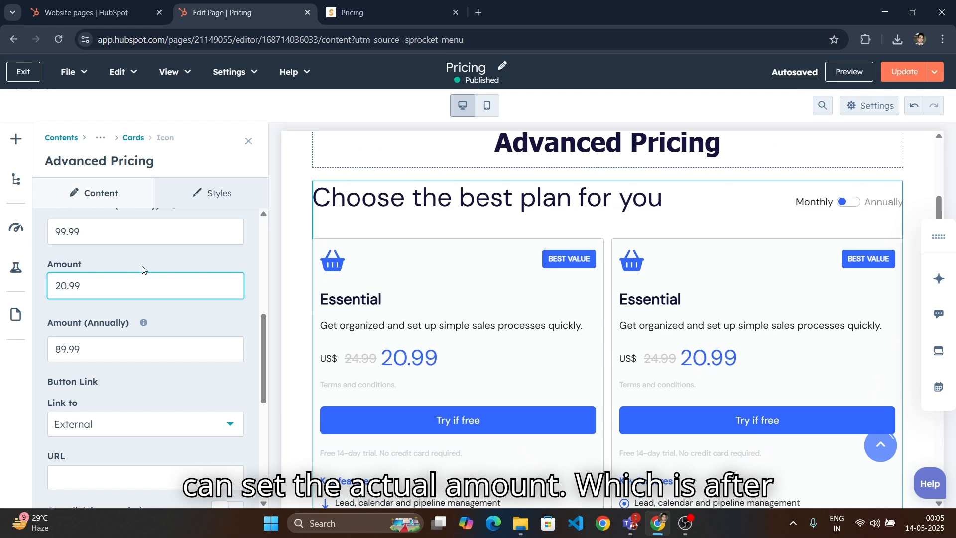
pyautogui.scroll(-2, 55, 289)
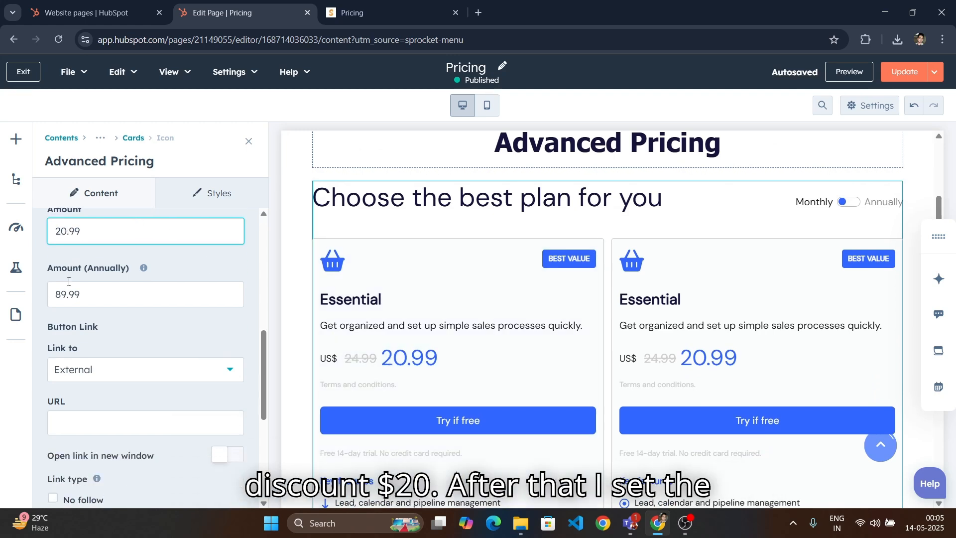
pyautogui.scroll(1, 54, 289)
pyautogui.doubleClick(53, 288)
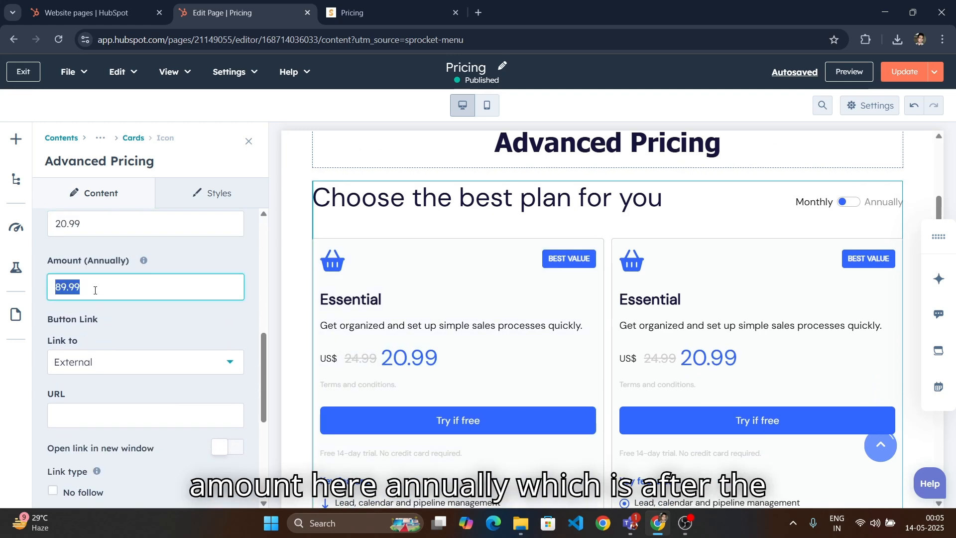
# Switch the live Pricing page's cards to Annually and examine the first card's discounted and struck-through annual prices
pyautogui.click(372, 14)
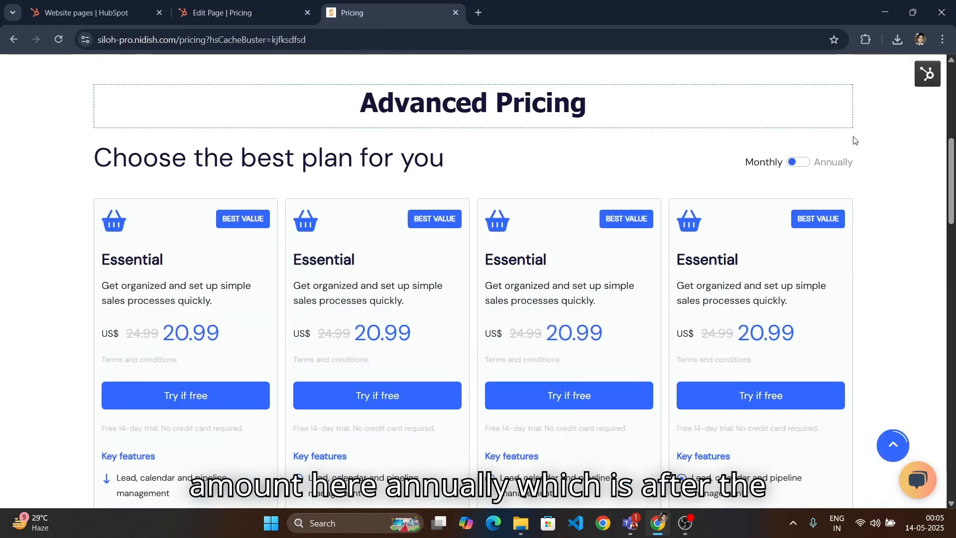
pyautogui.click(802, 163)
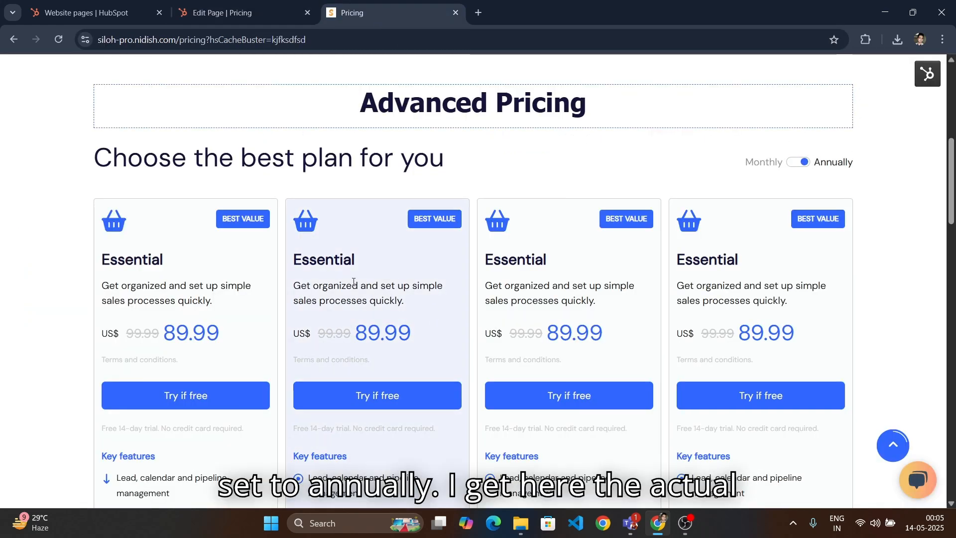
pyautogui.moveTo(165, 335); pyautogui.dragTo(221, 331)
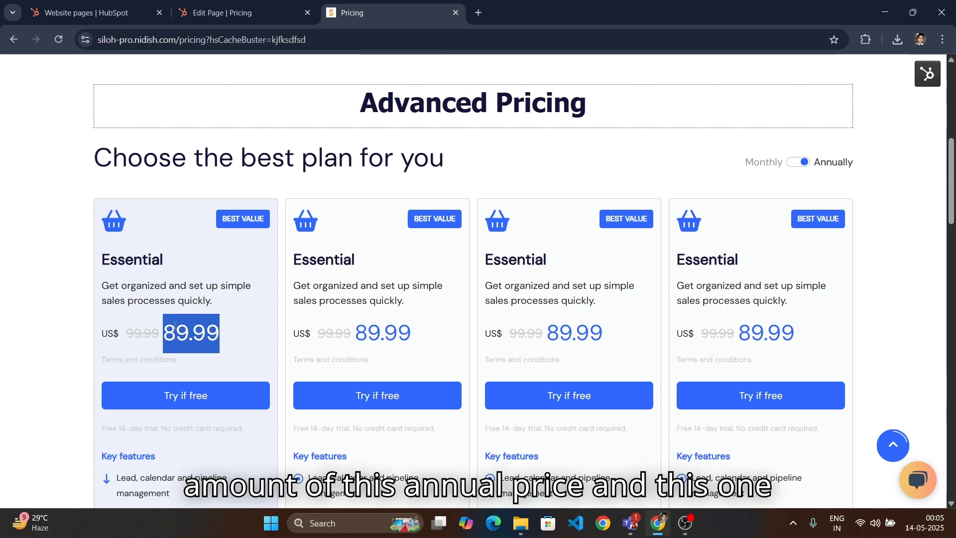
pyautogui.moveTo(160, 332); pyautogui.dragTo(126, 335)
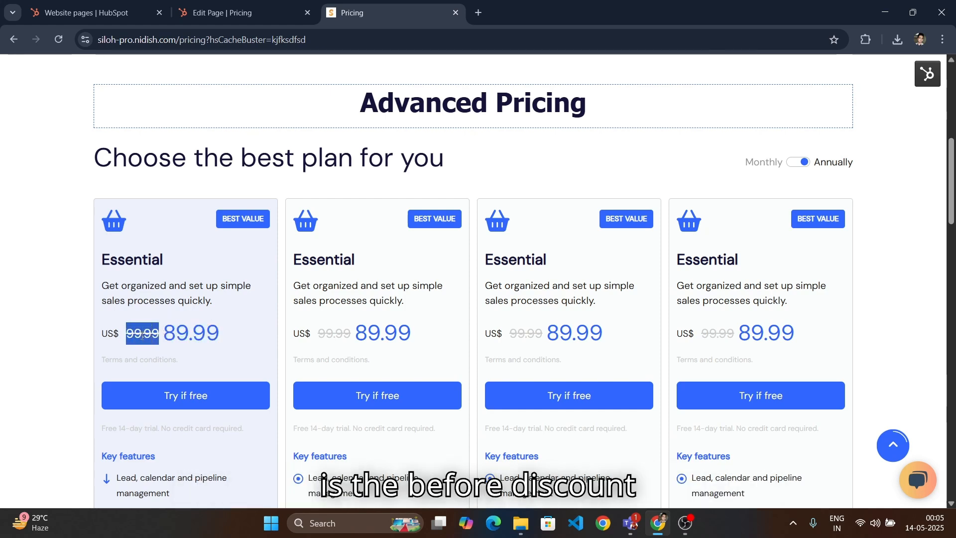
pyautogui.click(244, 5)
pyautogui.click(330, 22)
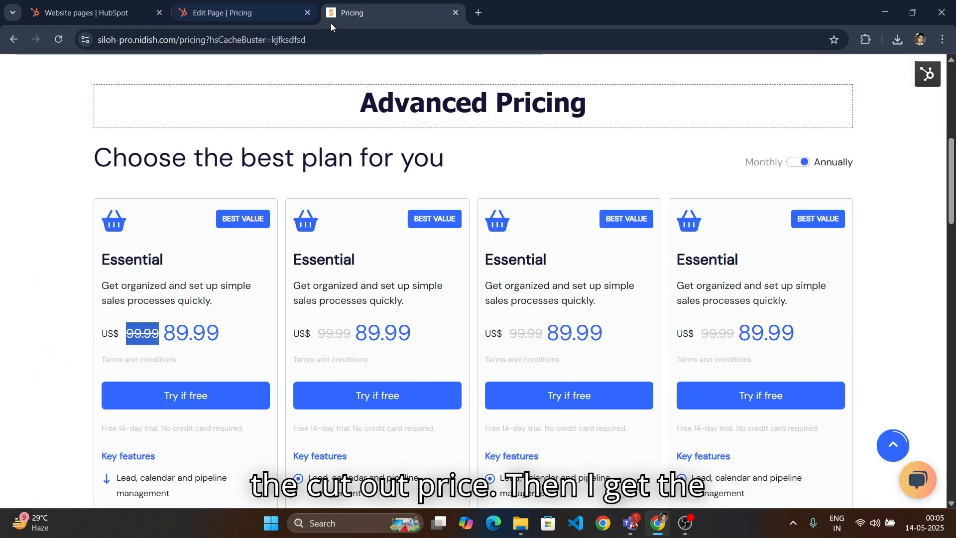
# Return to the page editor and review the first card's Button Link, Button Text and Terms And Conditions settings
pyautogui.click(234, 5)
pyautogui.scroll(-1, 122, 342)
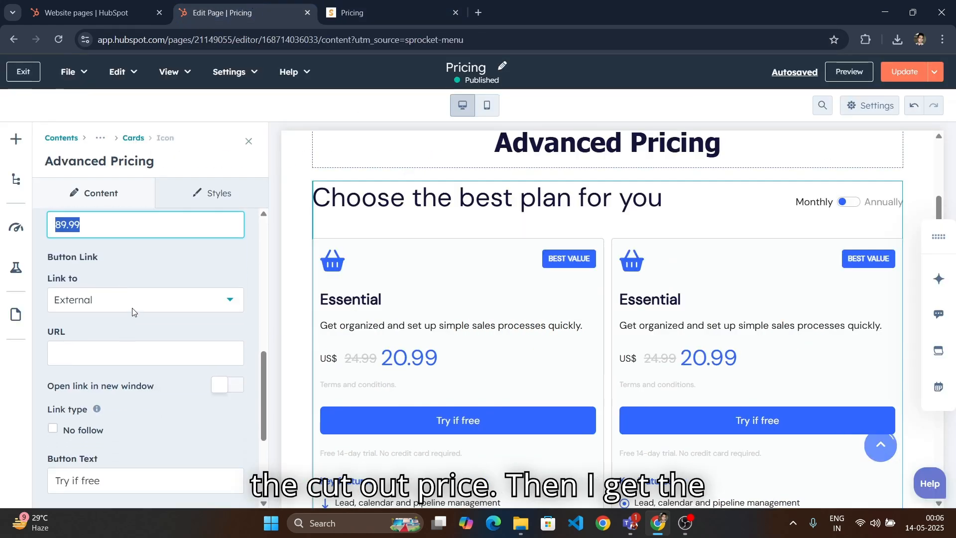
pyautogui.click(136, 260)
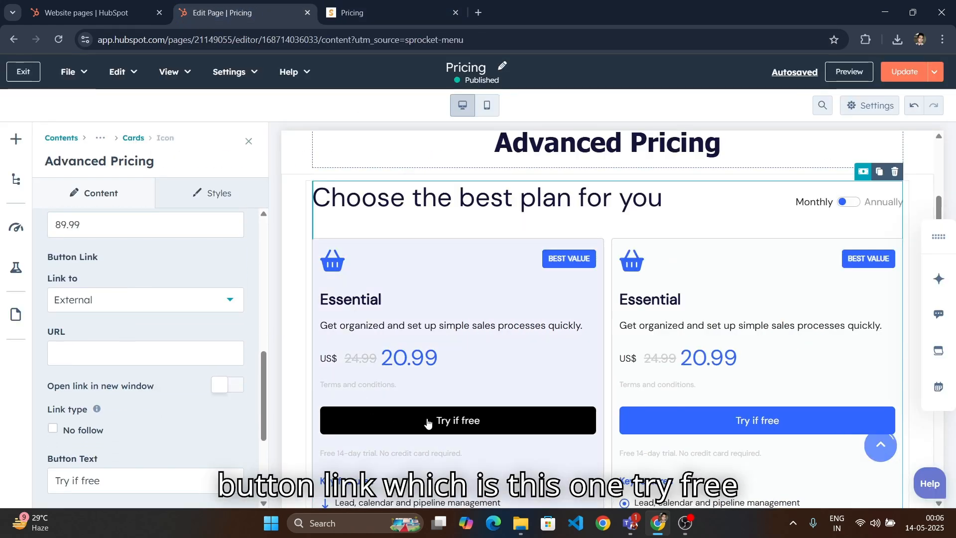
pyautogui.scroll(-2, 160, 300)
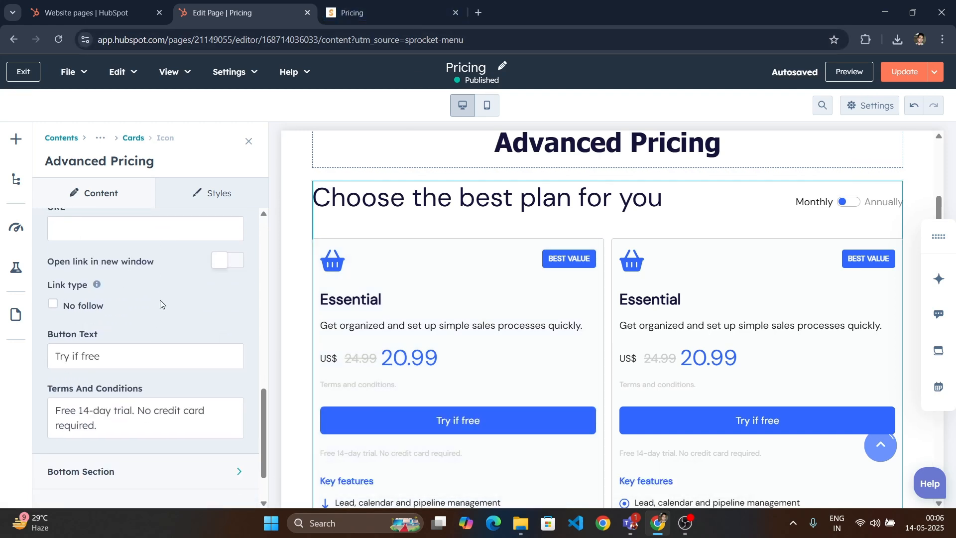
pyautogui.scroll(-1, 154, 335)
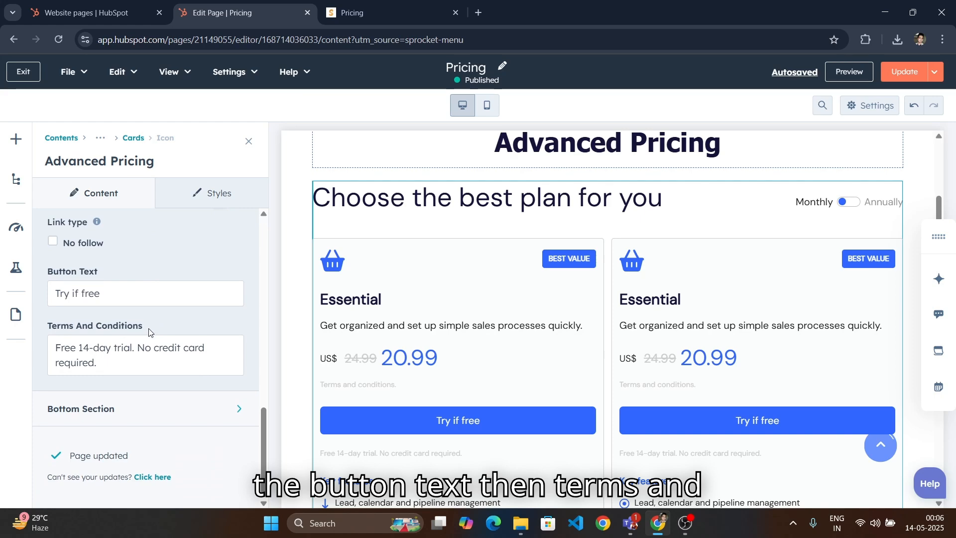
pyautogui.moveTo(149, 363); pyautogui.dragTo(56, 349)
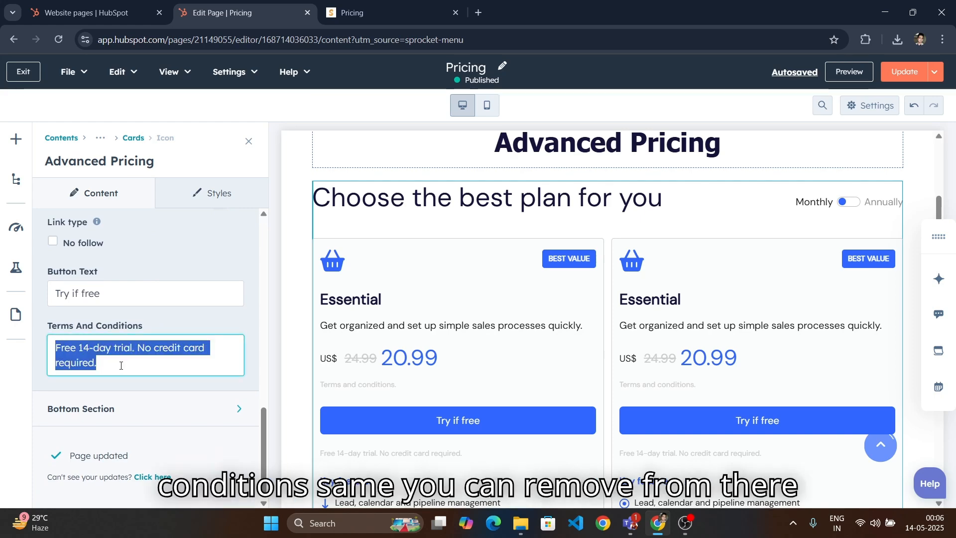
# Collapse the first card's Middle Section and open its Bottom Section settings
pyautogui.scroll(-2, 343, 356)
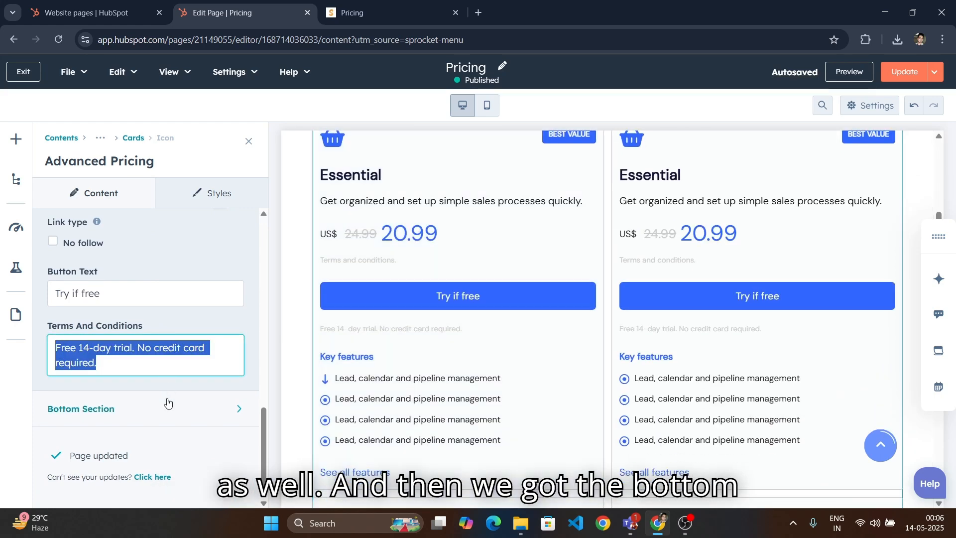
pyautogui.click(168, 407)
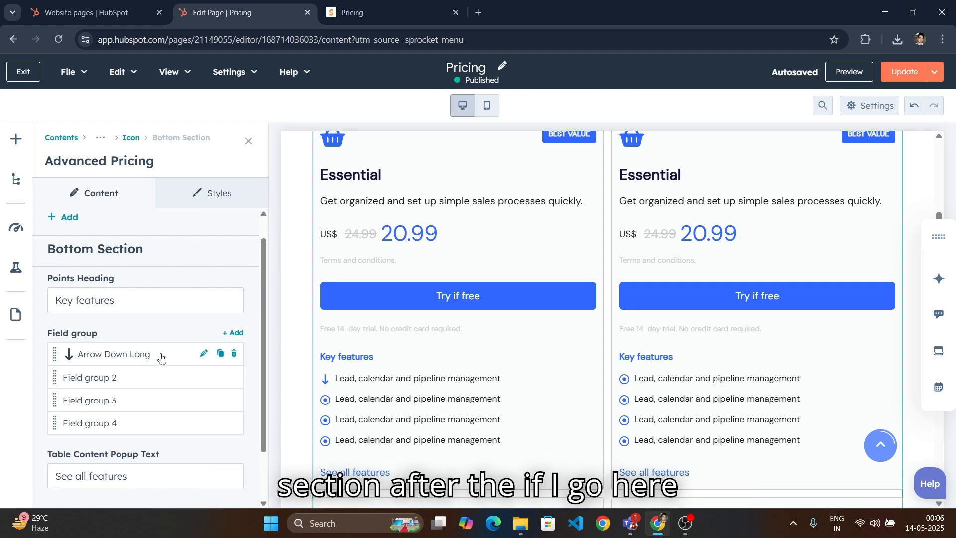
pyautogui.click(131, 137)
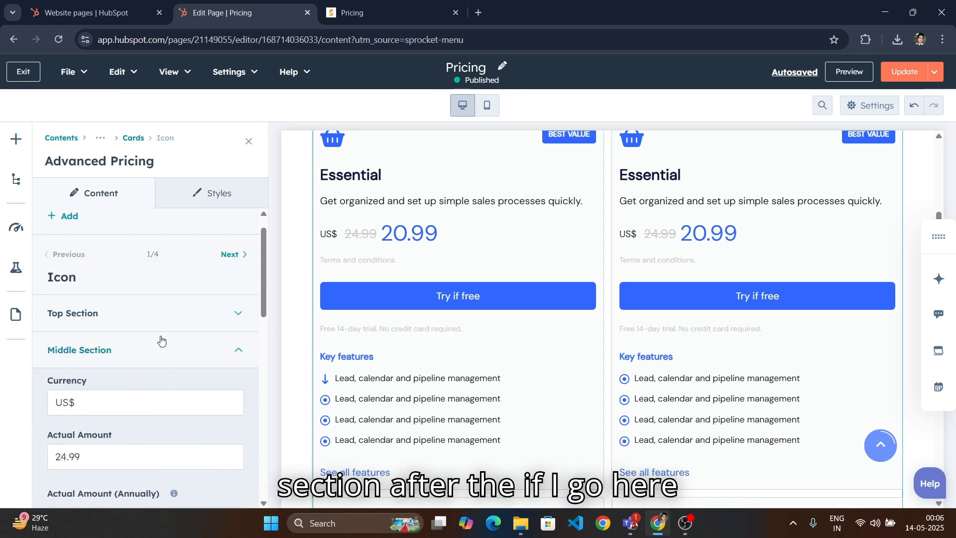
pyautogui.click(183, 374)
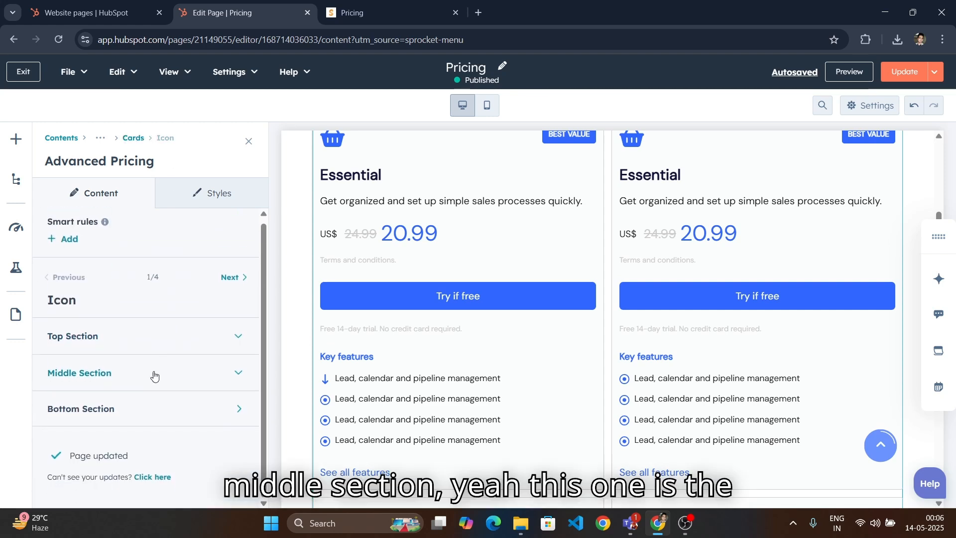
pyautogui.click(156, 399)
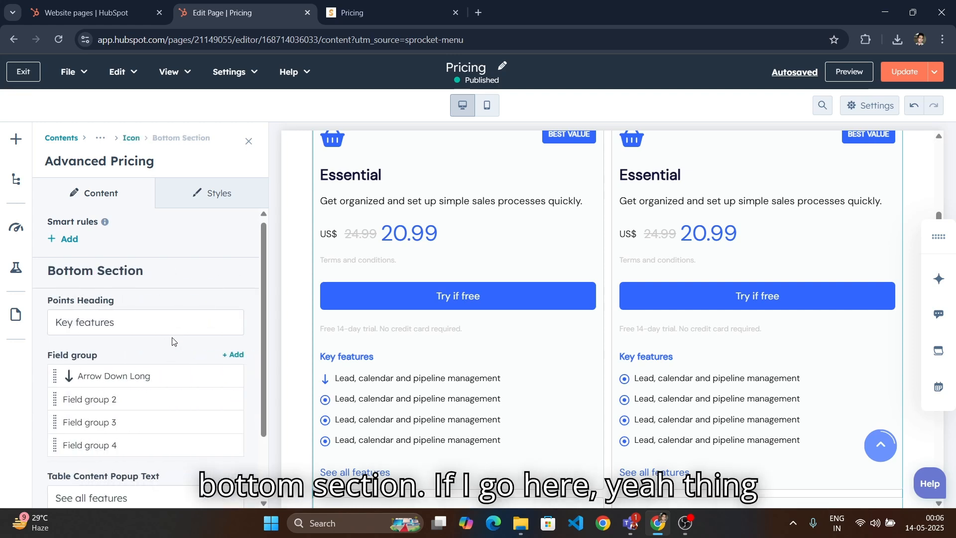
# Review the Bottom Section's Points Heading and Field group settings
pyautogui.scroll(-2, 135, 320)
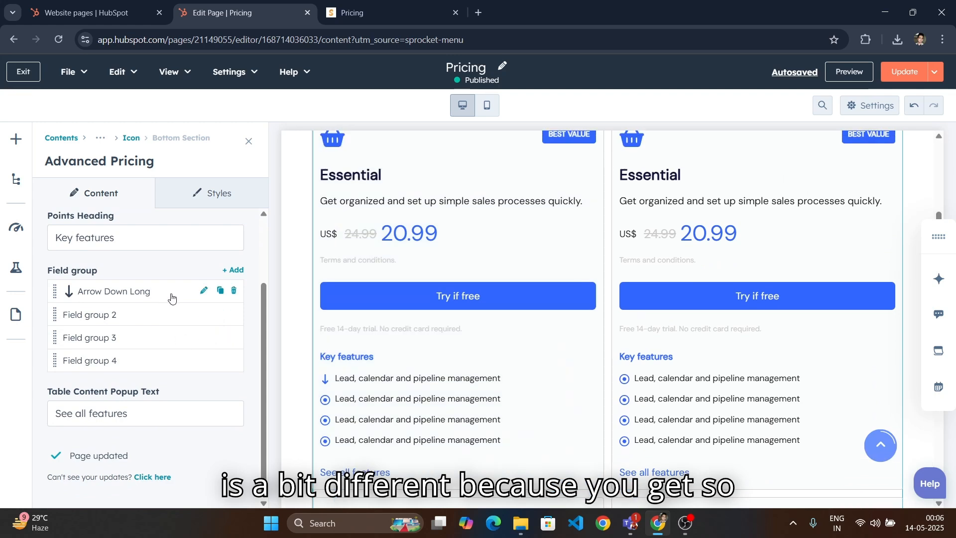
pyautogui.scroll(2, 99, 293)
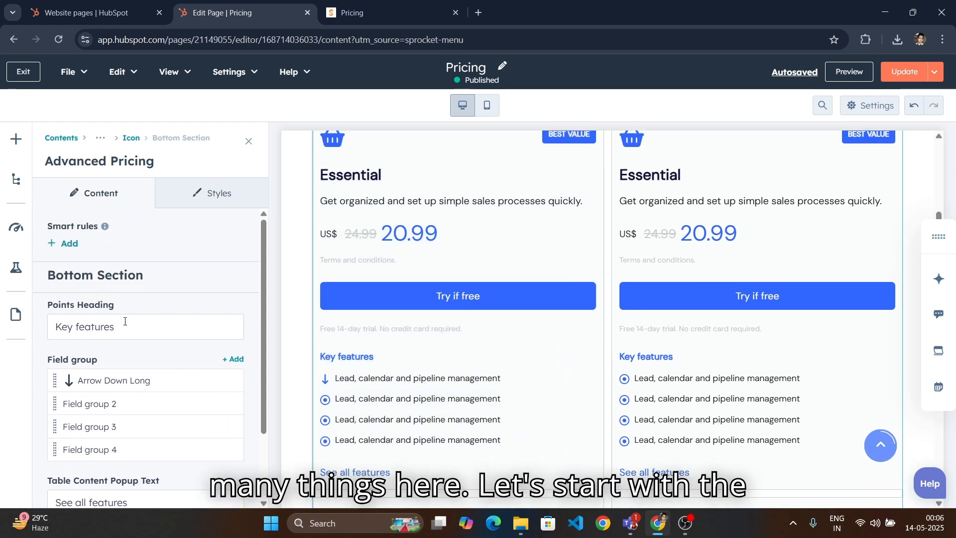
pyautogui.moveTo(126, 325); pyautogui.dragTo(56, 327)
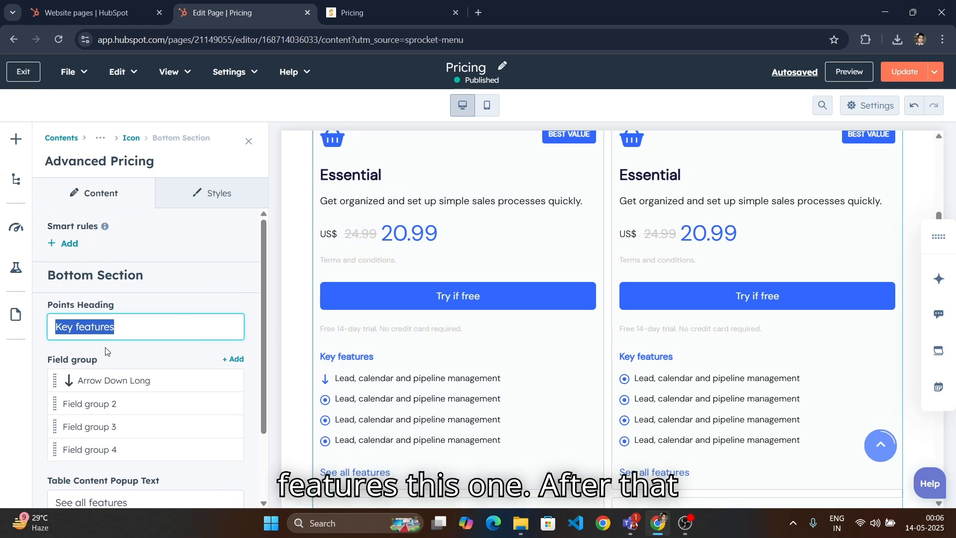
pyautogui.moveTo(97, 360); pyautogui.dragTo(55, 362)
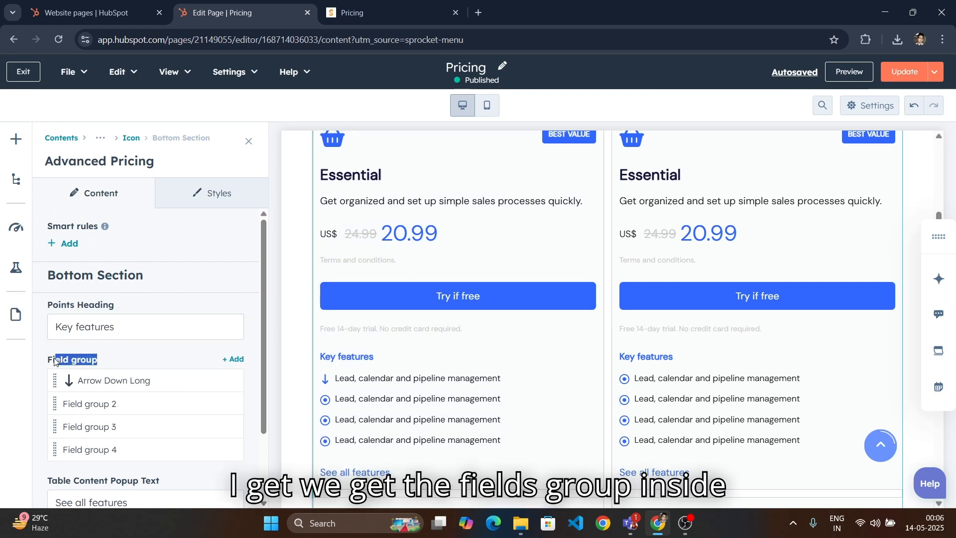
# Open the Arrow Down Long feature item, compare its icon and text with the preview, and return to the Bottom Section settings
pyautogui.scroll(-1, 165, 333)
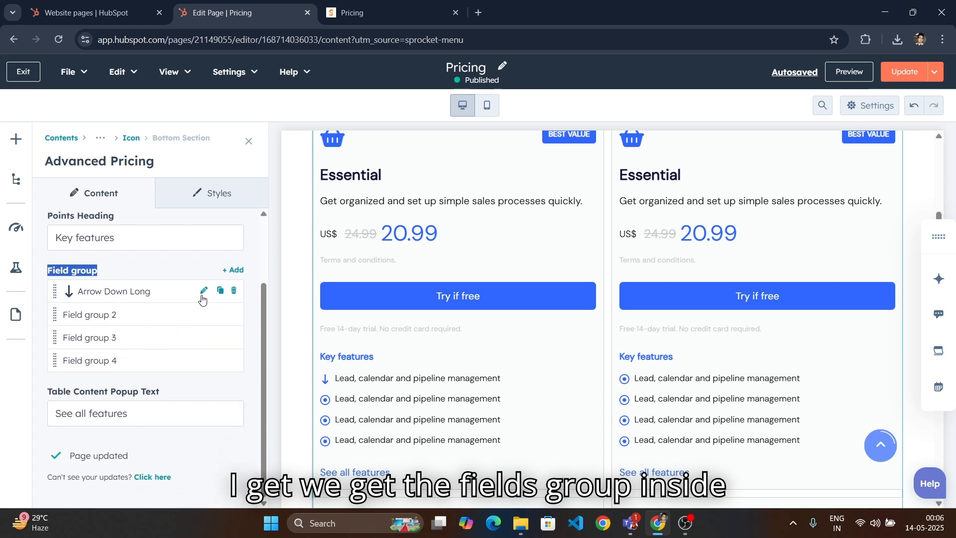
pyautogui.click(203, 294)
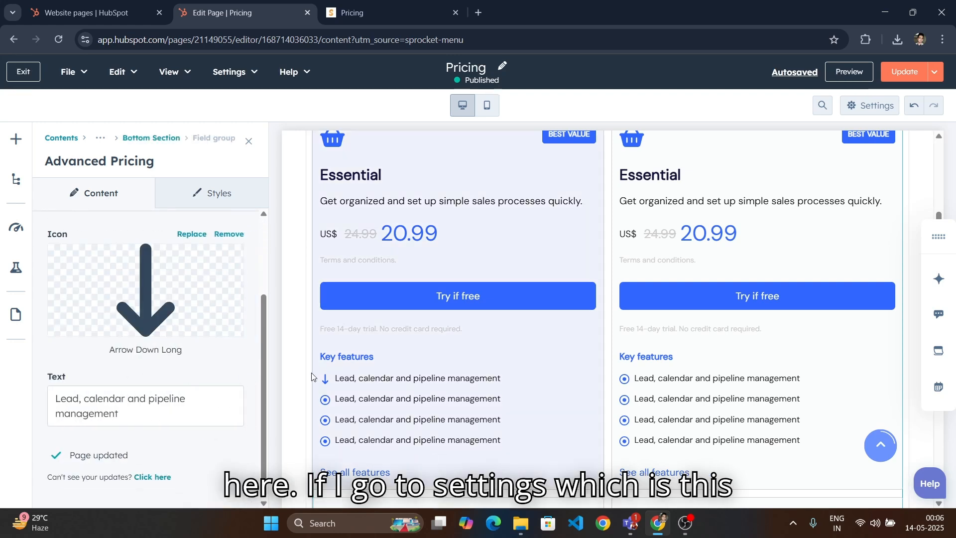
pyautogui.moveTo(142, 299)
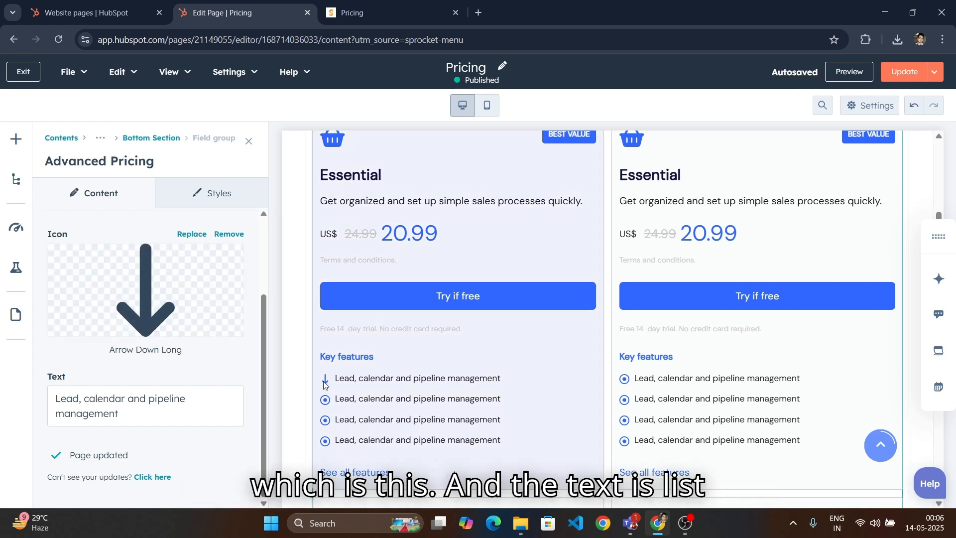
pyautogui.moveTo(135, 420); pyautogui.dragTo(62, 403)
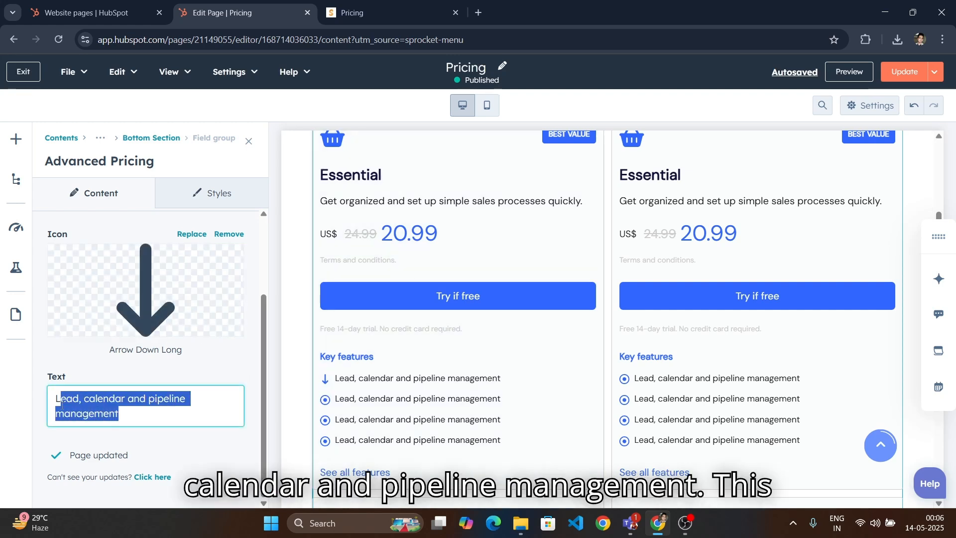
pyautogui.click(106, 413)
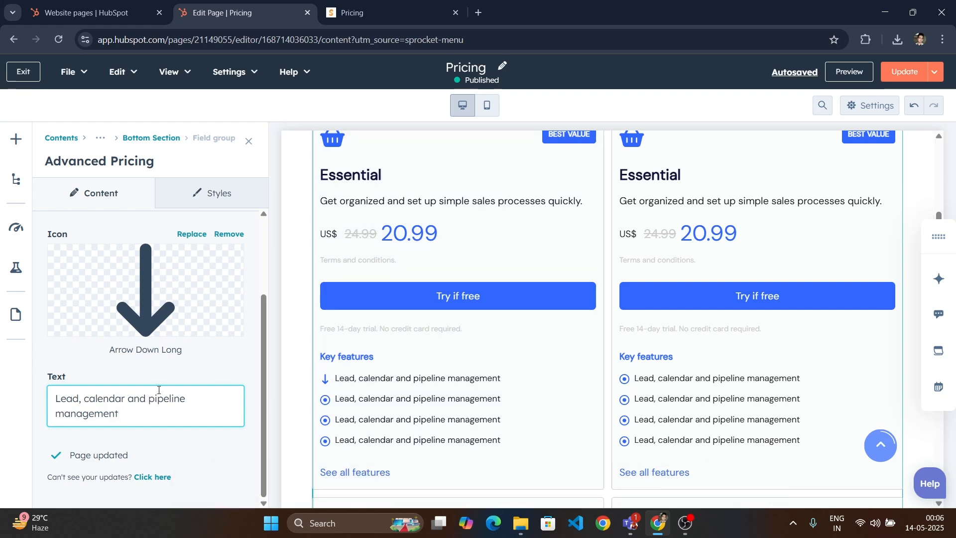
pyautogui.scroll(2, 159, 390)
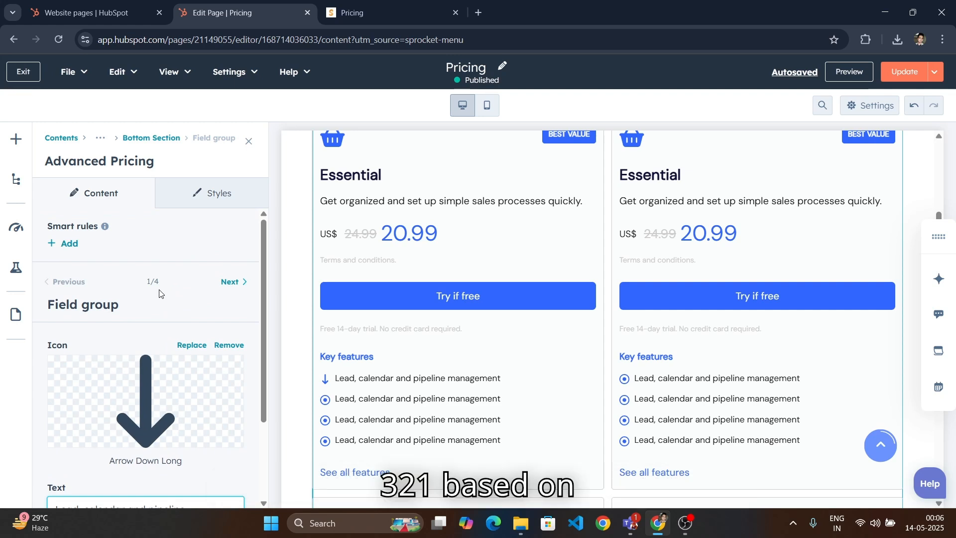
pyautogui.click(162, 141)
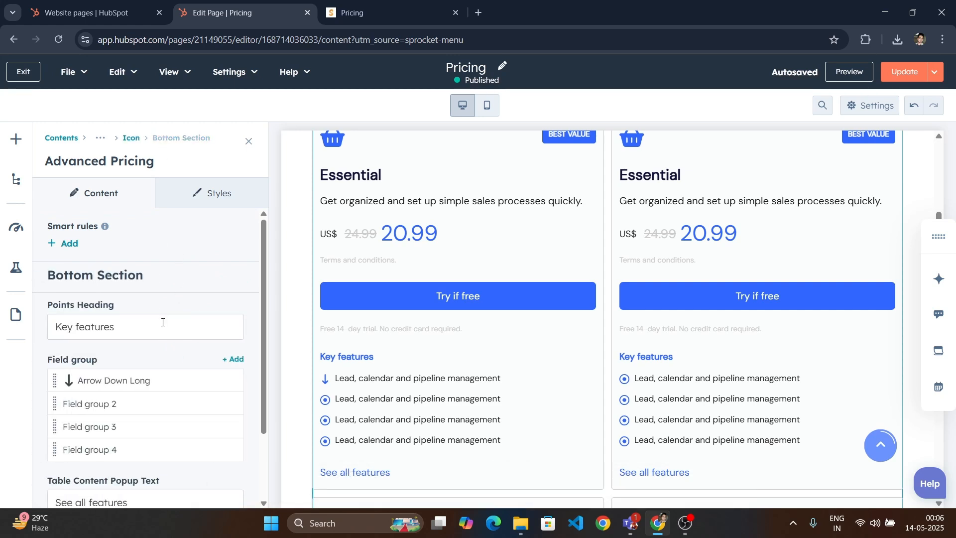
# Review the Table Content Popup Text setting against the first card's "See all features" link in the preview
pyautogui.scroll(-2, 162, 322)
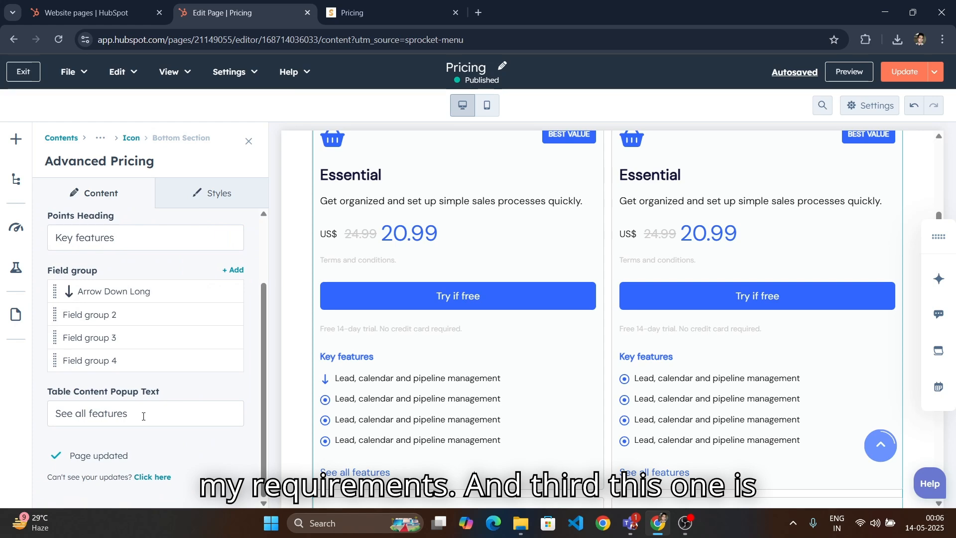
pyautogui.moveTo(144, 416); pyautogui.dragTo(53, 414)
pyautogui.moveTo(198, 393); pyautogui.dragTo(52, 392)
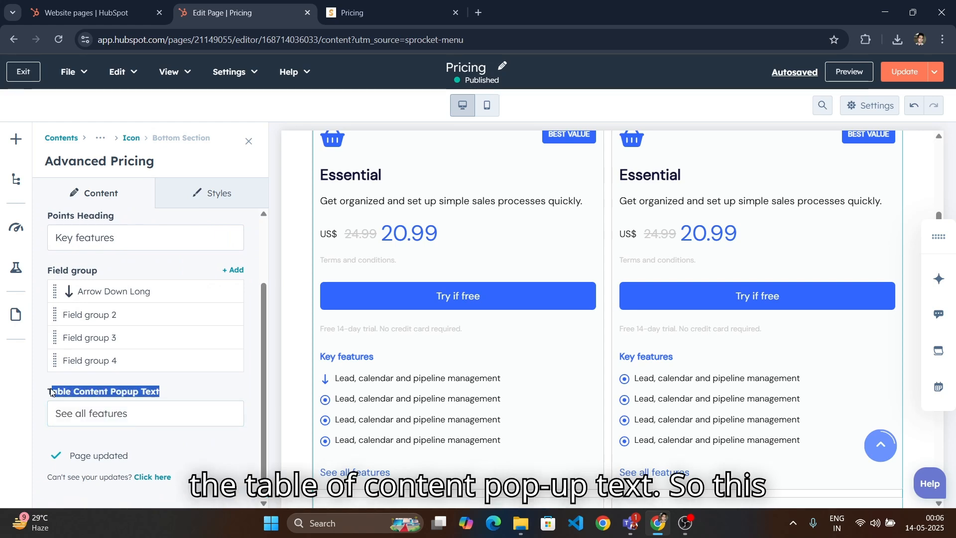
pyautogui.scroll(-3, 361, 329)
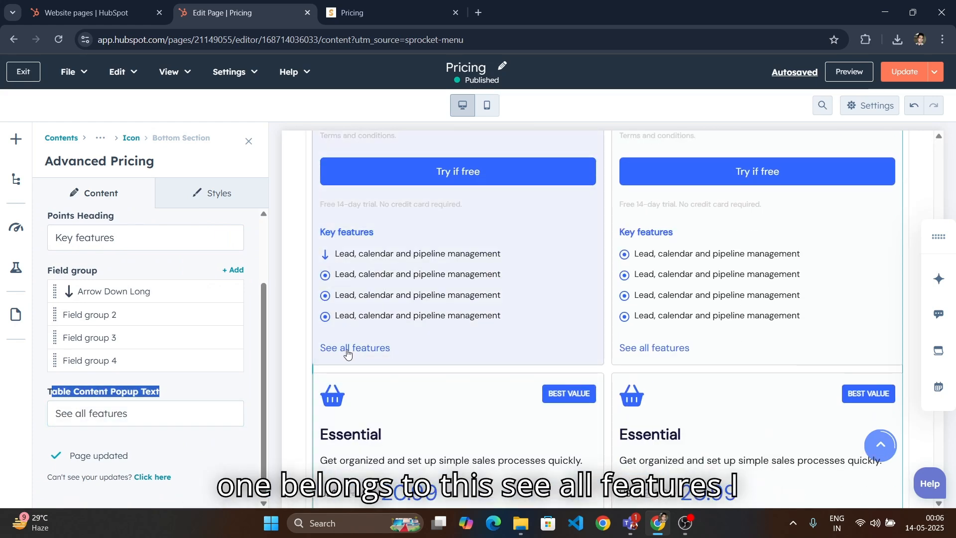
pyautogui.click(168, 416)
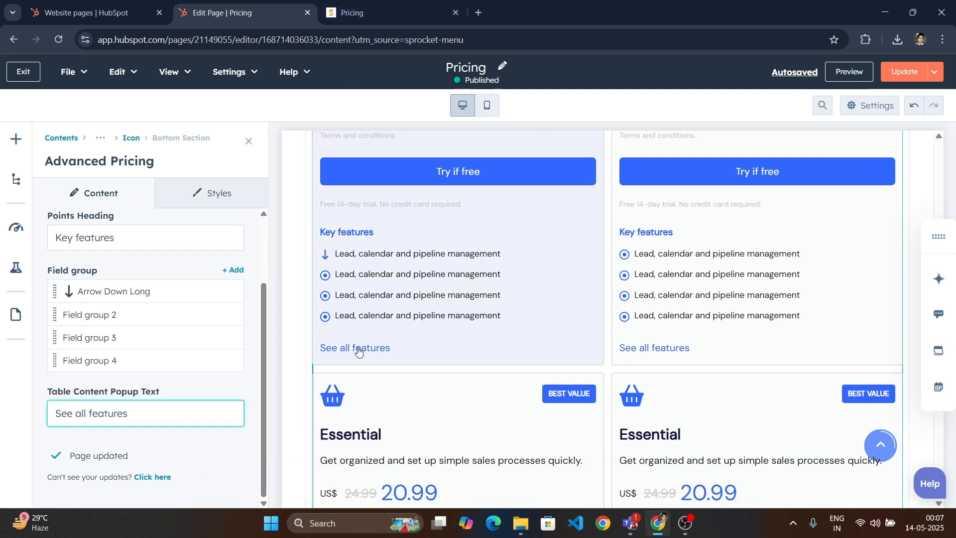
# Open the feature comparison table from the first card's "See all features" link on the live Pricing page
pyautogui.click(408, 5)
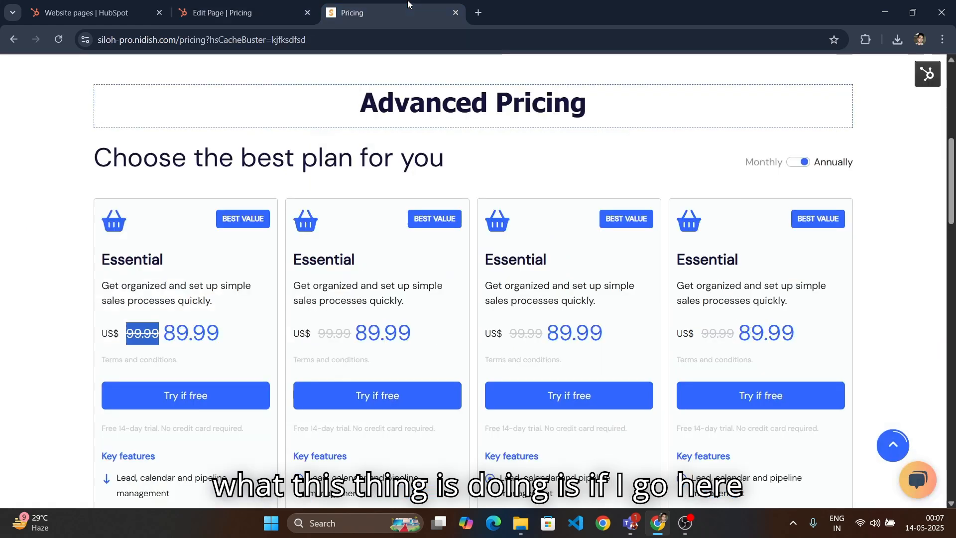
pyautogui.scroll(-5, 234, 309)
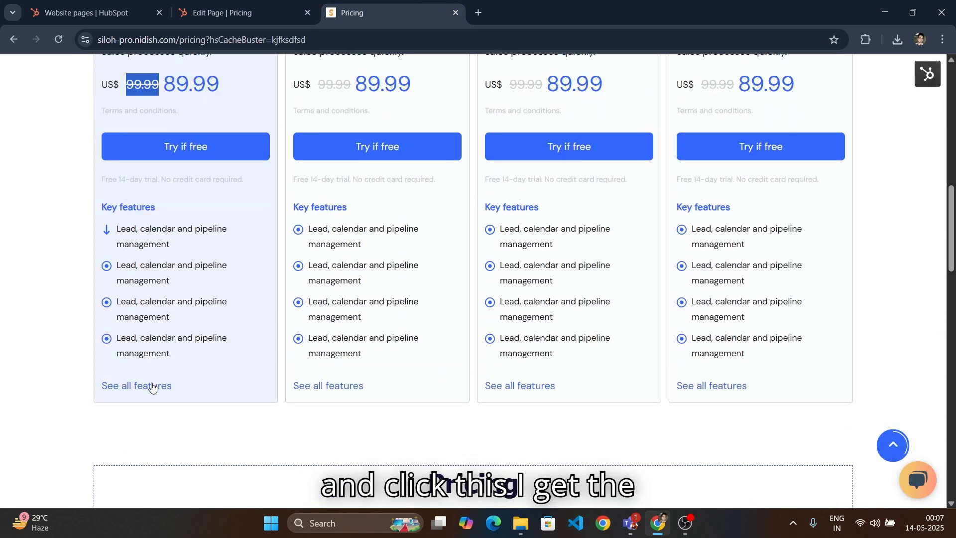
pyautogui.click(153, 387)
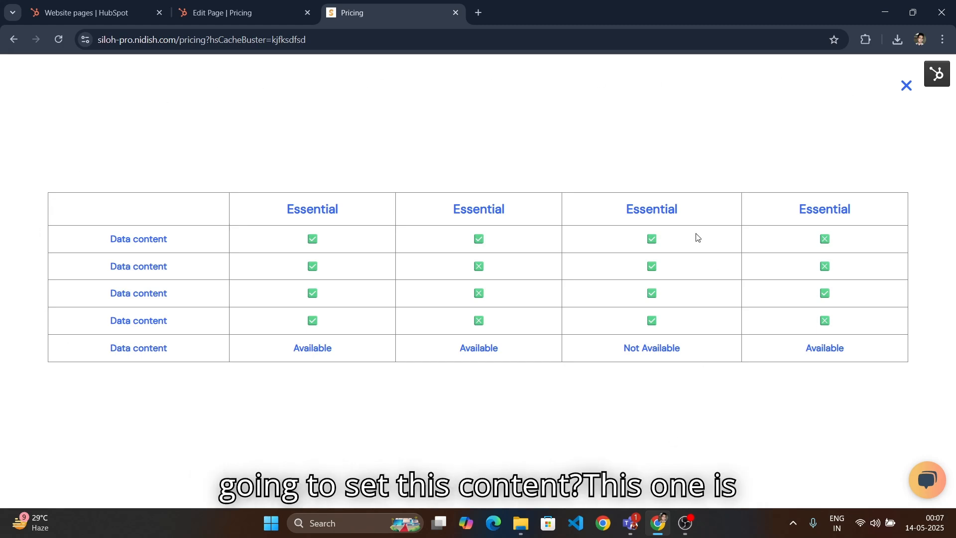
# Switch back to the page editor and return from the Bottom Section to the first card's section list
pyautogui.click(239, 12)
pyautogui.scroll(2, 177, 259)
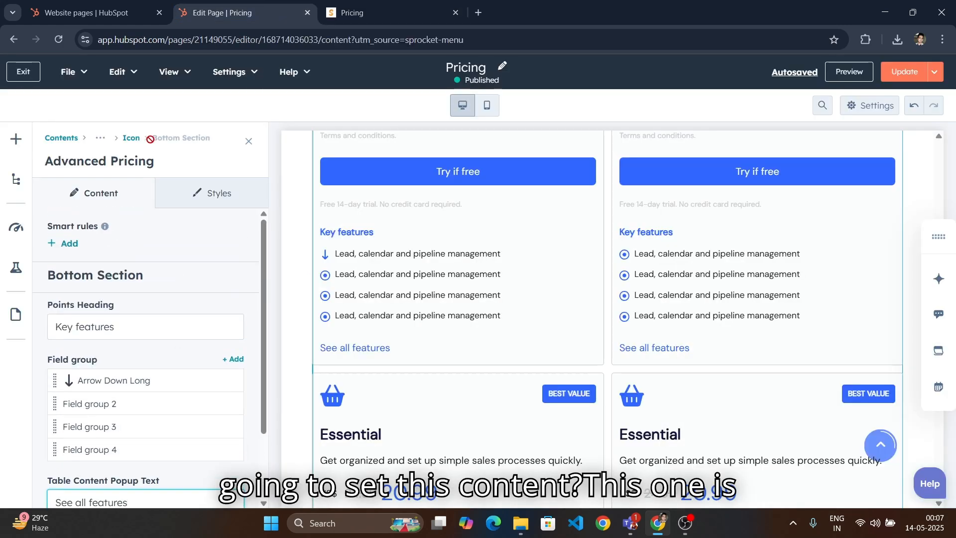
pyautogui.click(130, 140)
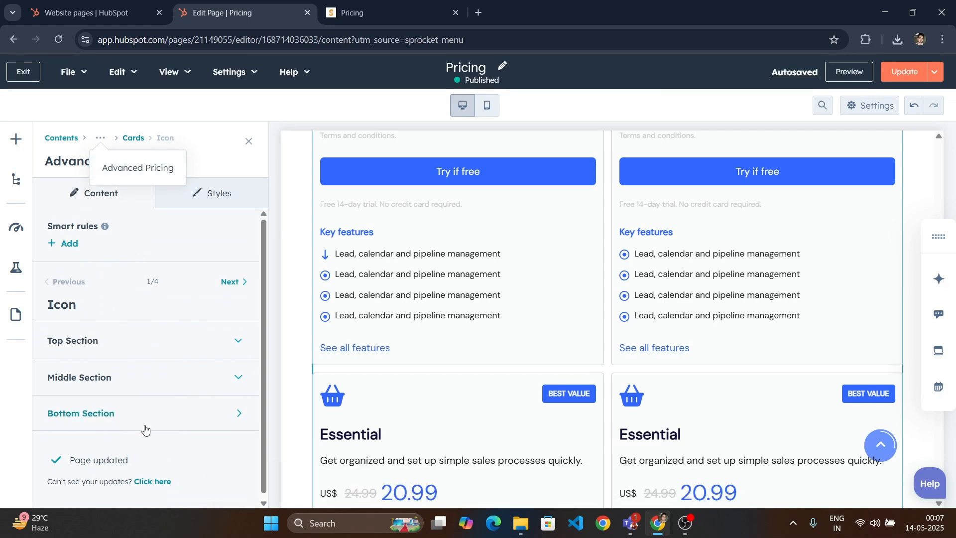
# Return from the first card's section list to the top-level content settings of the Advanced Pricing module
pyautogui.scroll(-1, 159, 426)
pyautogui.scroll(1, 161, 425)
pyautogui.click(142, 164)
pyautogui.click(139, 137)
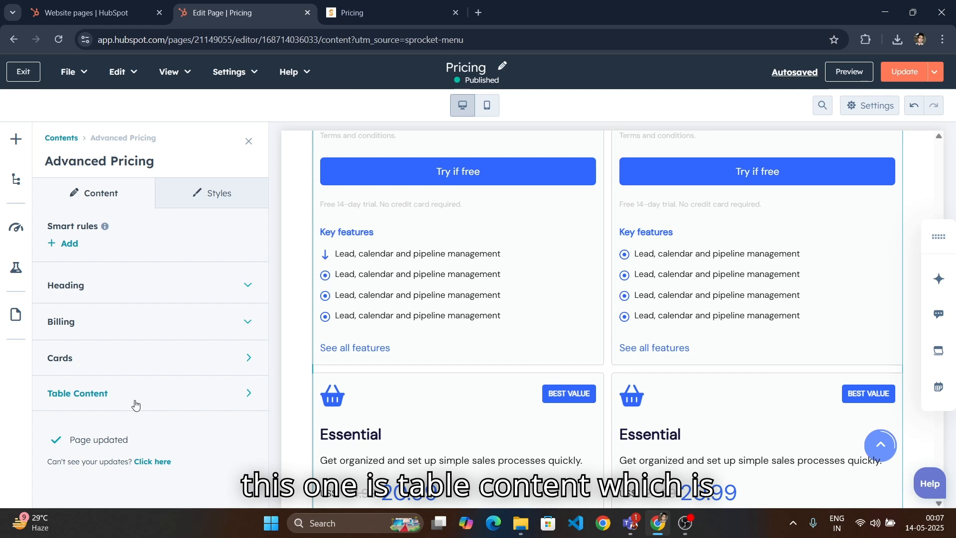
# Examine the header row of the feature comparison table on the live Pricing page, and return to the page editor
pyautogui.click(411, 9)
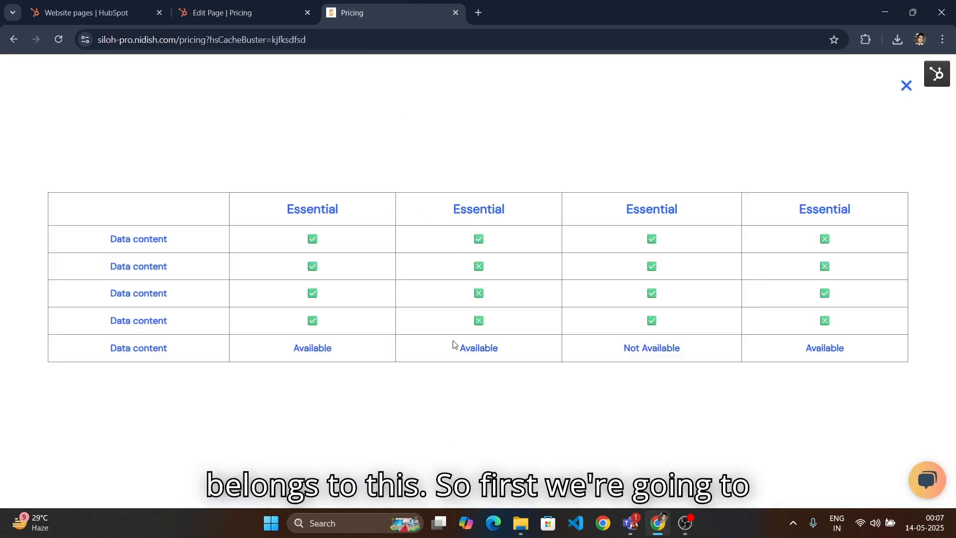
pyautogui.moveTo(264, 209); pyautogui.dragTo(859, 212)
pyautogui.click(860, 213)
pyautogui.click(239, 13)
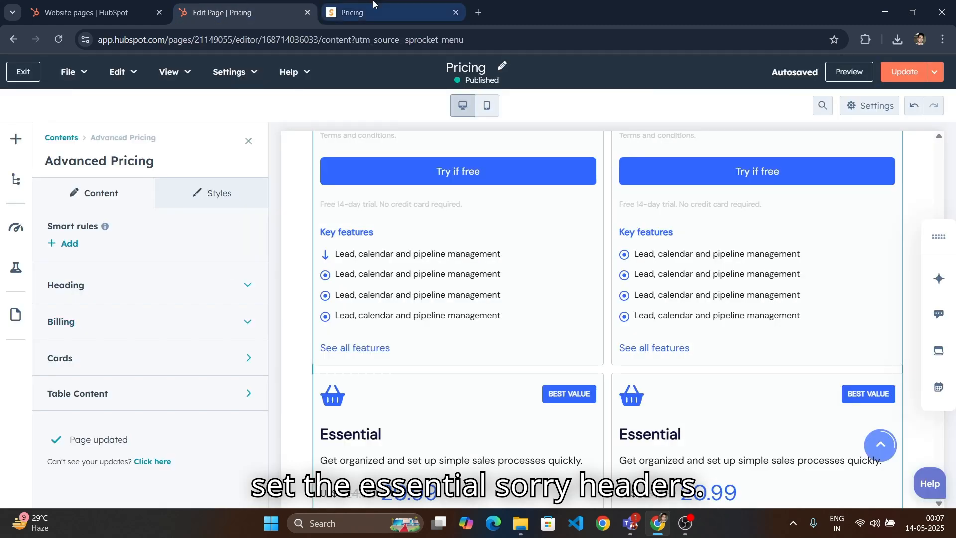
pyautogui.click(383, 13)
pyautogui.click(239, 13)
# Expand the Headers group in the Table Content settings and compare its heading list with the live table's columns
pyautogui.click(132, 398)
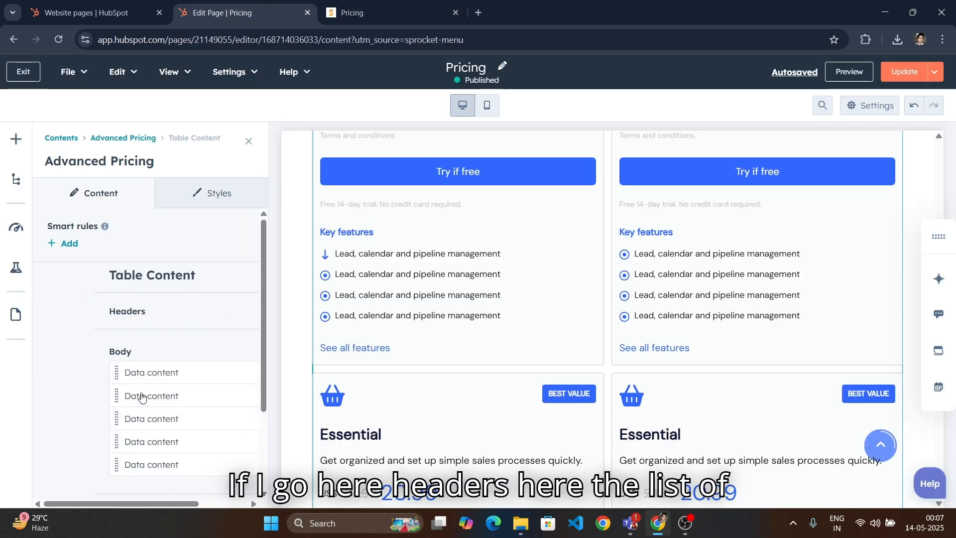
pyautogui.click(150, 325)
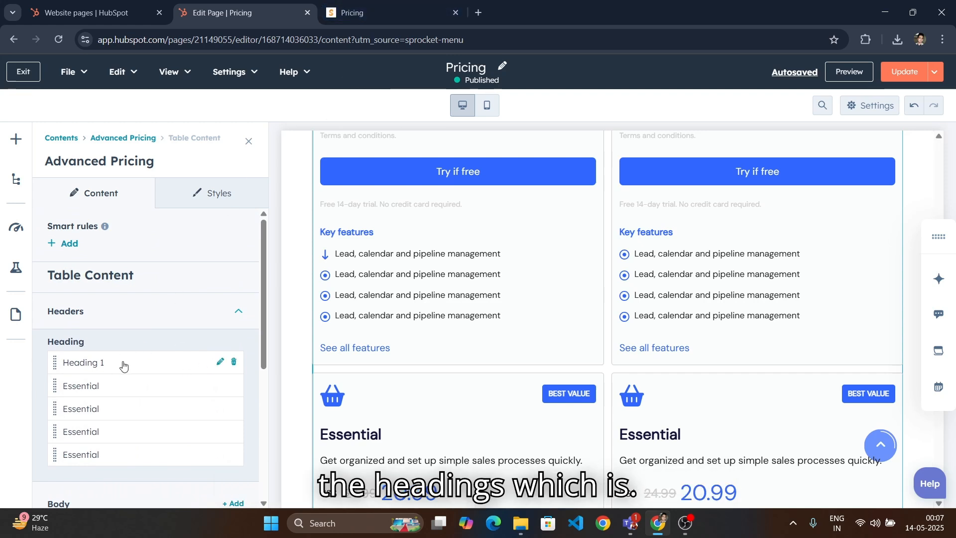
pyautogui.hotkey('ctrl', 'Tab')
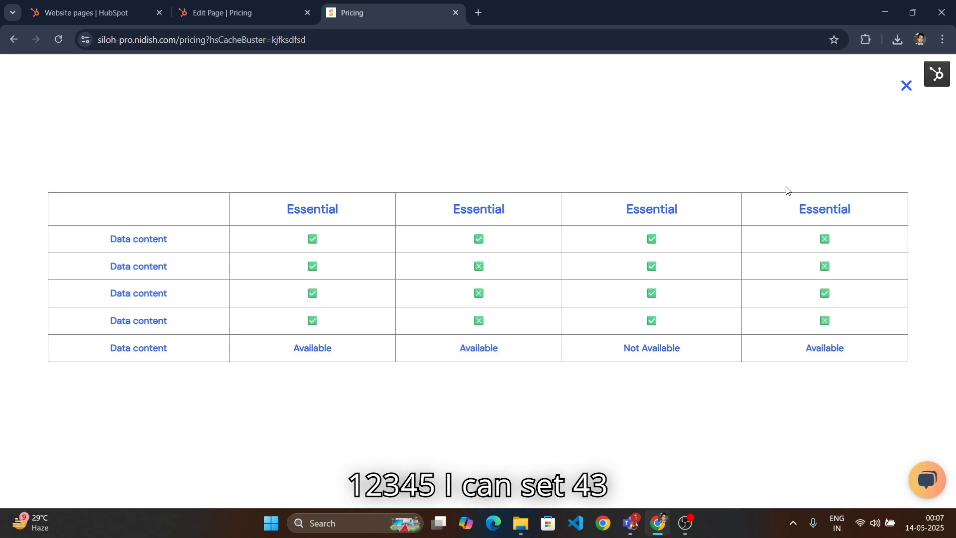
pyautogui.hotkey('ctrl', 'shift', 'Tab')
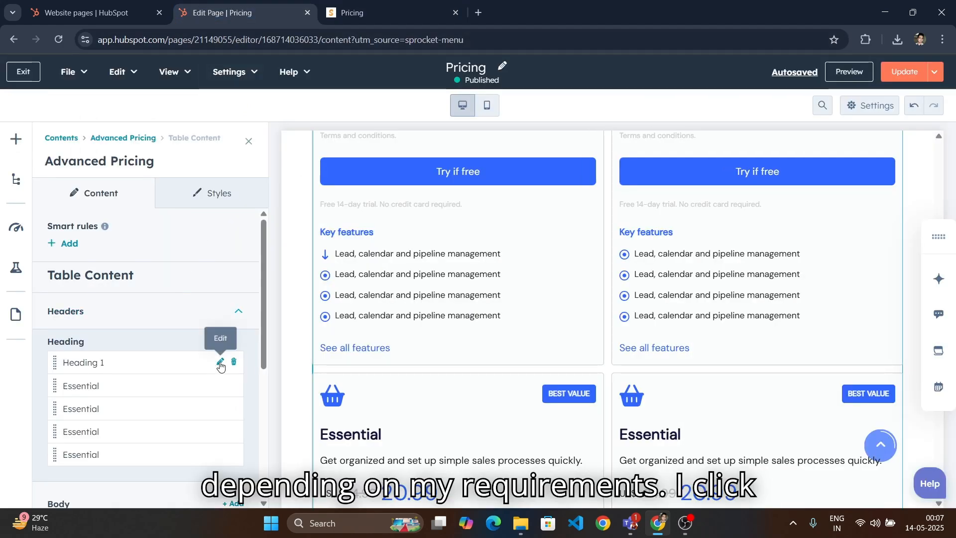
# Open the first heading item, Heading 1, and compare its Heading value with the first header cell of the live table
pyautogui.click(215, 362)
pyautogui.click(53, 356)
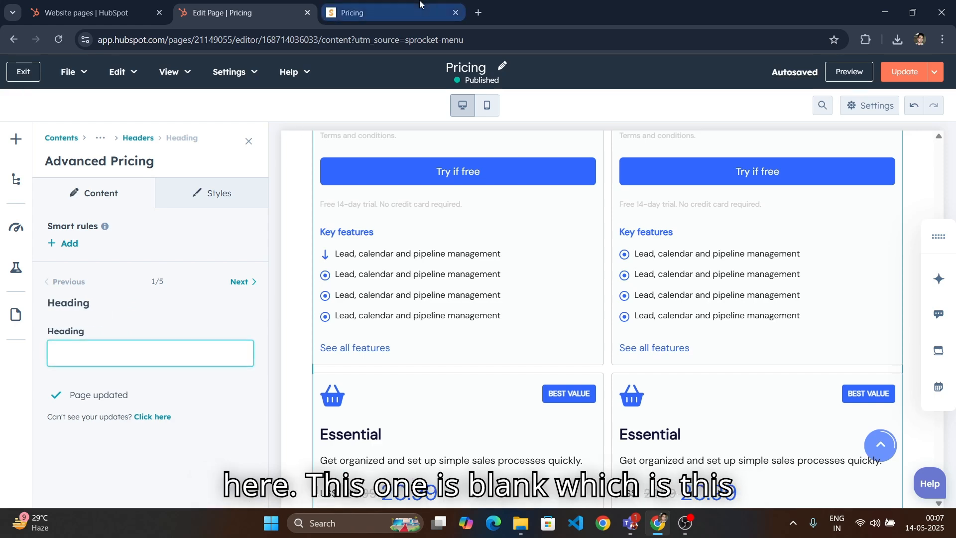
pyautogui.click(379, 13)
pyautogui.hotkey('ctrl', 'shift', 'Tab')
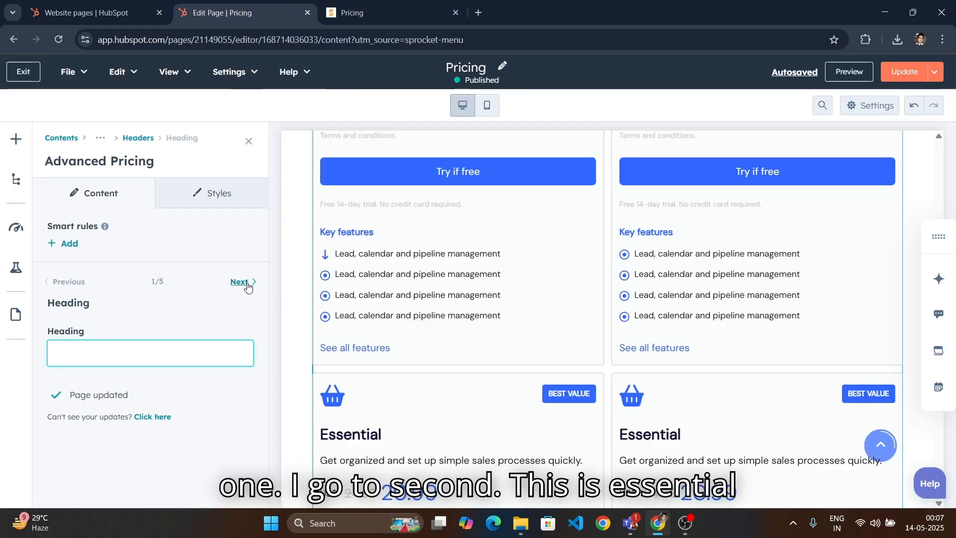
# Go to the second heading item and compare its Heading value with the matching column of the live table
pyautogui.click(245, 282)
pyautogui.click(380, 11)
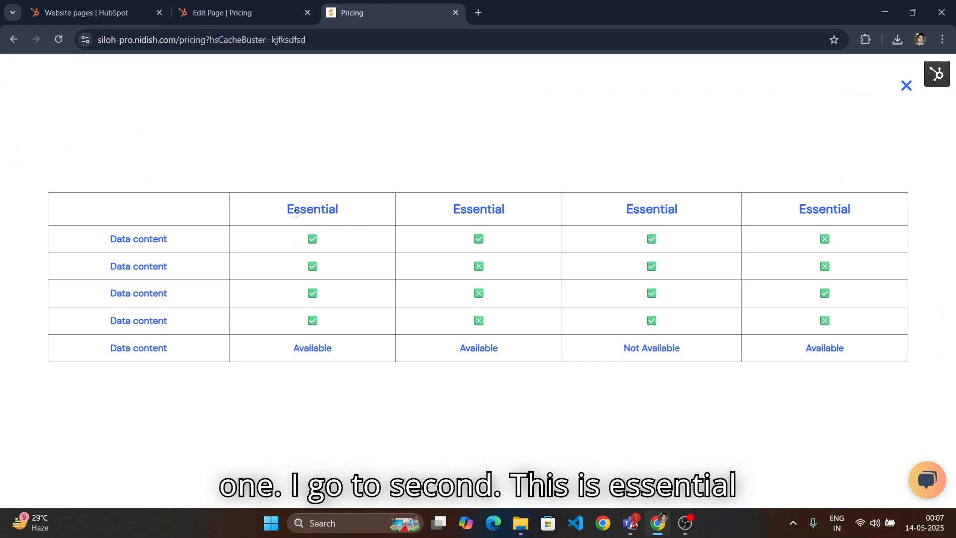
pyautogui.hotkey('ctrl', 'shift', 'Tab')
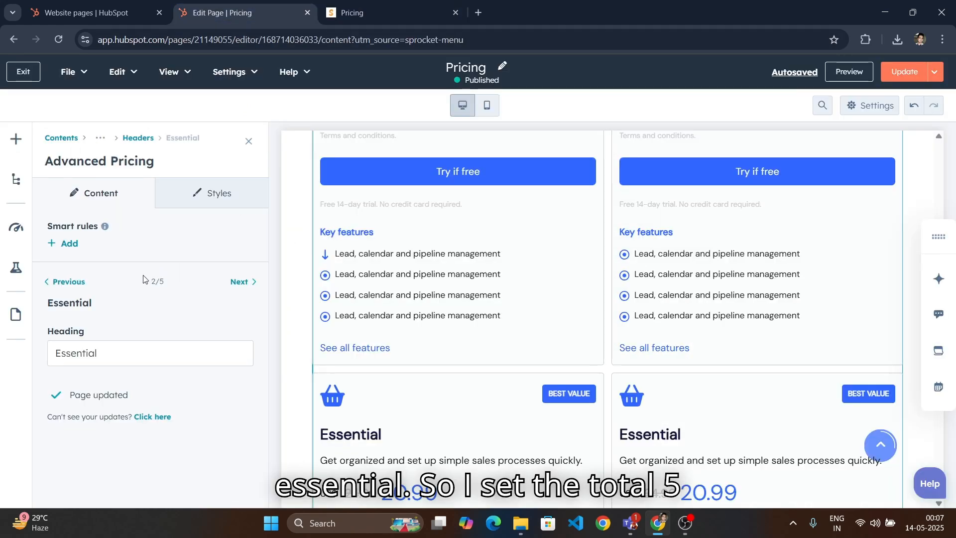
pyautogui.click(380, 12)
pyautogui.click(234, 11)
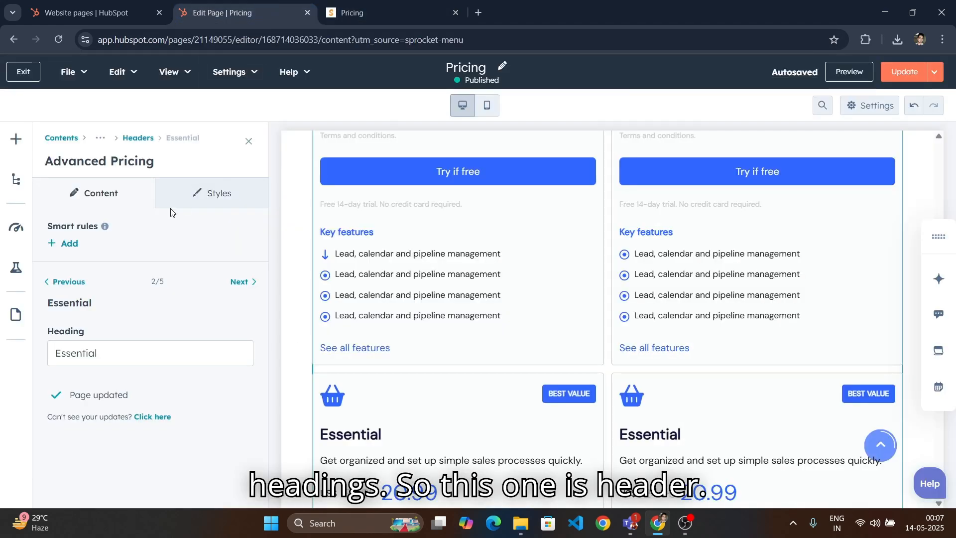
# Return to the Table Content settings and compare the Body rows with the live table and the Headers list
pyautogui.click(142, 138)
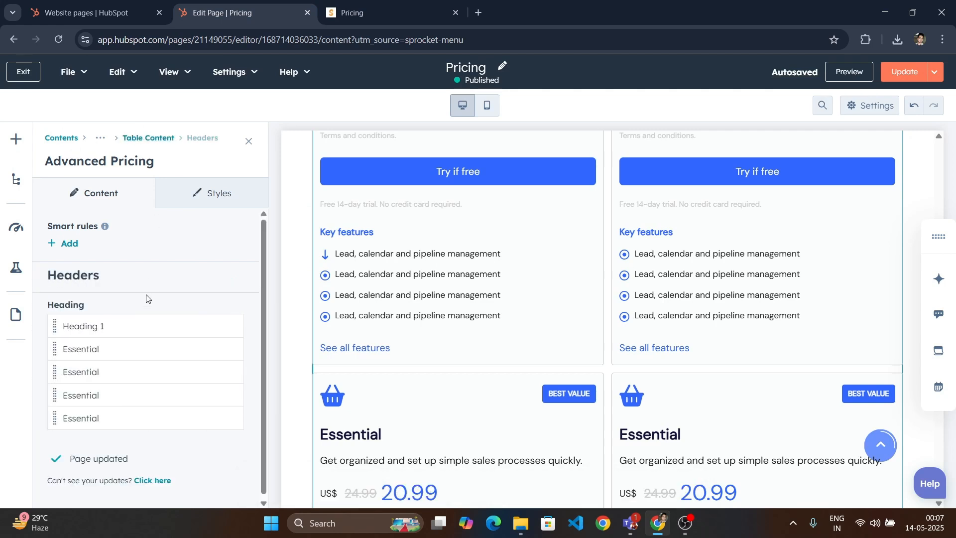
pyautogui.click(148, 138)
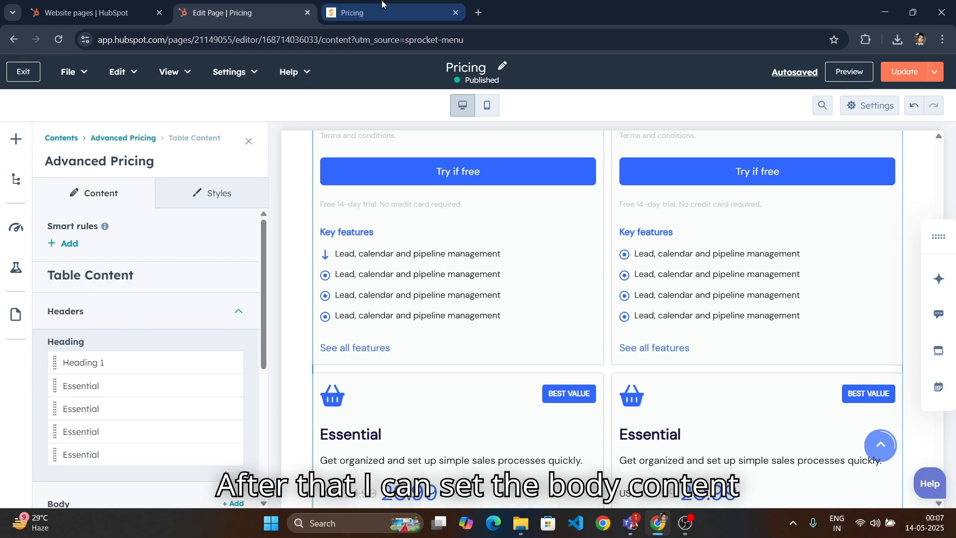
pyautogui.click(352, 12)
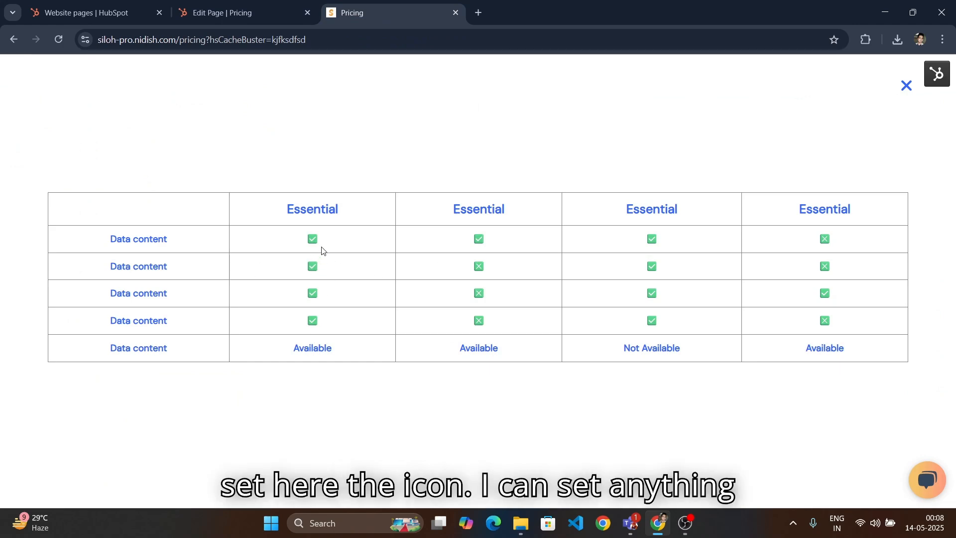
pyautogui.click(234, 12)
pyautogui.scroll(-4, 129, 379)
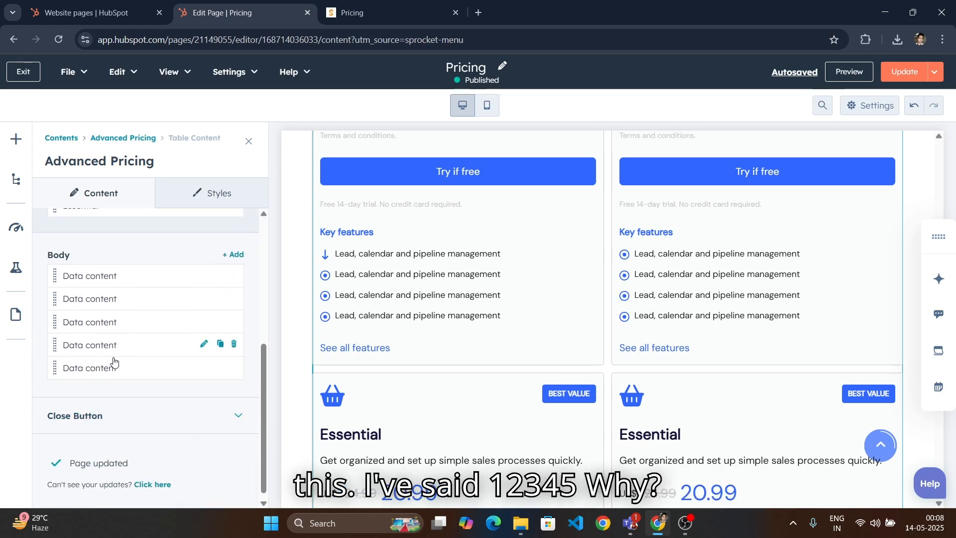
pyautogui.scroll(3, 112, 367)
pyautogui.scroll(1, 130, 291)
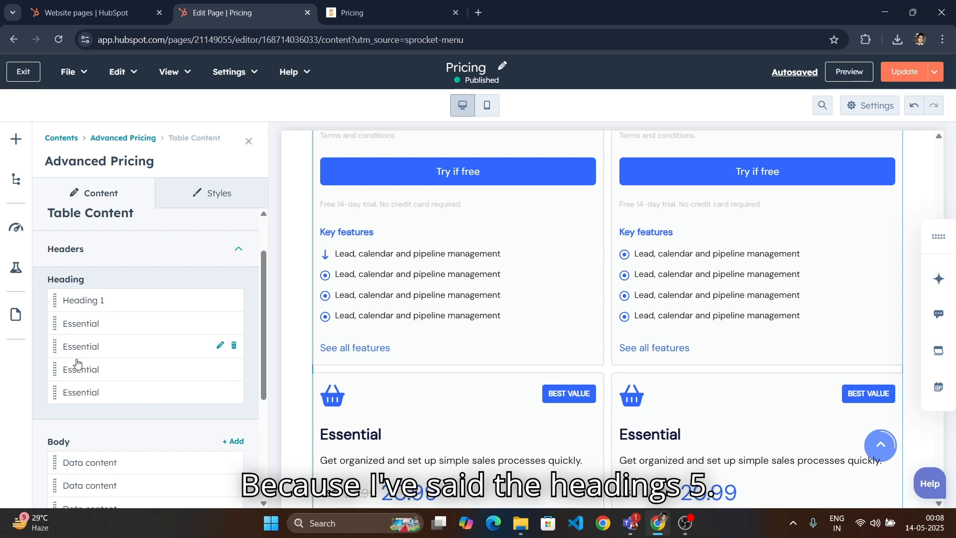
pyautogui.scroll(-3, 124, 348)
pyautogui.scroll(-1, 134, 343)
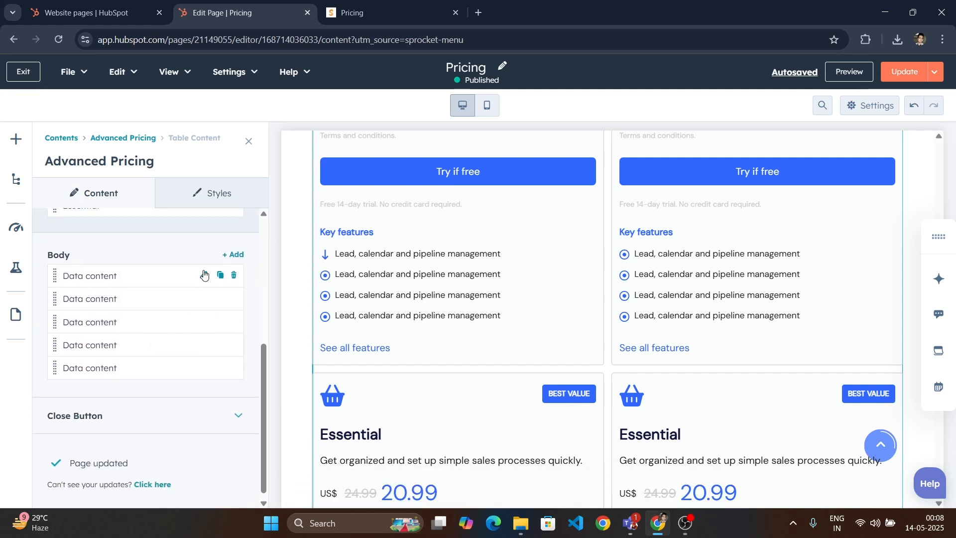
# Open the first Body row and compare its Data entries with the first data row of the live table
pyautogui.click(204, 275)
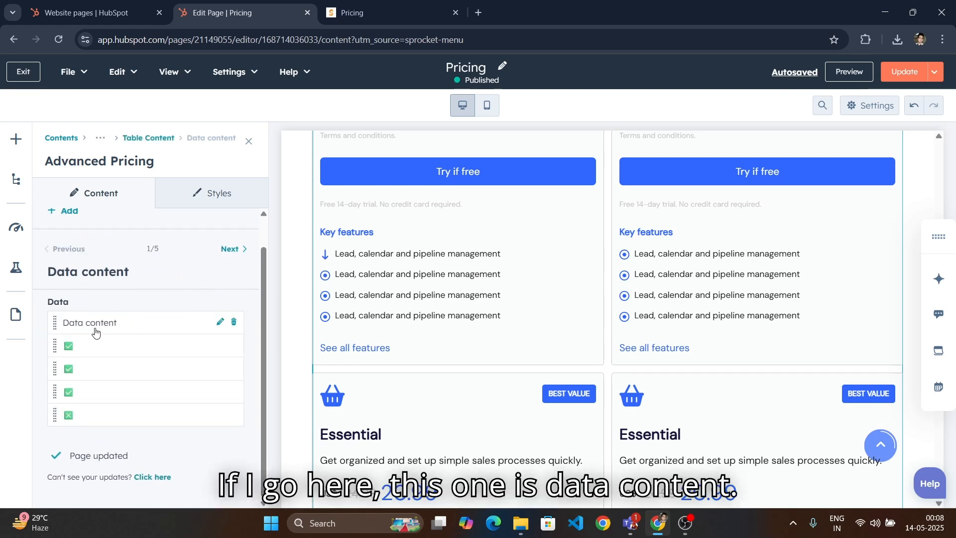
pyautogui.click(373, 16)
pyautogui.click(241, 12)
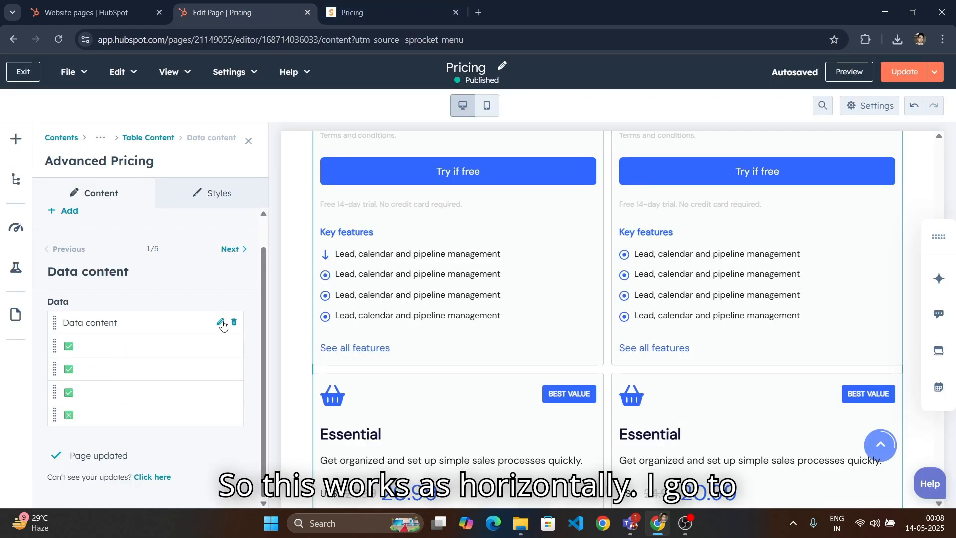
# Open the first Data entry of this row and go through all five entries one by one
pyautogui.click(220, 322)
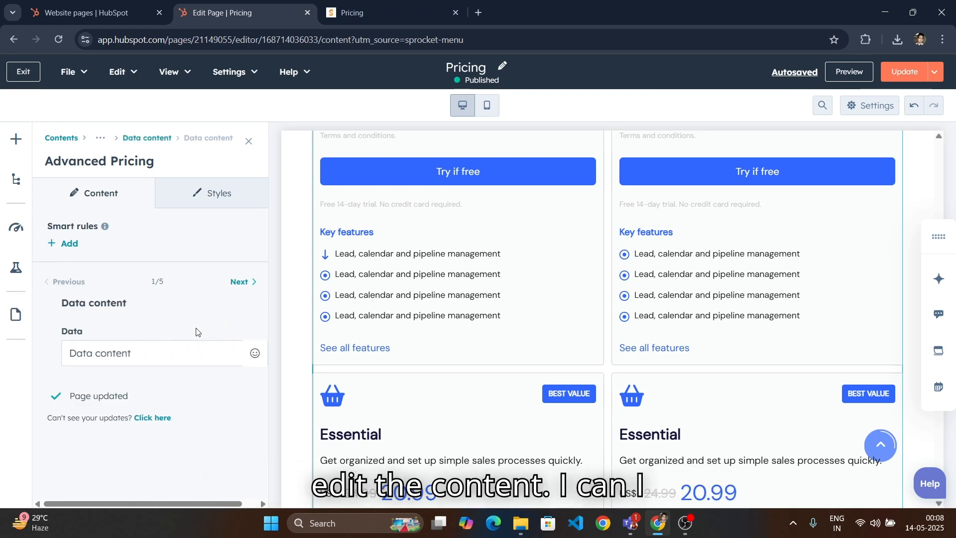
pyautogui.click(249, 283)
pyautogui.click(249, 282)
pyautogui.click(249, 283)
pyautogui.click(249, 283)
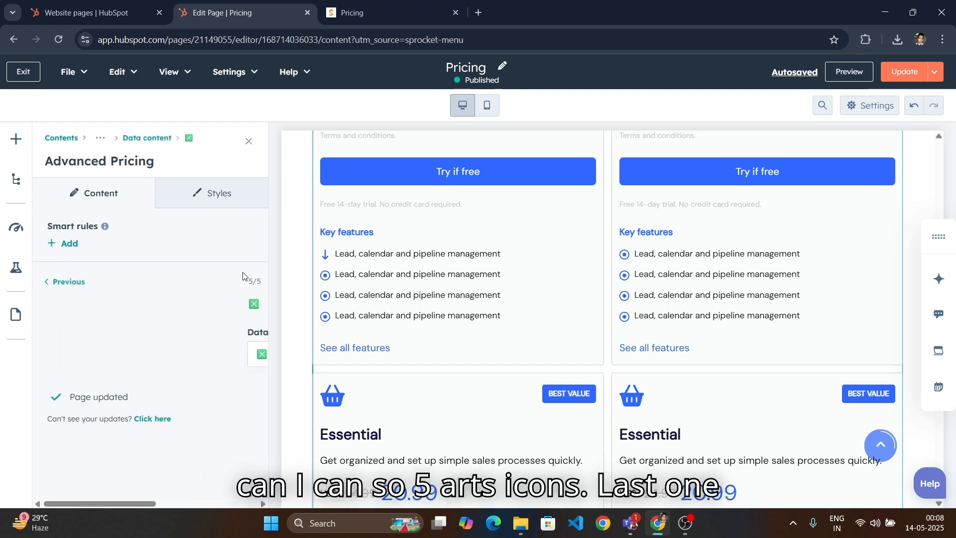
# Check the live comparison table, close its popup, and return to the page editor
pyautogui.click(401, 4)
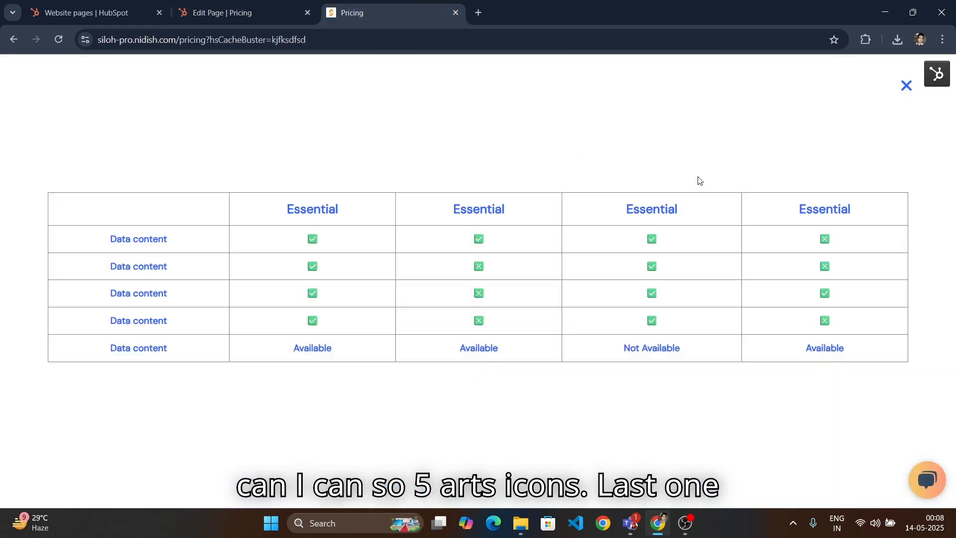
pyautogui.click(905, 91)
pyautogui.click(243, 13)
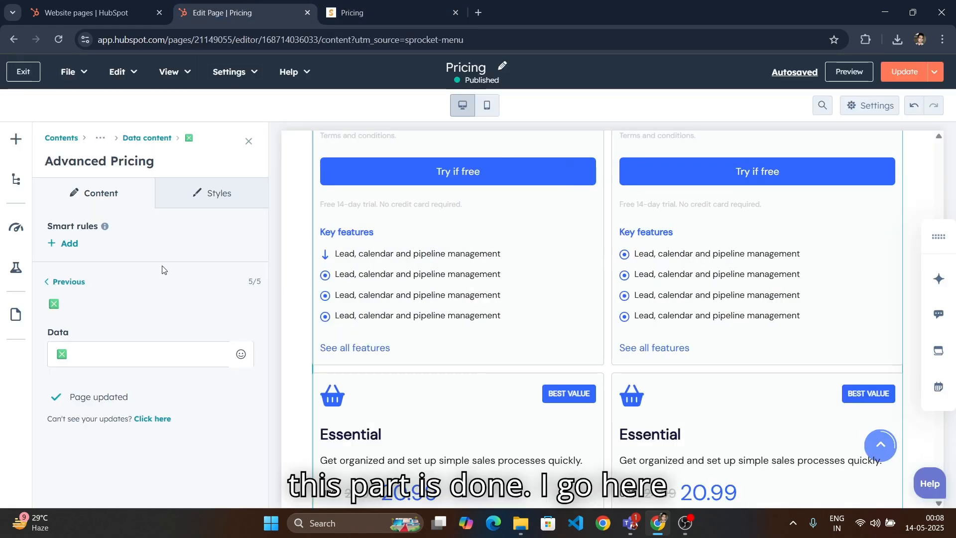
# Return from the data entry to the Table Content settings and expand the Close Button group
pyautogui.click(147, 138)
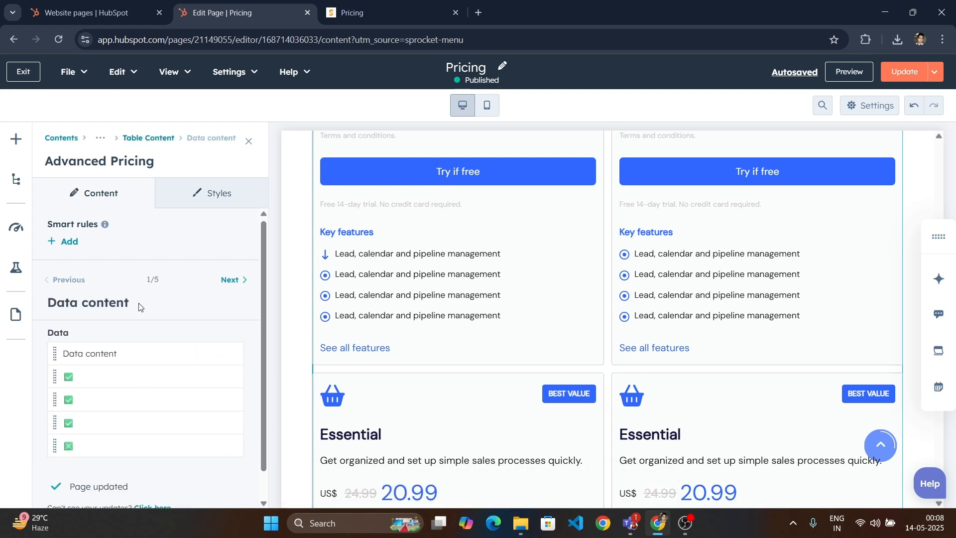
pyautogui.click(148, 138)
pyautogui.scroll(-3, 147, 298)
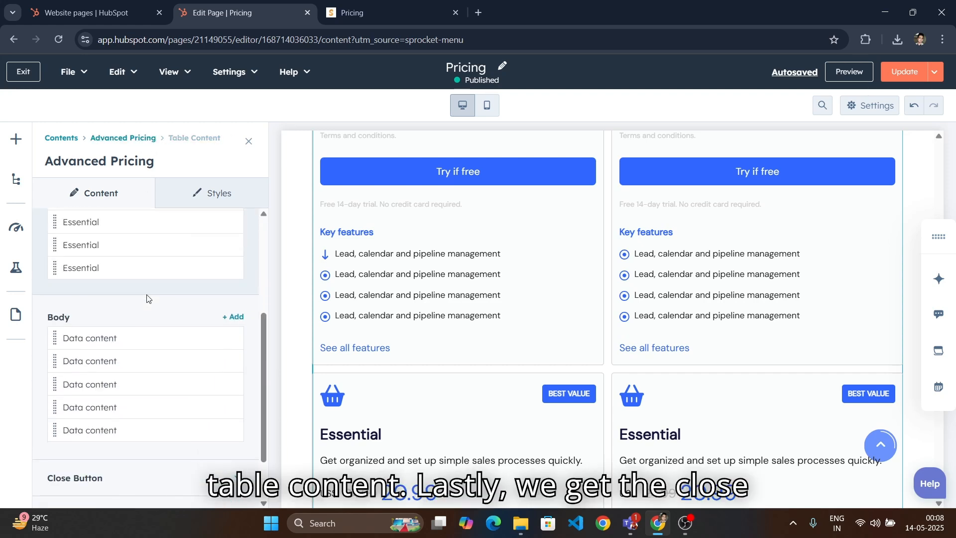
pyautogui.scroll(-2, 146, 298)
pyautogui.click(140, 407)
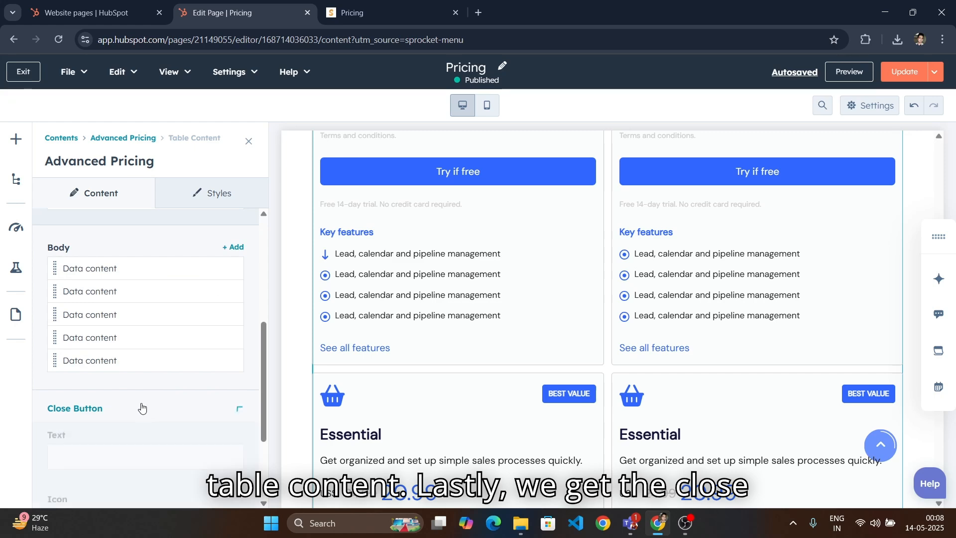
pyautogui.scroll(5, 143, 408)
pyautogui.scroll(-5, 142, 404)
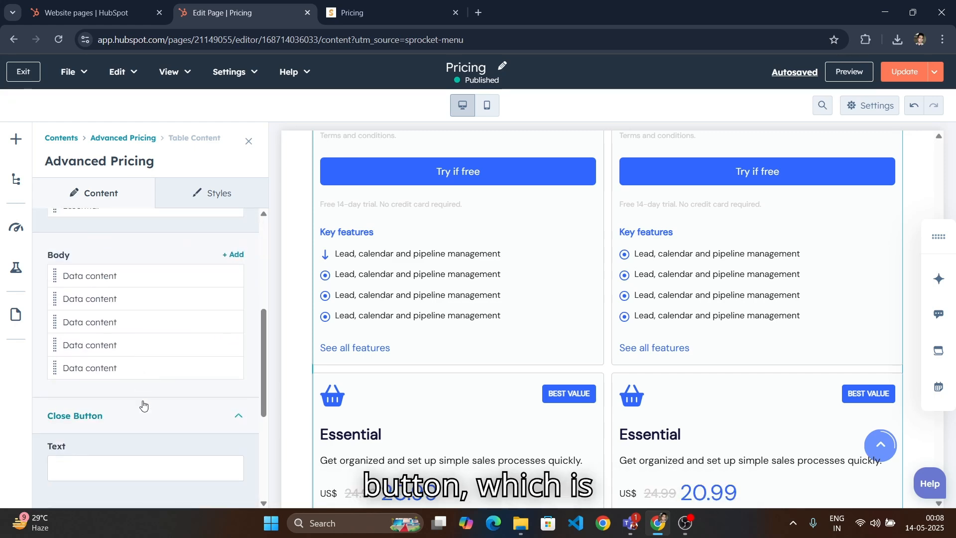
# Reopen the comparison table from the fourth card's "See all features" link on the live Pricing page to view its close icon
pyautogui.click(412, 7)
pyautogui.scroll(3, 764, 194)
pyautogui.scroll(-4, 714, 326)
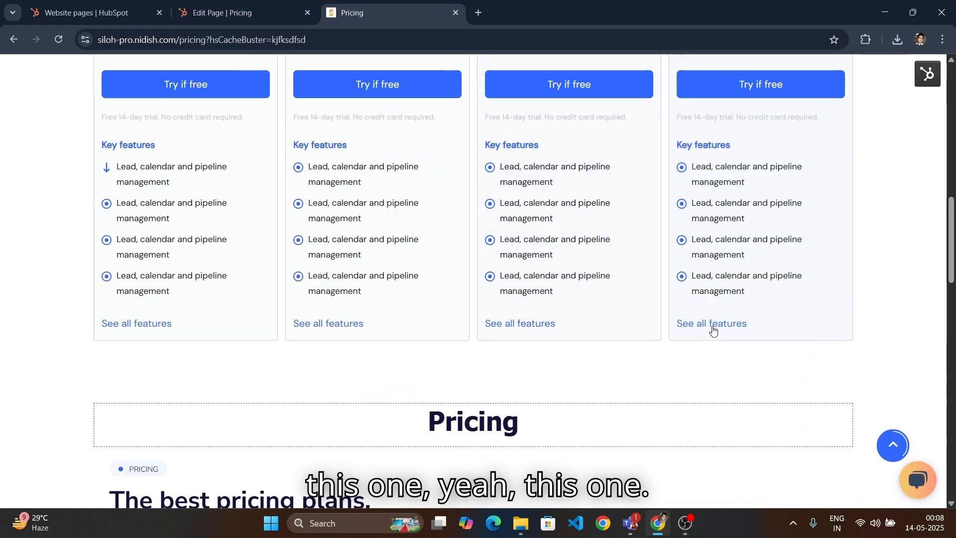
pyautogui.click(717, 325)
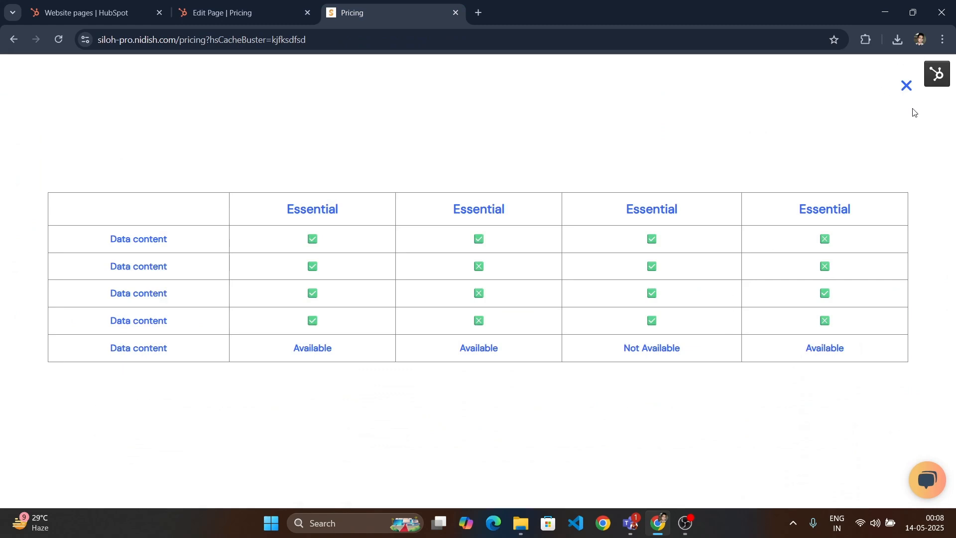
# Review the Text and Icon settings of the Close Button group in the page editor
pyautogui.click(234, 12)
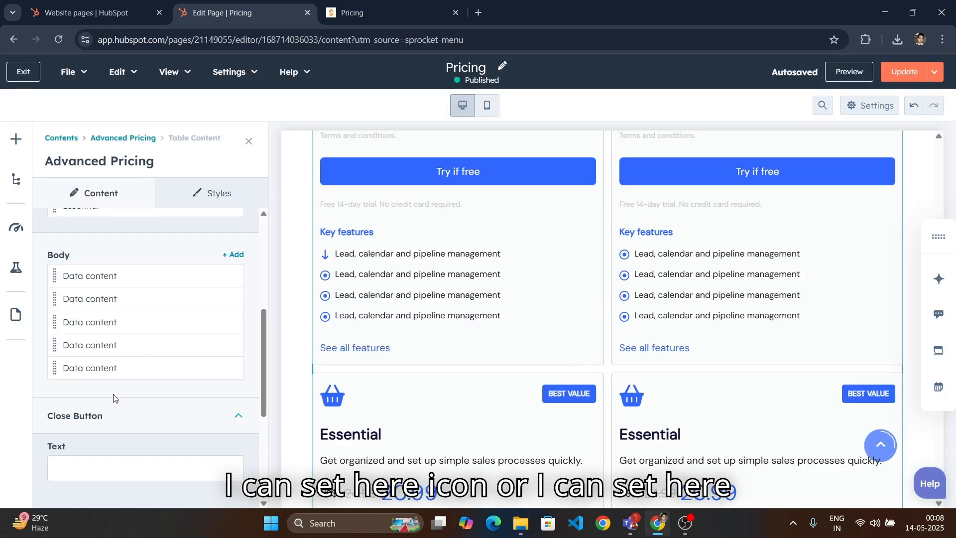
pyautogui.scroll(-5, 129, 288)
pyautogui.scroll(3, 130, 288)
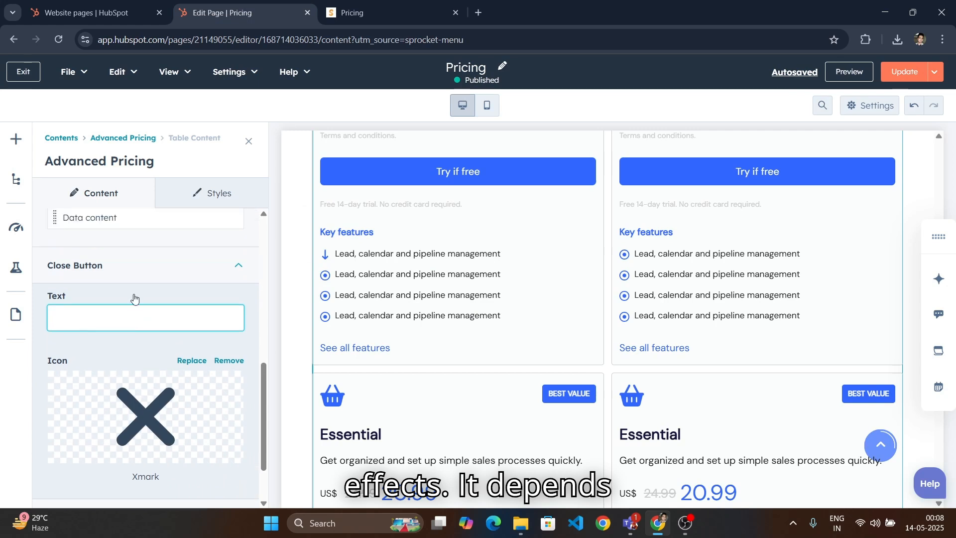
pyautogui.click(156, 364)
pyautogui.scroll(5, 156, 368)
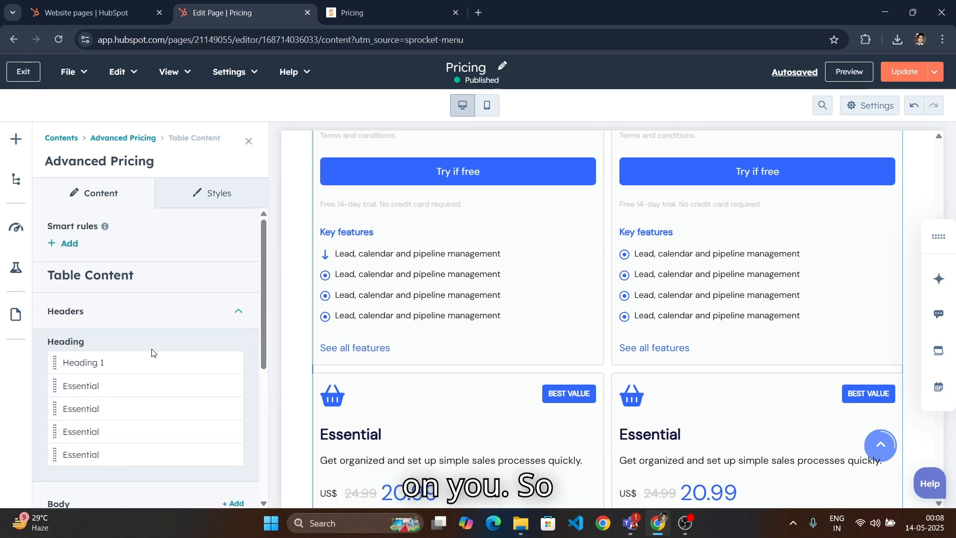
# Leave the Table Content settings and show the style settings of the Advanced Pricing module
pyautogui.click(148, 137)
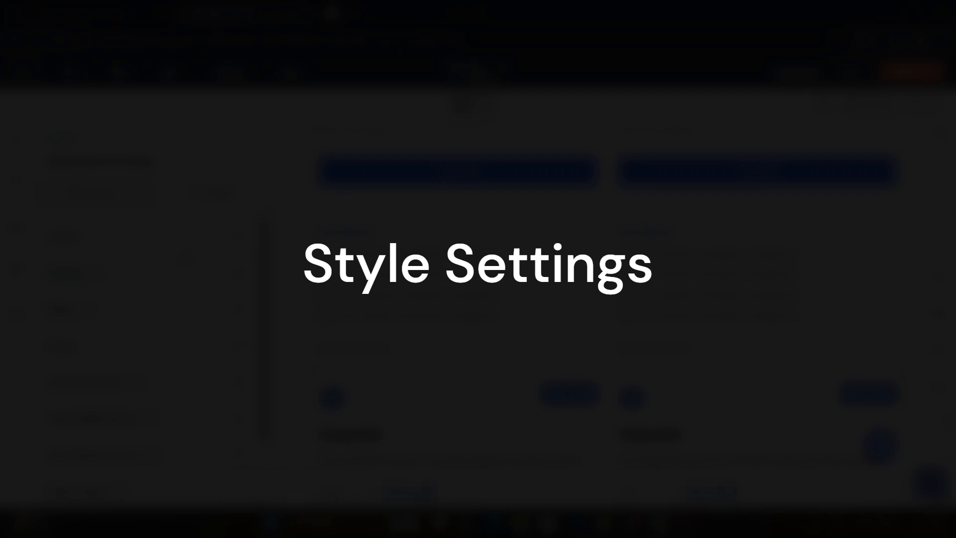
pyautogui.scroll(2, 184, 355)
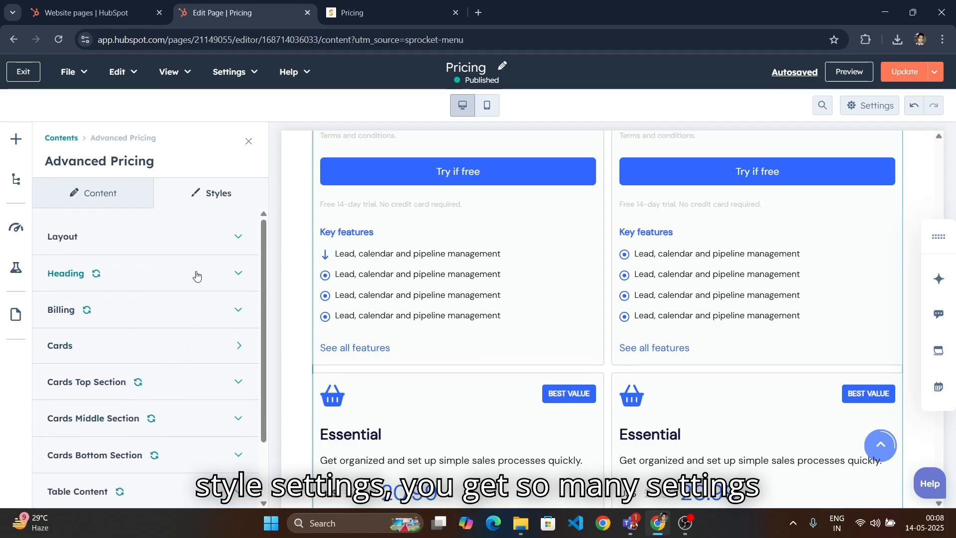
# Close the comparison table on the live Pricing page and return to the page editor
pyautogui.click(389, 6)
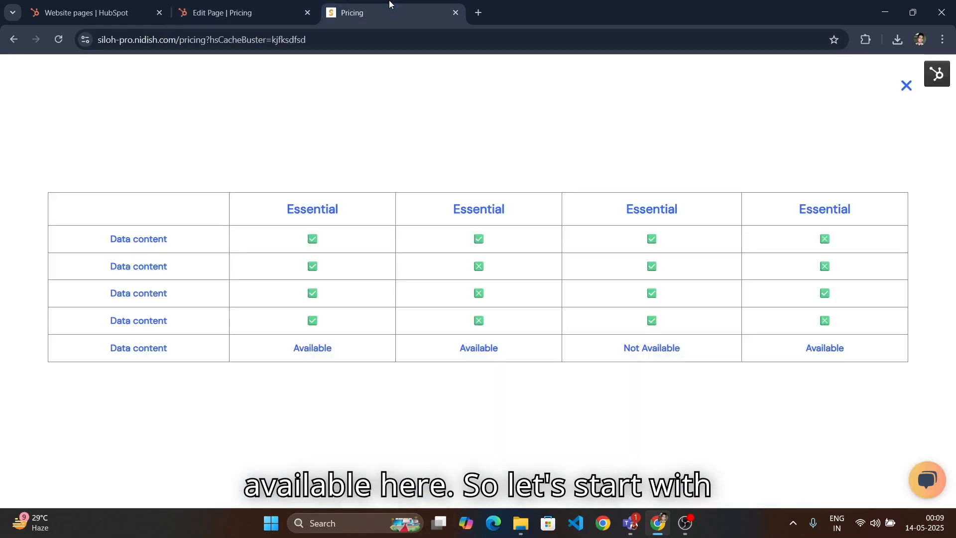
pyautogui.click(905, 86)
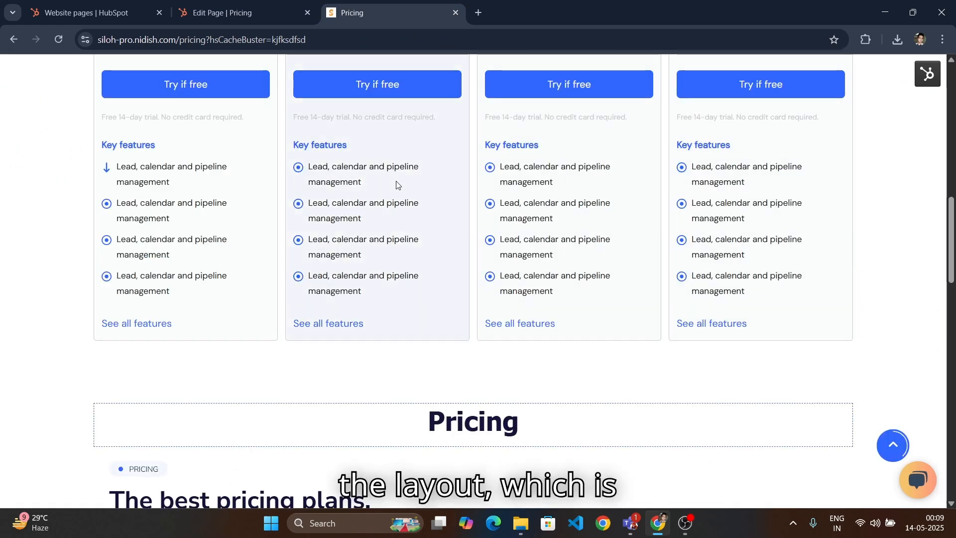
pyautogui.scroll(5, 390, 195)
pyautogui.click(258, 6)
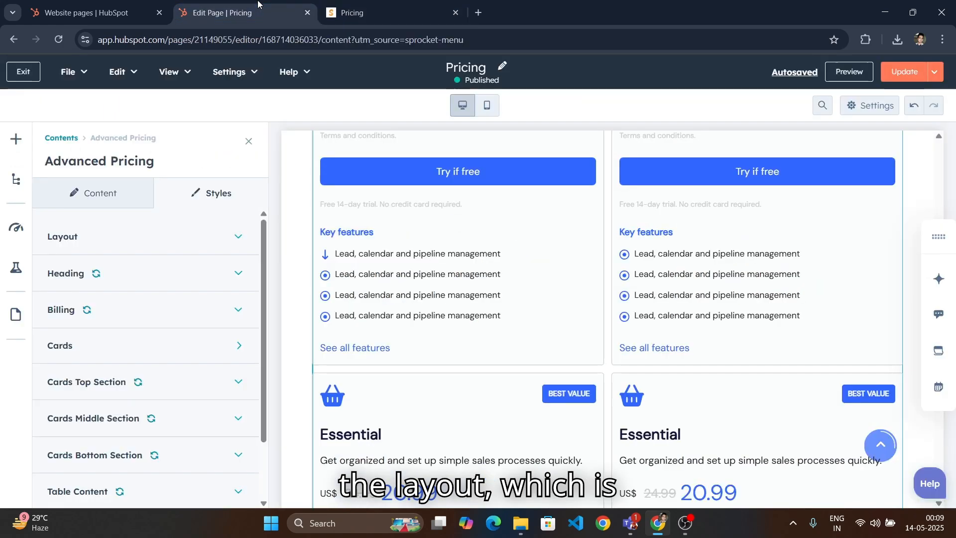
# Expand the Layout style settings, then close the module settings to view the pricing cards at full page width
pyautogui.click(165, 247)
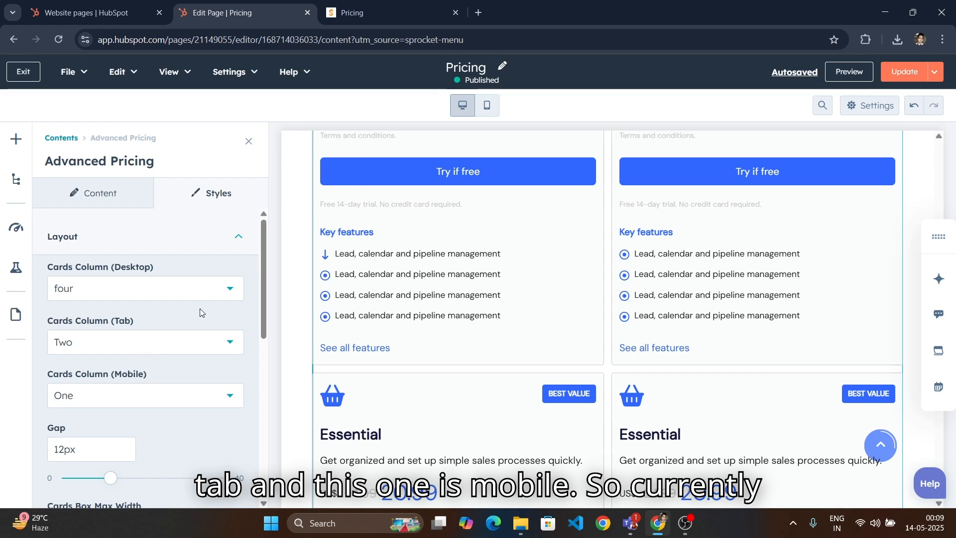
pyautogui.click(249, 142)
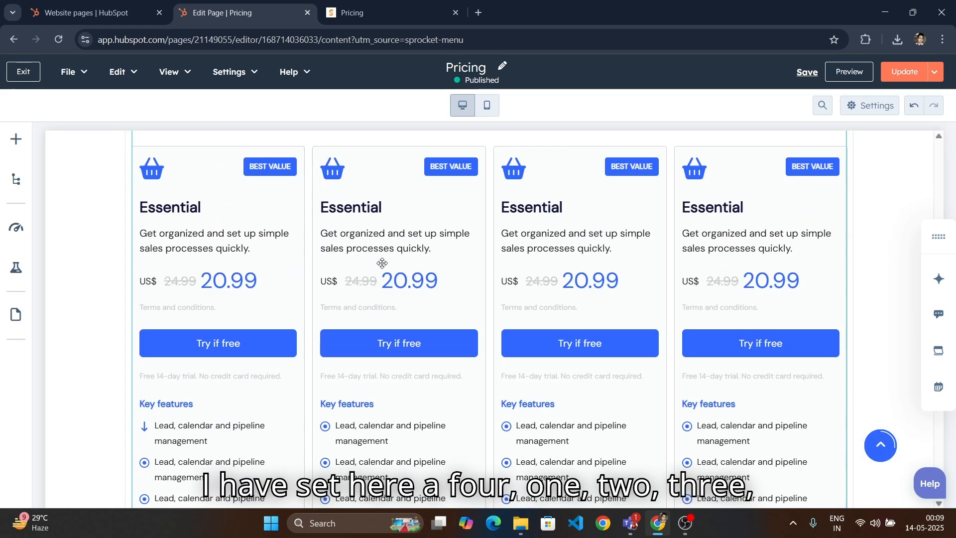
pyautogui.scroll(1, 382, 263)
pyautogui.scroll(4, 388, 245)
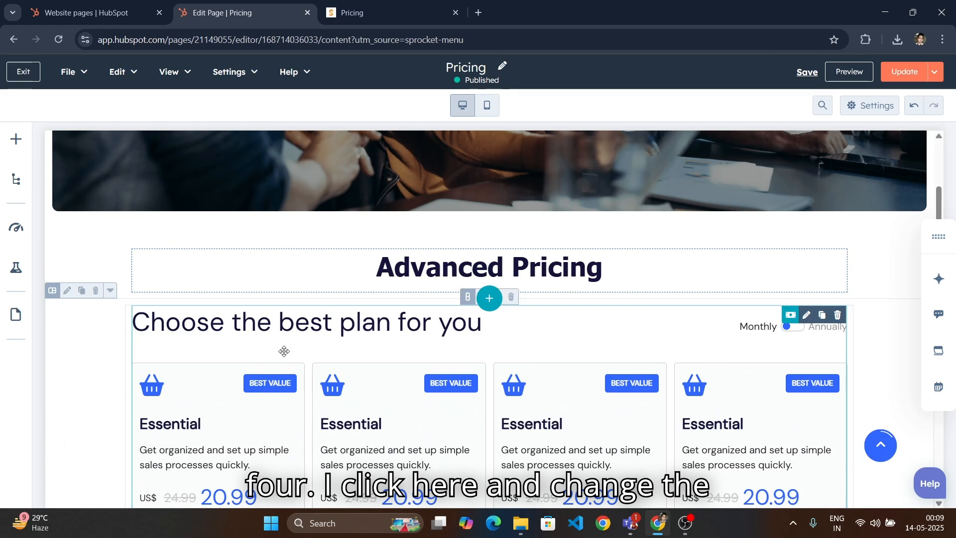
# Set Cards Column (Desktop) to Three in the Advanced Pricing module's Layout styles and apply the change
pyautogui.click(284, 352)
pyautogui.click(216, 194)
pyautogui.click(211, 231)
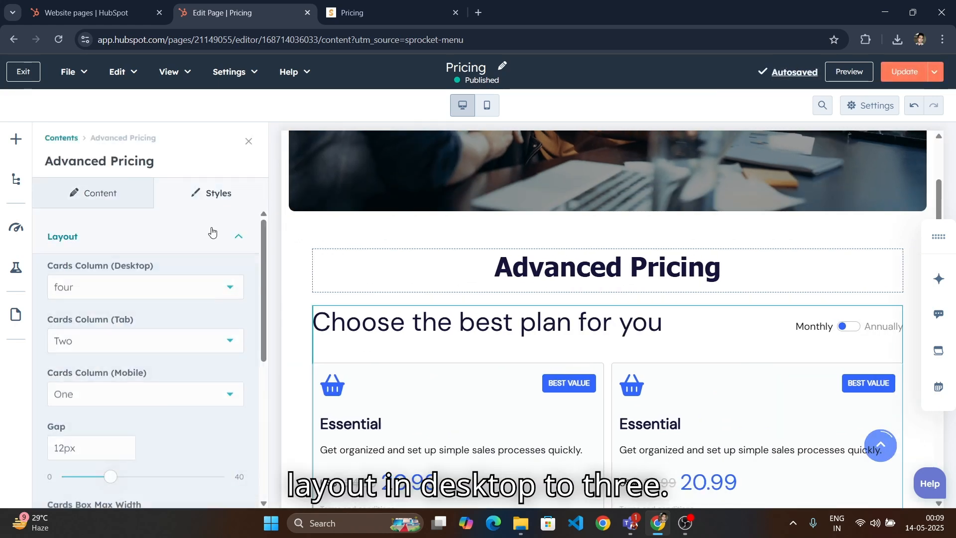
pyautogui.scroll(-2, 179, 262)
pyautogui.scroll(2, 157, 247)
pyautogui.click(157, 287)
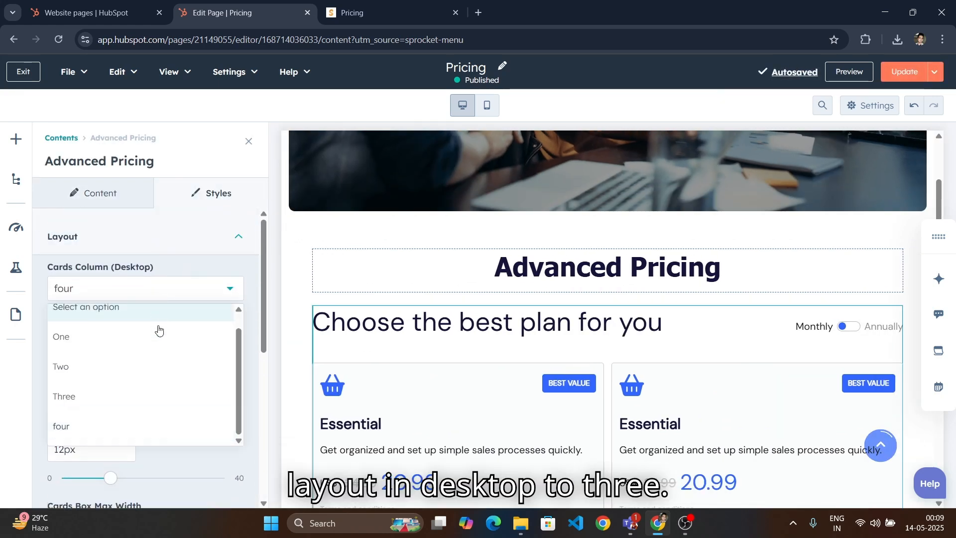
pyautogui.click(119, 391)
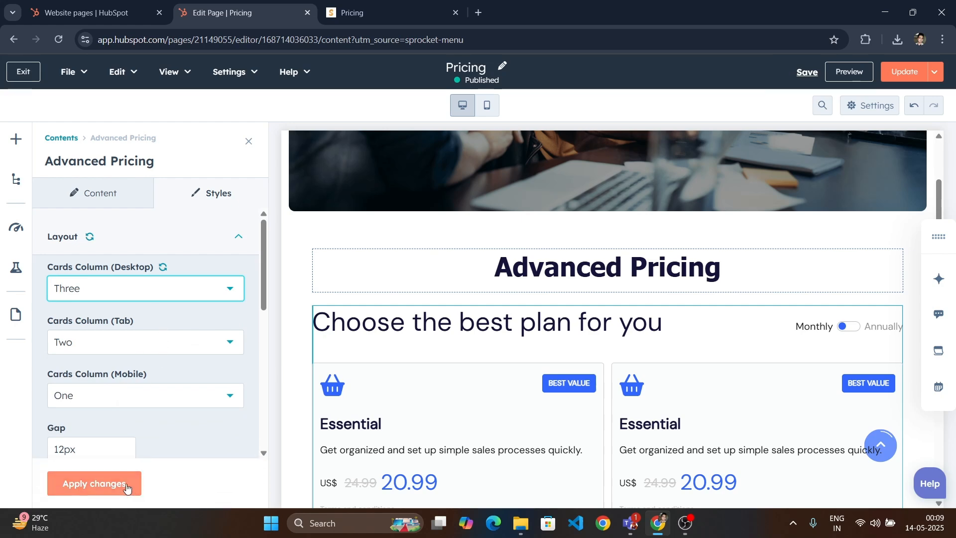
pyautogui.click(94, 501)
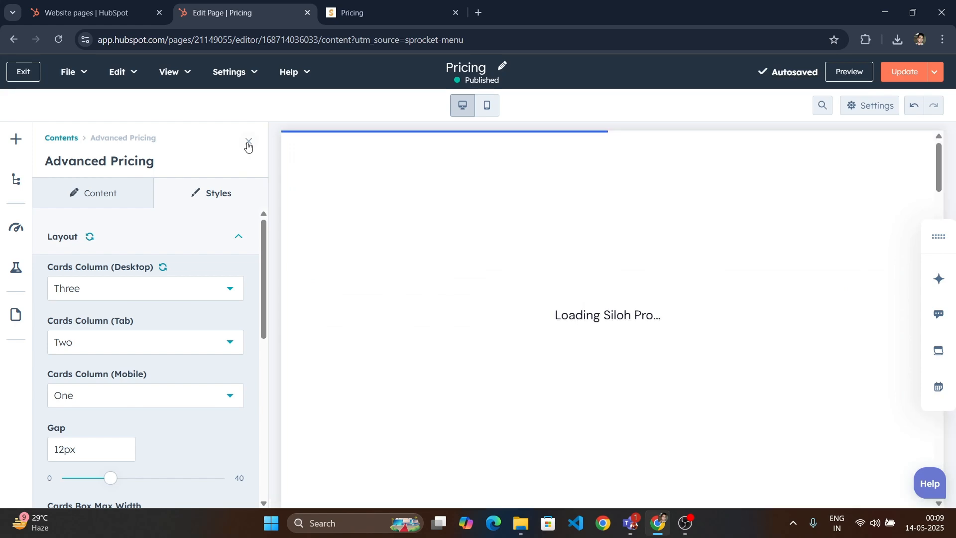
# Close the module settings and examine the desktop arrangement of the pricing cards on the page
pyautogui.click(248, 144)
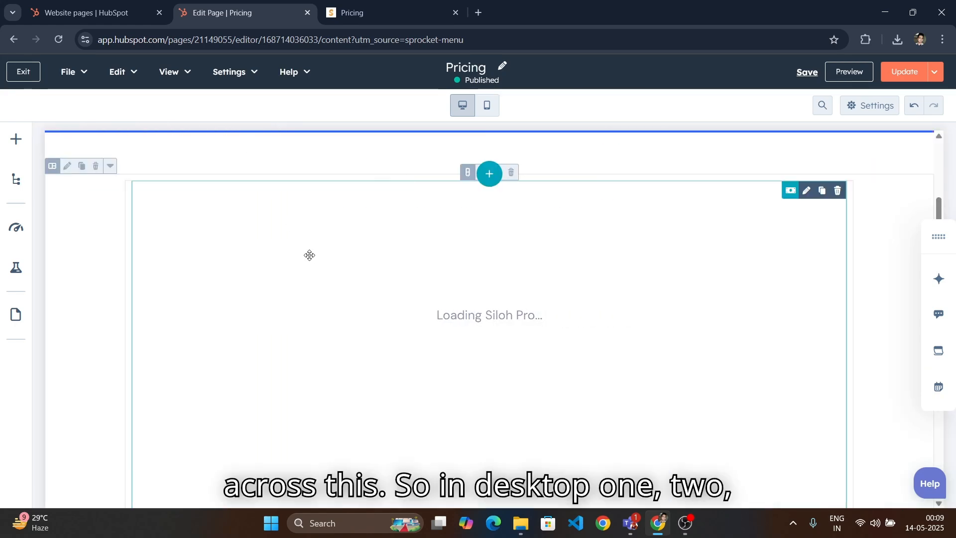
pyautogui.scroll(-5, 503, 312)
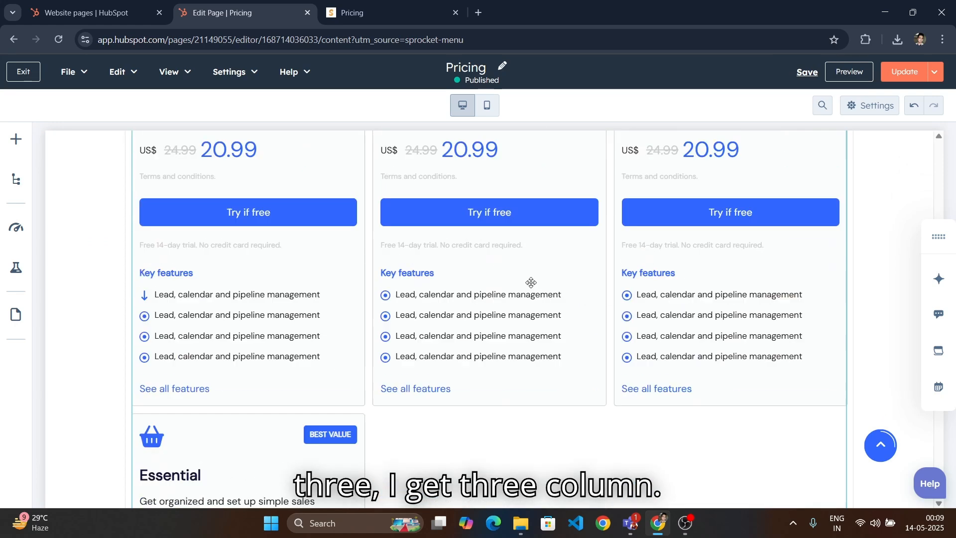
pyautogui.scroll(5, 414, 290)
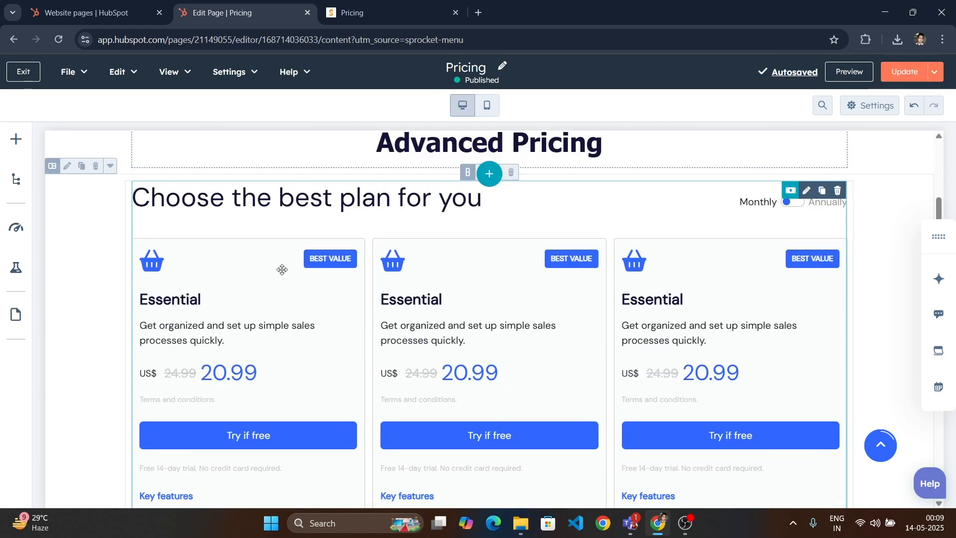
# Set Cards Column (Desktop) to four in the module's Layout styles, apply the change and collapse the group
pyautogui.click(258, 242)
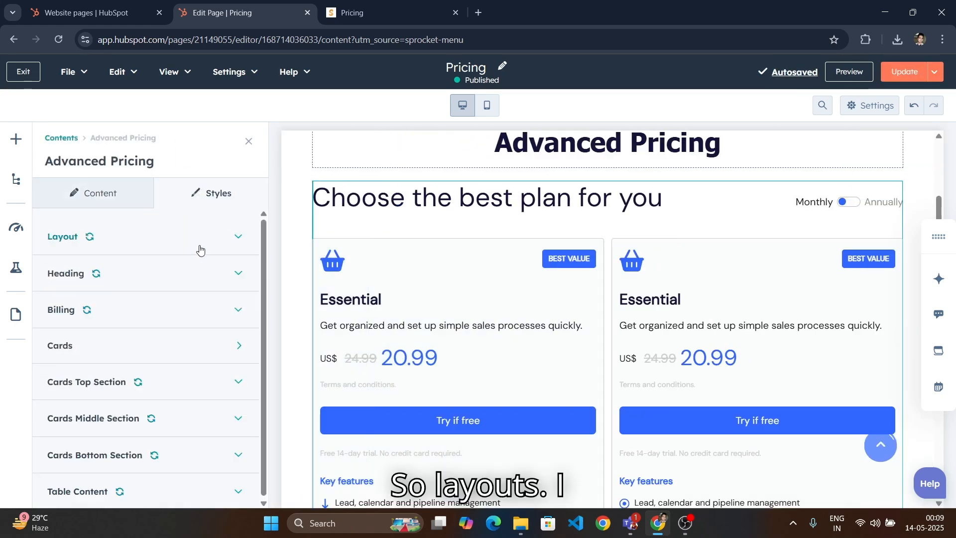
pyautogui.click(204, 244)
pyautogui.scroll(-1, 143, 307)
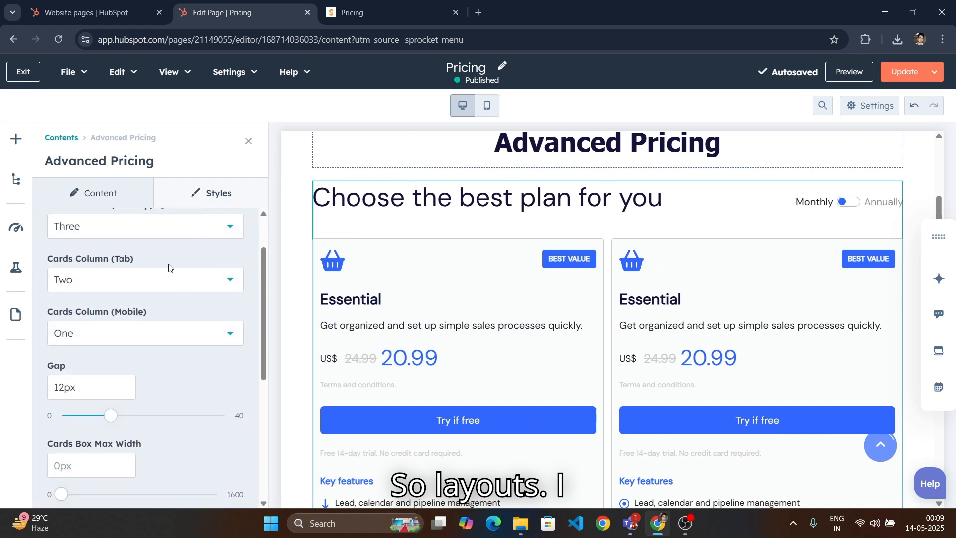
pyautogui.scroll(1, 111, 292)
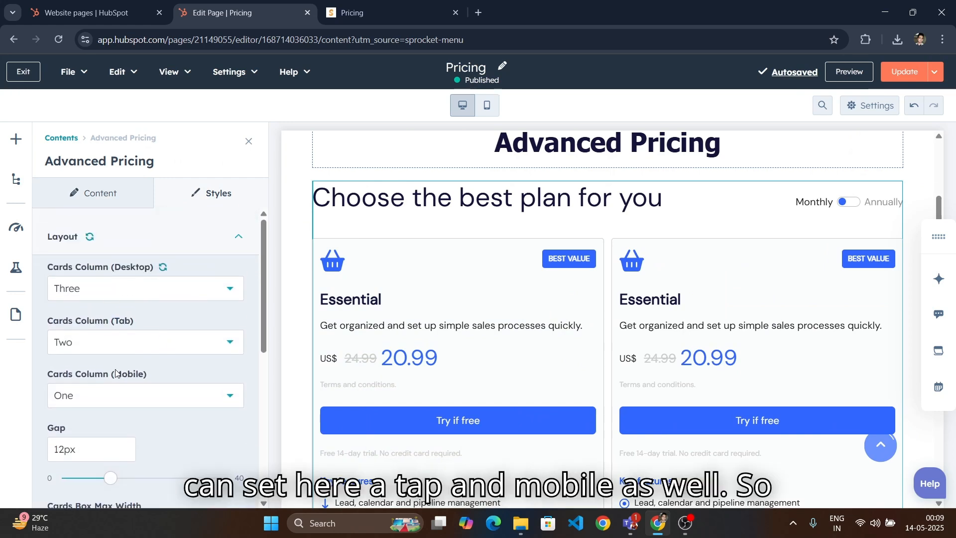
pyautogui.click(175, 299)
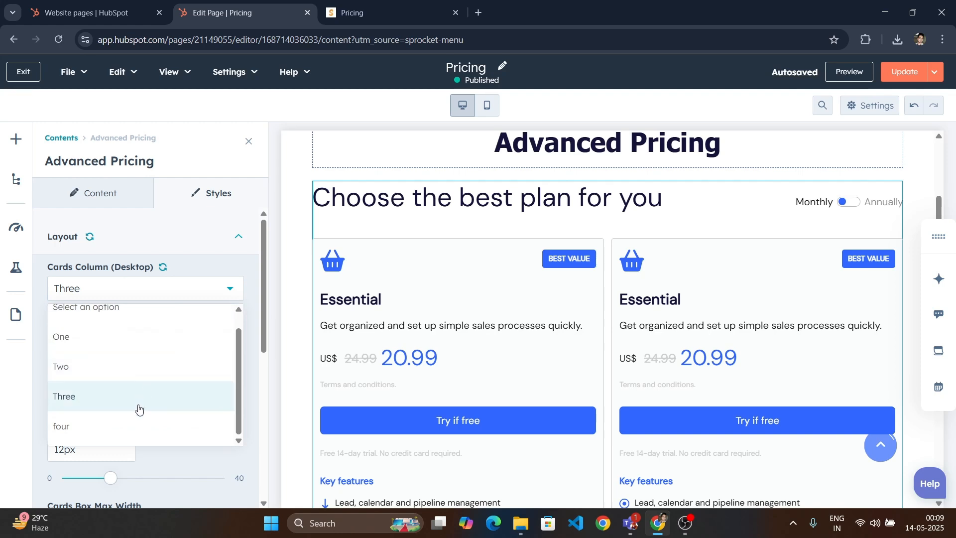
pyautogui.click(139, 422)
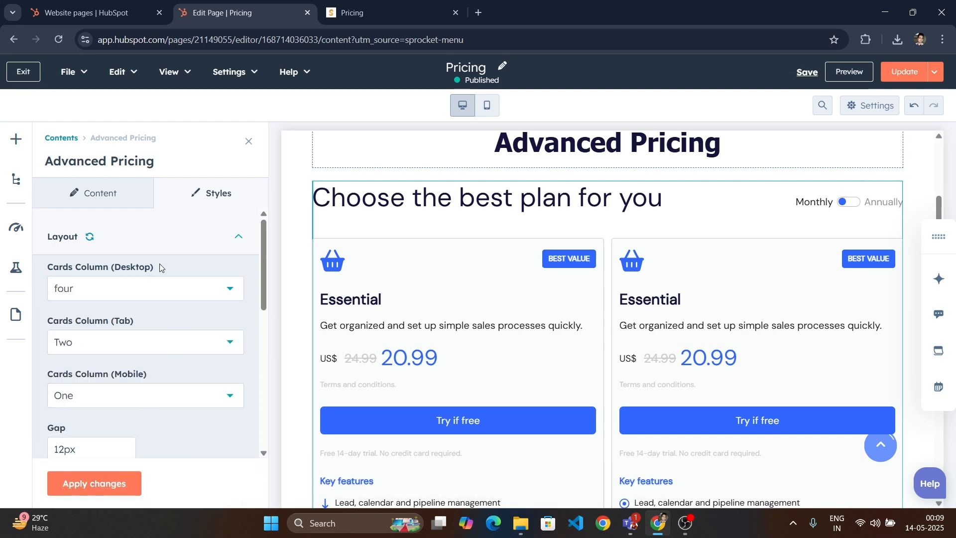
pyautogui.click(128, 478)
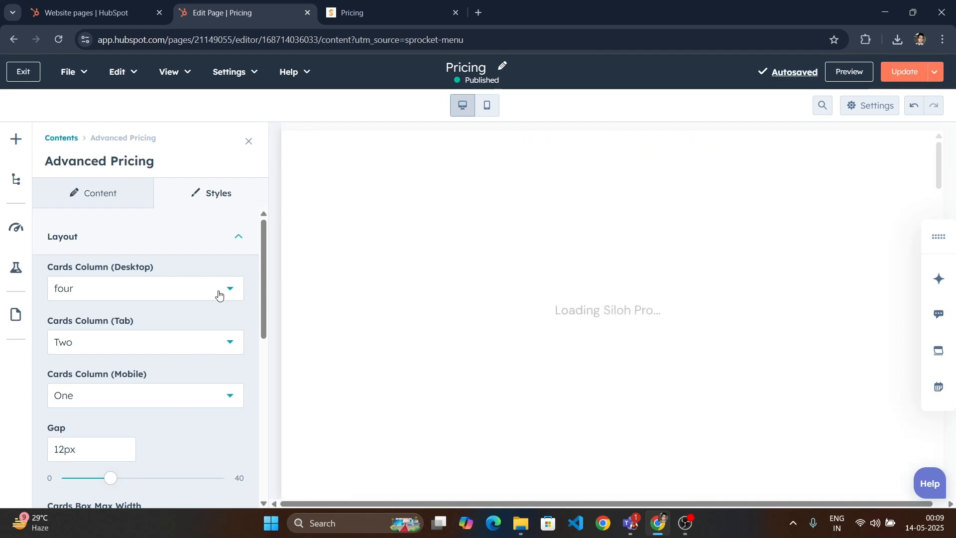
pyautogui.click(215, 244)
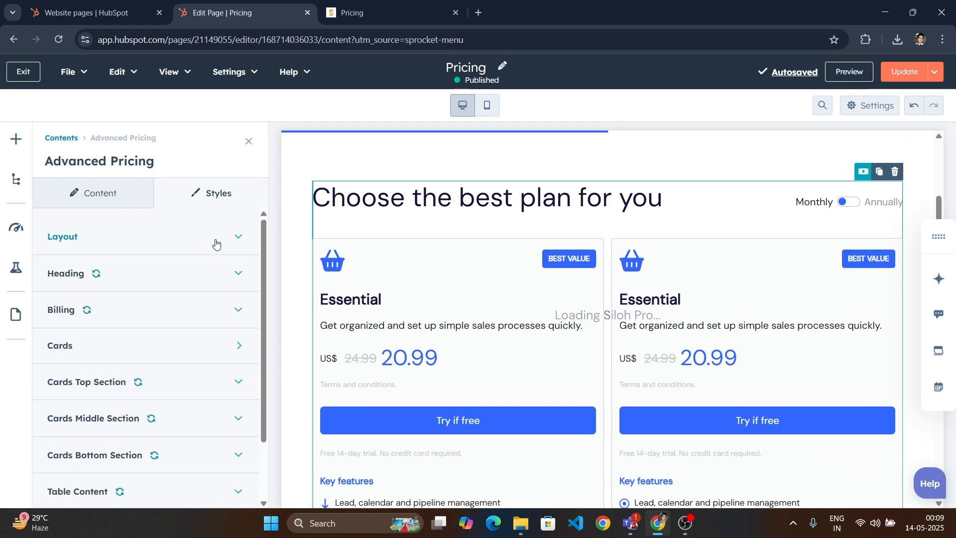
# Set the Advanced Pricing module's heading level to H4 in the Heading styles and apply the change
pyautogui.click(210, 269)
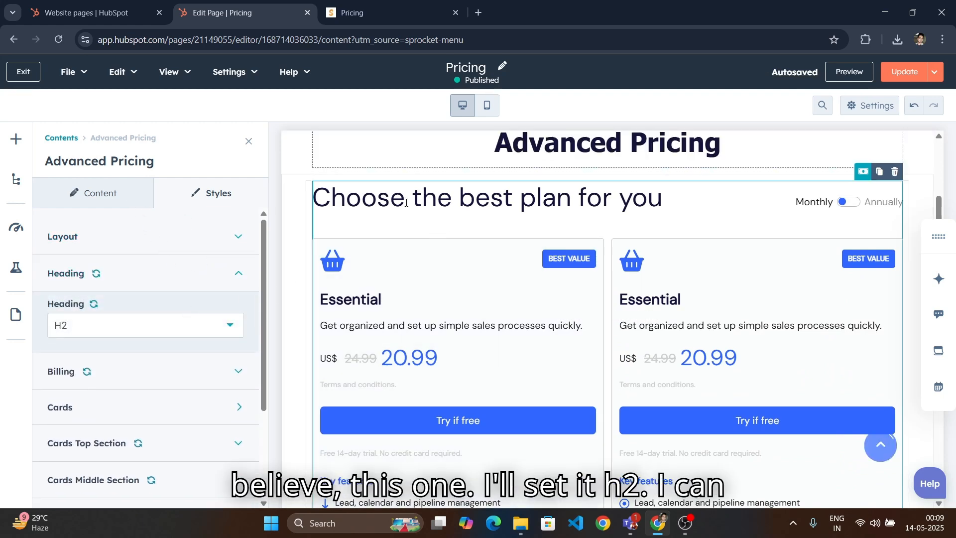
pyautogui.click(175, 333)
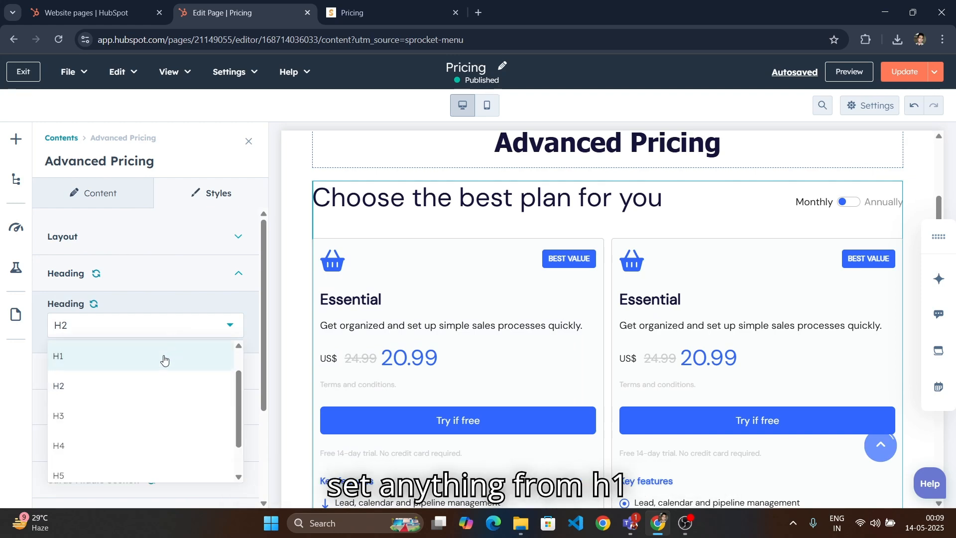
pyautogui.scroll(1, 143, 433)
pyautogui.scroll(-2, 146, 388)
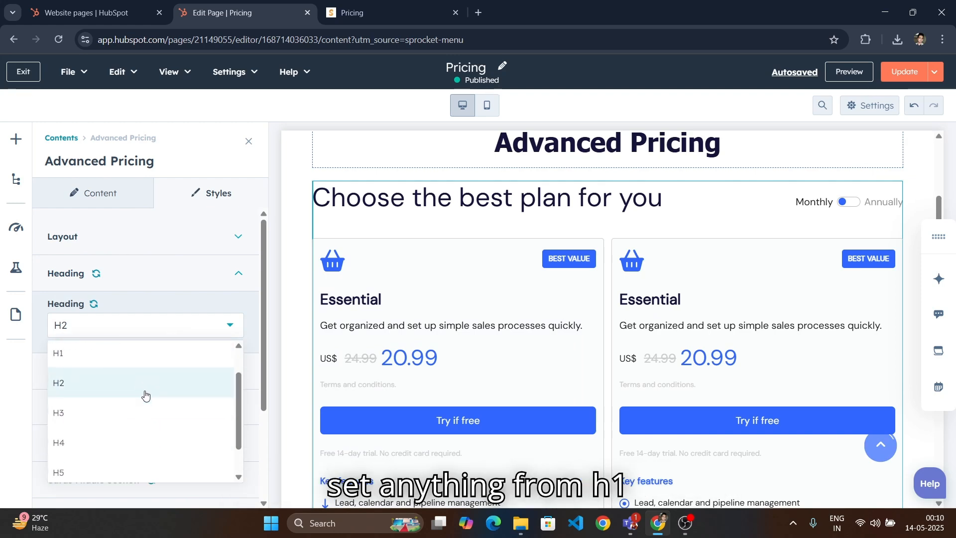
pyautogui.scroll(2, 154, 428)
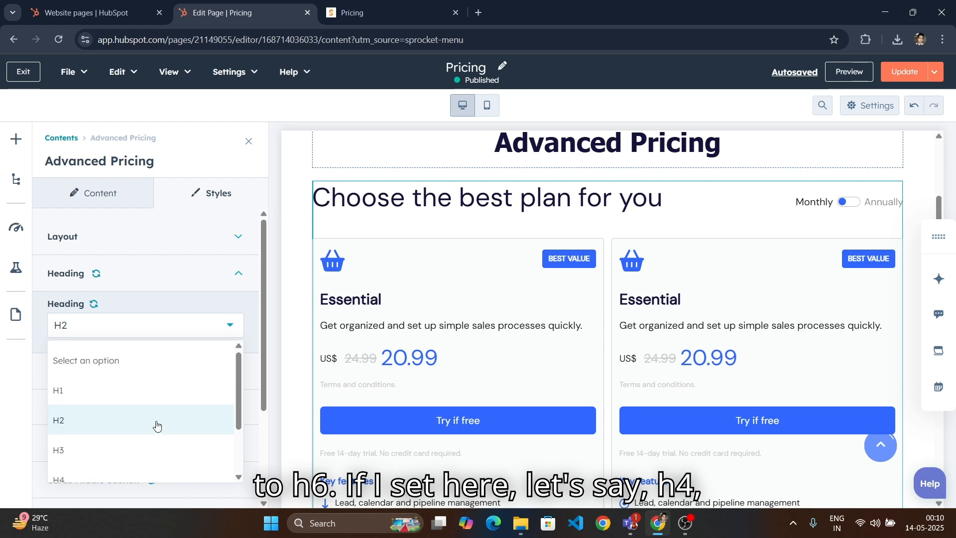
pyautogui.scroll(-1, 119, 427)
pyautogui.click(144, 426)
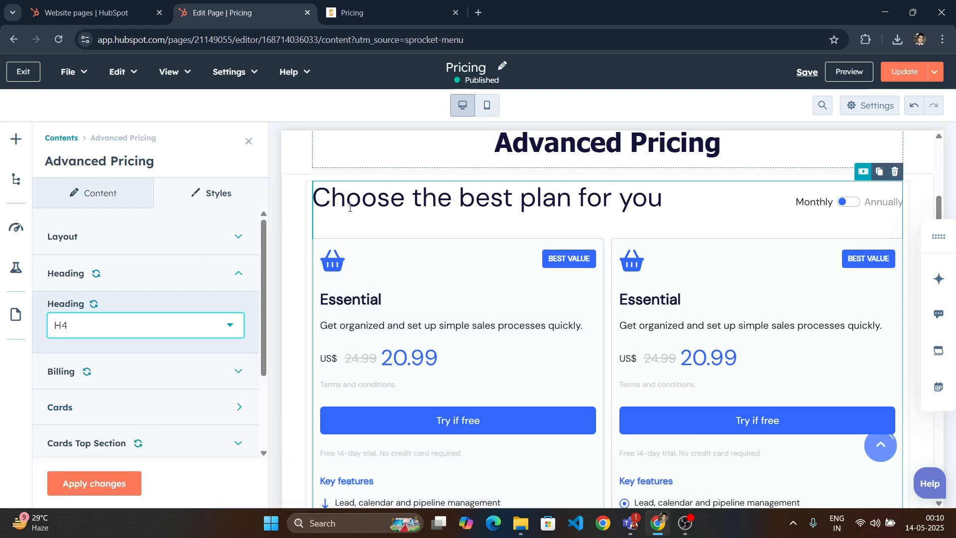
pyautogui.click(107, 490)
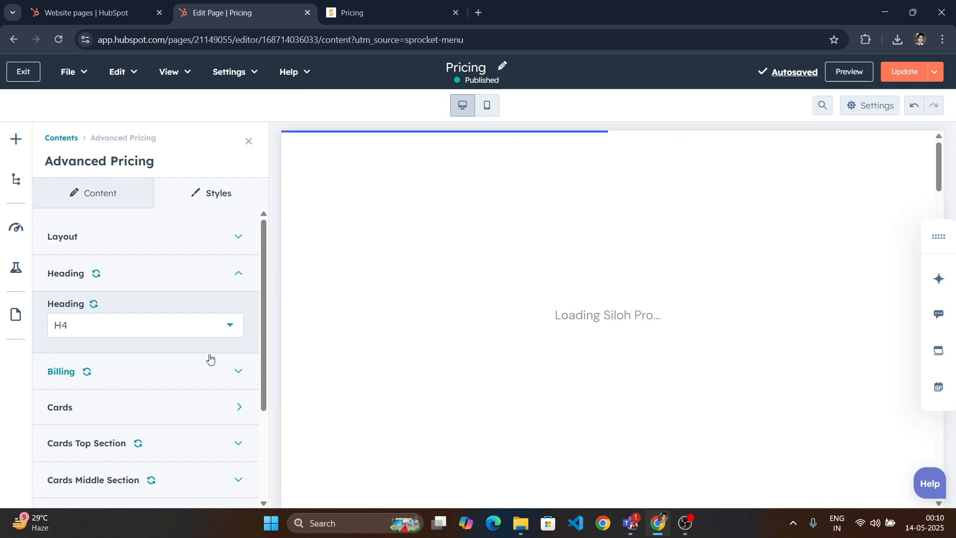
# Reset the module's Heading styles to their default
pyautogui.click(217, 325)
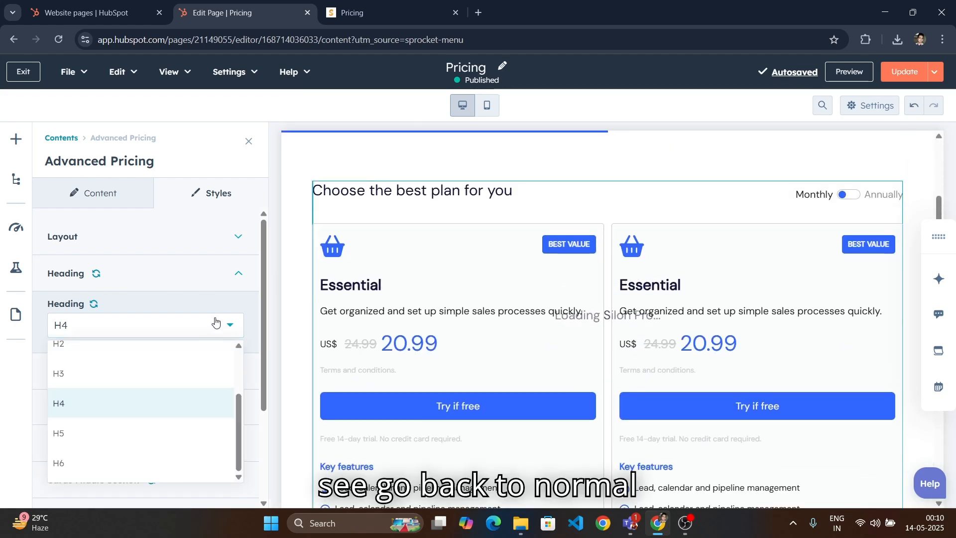
pyautogui.click(96, 275)
pyautogui.click(171, 272)
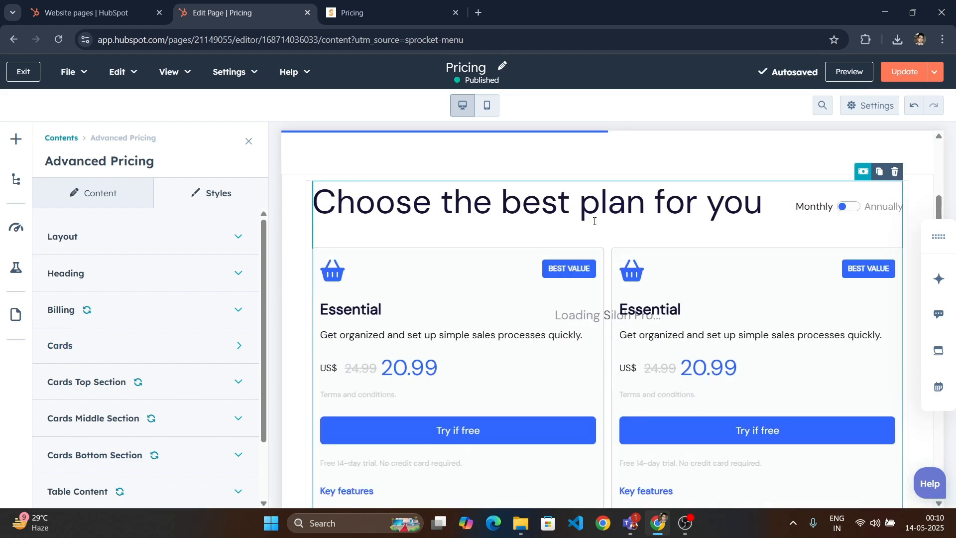
# Set the module's heading level to H2, apply the change and collapse the Heading group
pyautogui.click(201, 277)
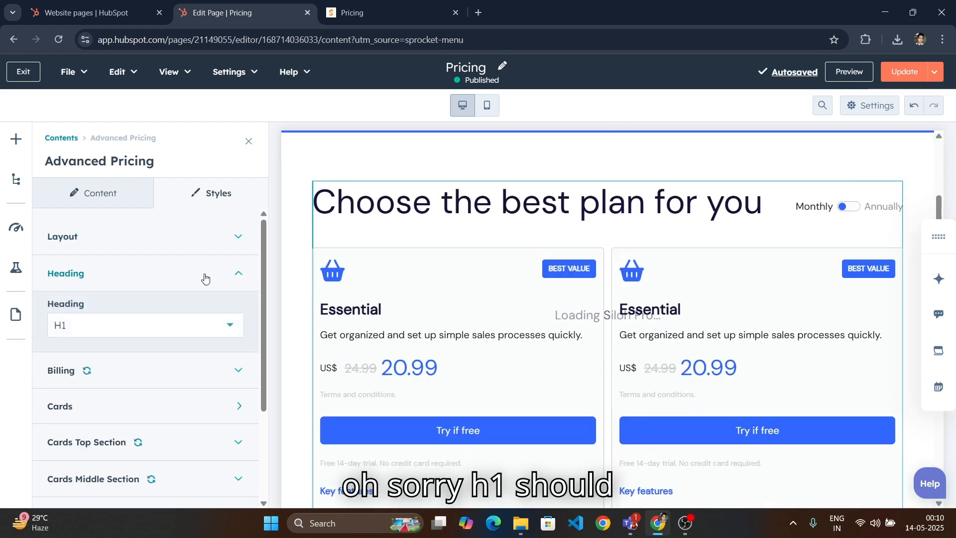
pyautogui.click(116, 324)
pyautogui.click(82, 418)
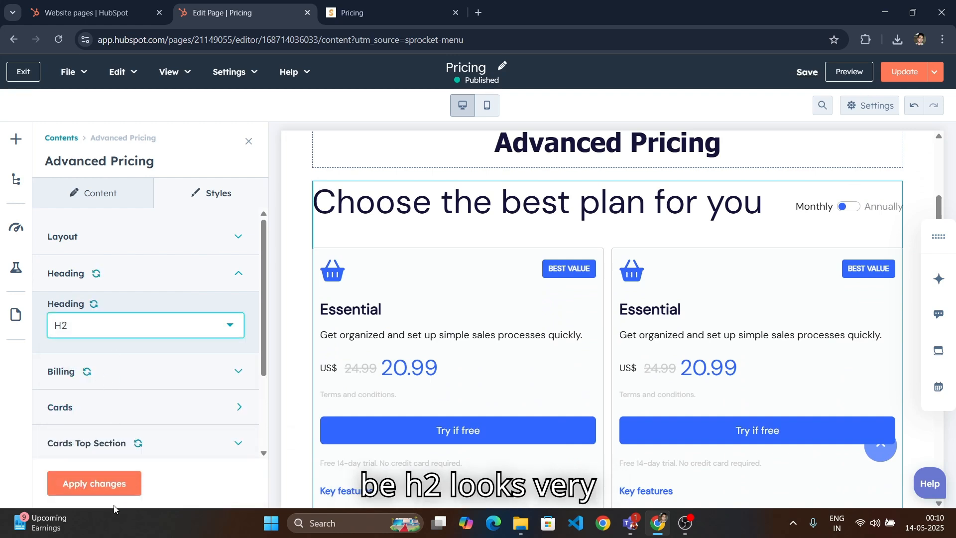
pyautogui.click(112, 488)
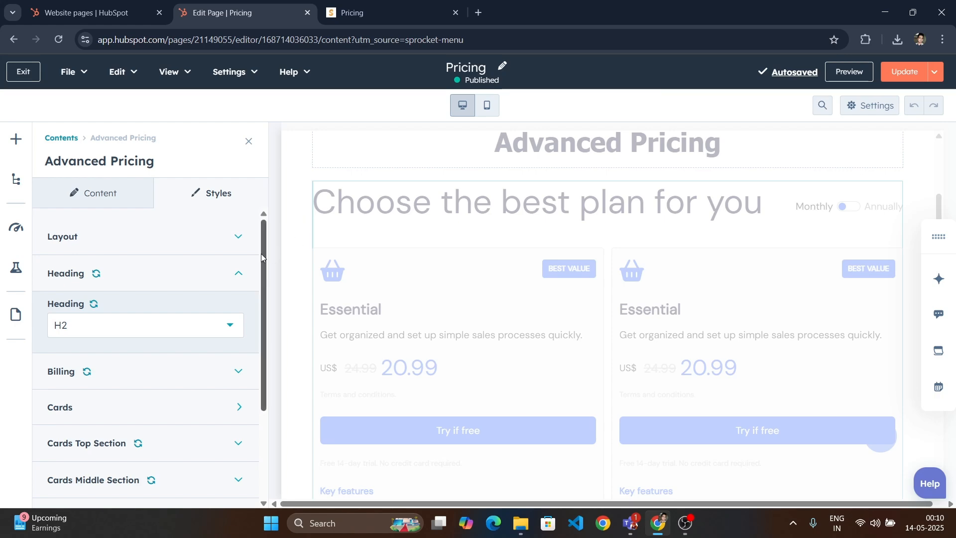
pyautogui.click(227, 281)
# Review the font and toggle colour options in the module's Billing styles, underline the Discount Font and apply the change
pyautogui.click(220, 311)
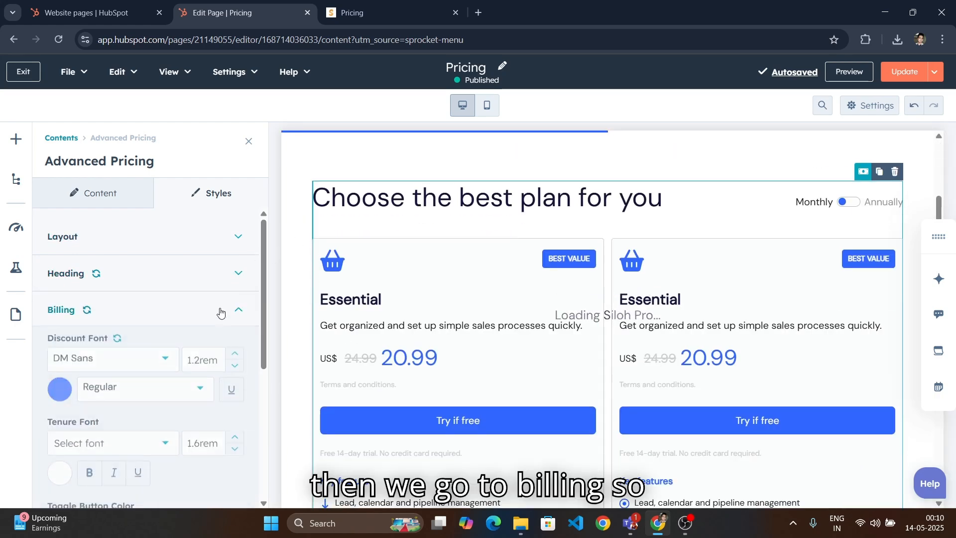
pyautogui.scroll(-1, 150, 311)
pyautogui.scroll(-1, 168, 312)
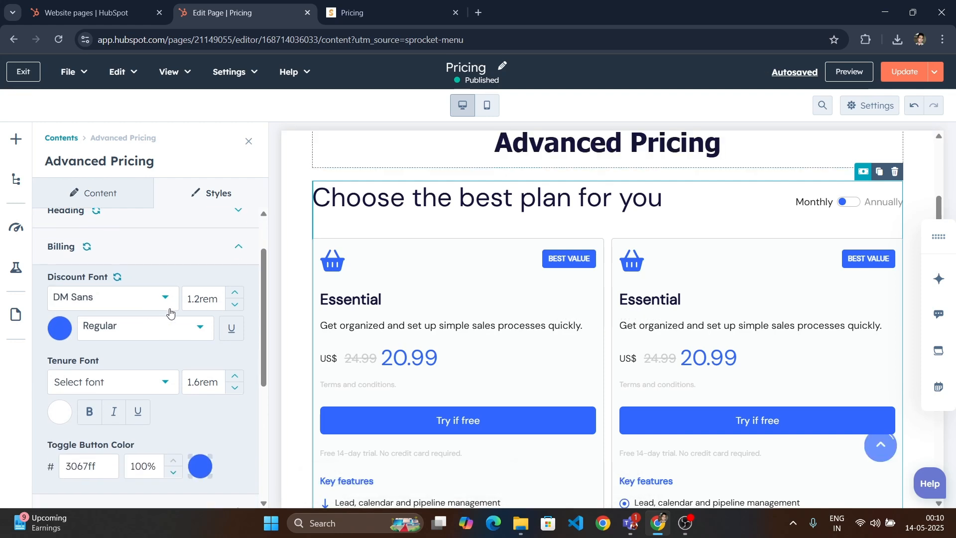
pyautogui.scroll(1, 149, 311)
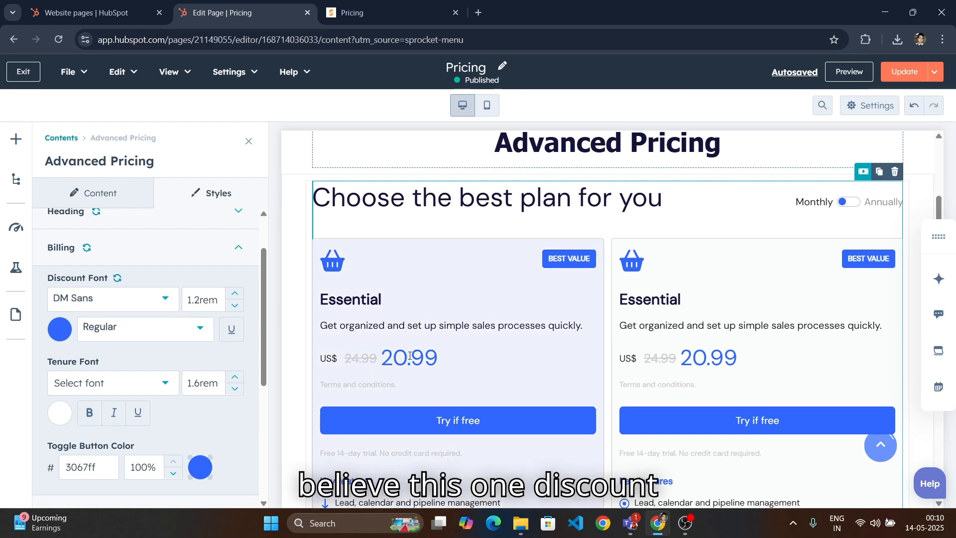
pyautogui.scroll(-1, 168, 334)
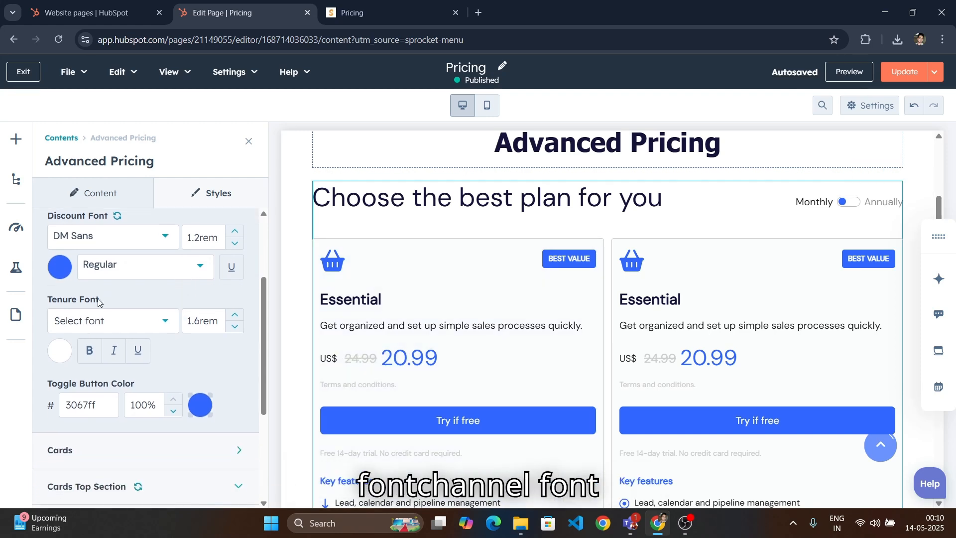
pyautogui.moveTo(149, 383); pyautogui.dragTo(52, 377)
pyautogui.scroll(2, 90, 335)
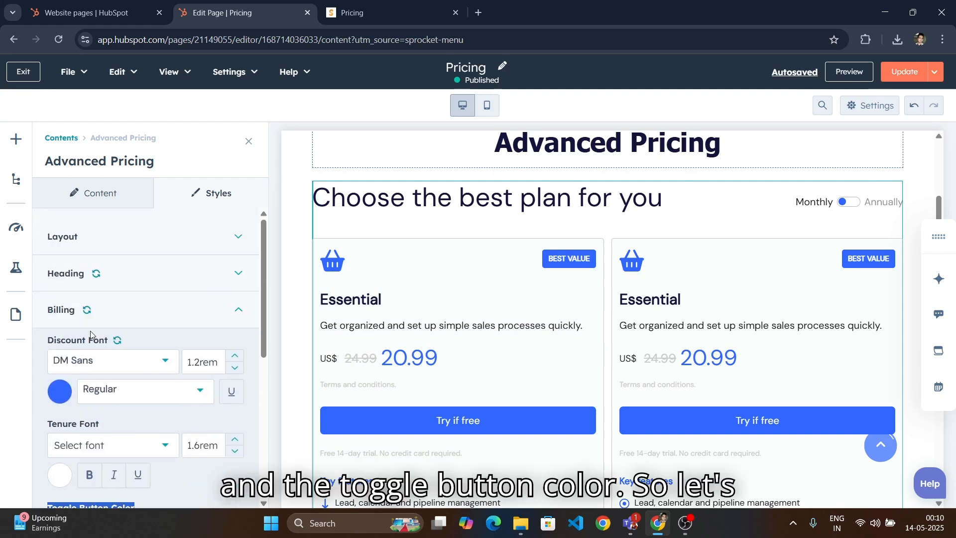
pyautogui.scroll(-1, 116, 360)
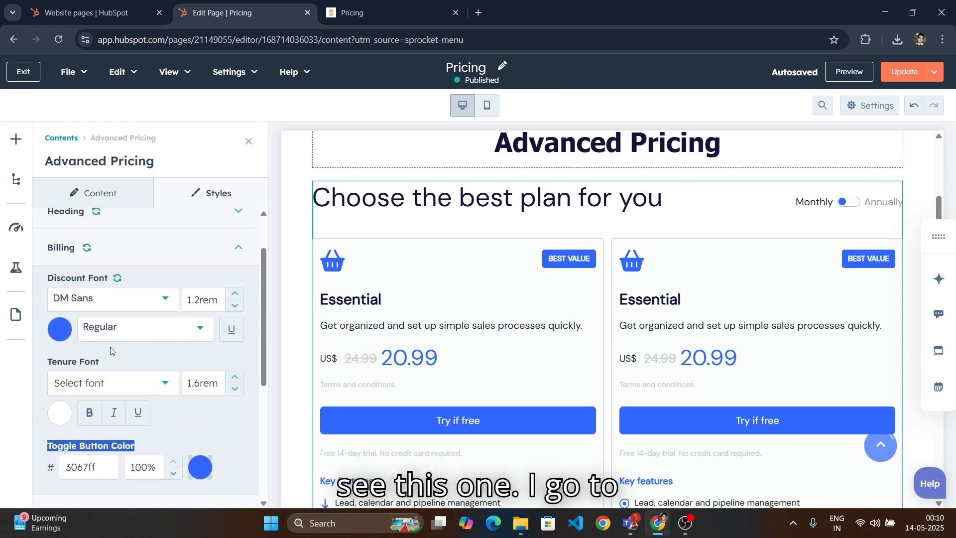
pyautogui.click(232, 329)
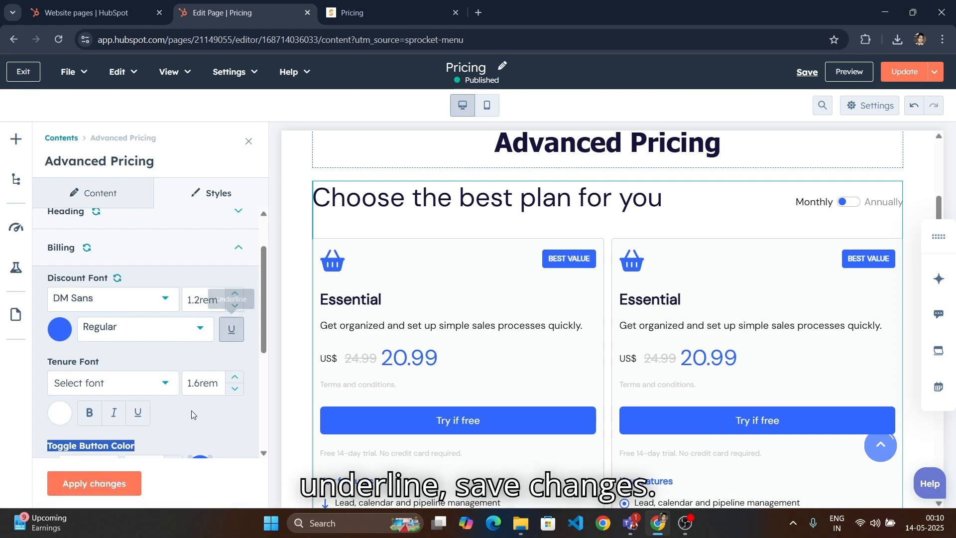
pyautogui.click(119, 483)
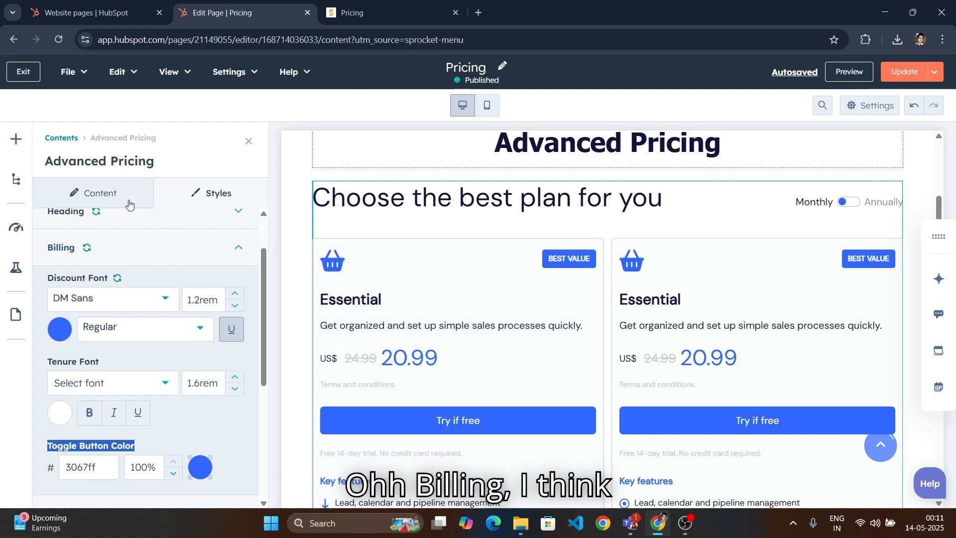
# Enter "discount" as the Discount text in the module's Billing content and apply the change
pyautogui.click(110, 199)
pyautogui.click(144, 322)
pyautogui.scroll(-3, 147, 320)
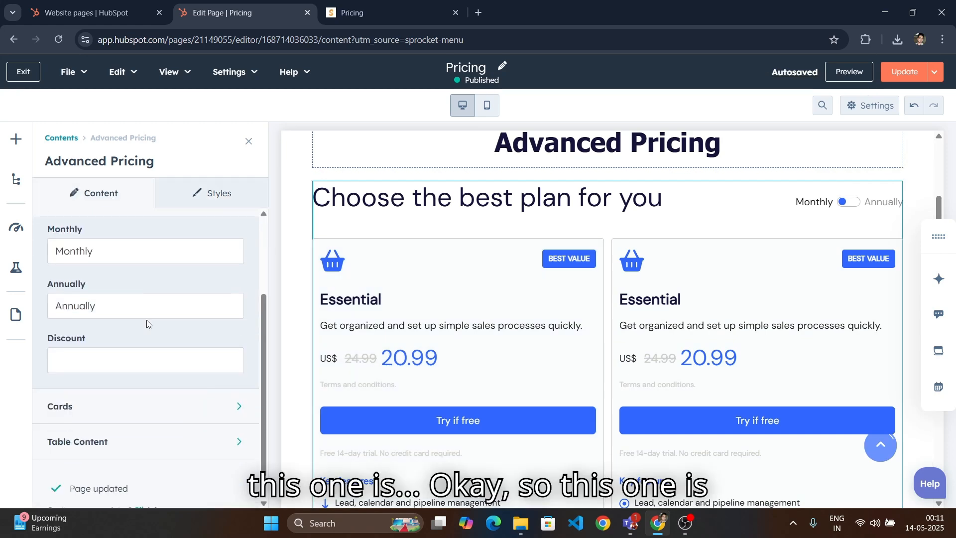
pyautogui.click(102, 365)
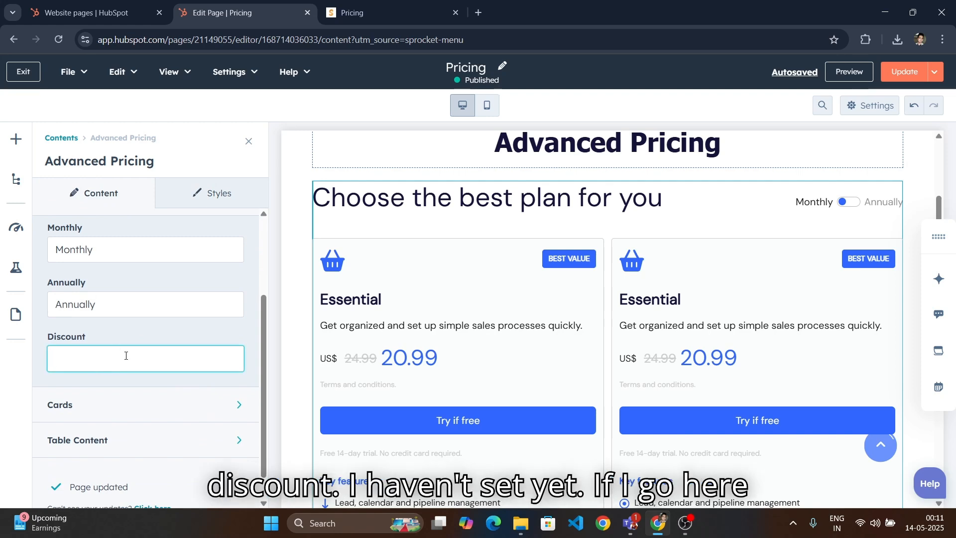
pyautogui.write('discount')
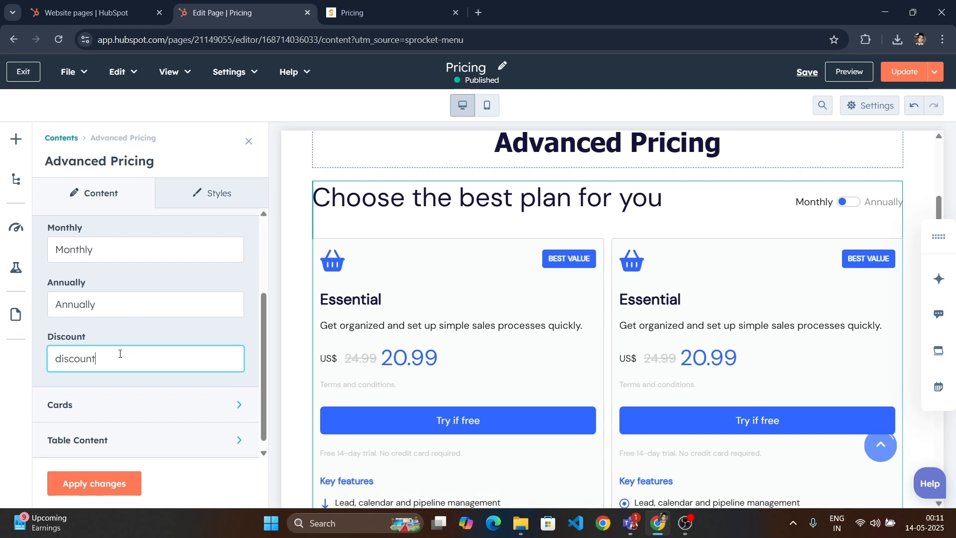
pyautogui.click(100, 483)
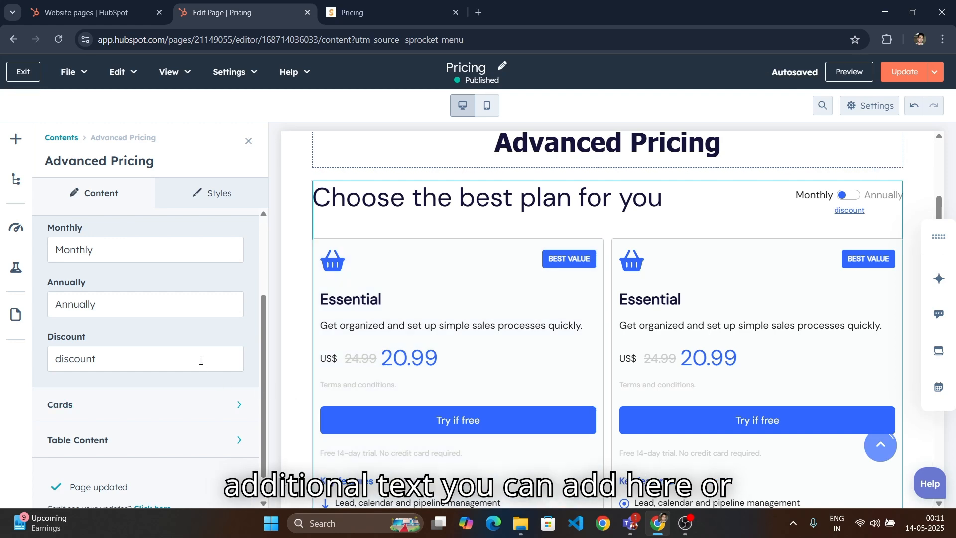
# Clear the Discount text in the Billing content and apply the change
pyautogui.moveTo(201, 361); pyautogui.dragTo(36, 359)
pyautogui.press('BackSpace')
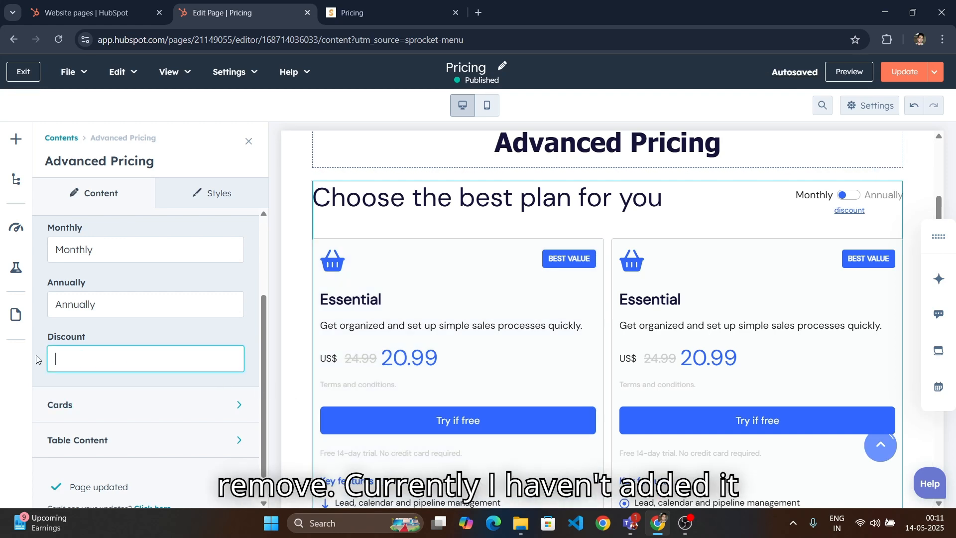
pyautogui.click(95, 487)
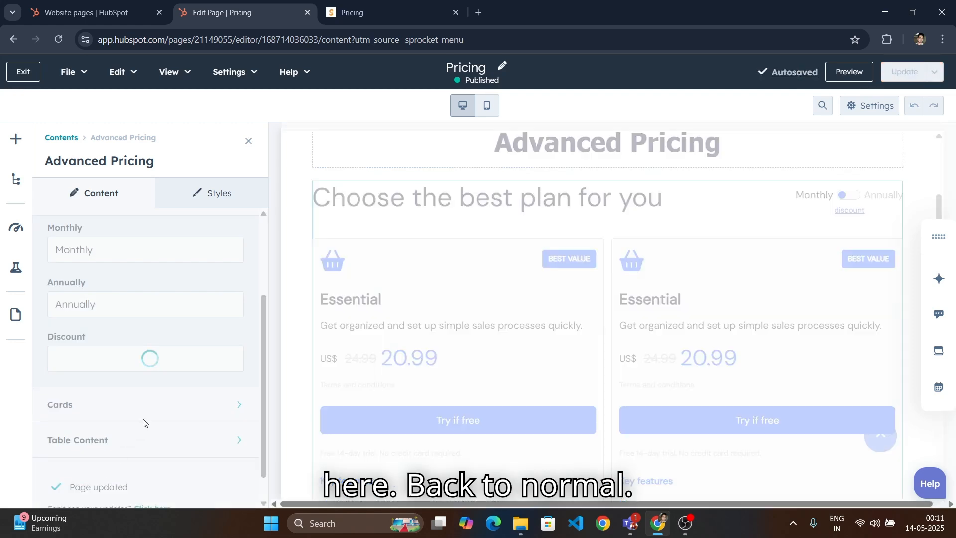
# Compare the module's Billing styles with its Billing content fields for Monthly, Annually and Discount
pyautogui.click(219, 194)
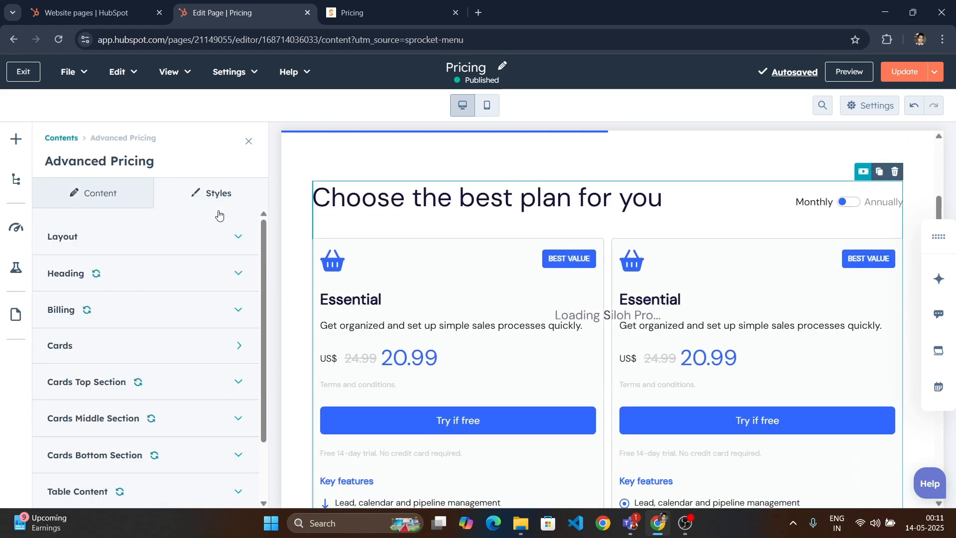
pyautogui.click(199, 309)
pyautogui.click(127, 199)
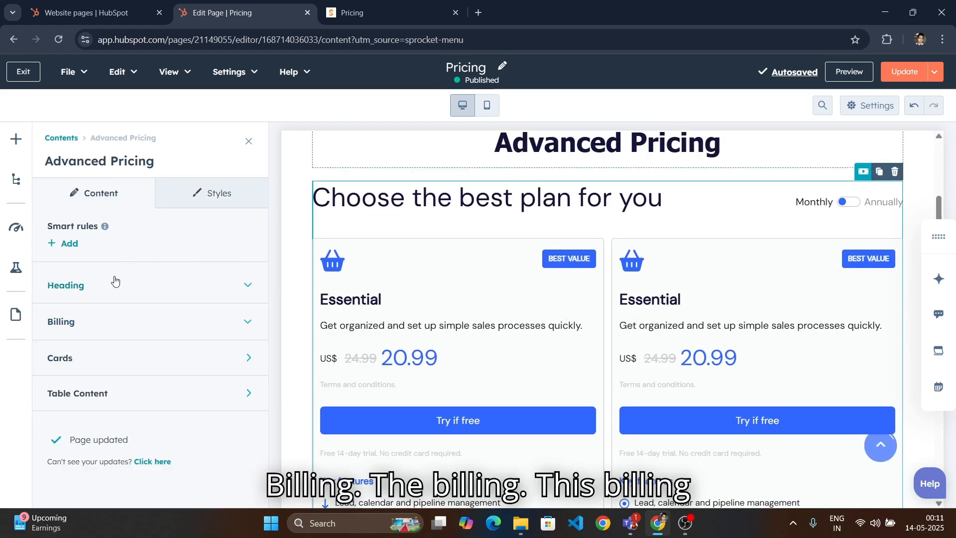
pyautogui.click(114, 320)
pyautogui.scroll(-3, 162, 324)
pyautogui.scroll(3, 179, 278)
pyautogui.click(199, 202)
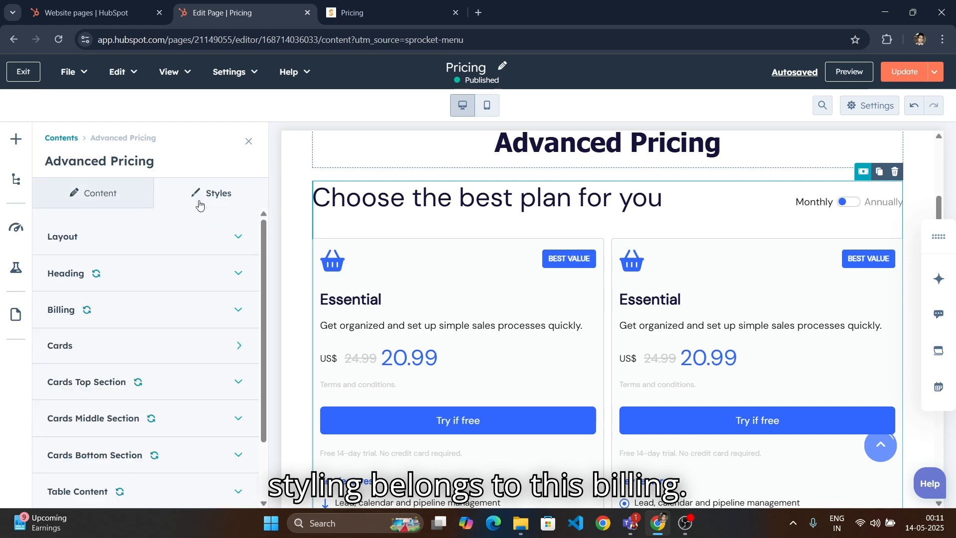
# Turn off the underline of the Discount Font in the module's Billing styles
pyautogui.click(143, 316)
pyautogui.scroll(-3, 164, 324)
pyautogui.scroll(2, 189, 332)
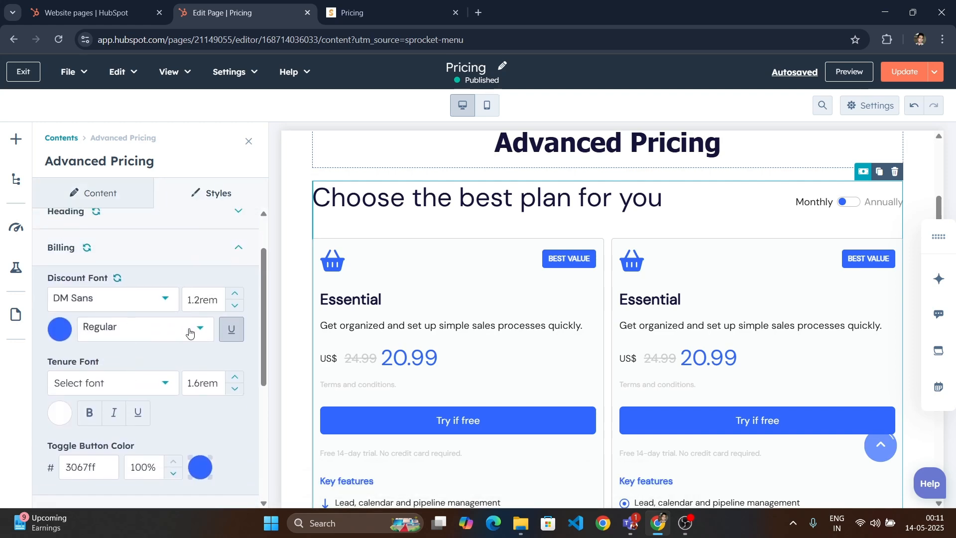
pyautogui.click(230, 335)
pyautogui.scroll(-1, 180, 271)
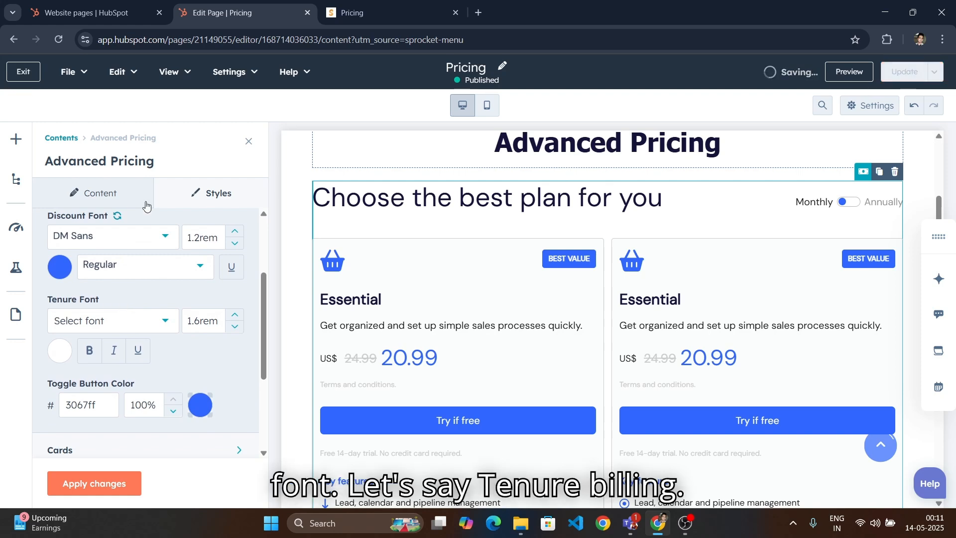
# Check the Monthly and Annually labels in the Billing content, and underline the Tenure Font in the Billing styles, applying the change
pyautogui.click(124, 202)
pyautogui.click(122, 320)
pyautogui.scroll(-2, 118, 331)
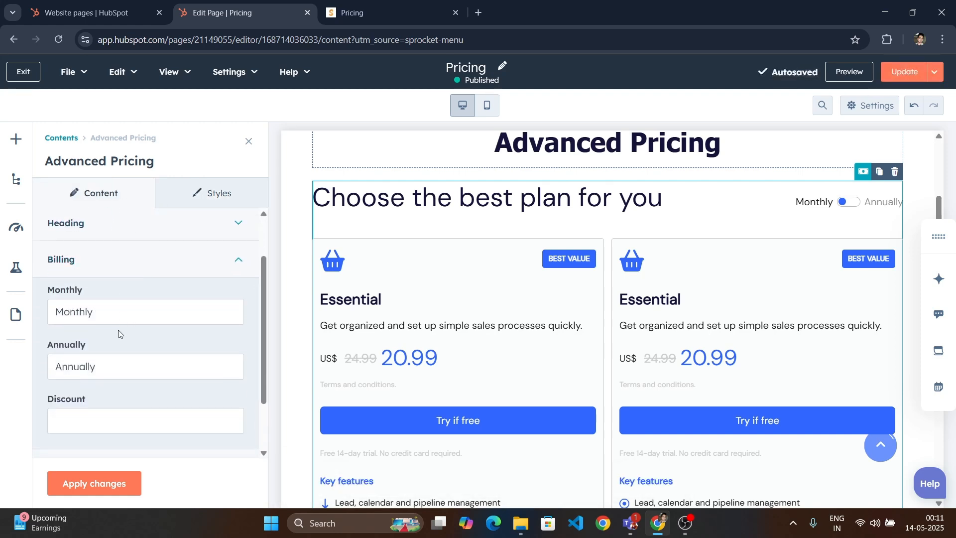
pyautogui.scroll(1, 190, 227)
pyautogui.click(207, 197)
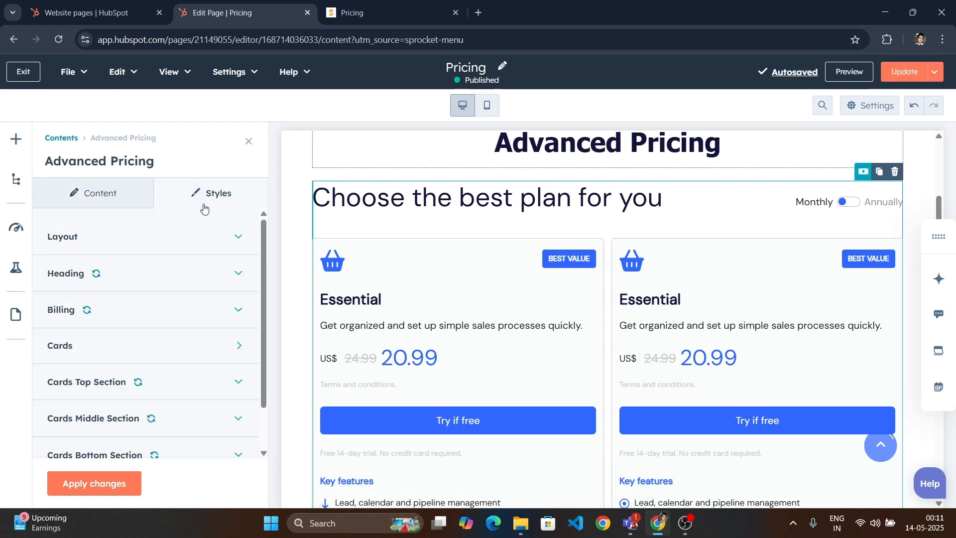
pyautogui.click(165, 306)
pyautogui.scroll(-1, 135, 316)
pyautogui.scroll(-2, 142, 318)
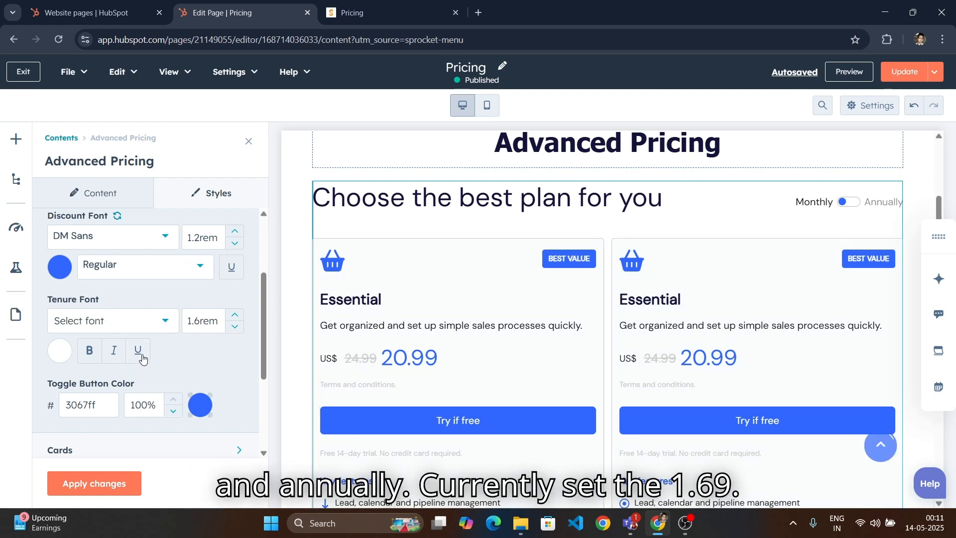
pyautogui.moveTo(185, 326); pyautogui.dragTo(213, 322)
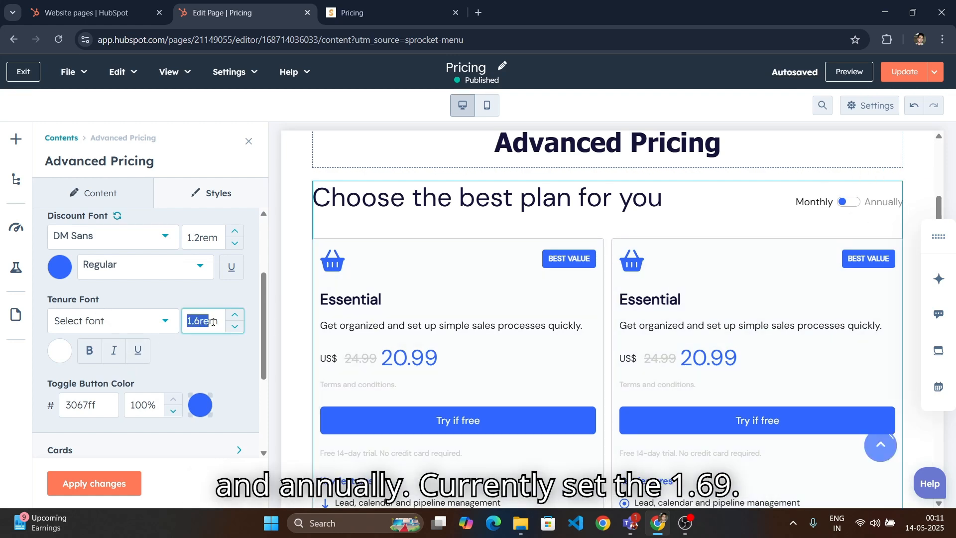
pyautogui.click(138, 350)
pyautogui.click(117, 483)
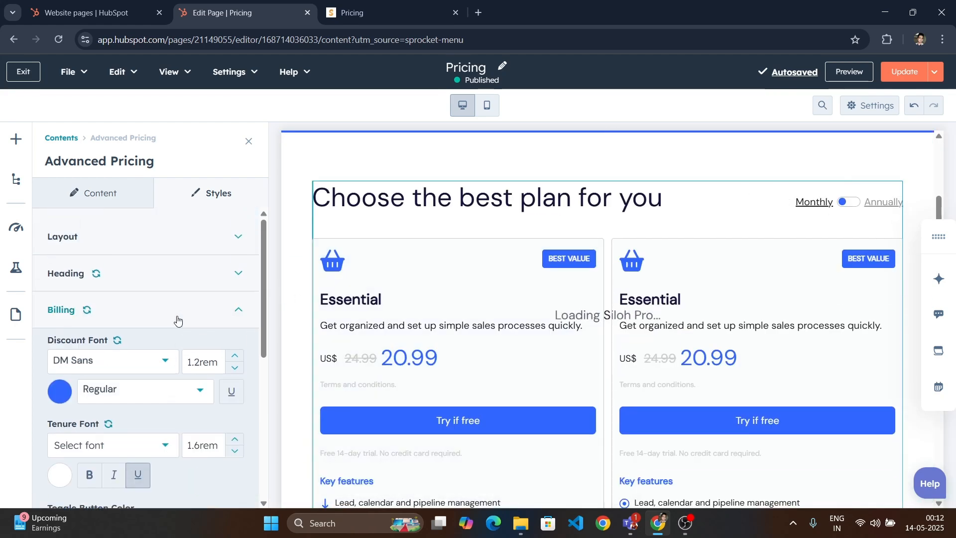
# Remove the underline from the Tenure Font, apply the change and collapse the Billing group
pyautogui.scroll(-3, 192, 313)
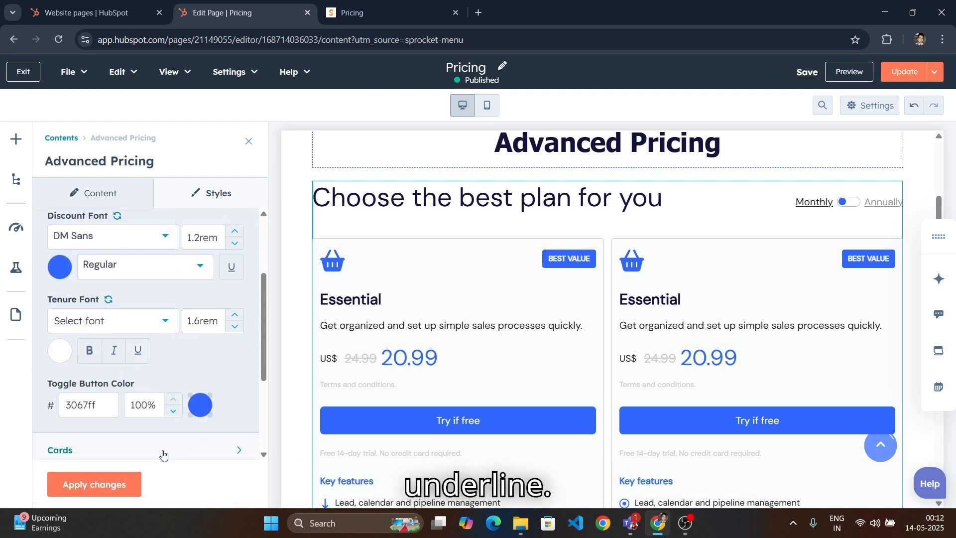
pyautogui.click(127, 481)
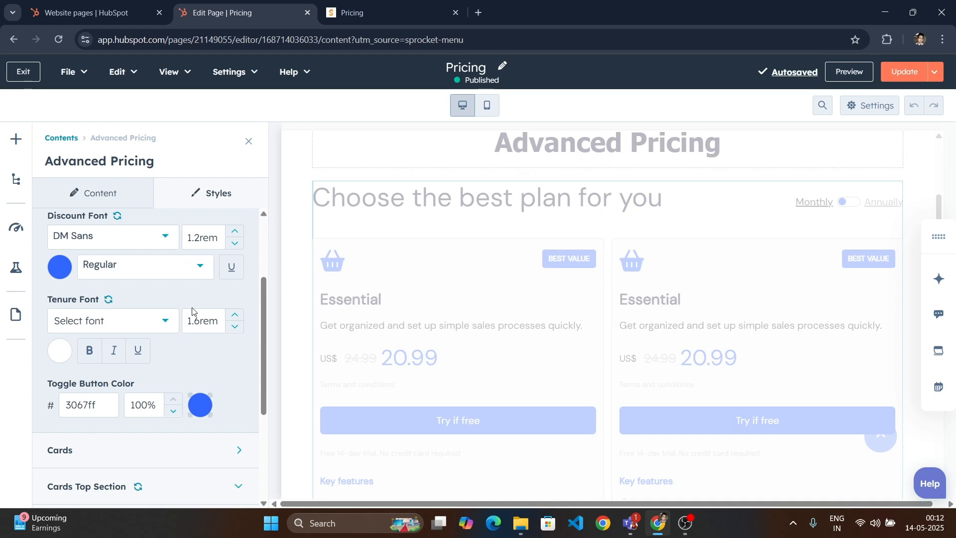
pyautogui.scroll(2, 180, 296)
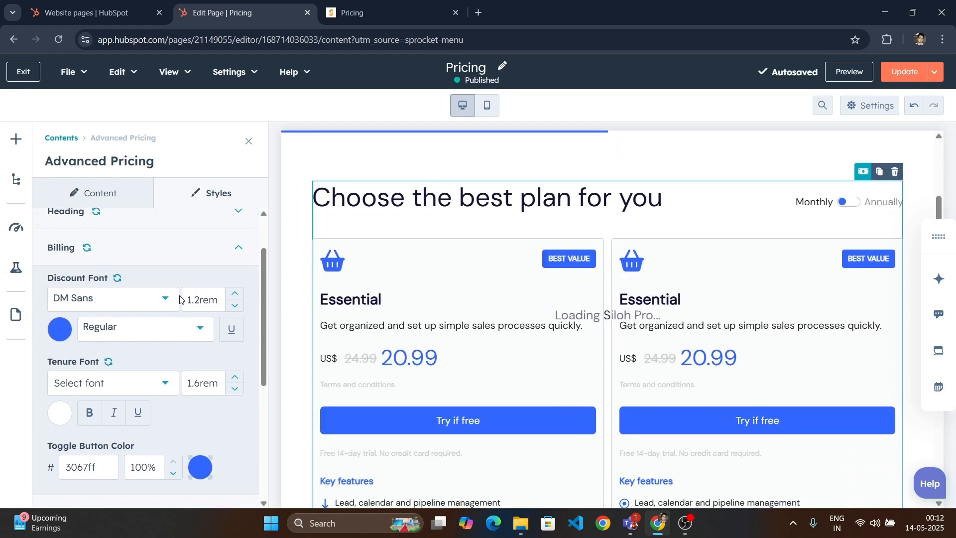
pyautogui.click(175, 257)
pyautogui.scroll(2, 176, 258)
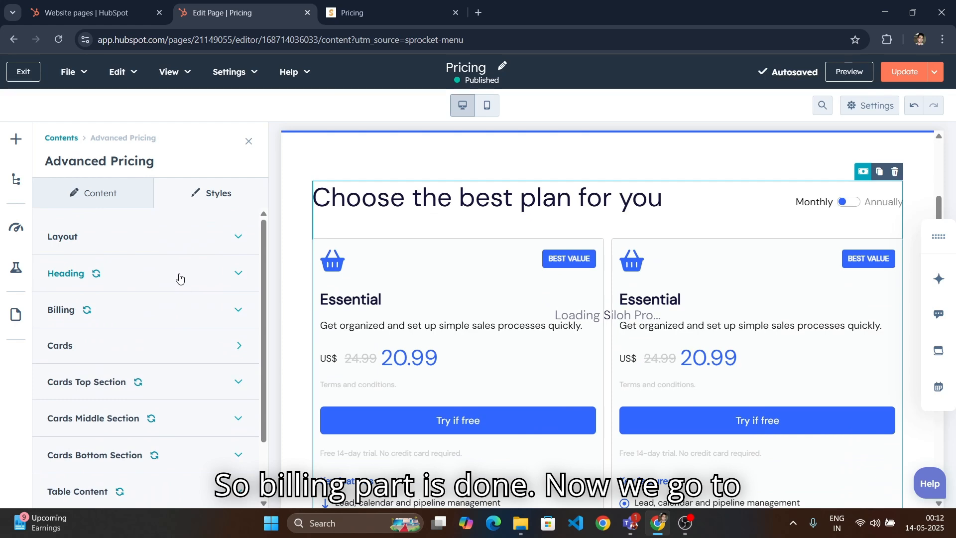
# Examine the pricing cards on the live Pricing page and return to the module's Cards styles in the page editor
pyautogui.click(175, 344)
pyautogui.click(378, 13)
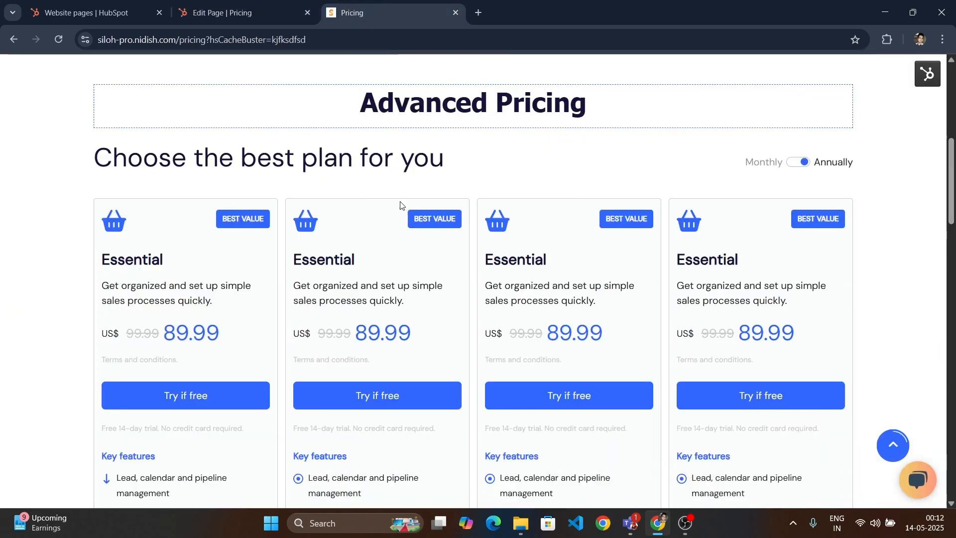
pyautogui.scroll(-4, 127, 313)
pyautogui.scroll(2, 520, 275)
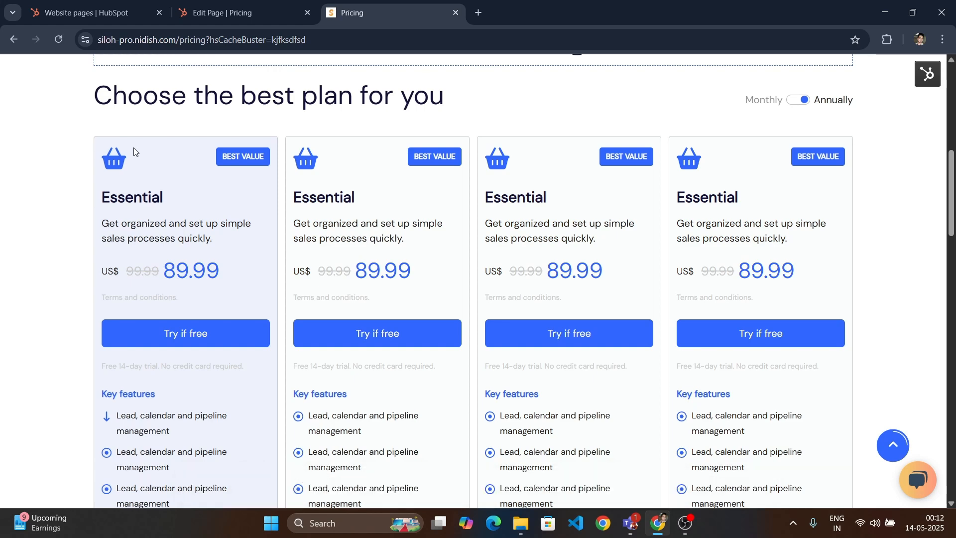
pyautogui.hotkey('ctrl', 'shift', 'Tab')
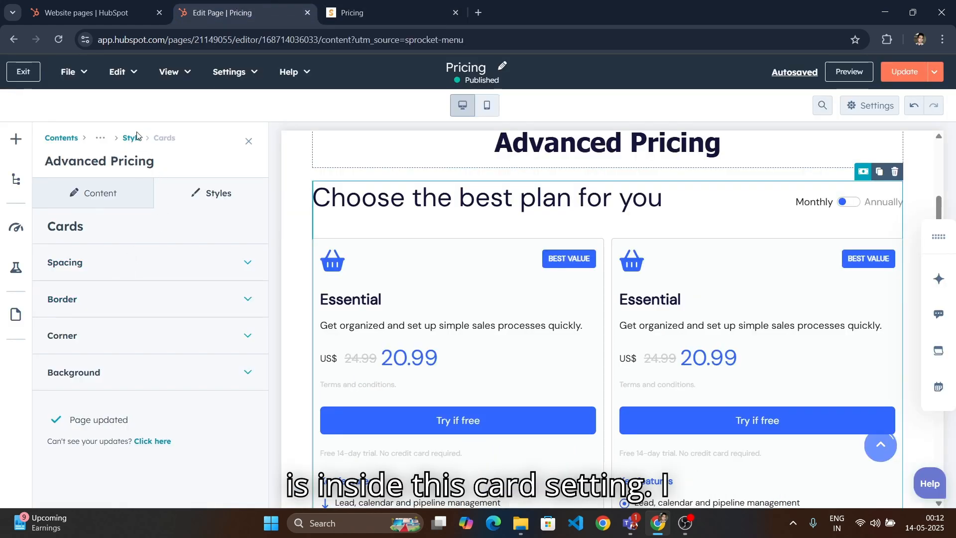
pyautogui.click(137, 141)
pyautogui.click(124, 348)
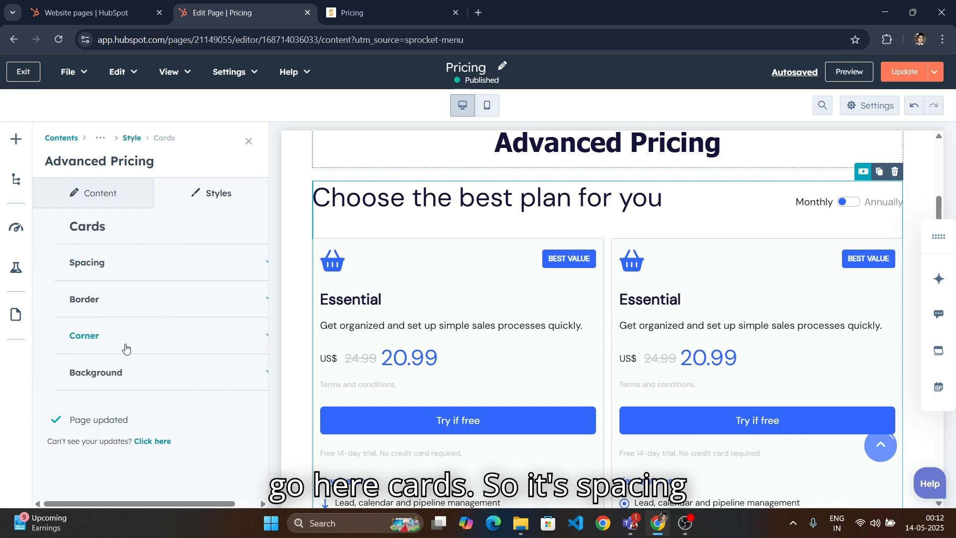
# Set the right padding of the cards to 40px in the Cards Spacing styles and start editing the left padding
pyautogui.click(190, 268)
pyautogui.scroll(-1, 184, 298)
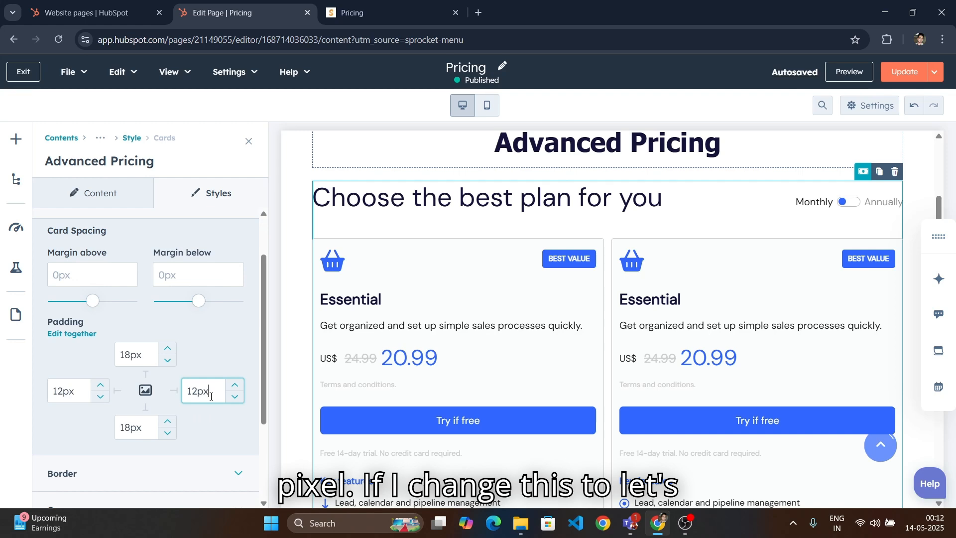
pyautogui.click(131, 355)
pyautogui.click(213, 390)
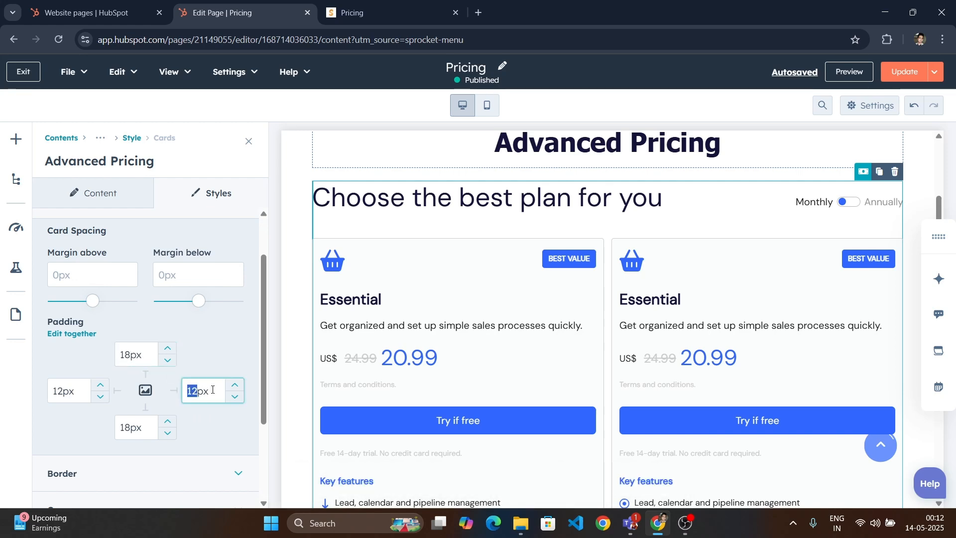
pyautogui.write('40')
pyautogui.click(74, 391)
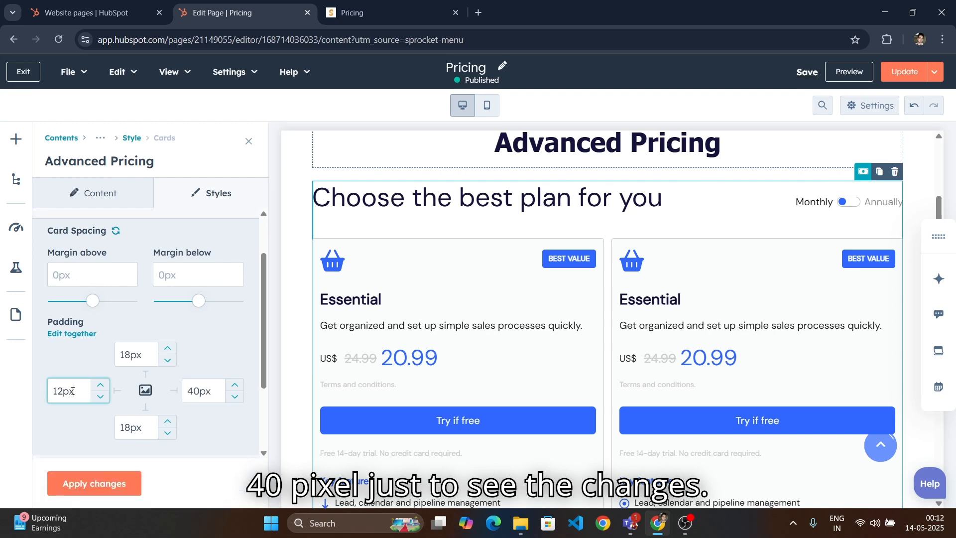
# Set the pricing cards' left padding to 40 px, apply the change and inspect the cards on the page
pyautogui.hotkey('shift', 'Home')
pyautogui.write('40')
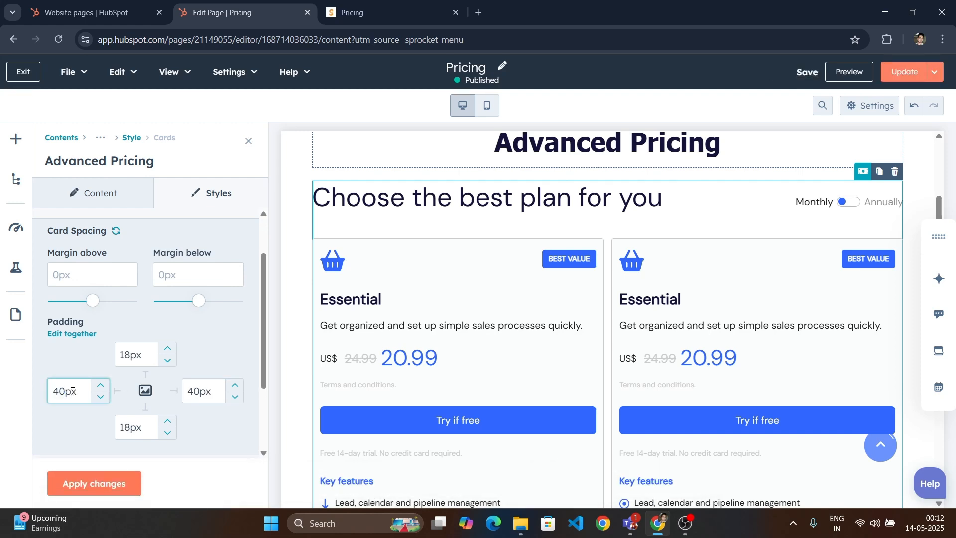
pyautogui.click(100, 473)
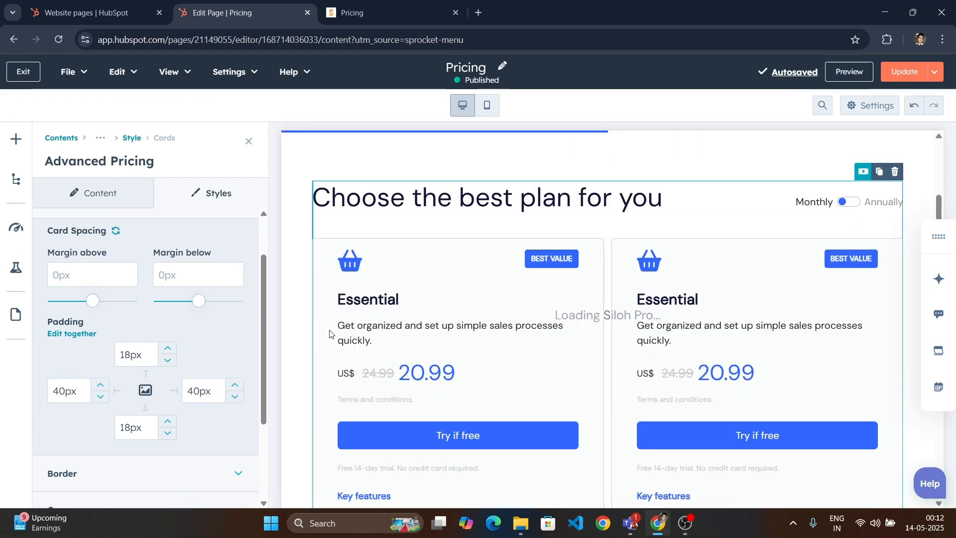
pyautogui.scroll(-3, 329, 333)
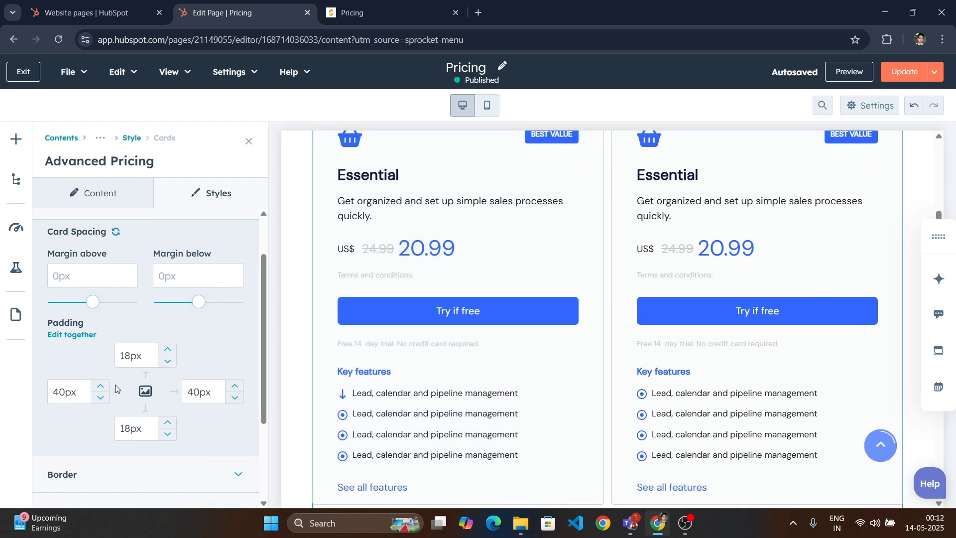
# Reset the card spacing to its default values and apply the change
pyautogui.scroll(1, 145, 309)
pyautogui.click(96, 265)
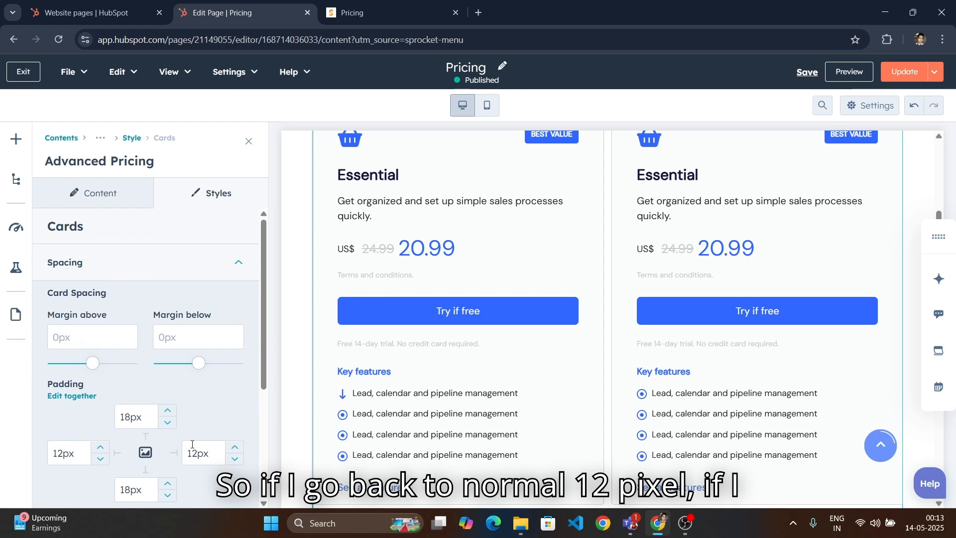
pyautogui.scroll(-1, 150, 398)
pyautogui.click(95, 482)
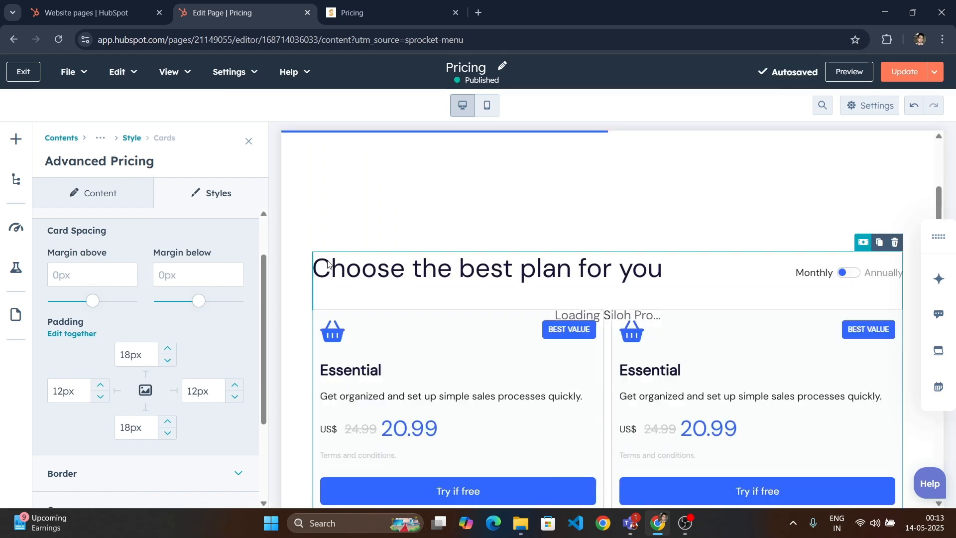
pyautogui.scroll(1, 179, 279)
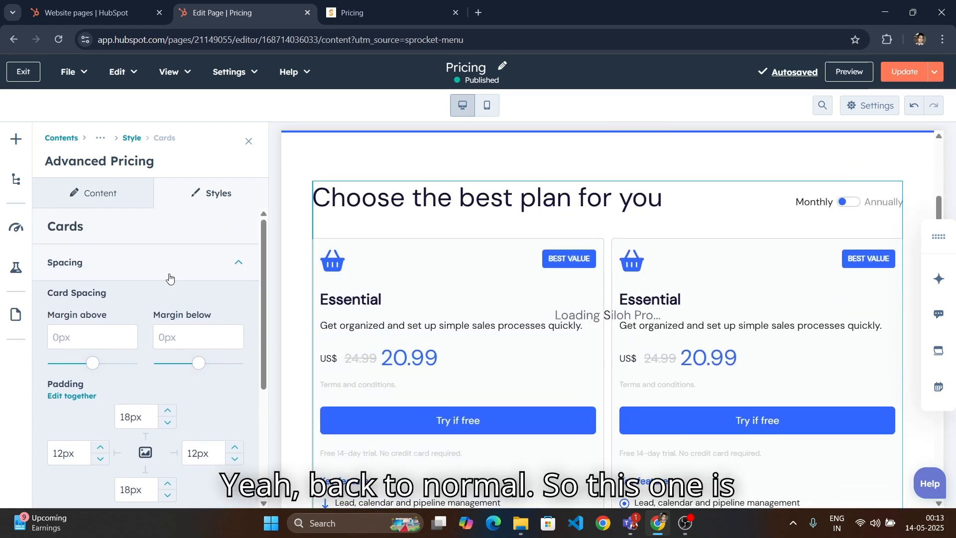
pyautogui.scroll(-2, 200, 271)
pyautogui.scroll(2, 210, 274)
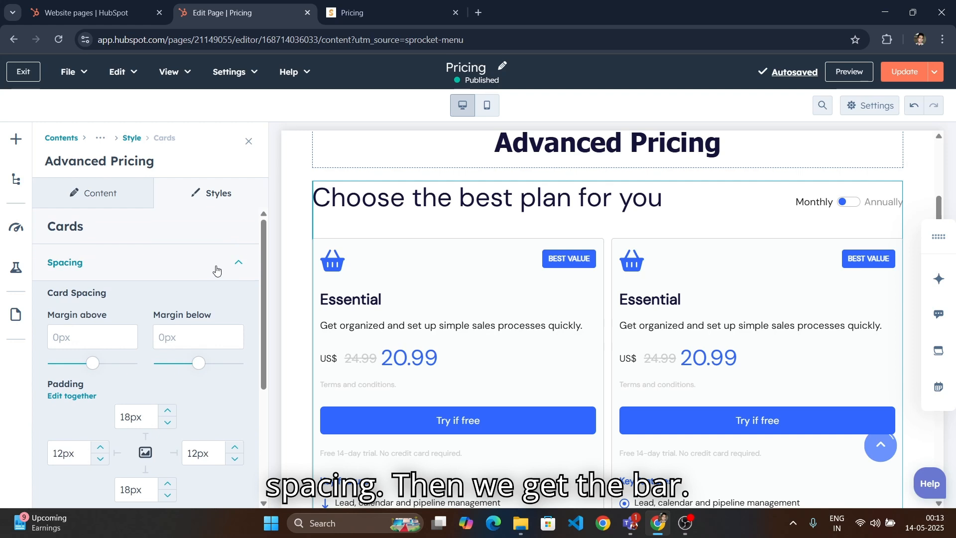
# Review the card border's style and colour, and set its width to 4 px
pyautogui.click(224, 262)
pyautogui.click(200, 306)
pyautogui.scroll(-1, 197, 304)
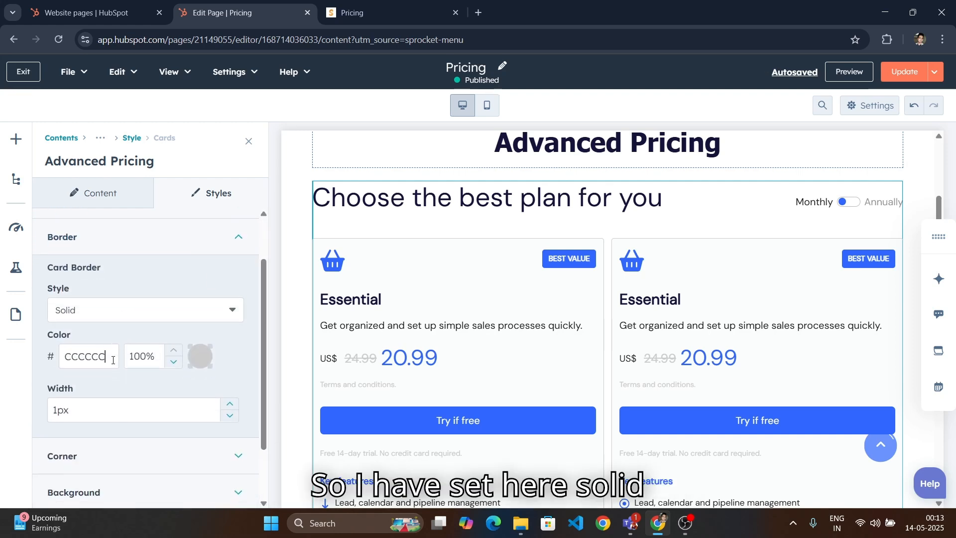
pyautogui.moveTo(113, 360); pyautogui.dragTo(67, 362)
pyautogui.moveTo(129, 355); pyautogui.dragTo(169, 354)
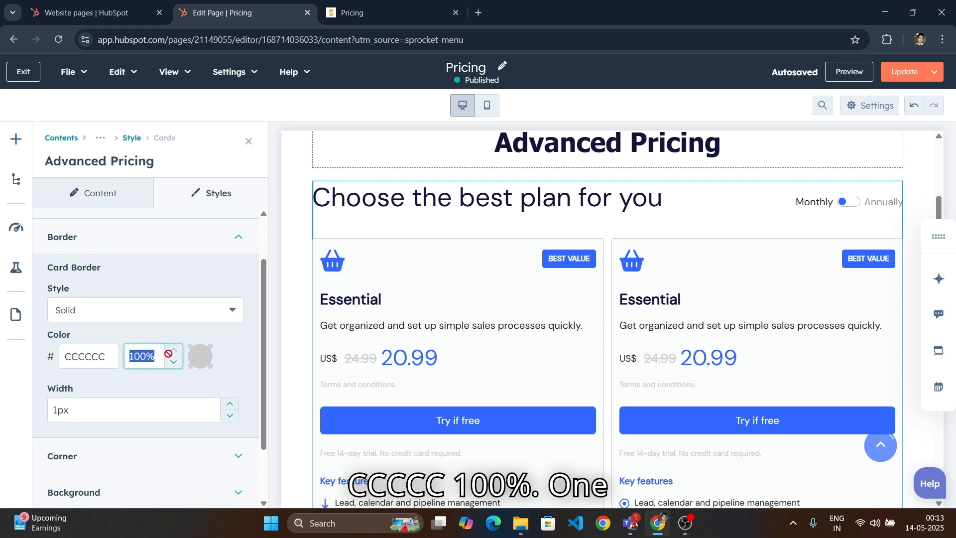
pyautogui.click(101, 402)
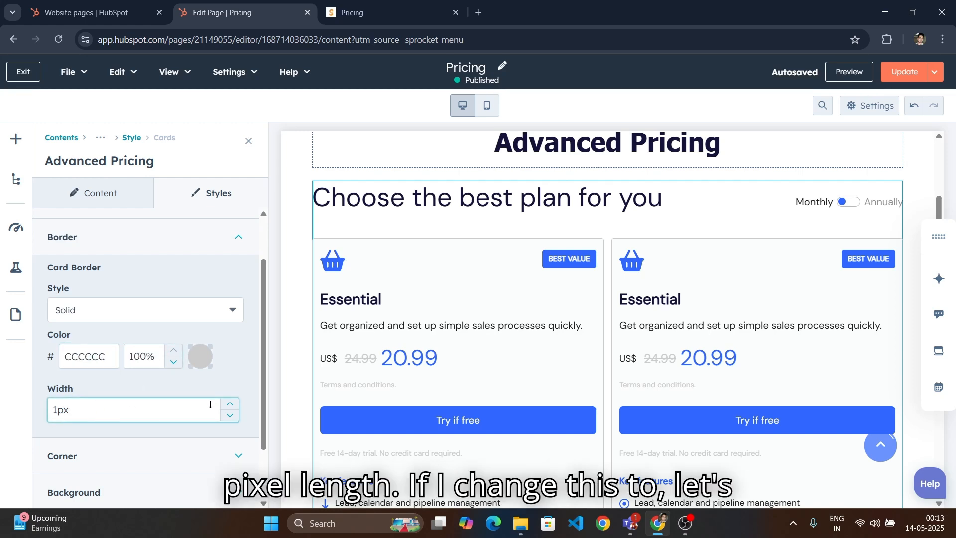
pyautogui.click(229, 404)
pyautogui.click(229, 404)
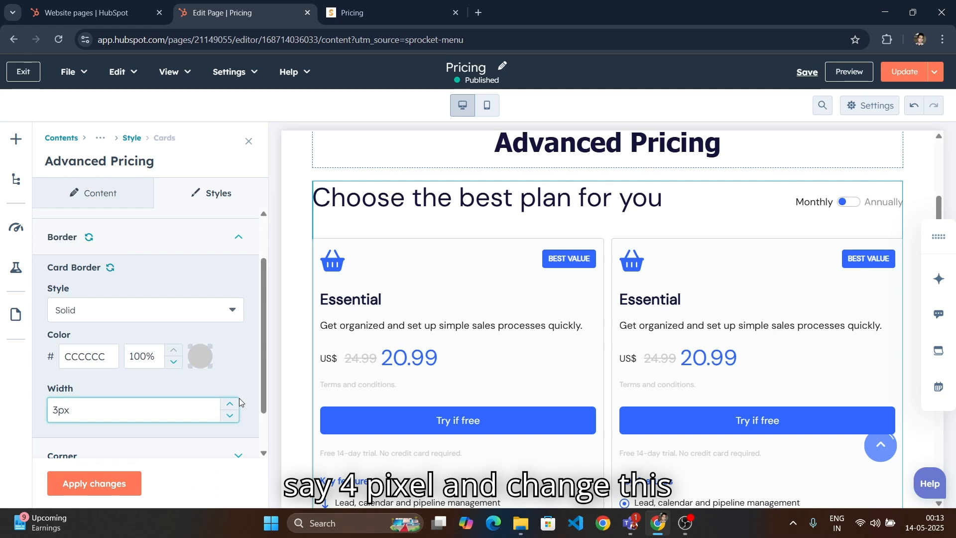
# Set the card border style to Double, apply the changes and inspect the cards at full page width
pyautogui.click(230, 310)
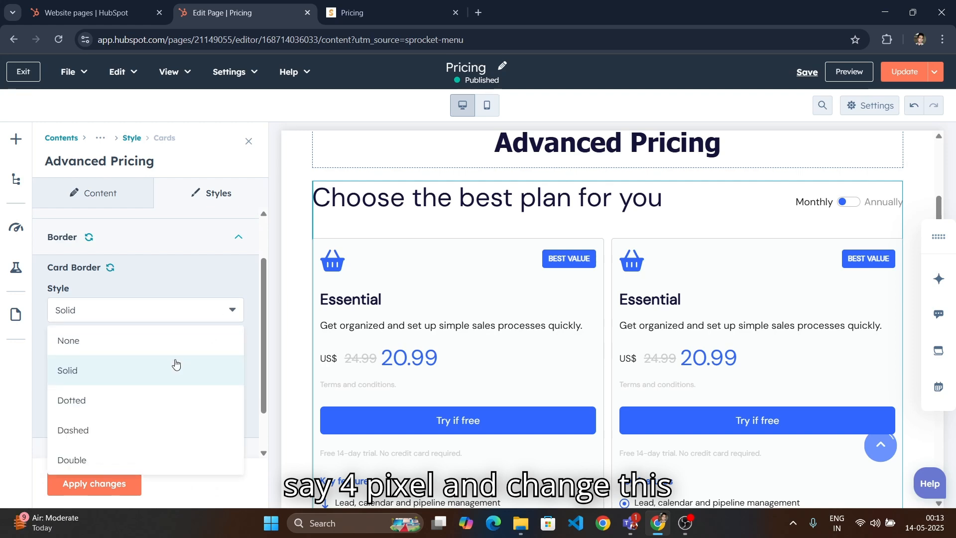
pyautogui.click(129, 457)
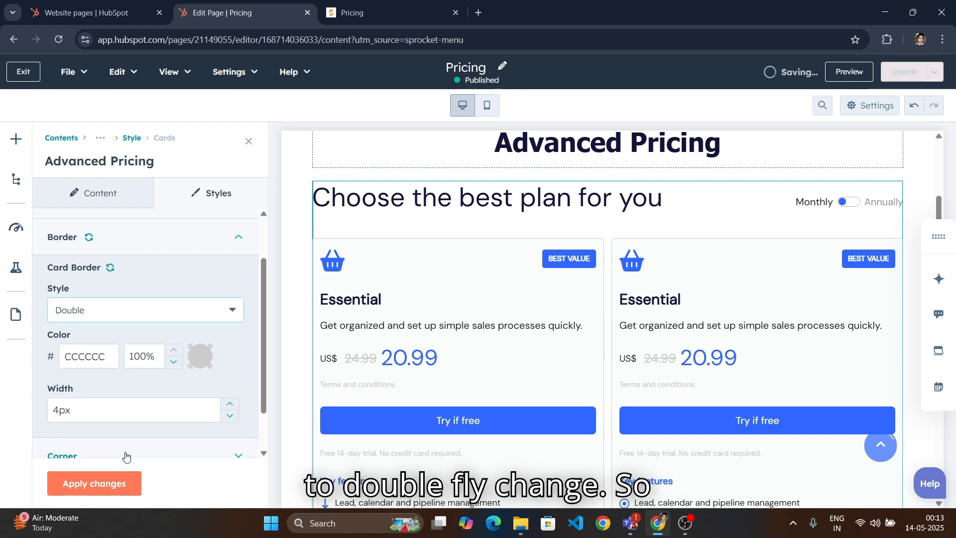
pyautogui.click(102, 483)
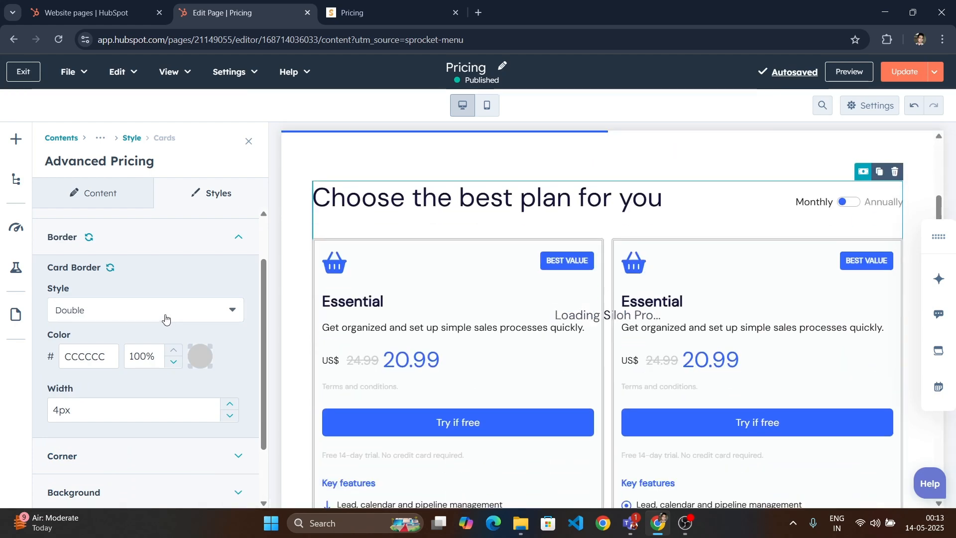
pyautogui.click(248, 141)
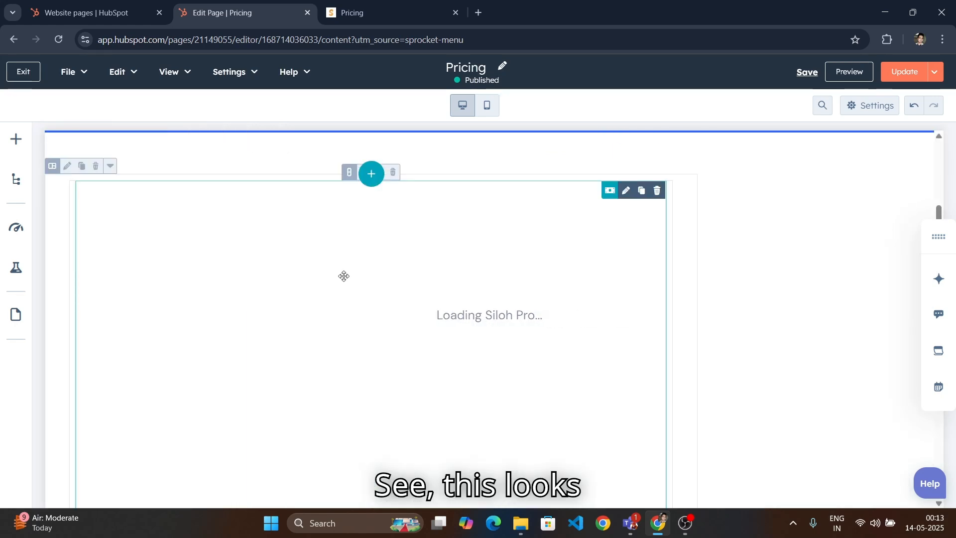
pyautogui.scroll(-5, 171, 282)
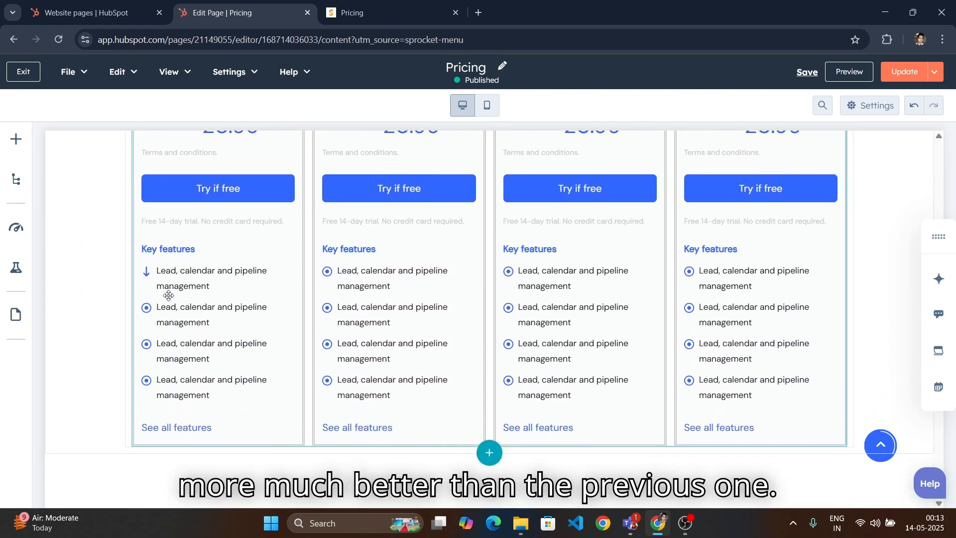
pyautogui.scroll(8, 150, 283)
# Reopen the Advanced Pricing module's Cards styles, reset the card border to its default values and apply the change
pyautogui.click(209, 278)
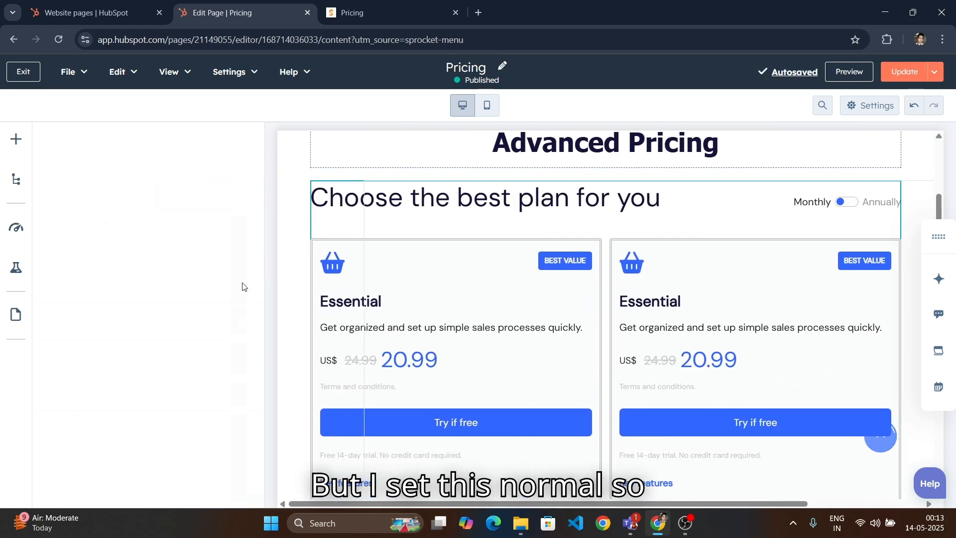
pyautogui.click(218, 194)
pyautogui.click(202, 282)
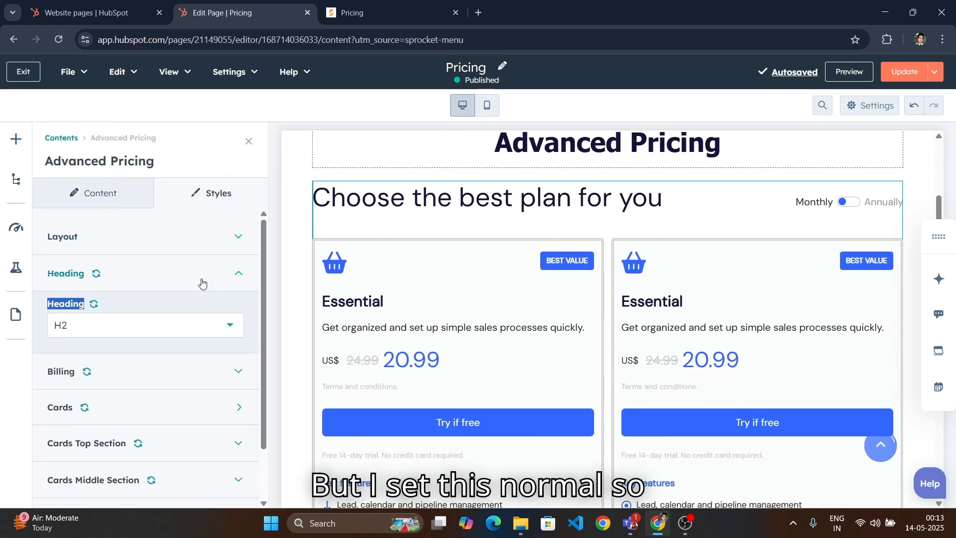
pyautogui.click(201, 281)
pyautogui.click(202, 313)
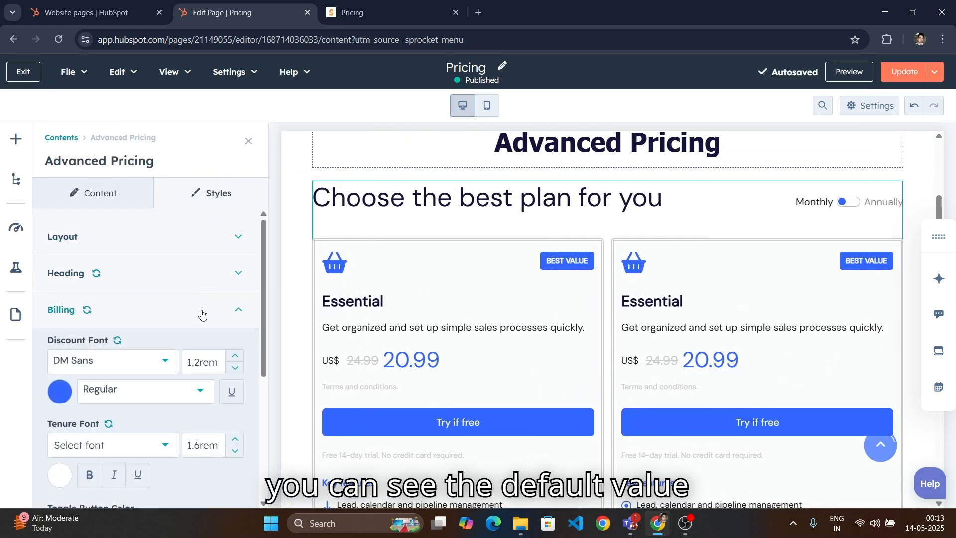
pyautogui.click(201, 313)
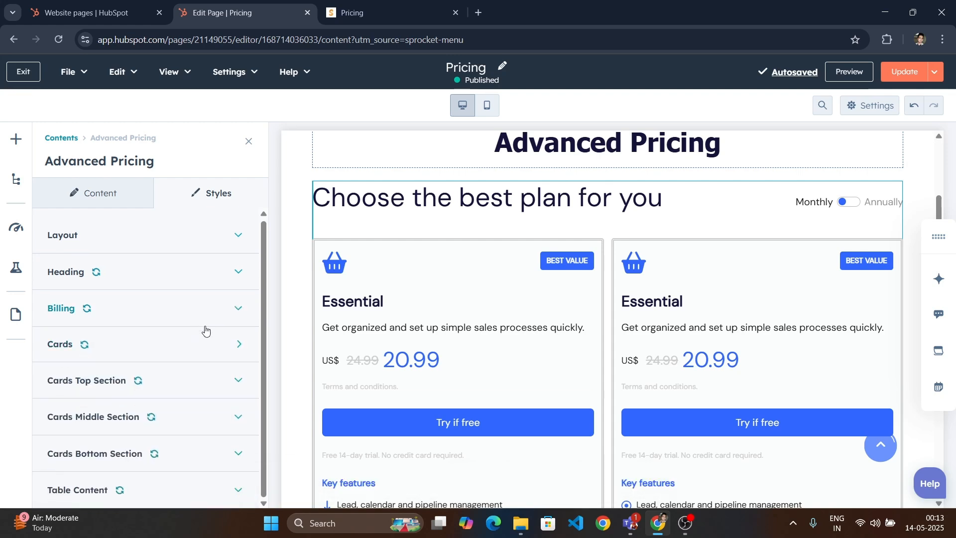
pyautogui.click(203, 342)
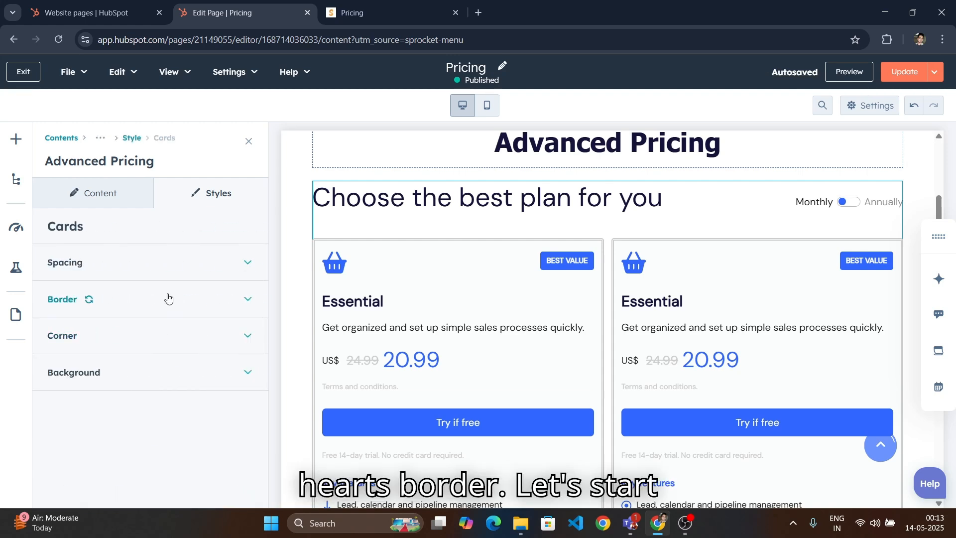
pyautogui.click(83, 301)
pyautogui.click(89, 299)
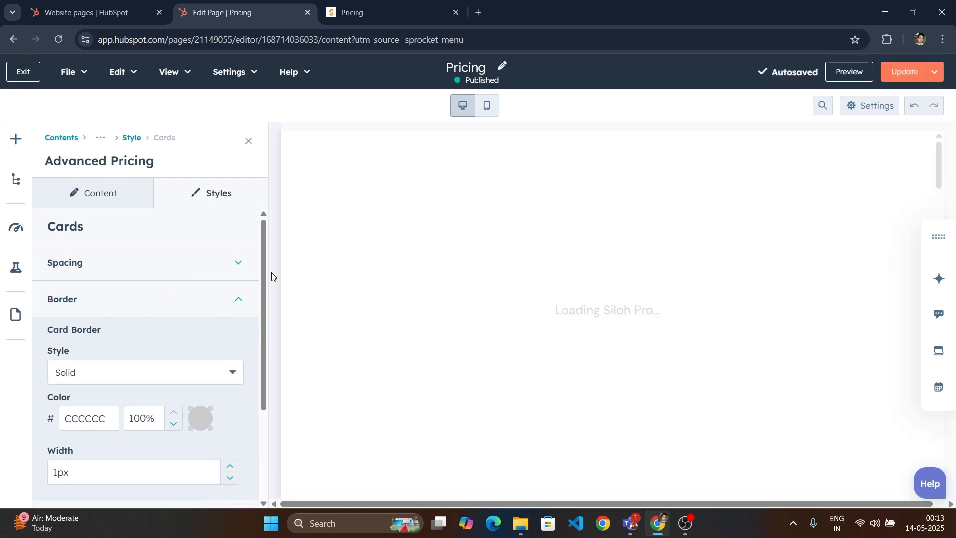
# Show the card corner radius setting and compare it with the card corners on the live Pricing page
pyautogui.click(221, 300)
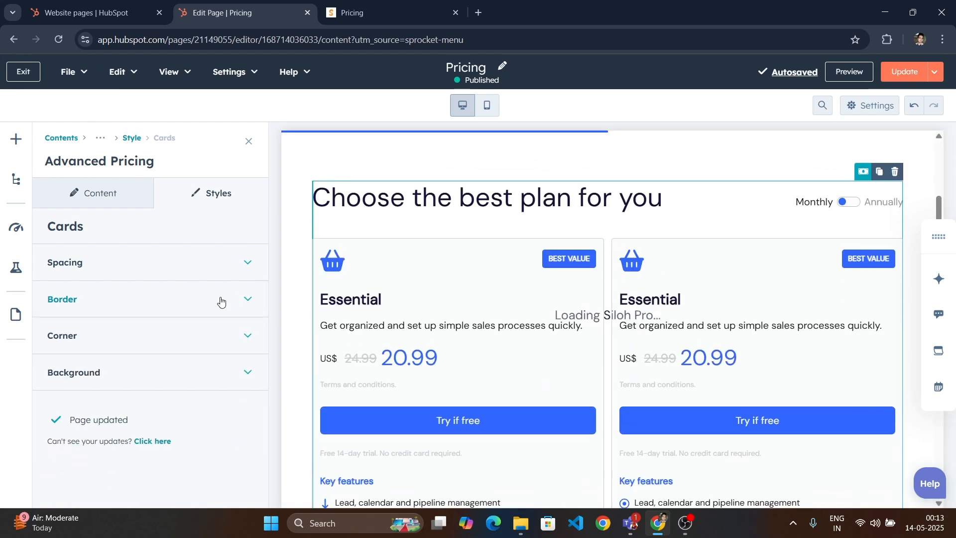
pyautogui.click(196, 341)
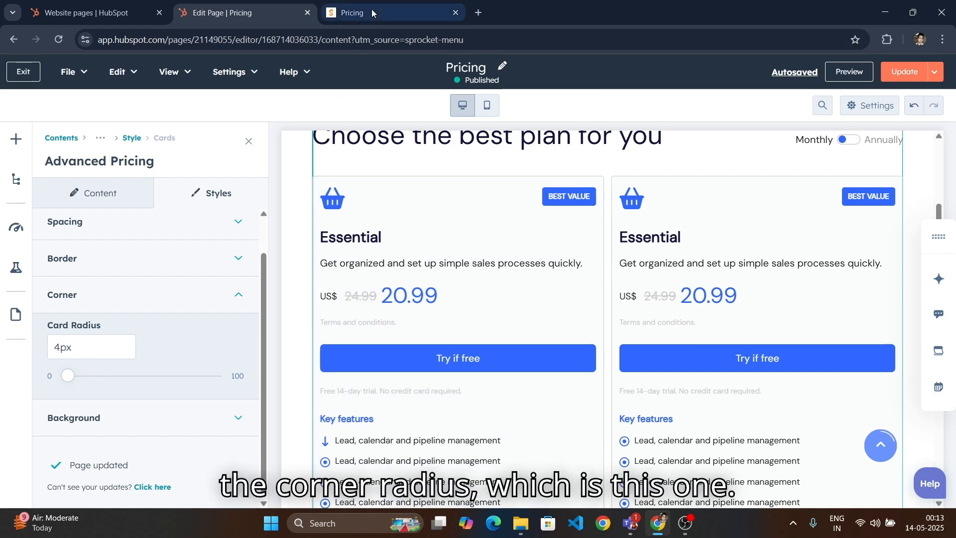
pyautogui.click(372, 10)
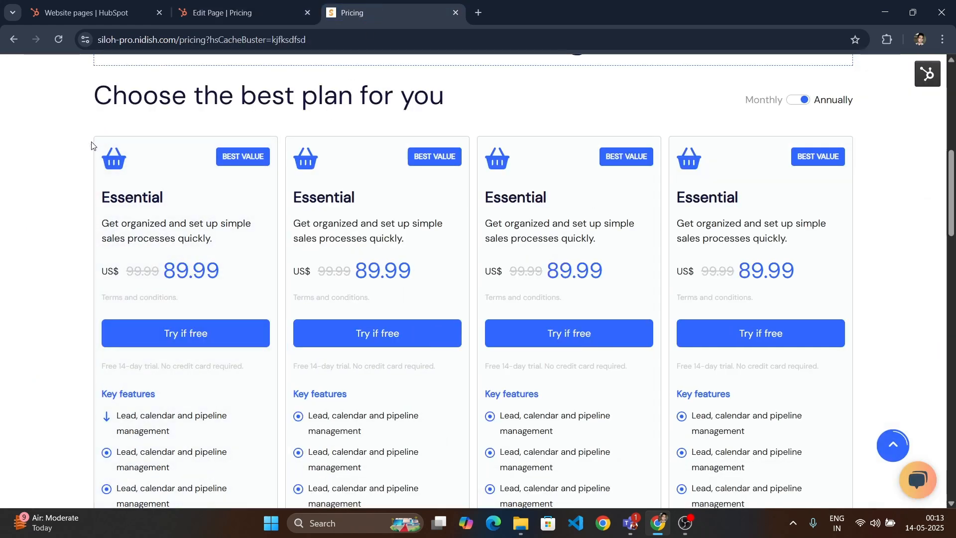
pyautogui.click(234, 12)
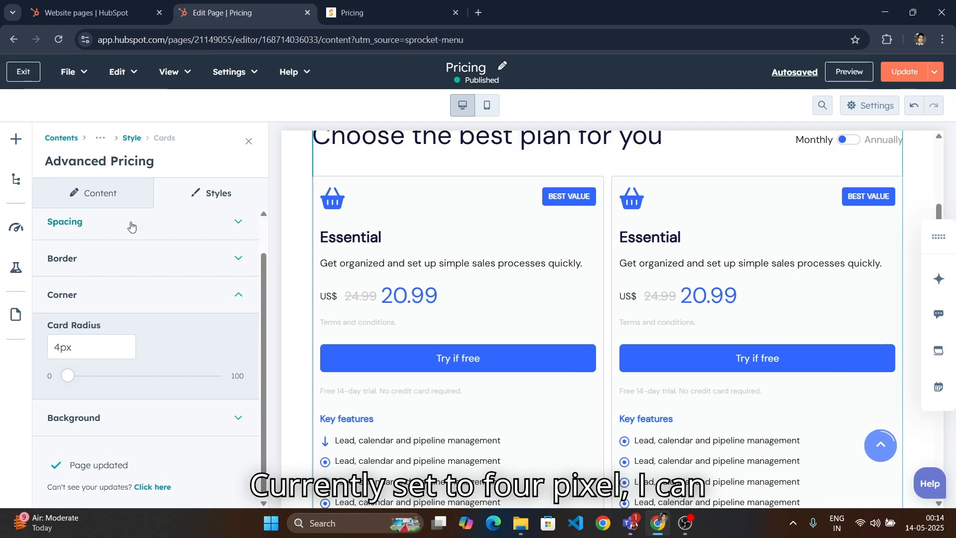
pyautogui.click(371, 13)
pyautogui.click(234, 13)
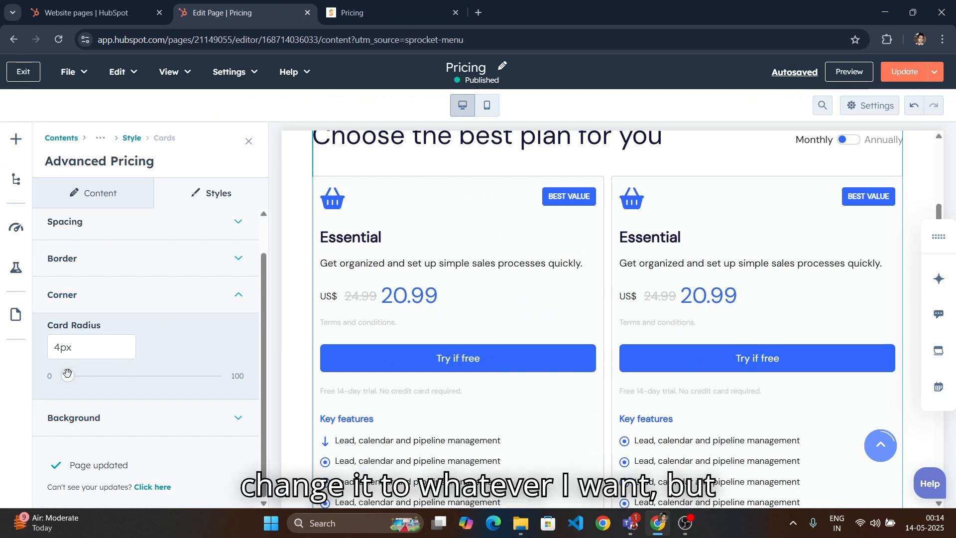
# Reopen the Advanced Pricing module's Cards styles and review the card background colours for normal, dark theme and hover states
pyautogui.click(248, 140)
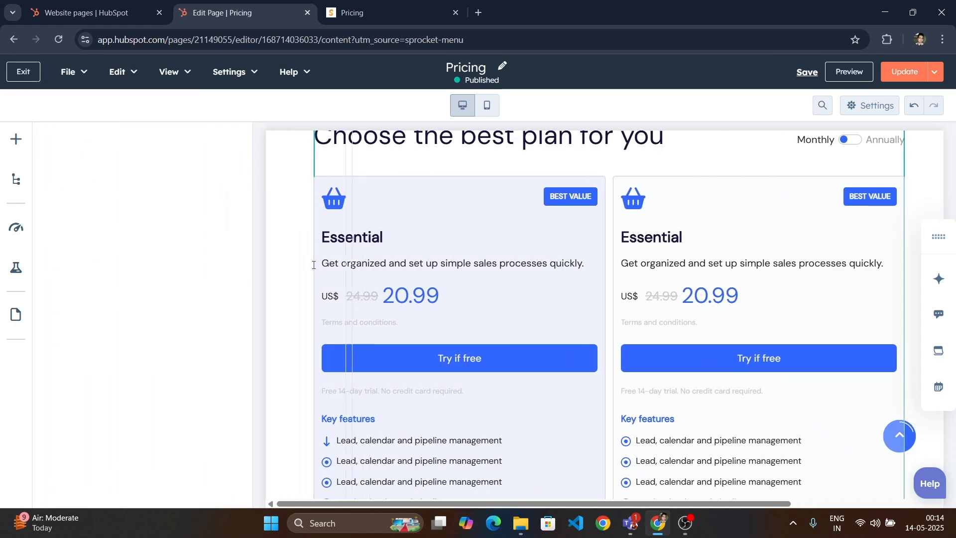
pyautogui.click(313, 265)
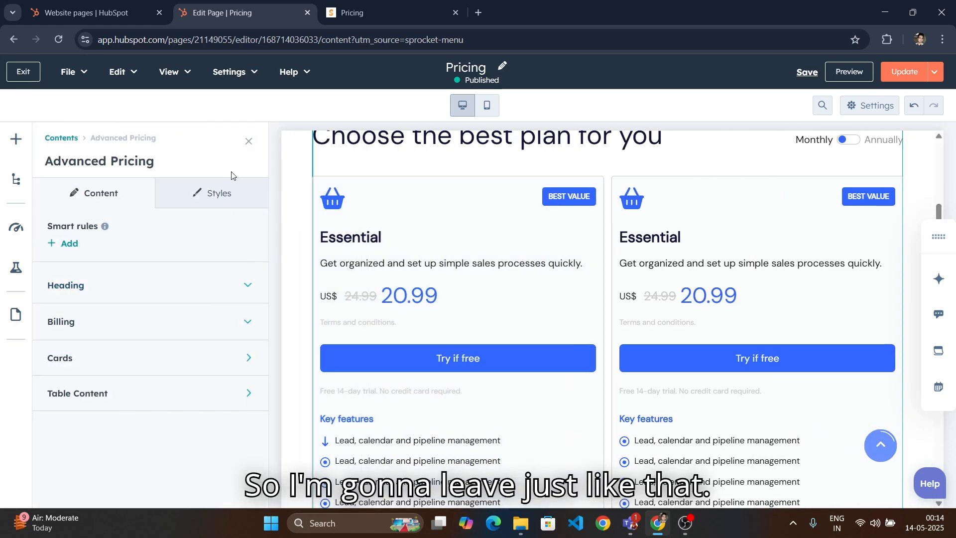
pyautogui.click(232, 189)
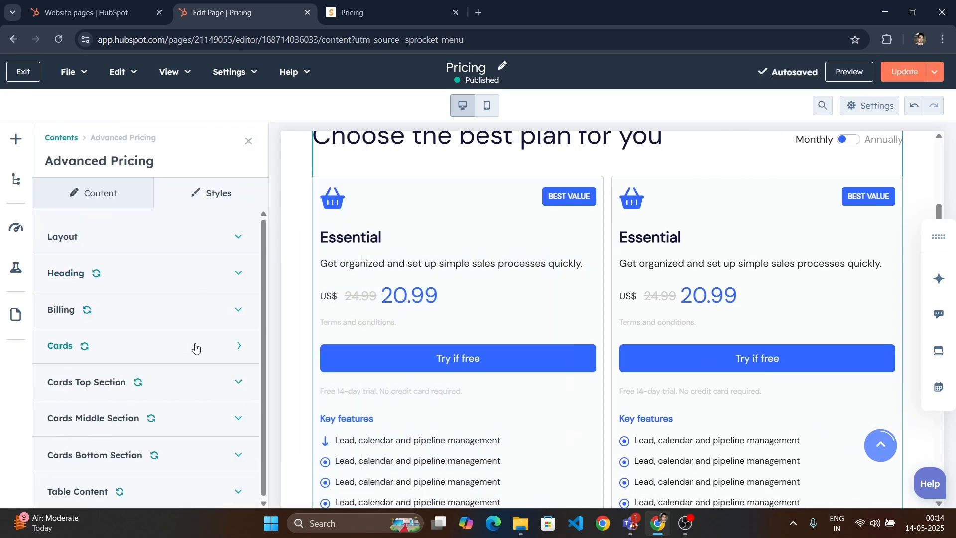
pyautogui.click(195, 344)
pyautogui.click(186, 375)
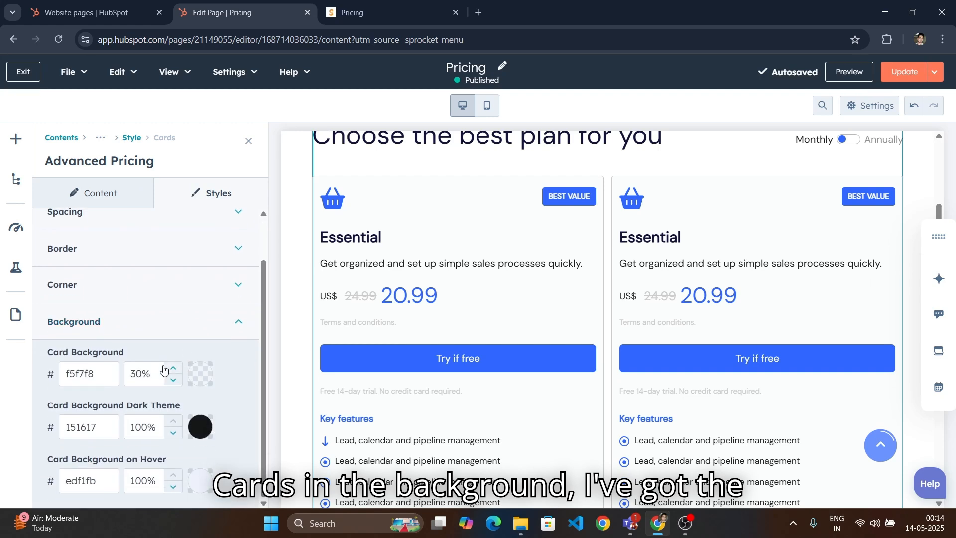
pyautogui.moveTo(140, 348); pyautogui.dragTo(45, 356)
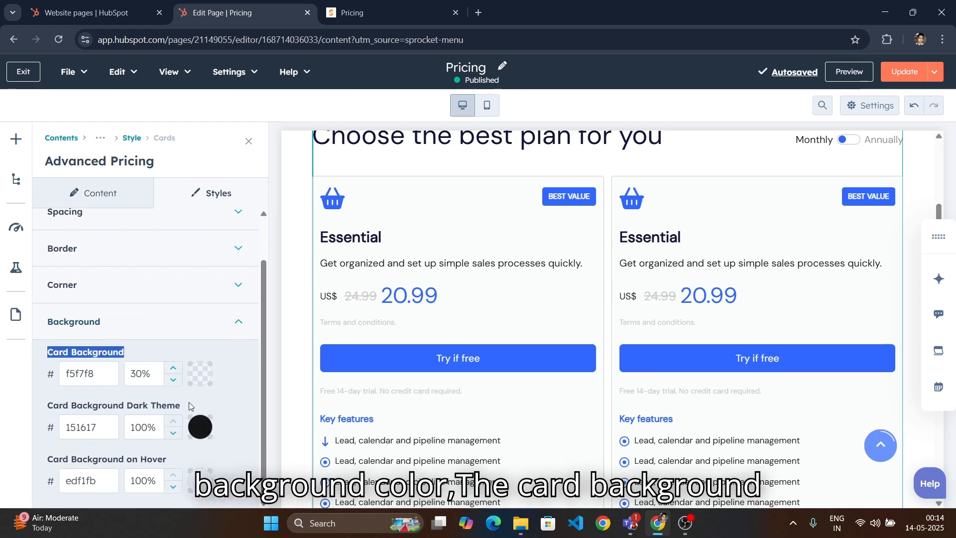
pyautogui.moveTo(189, 403); pyautogui.dragTo(46, 405)
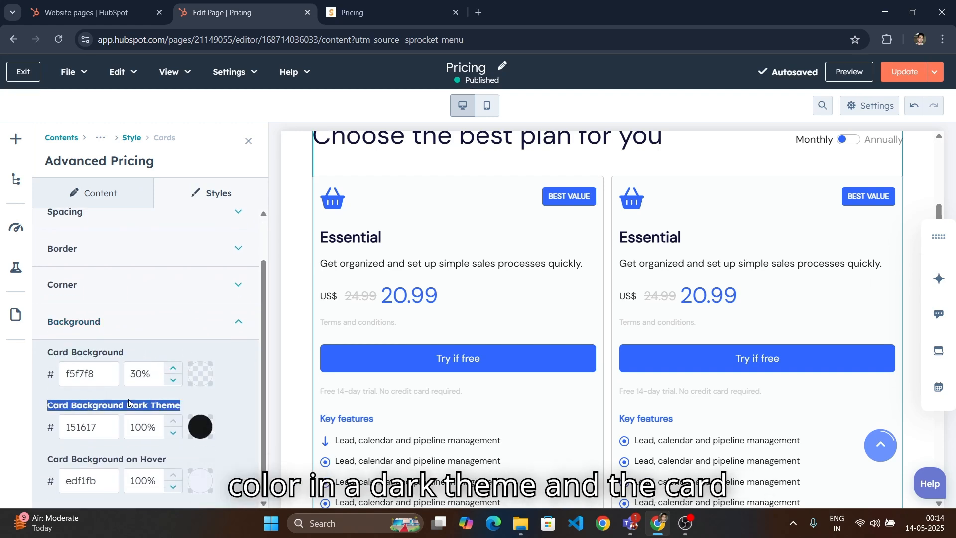
pyautogui.moveTo(183, 461); pyautogui.dragTo(57, 463)
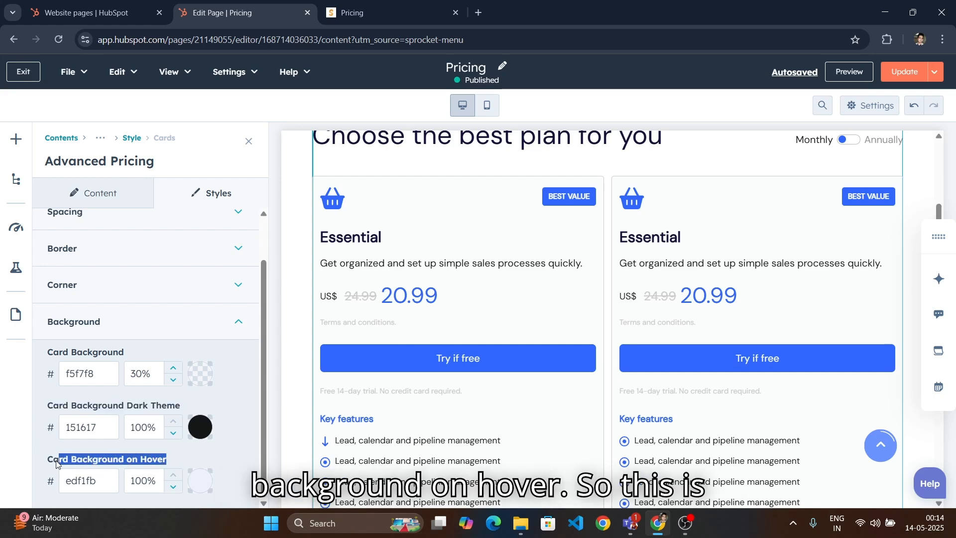
pyautogui.moveTo(52, 404); pyautogui.dragTo(145, 415)
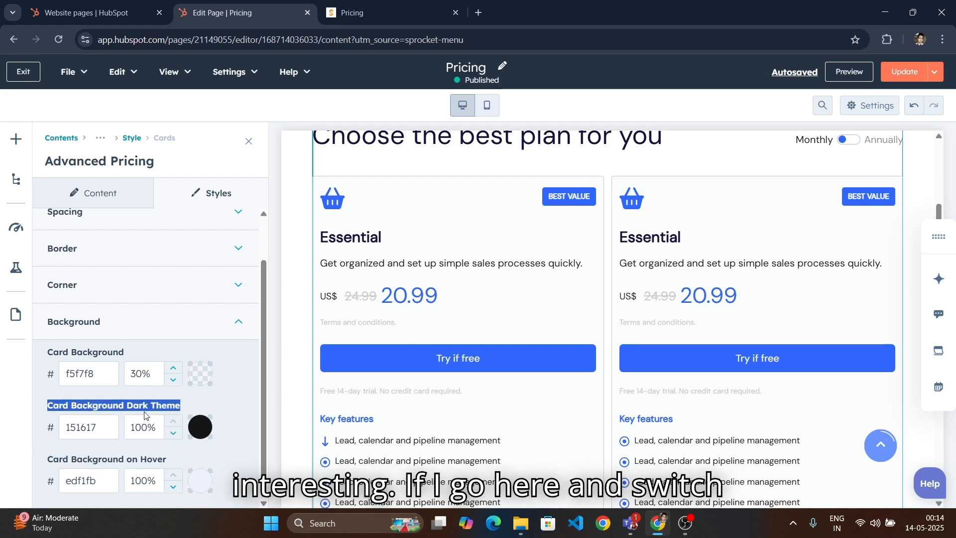
# Switch the live Pricing page to the dark theme, examine the pricing cards' background and return to the page editor
pyautogui.click(378, 12)
pyautogui.scroll(10, 597, 199)
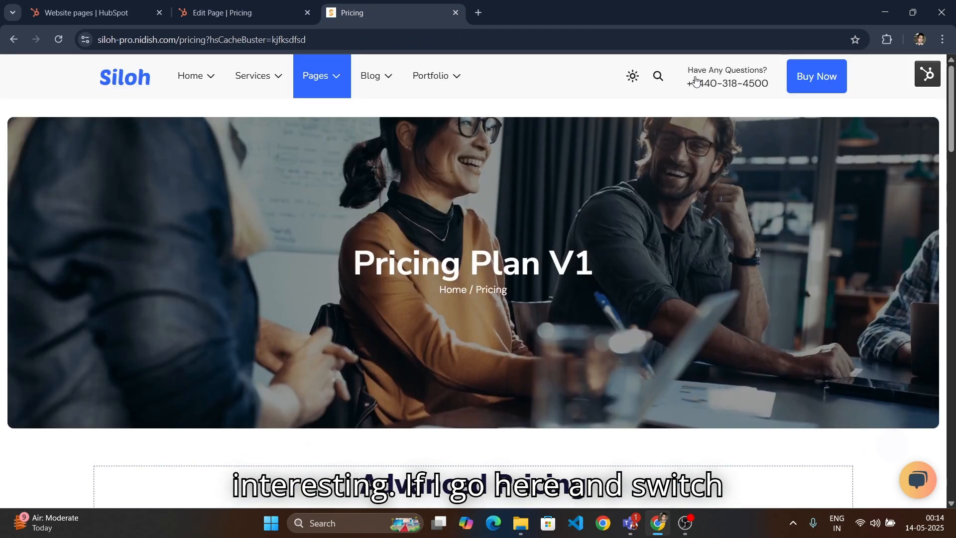
pyautogui.click(631, 75)
pyautogui.scroll(-8, 404, 309)
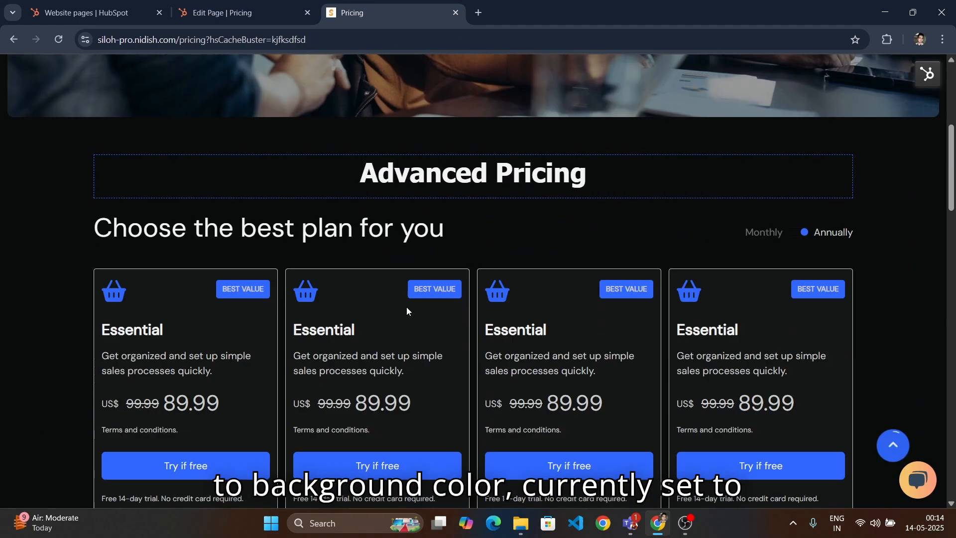
pyautogui.scroll(-3, 347, 213)
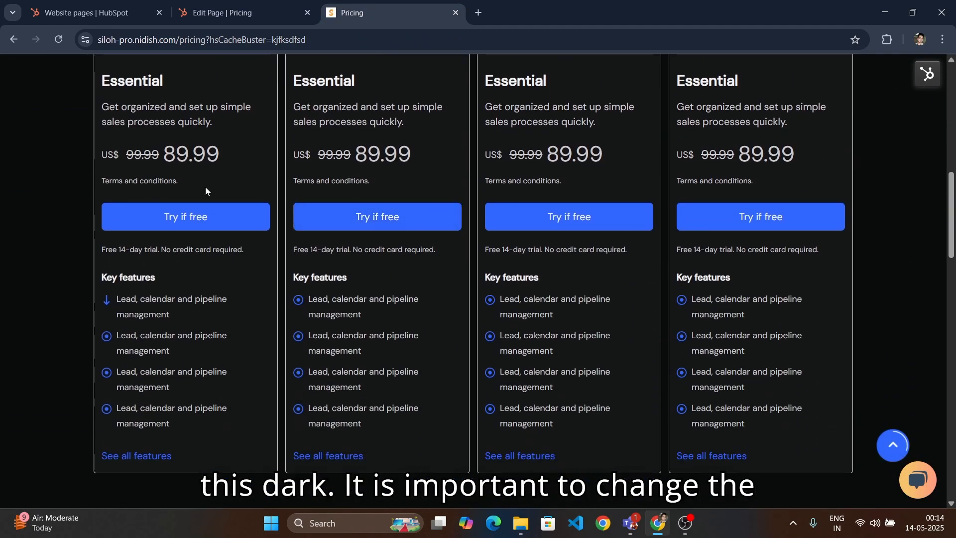
pyautogui.scroll(1, 205, 187)
pyautogui.hotkey('ctrl', 'shift', 'Tab')
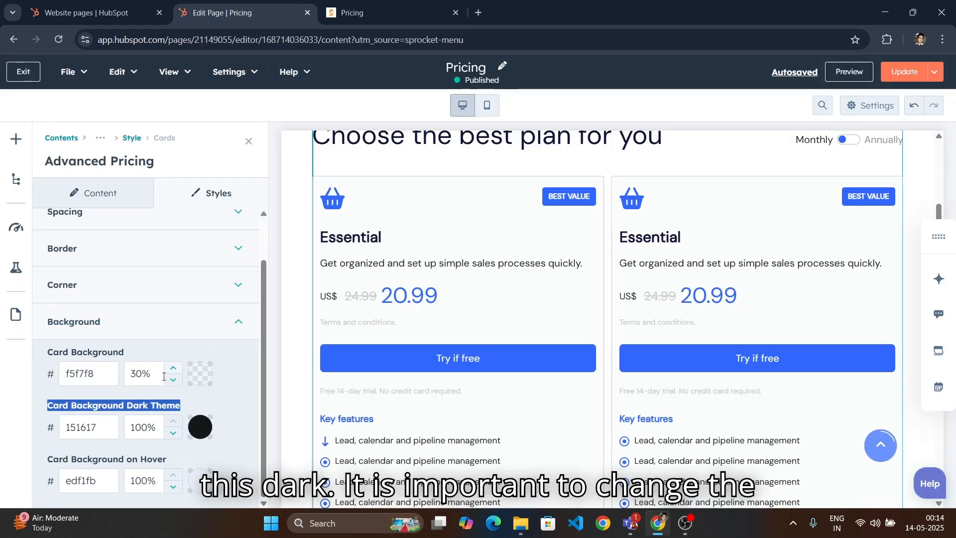
# Set the Card Background Dark Theme color to magenta FF00FF, apply the changes and update the published page
pyautogui.click(203, 408)
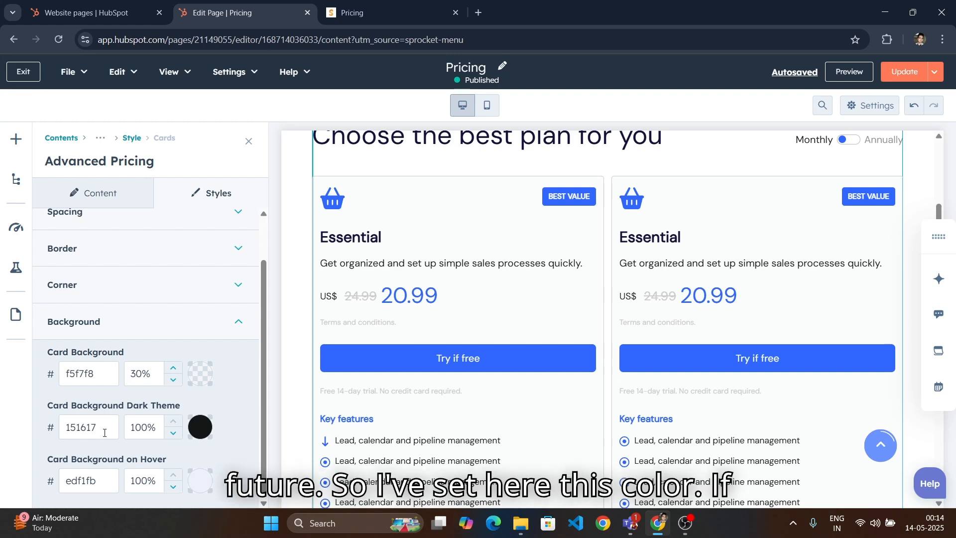
pyautogui.moveTo(100, 427); pyautogui.dragTo(55, 429)
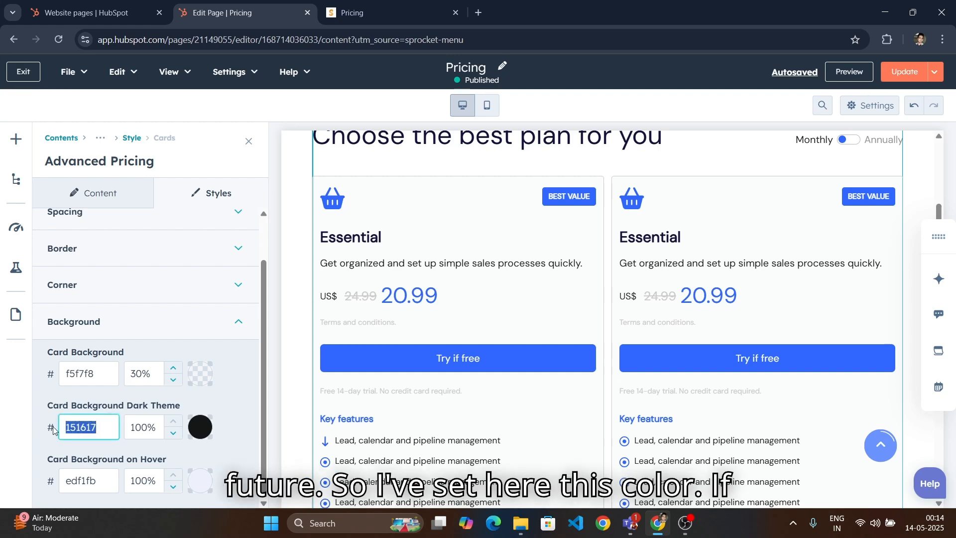
pyautogui.click(105, 429)
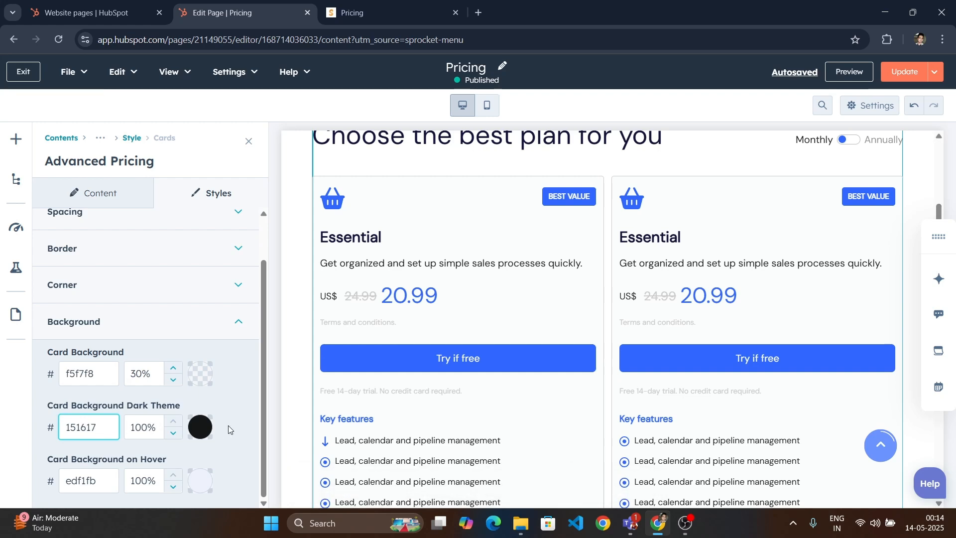
pyautogui.click(208, 429)
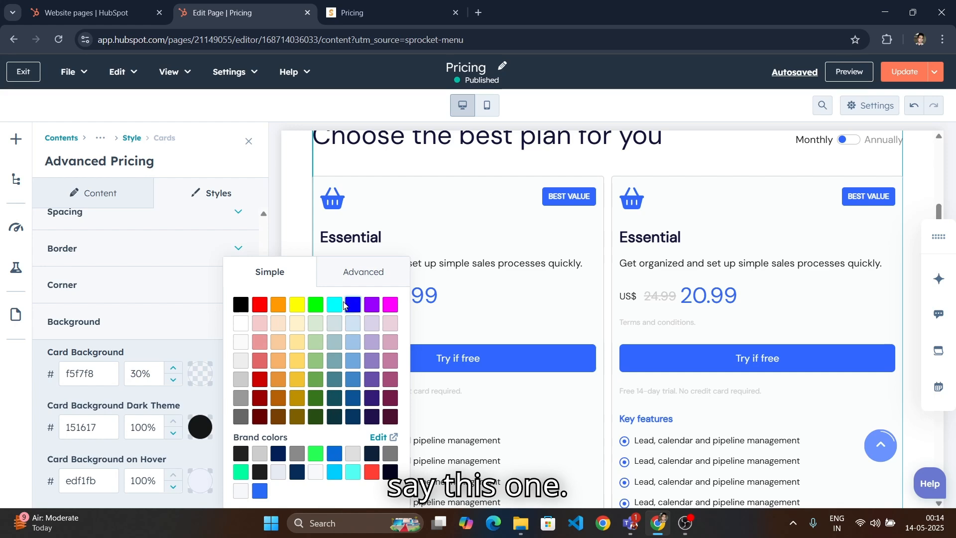
pyautogui.click(387, 305)
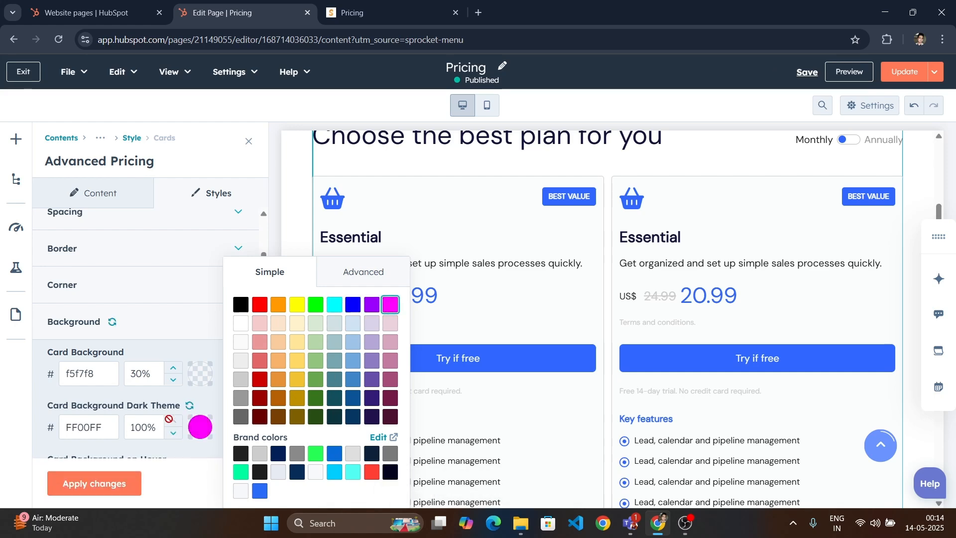
pyautogui.click(120, 484)
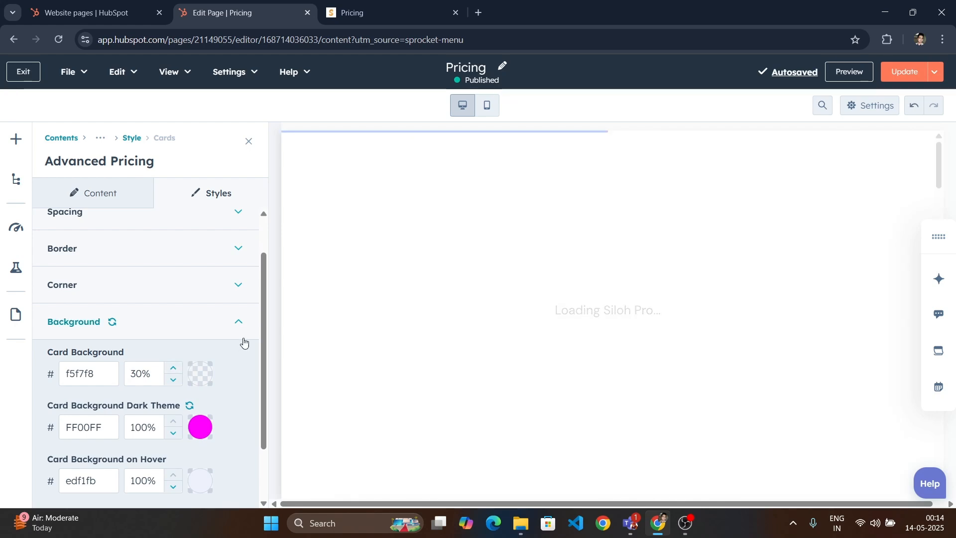
pyautogui.click(899, 73)
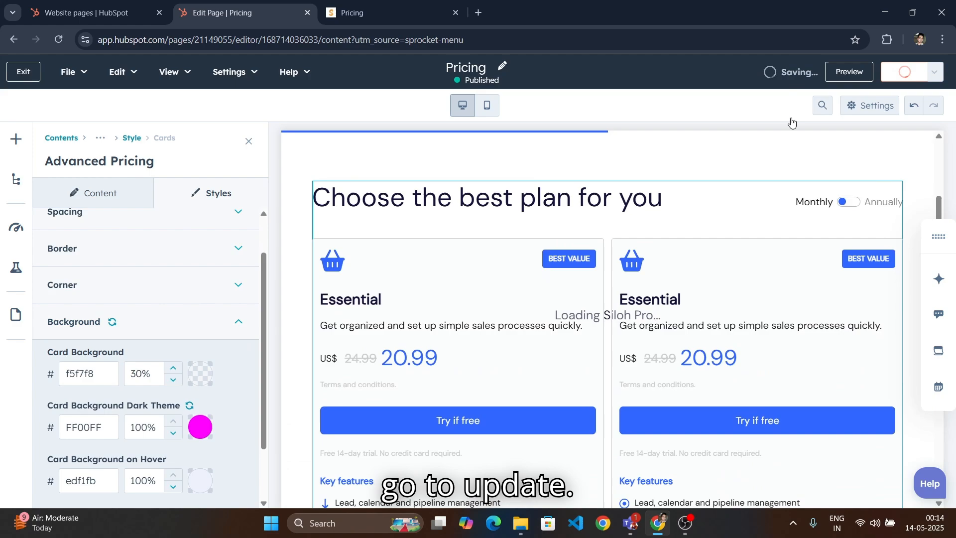
# Reload the live Pricing page and inspect the cards' dark theme background
pyautogui.click(396, 6)
pyautogui.click(58, 39)
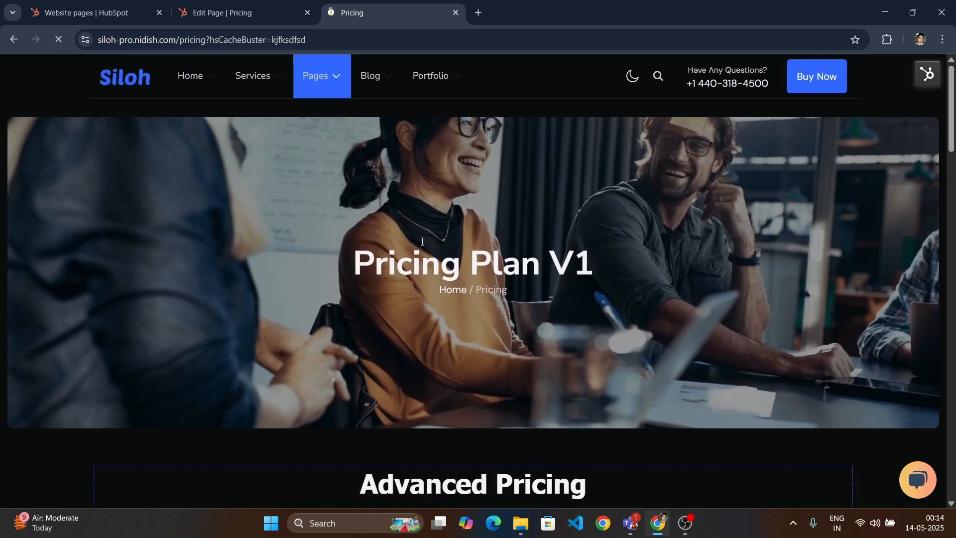
pyautogui.scroll(-2, 423, 243)
pyautogui.click(287, 4)
pyautogui.click(371, 14)
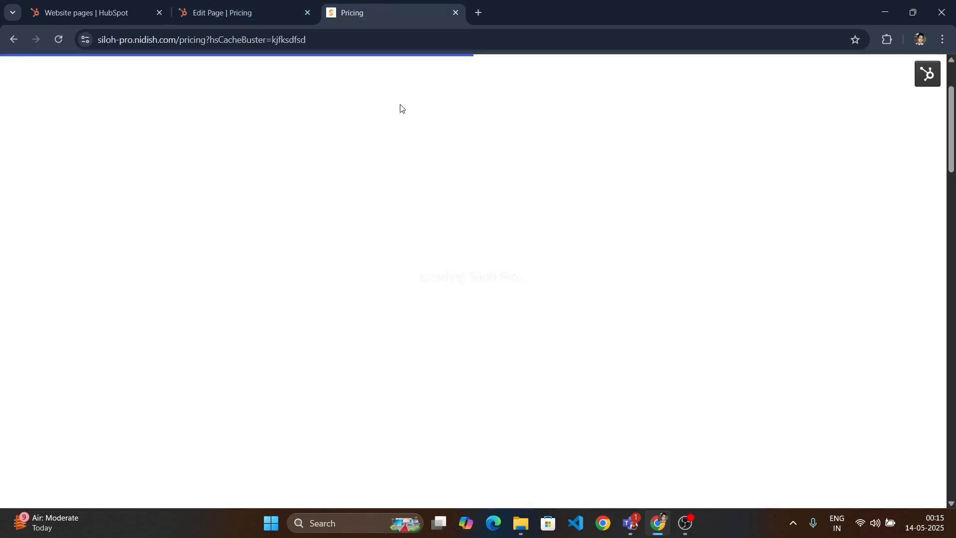
pyautogui.scroll(-6, 403, 109)
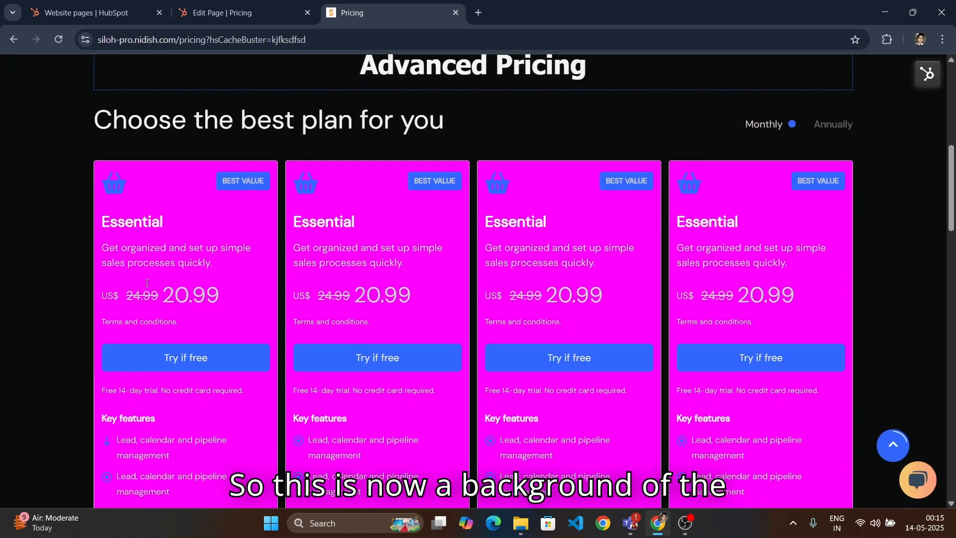
pyautogui.scroll(-1, 148, 283)
pyautogui.scroll(4, 298, 294)
pyautogui.scroll(-4, 362, 304)
pyautogui.scroll(5, 360, 274)
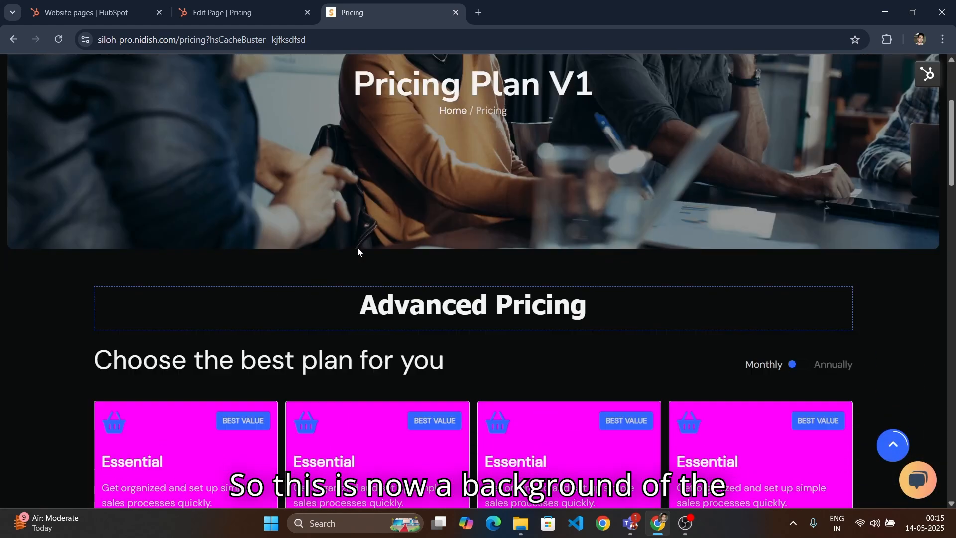
pyautogui.scroll(3, 518, 181)
pyautogui.scroll(-3, 521, 182)
pyautogui.scroll(3, 459, 203)
pyautogui.scroll(-7, 443, 210)
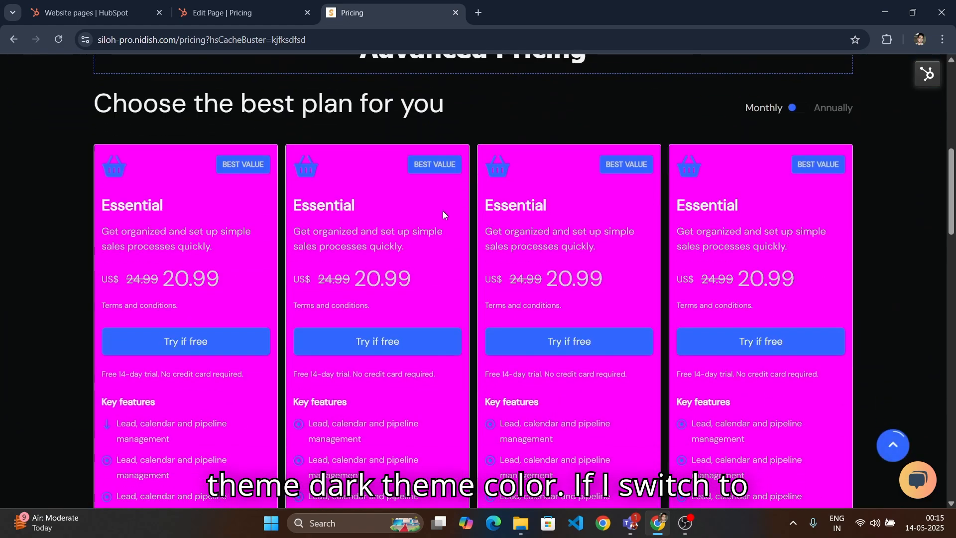
# Switch the live page back to the light theme and compare the cards with the Card Background color and opacity settings
pyautogui.scroll(7, 443, 211)
pyautogui.click(637, 76)
pyautogui.scroll(-8, 342, 264)
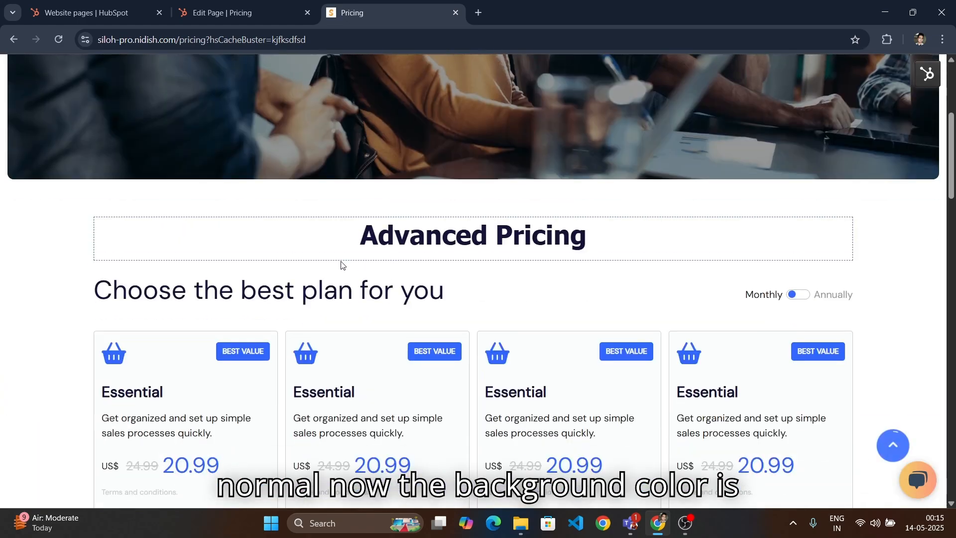
pyautogui.click(242, 6)
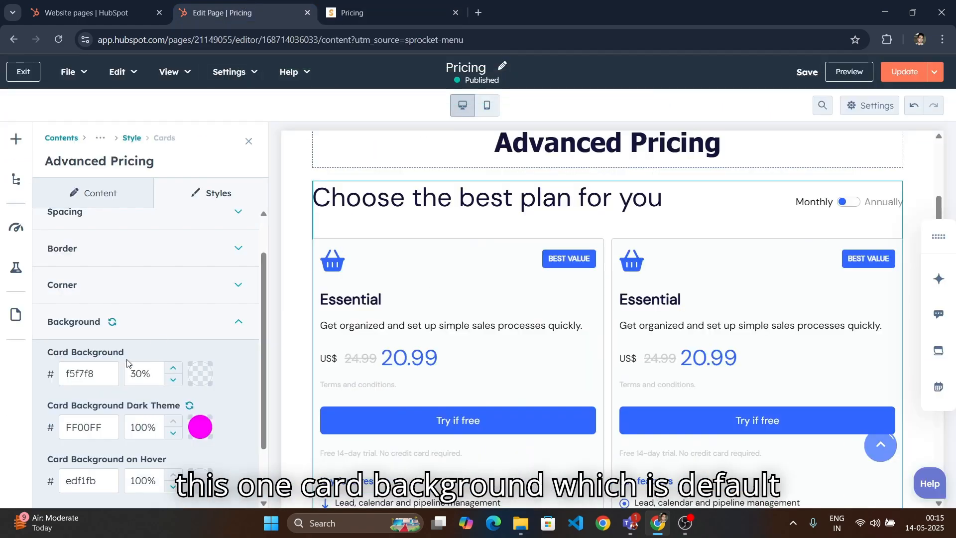
pyautogui.moveTo(42, 357); pyautogui.dragTo(140, 357)
pyautogui.click(141, 357)
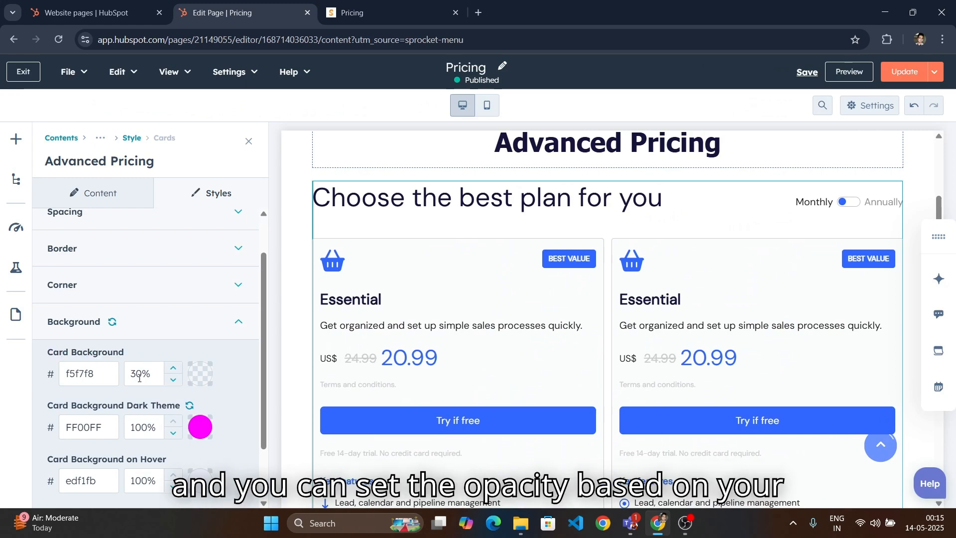
pyautogui.scroll(-1, 151, 370)
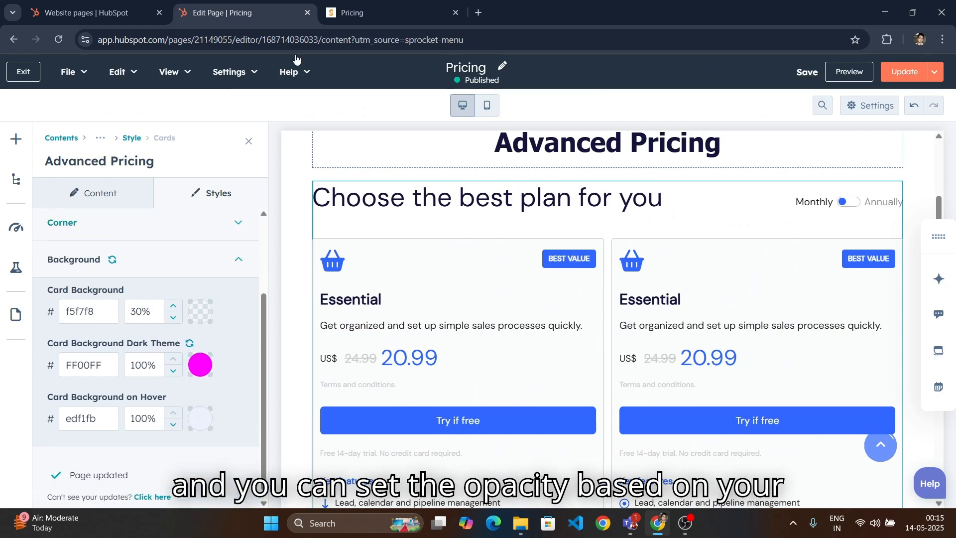
pyautogui.click(378, 13)
pyautogui.click(244, 12)
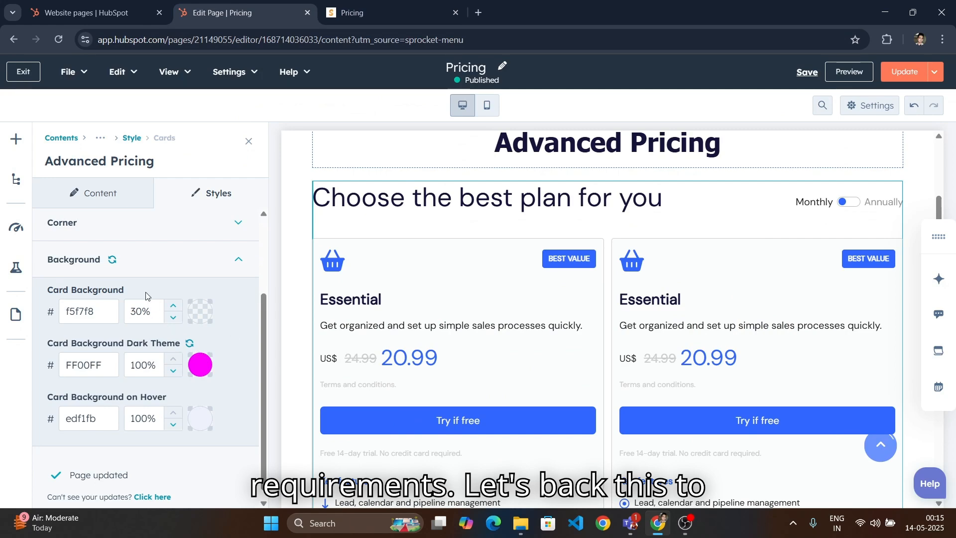
# Reset the card background settings to their defaults, apply the changes and collapse the Background group
pyautogui.click(114, 260)
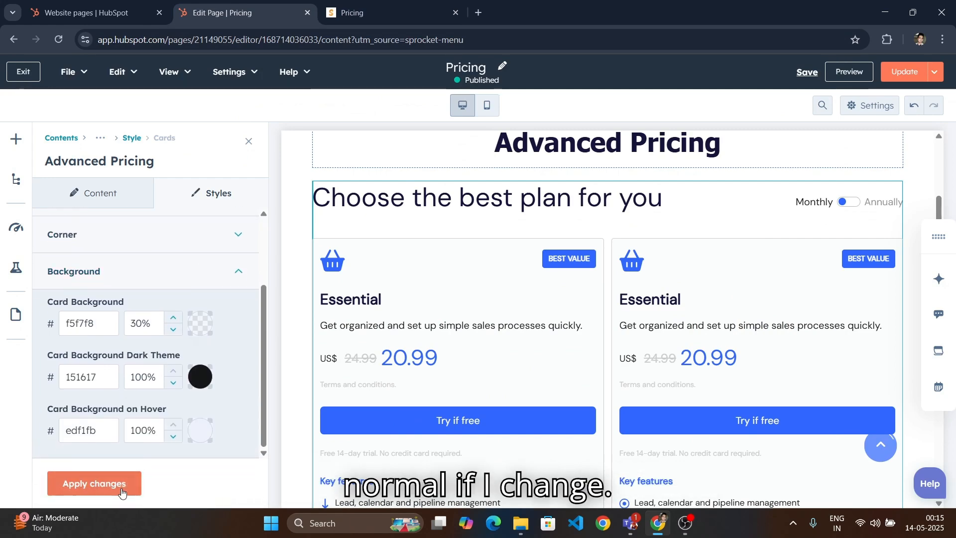
pyautogui.click(119, 485)
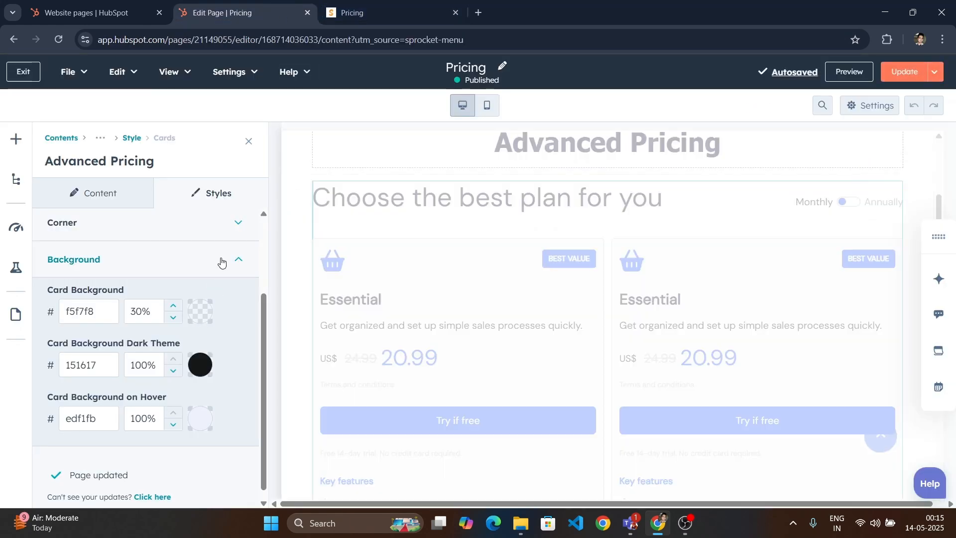
pyautogui.click(222, 262)
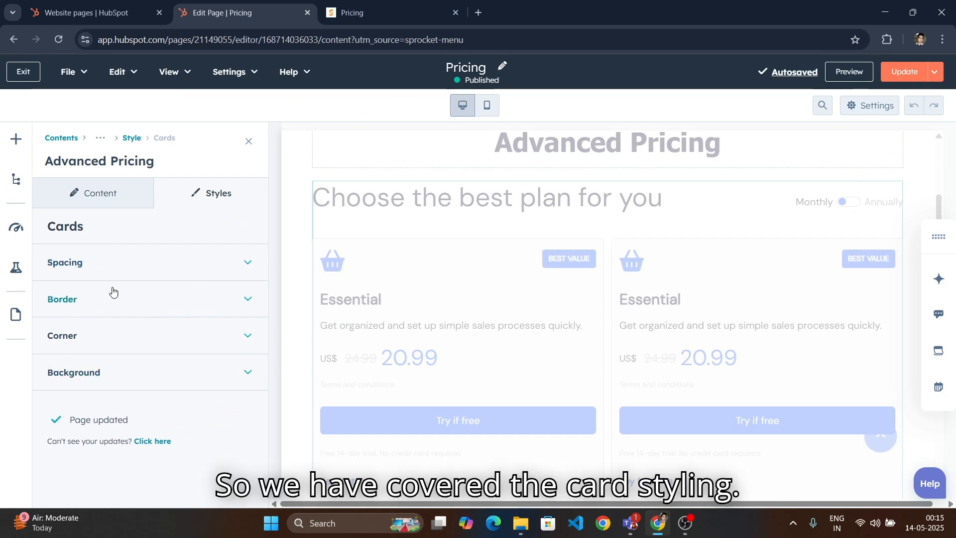
# In the module's Cards Top Section styles, set the Icon Color opacity to 10% and apply the changes
pyautogui.click(131, 141)
pyautogui.scroll(-1, 154, 329)
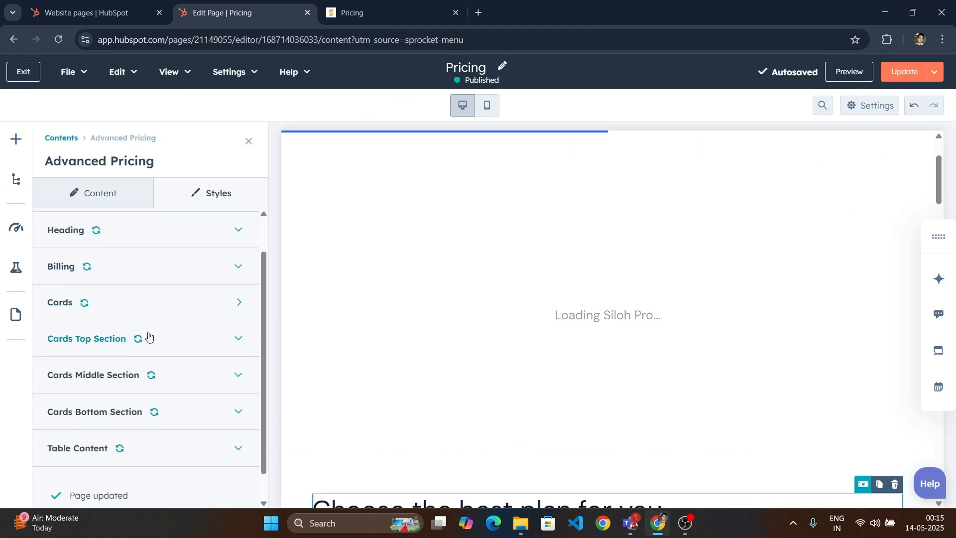
pyautogui.click(211, 320)
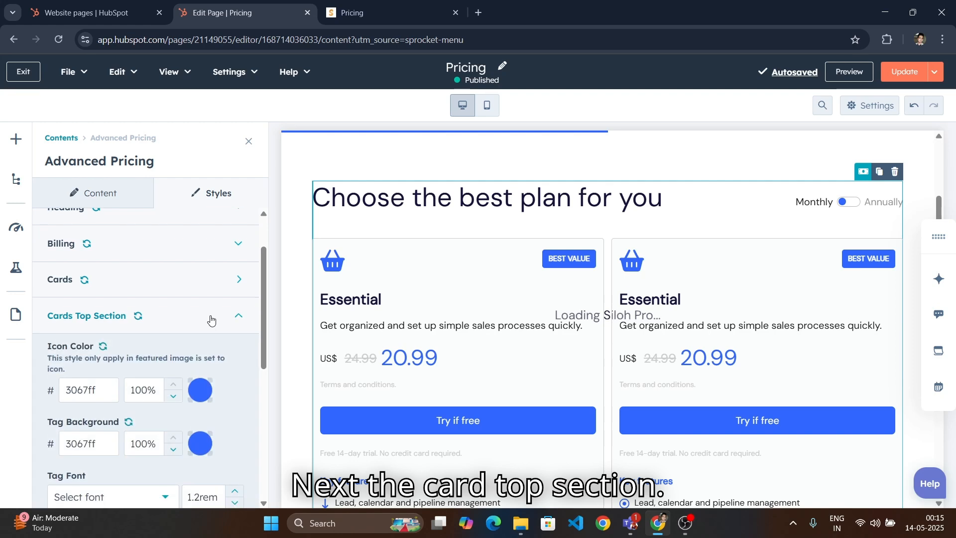
pyautogui.scroll(-6, 211, 319)
pyautogui.scroll(4, 210, 315)
pyautogui.scroll(-1, 210, 315)
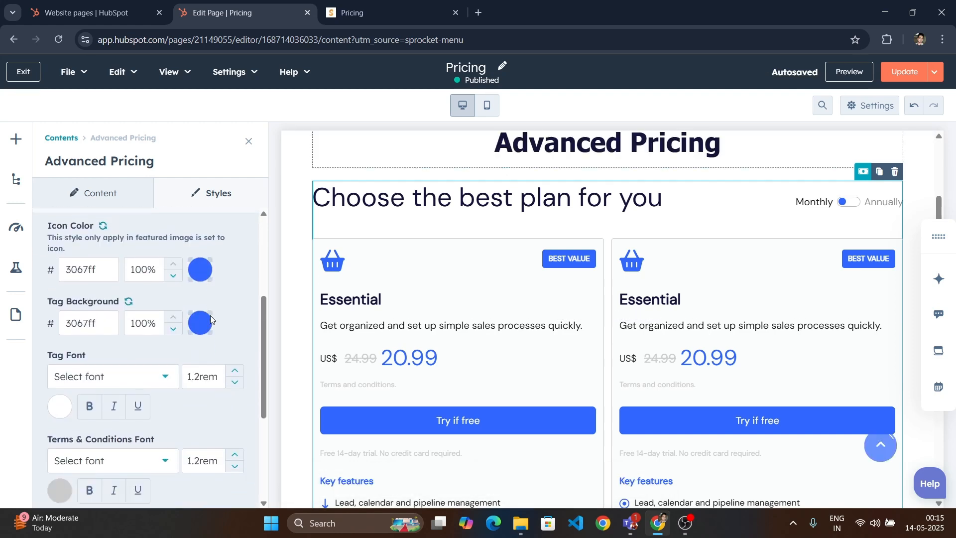
pyautogui.scroll(1, 386, 316)
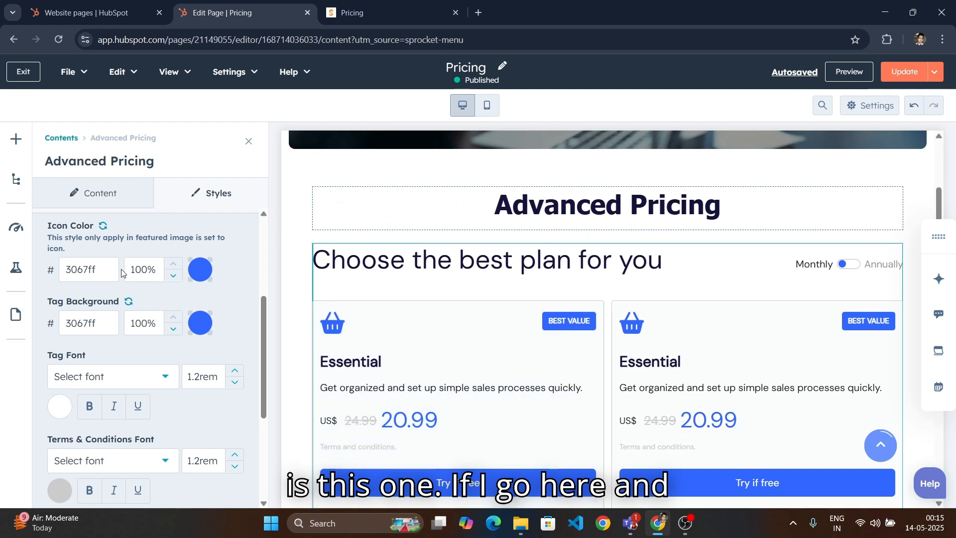
pyautogui.click(148, 270)
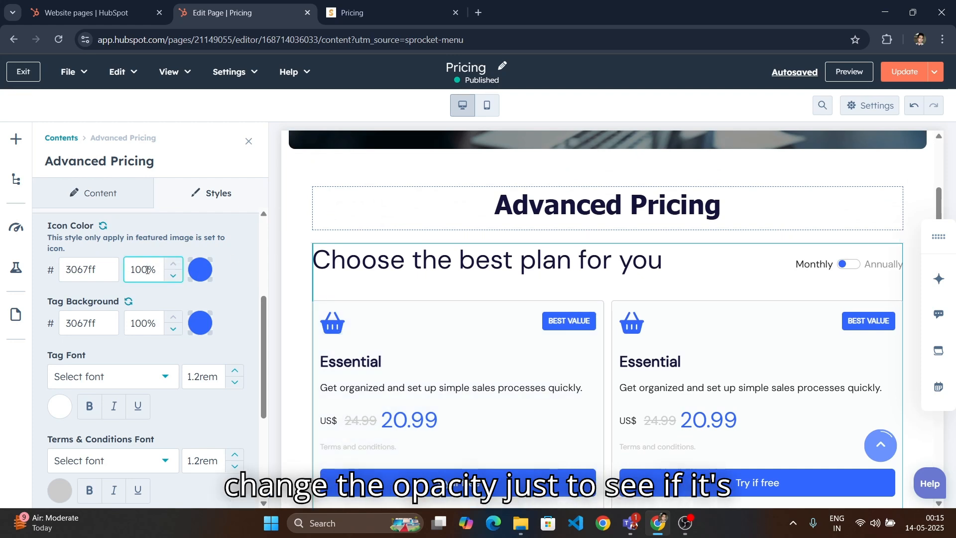
pyautogui.write('1')
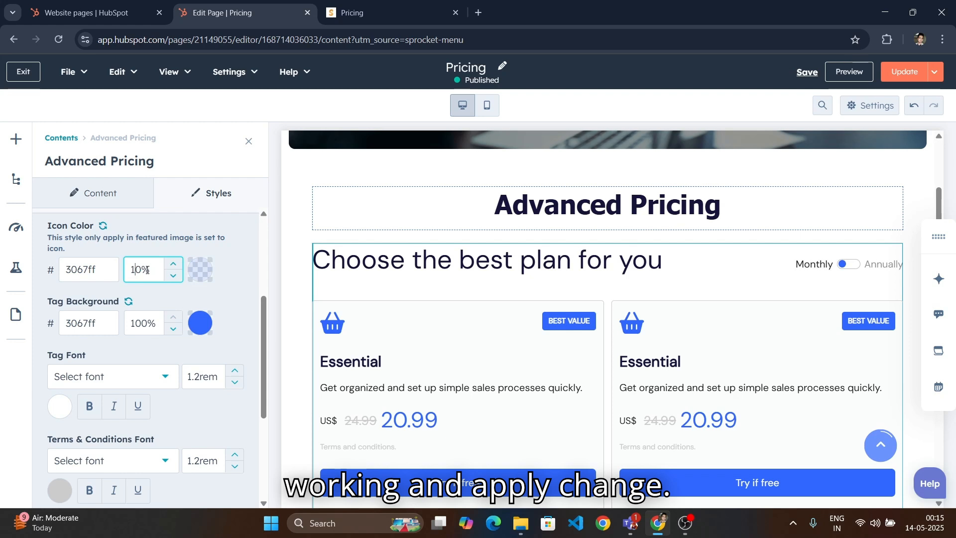
pyautogui.click(117, 490)
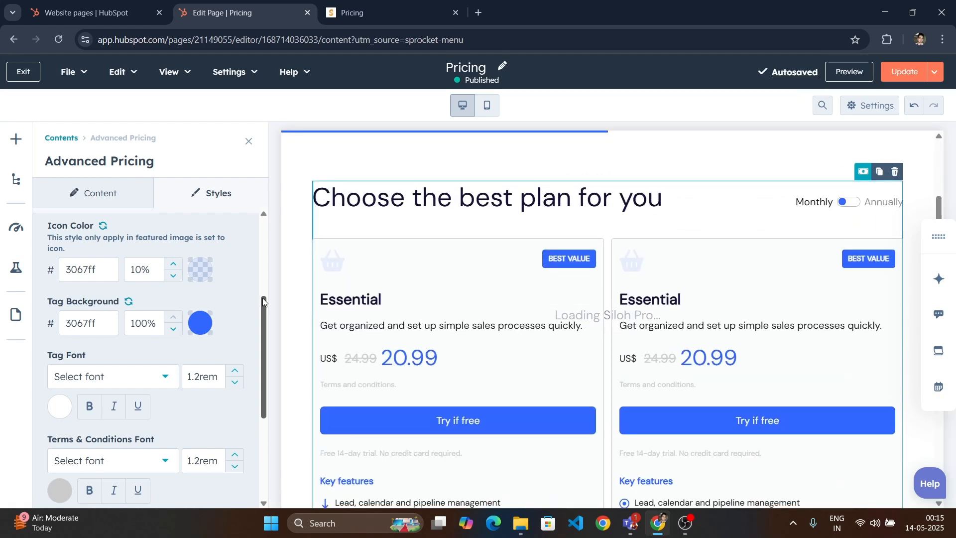
# Review the Tag Background color, underline the Tag Font and apply the changes
pyautogui.moveTo(48, 301); pyautogui.dragTo(119, 301)
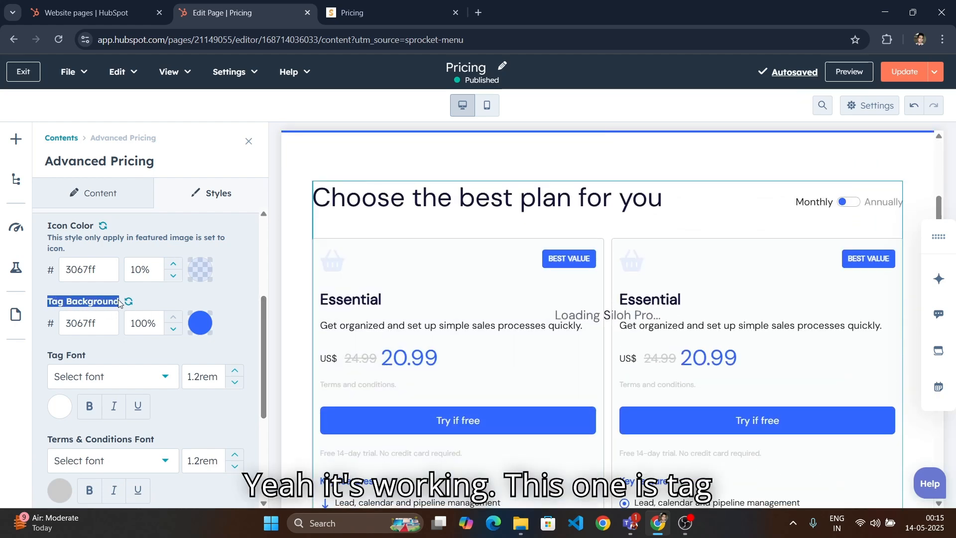
pyautogui.doubleClick(74, 324)
pyautogui.scroll(-3, 118, 312)
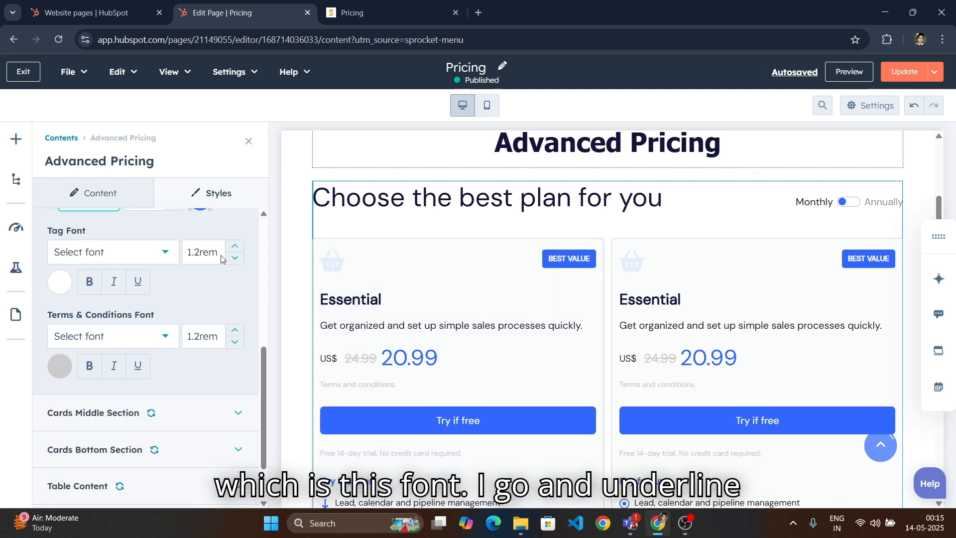
pyautogui.click(137, 281)
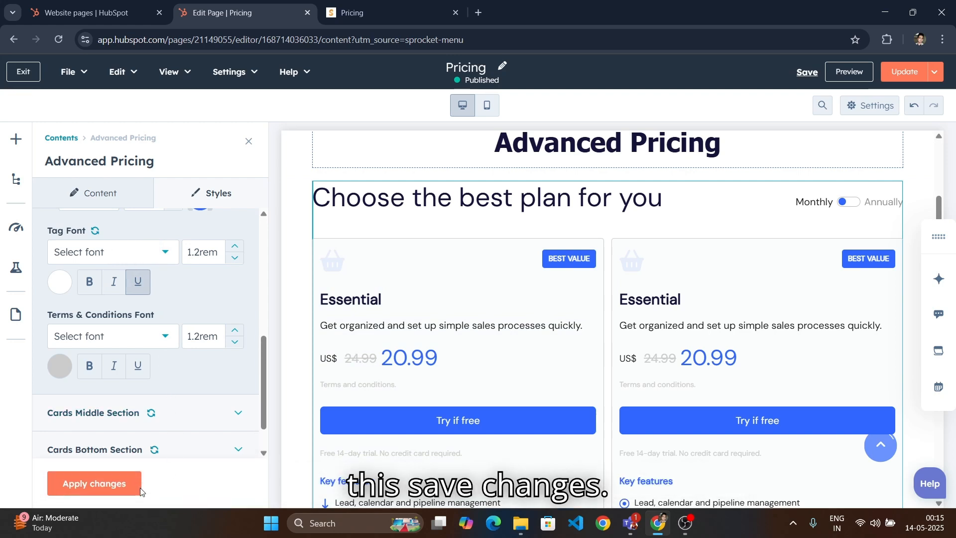
pyautogui.click(130, 493)
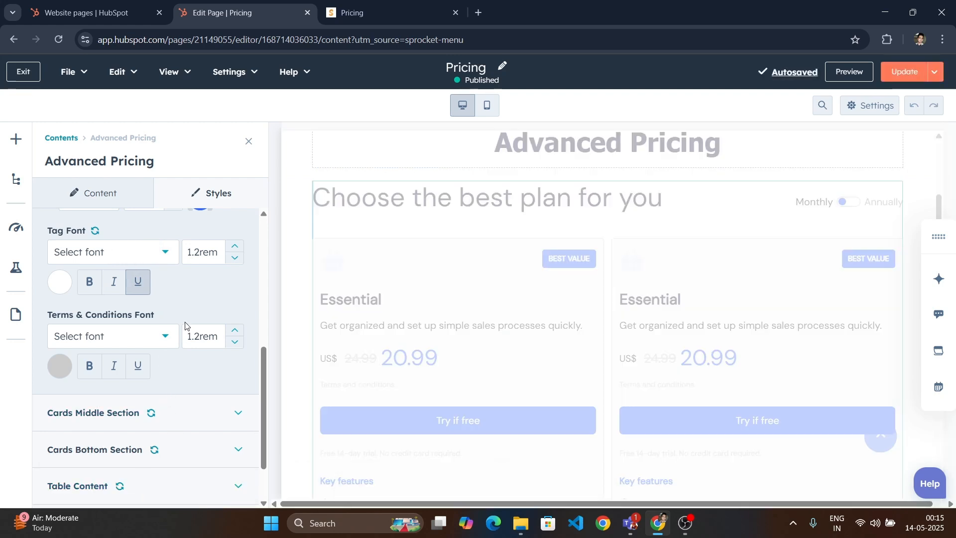
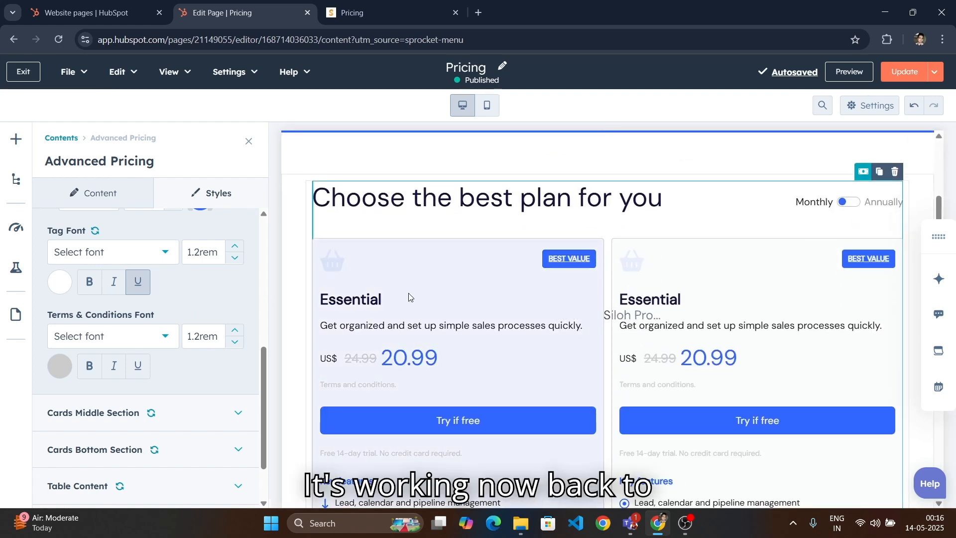
# Locate the Terms & Conditions Font setting in the Cards Top Section and match it to the terms text on the first Essential card
pyautogui.scroll(4, 159, 380)
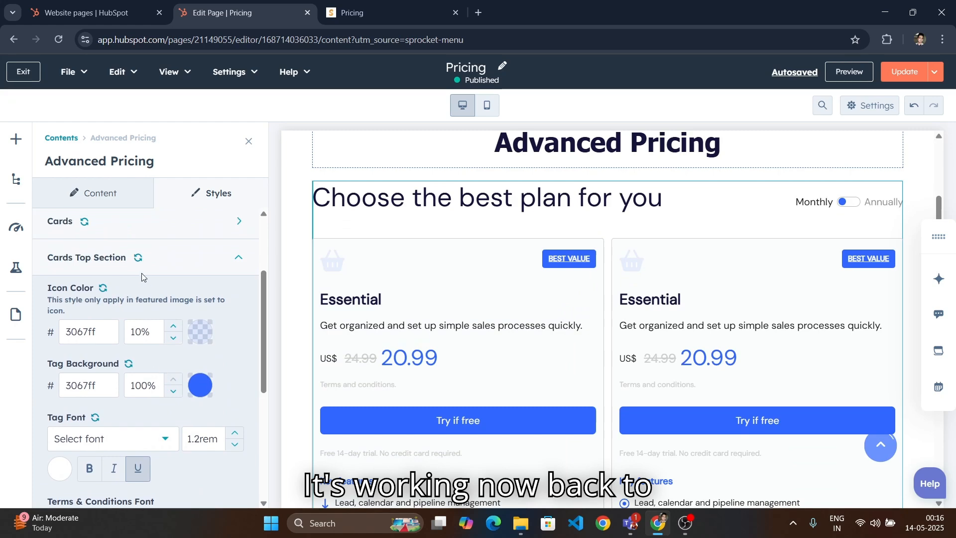
pyautogui.scroll(-3, 112, 404)
pyautogui.moveTo(49, 369); pyautogui.dragTo(165, 379)
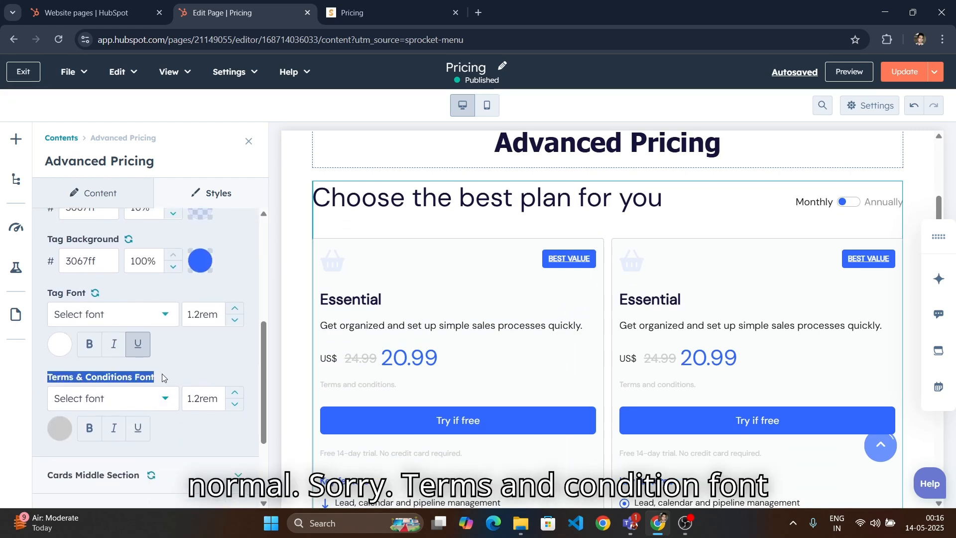
pyautogui.scroll(-1, 403, 323)
pyautogui.moveTo(405, 322); pyautogui.dragTo(328, 319)
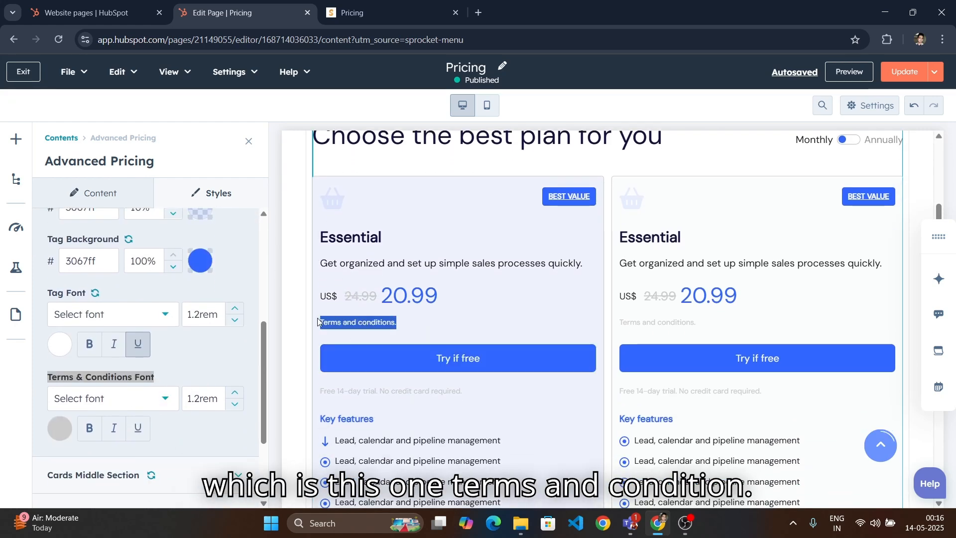
pyautogui.click(172, 377)
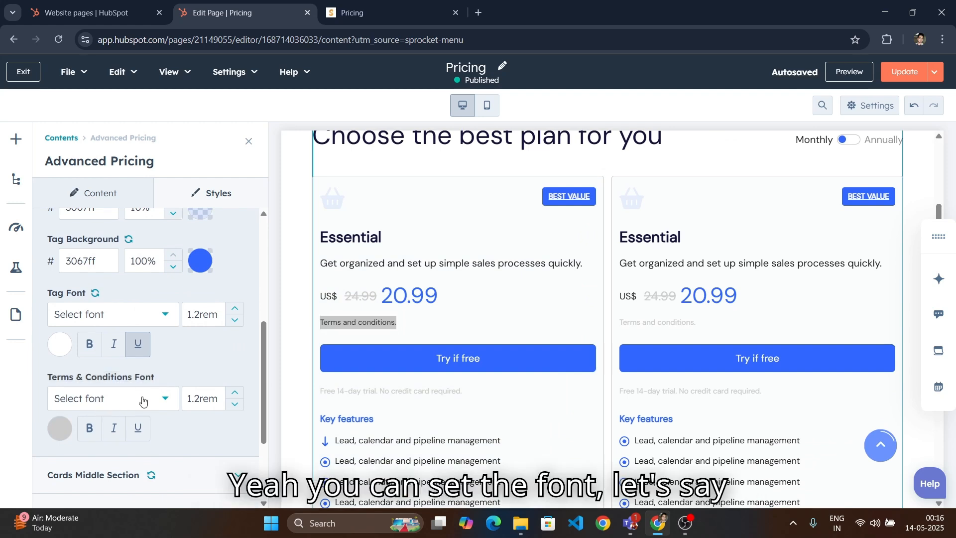
# Examine the font family, size and color options of the Terms & Conditions Font
pyautogui.click(92, 401)
pyautogui.click(92, 401)
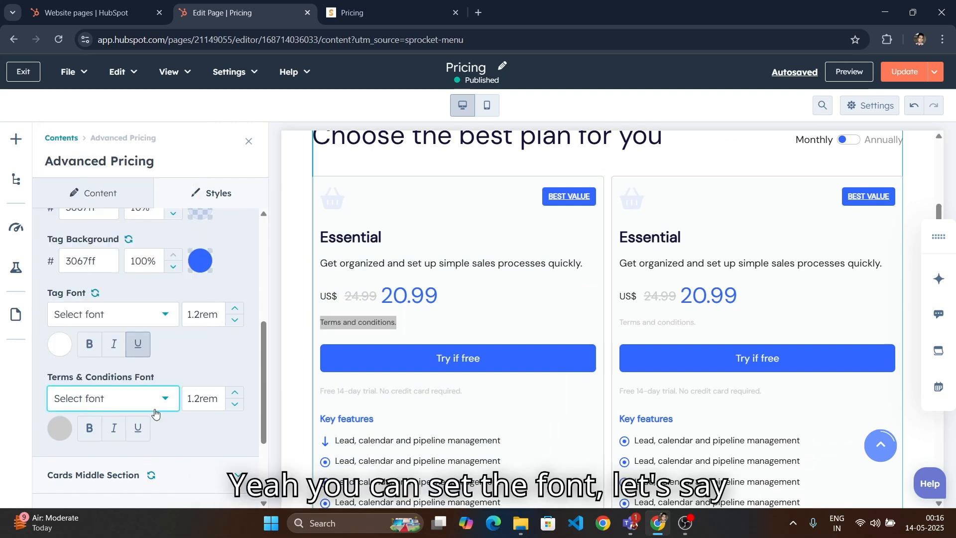
pyautogui.click(172, 405)
pyautogui.click(170, 403)
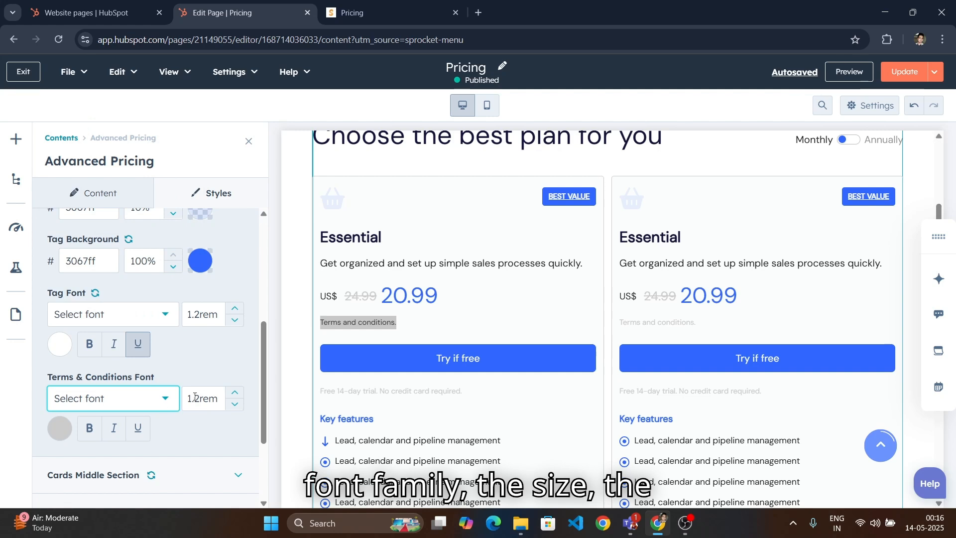
pyautogui.doubleClick(221, 399)
pyautogui.click(59, 428)
pyautogui.click(60, 429)
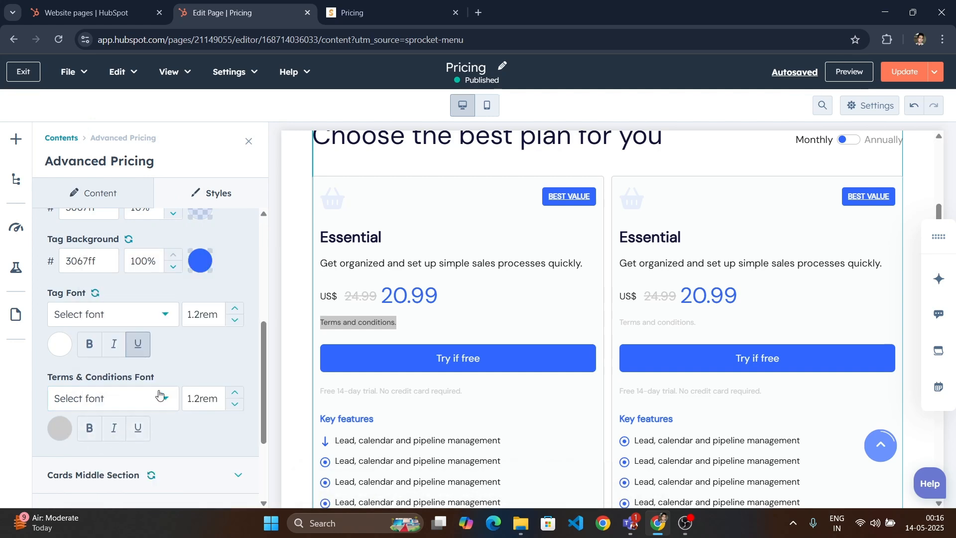
# Reset the Cards Top Section styles to their defaults and reopen the section to check its font settings
pyautogui.scroll(4, 187, 357)
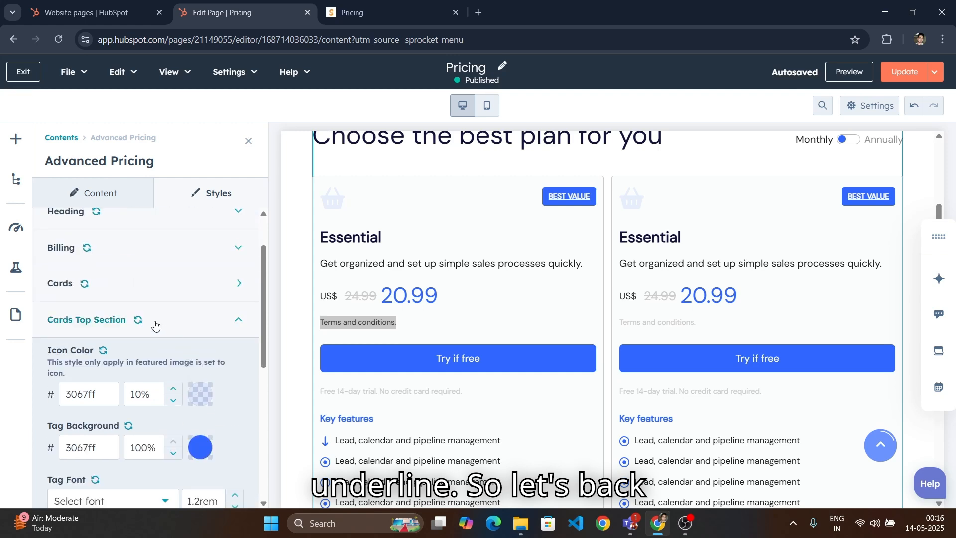
pyautogui.click(142, 321)
pyautogui.click(180, 325)
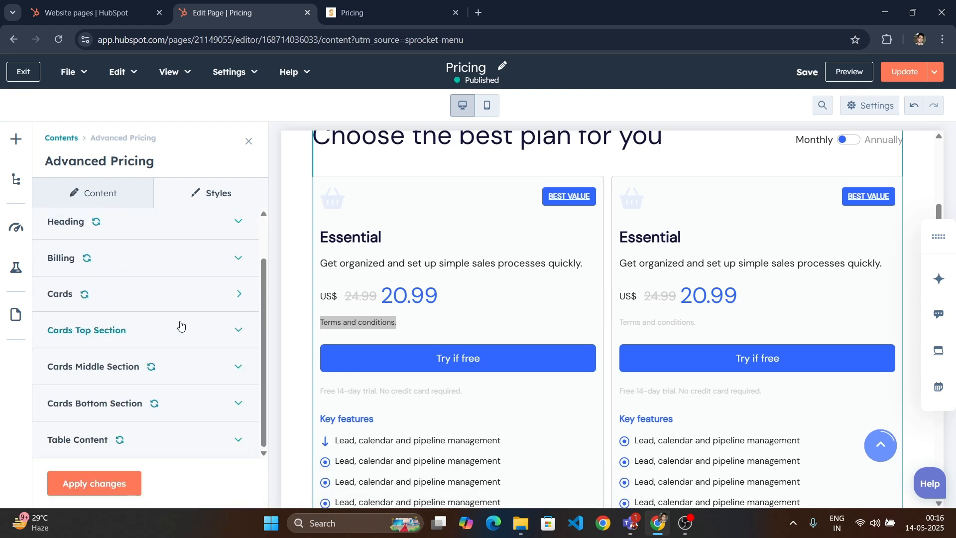
pyautogui.click(180, 325)
pyautogui.scroll(-5, 181, 325)
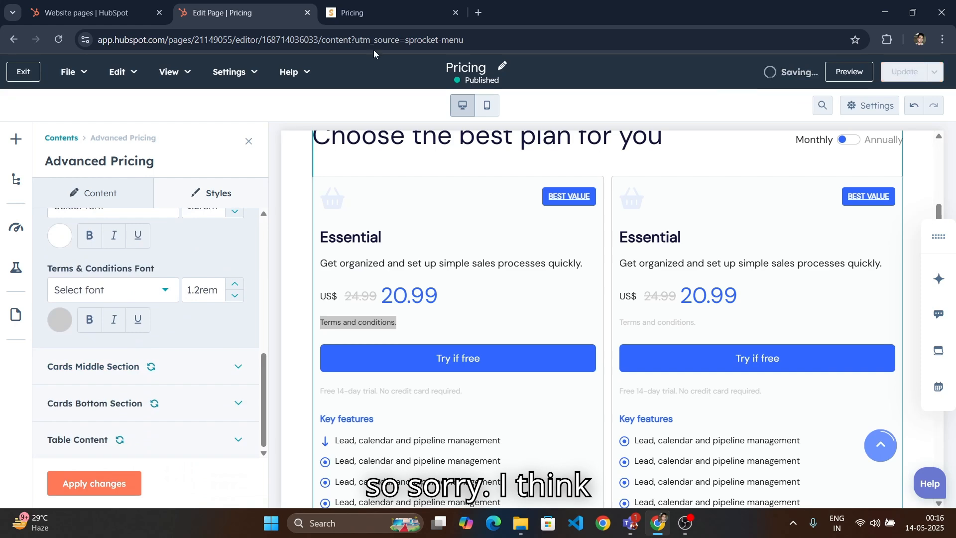
# Undo the Cards Top Section reset and check the reloaded page
pyautogui.click(914, 105)
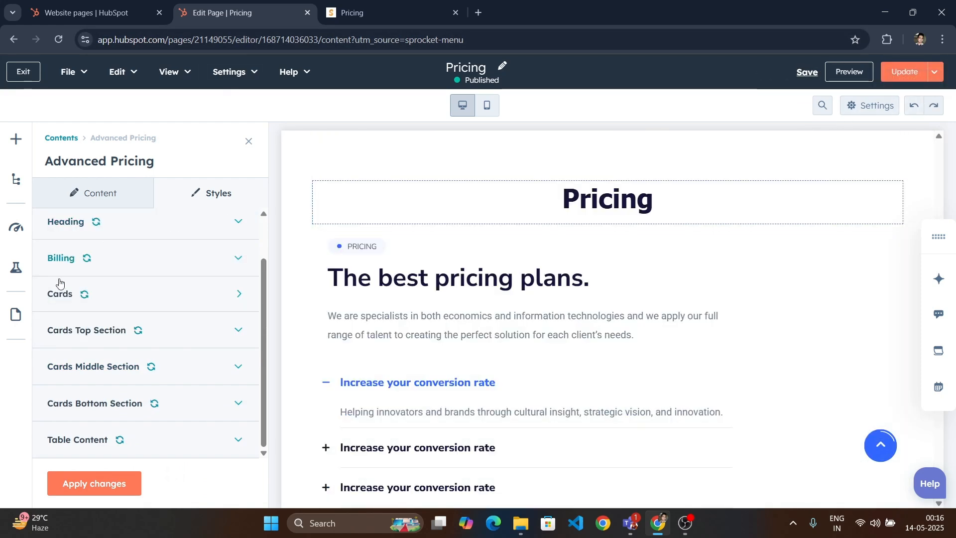
pyautogui.scroll(6, 444, 315)
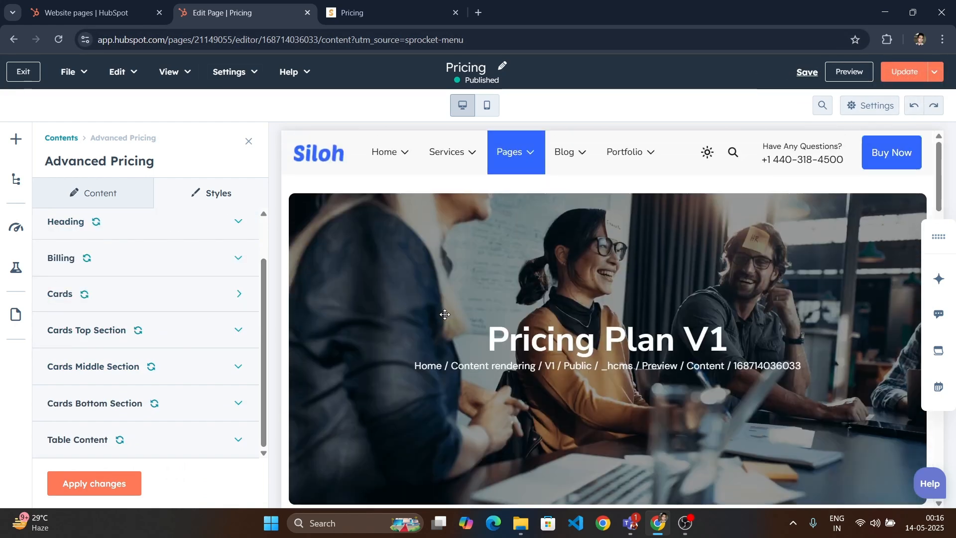
pyautogui.scroll(-13, 446, 315)
pyautogui.scroll(14, 452, 315)
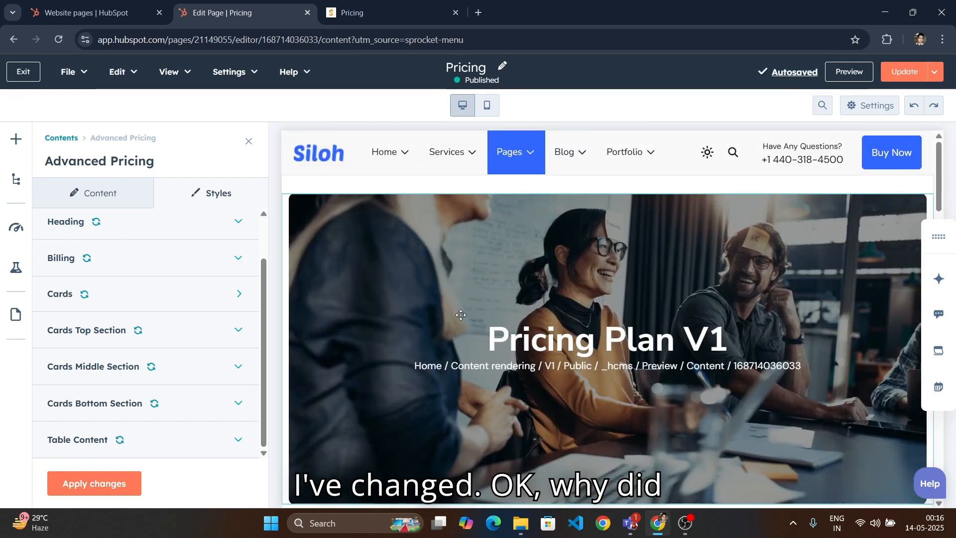
pyautogui.scroll(-7, 451, 314)
pyautogui.scroll(1, 511, 295)
pyautogui.scroll(1, 868, 137)
# Undo the Tag Font underline and the Icon Color opacity change, and check the pricing cards in the preview
pyautogui.click(914, 105)
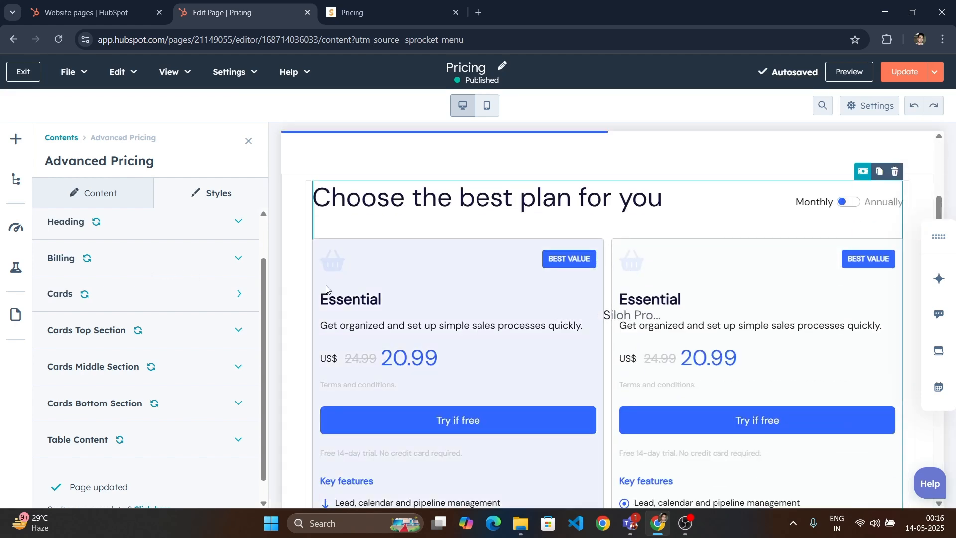
pyautogui.click(908, 108)
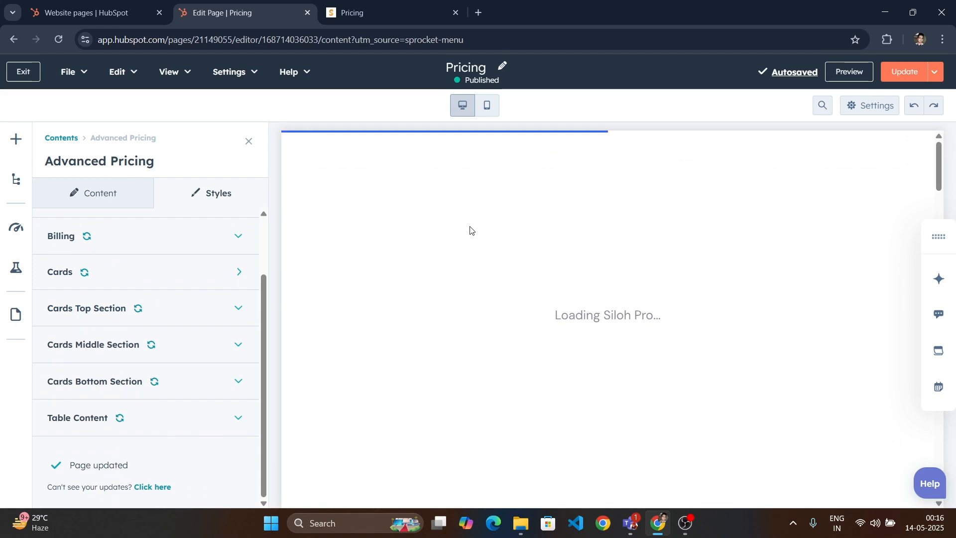
pyautogui.scroll(-3, 491, 352)
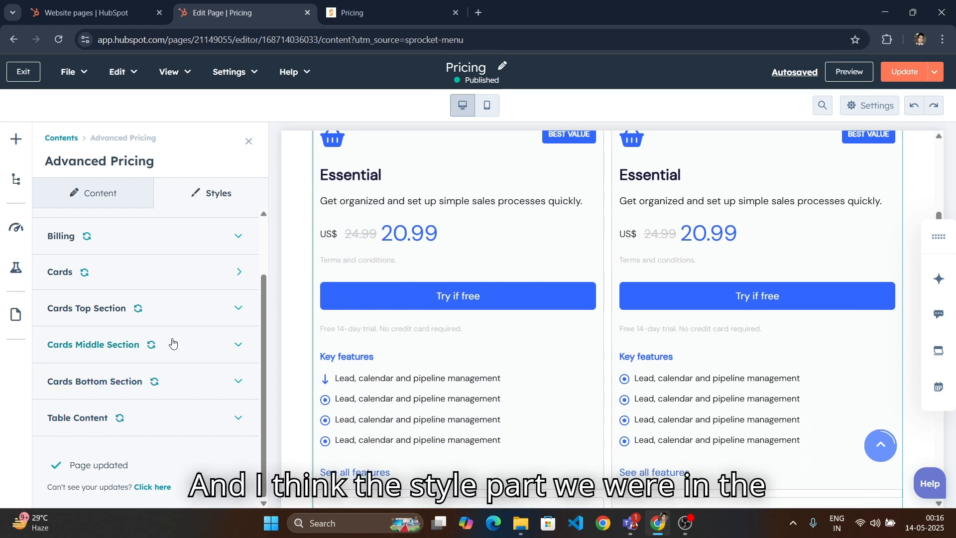
pyautogui.scroll(2, 191, 259)
pyautogui.scroll(-2, 180, 304)
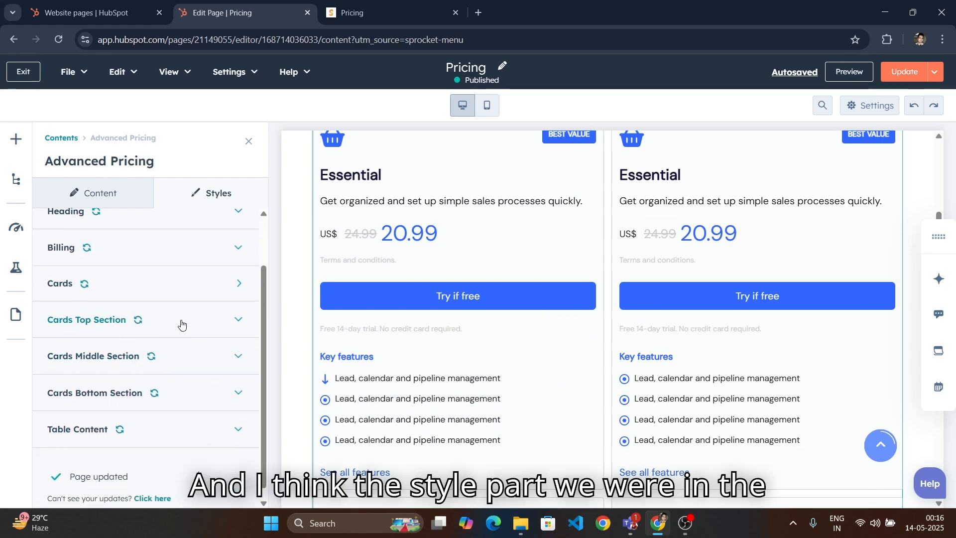
pyautogui.scroll(3, 357, 220)
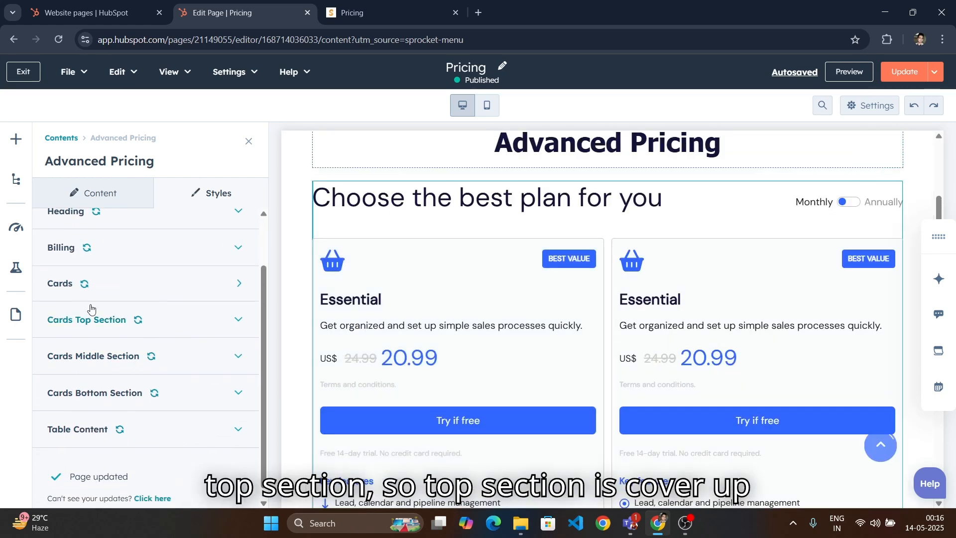
# Expand the Cards Middle Section styles and match the Currency Font and Amount Font settings to the price on the first Essential card
pyautogui.click(177, 356)
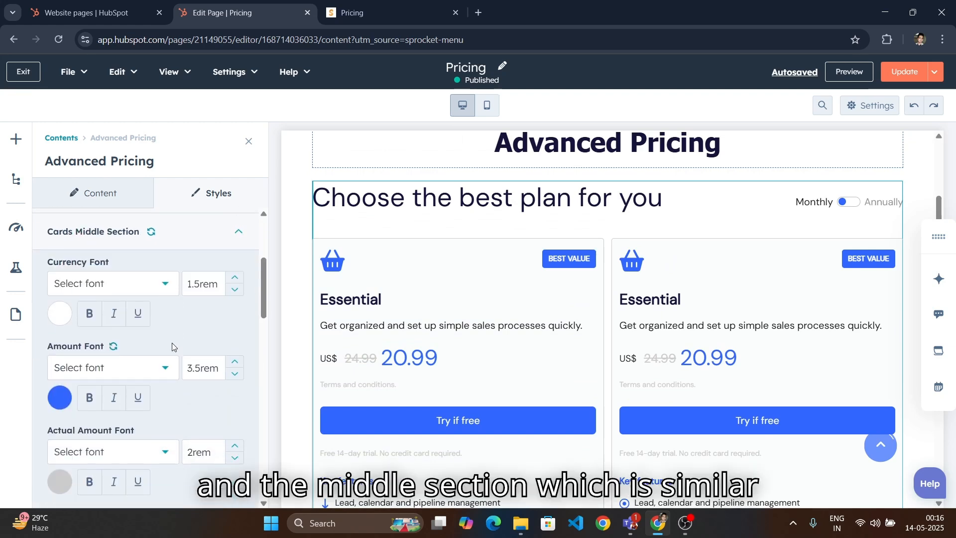
pyautogui.moveTo(123, 262); pyautogui.dragTo(39, 269)
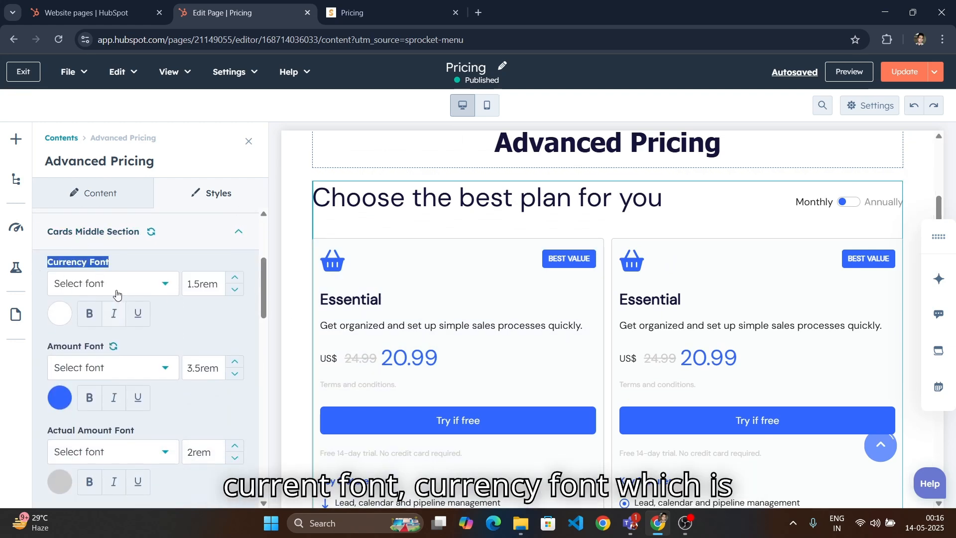
pyautogui.doubleClick(322, 357)
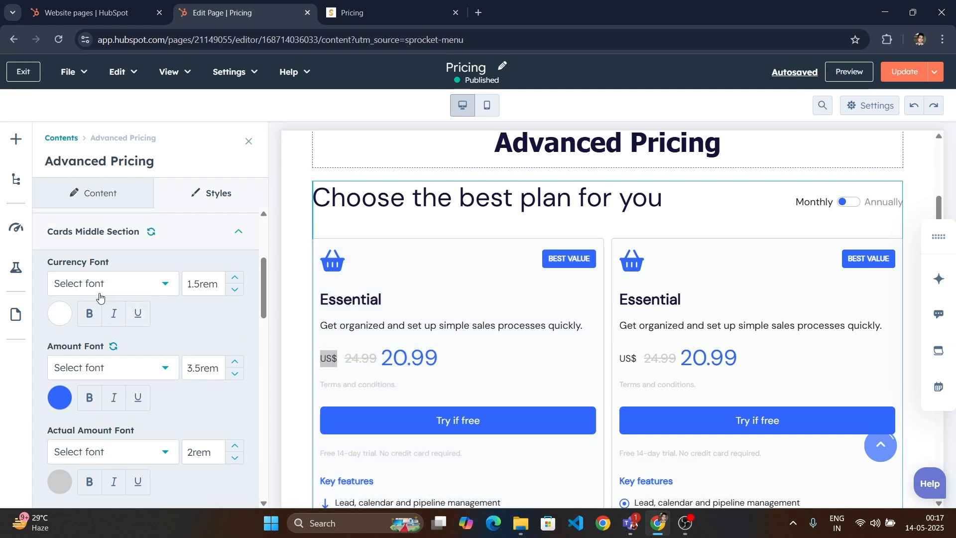
pyautogui.scroll(-3, 118, 329)
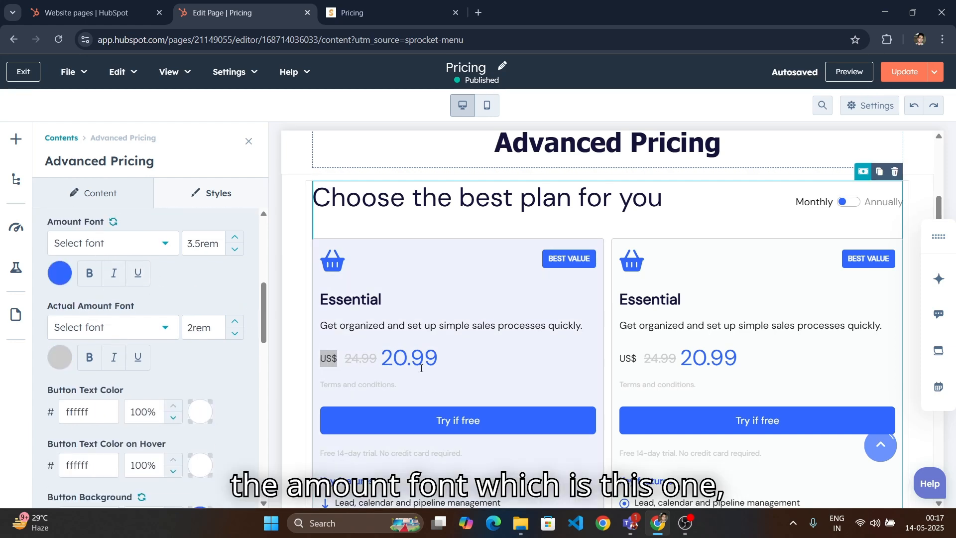
pyautogui.moveTo(381, 357)
pyautogui.mouseDown()
pyautogui.moveTo(456, 357)
pyautogui.moveTo(400, 355)
pyautogui.mouseUp()
pyautogui.click(456, 357)
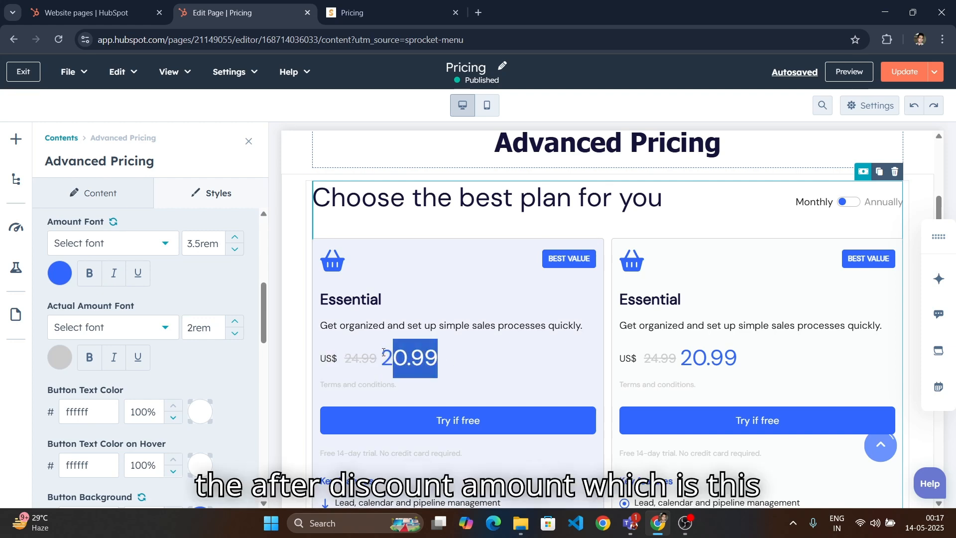
# Underline the Amount Font in the Cards Middle Section and apply the changes
pyautogui.scroll(1, 185, 327)
pyautogui.click(138, 335)
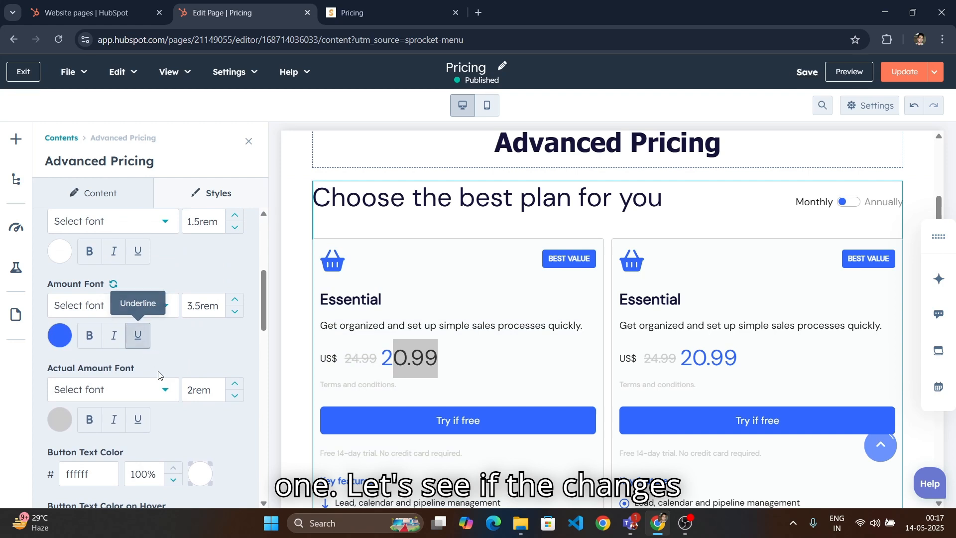
pyautogui.click(121, 483)
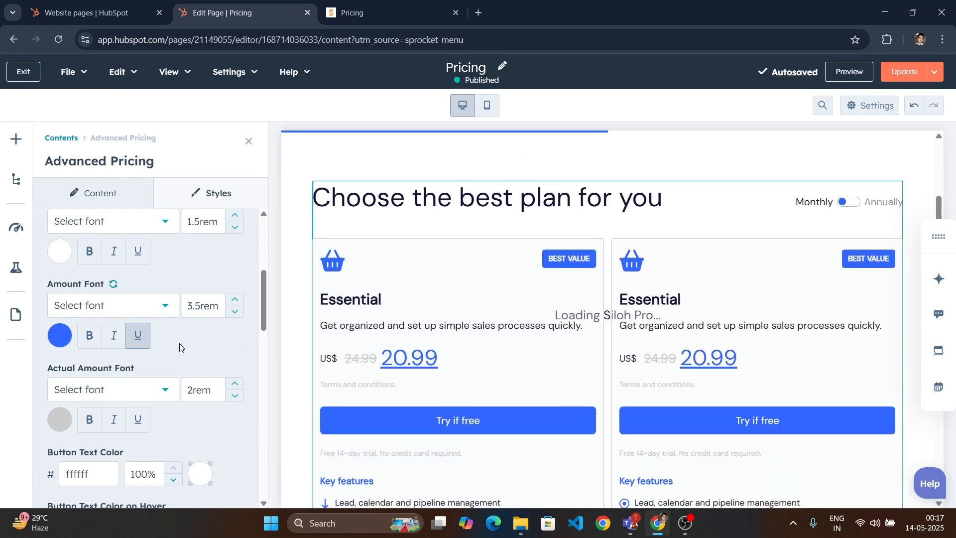
pyautogui.scroll(-2, 145, 437)
pyautogui.scroll(3, 146, 430)
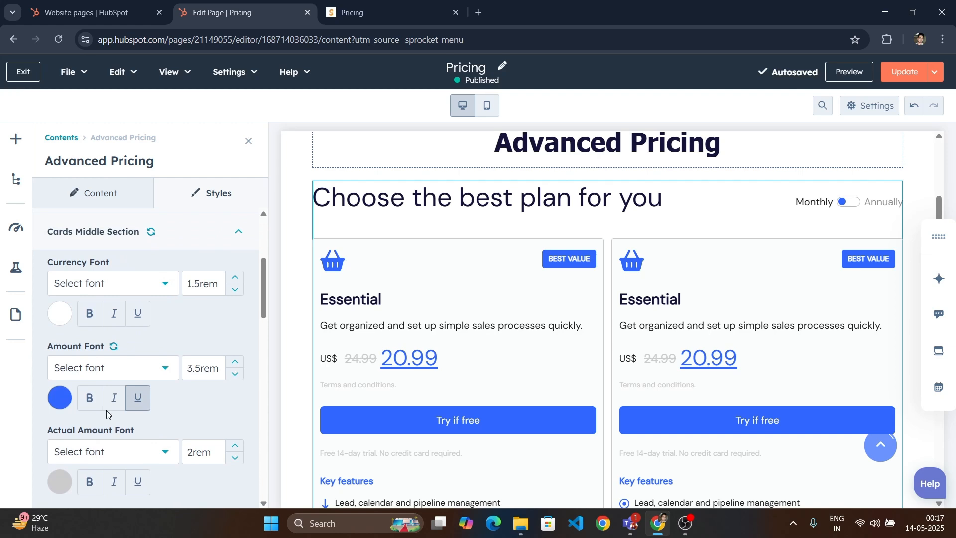
# Review the Amount Font options, remove the font's underline and apply the changes
pyautogui.moveTo(40, 349); pyautogui.dragTo(174, 407)
pyautogui.click(190, 416)
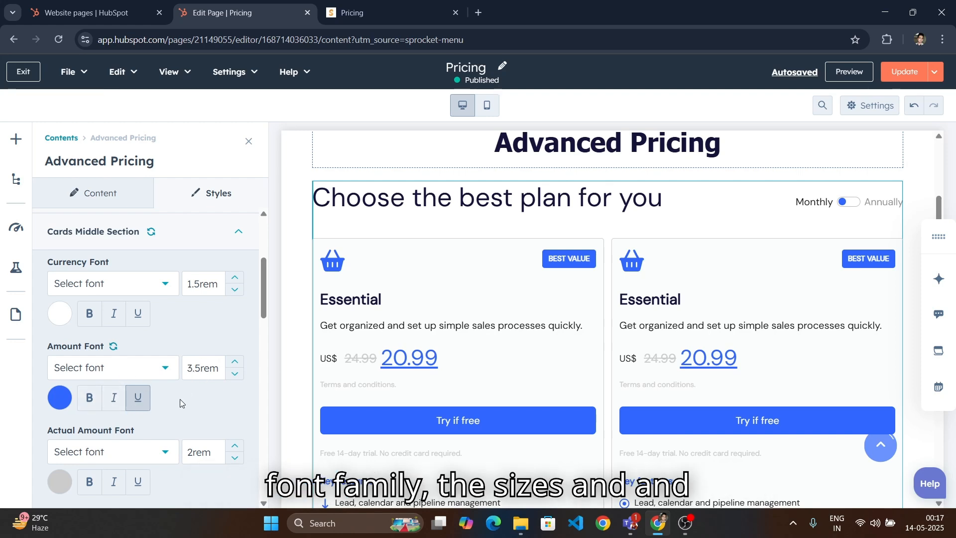
pyautogui.click(138, 398)
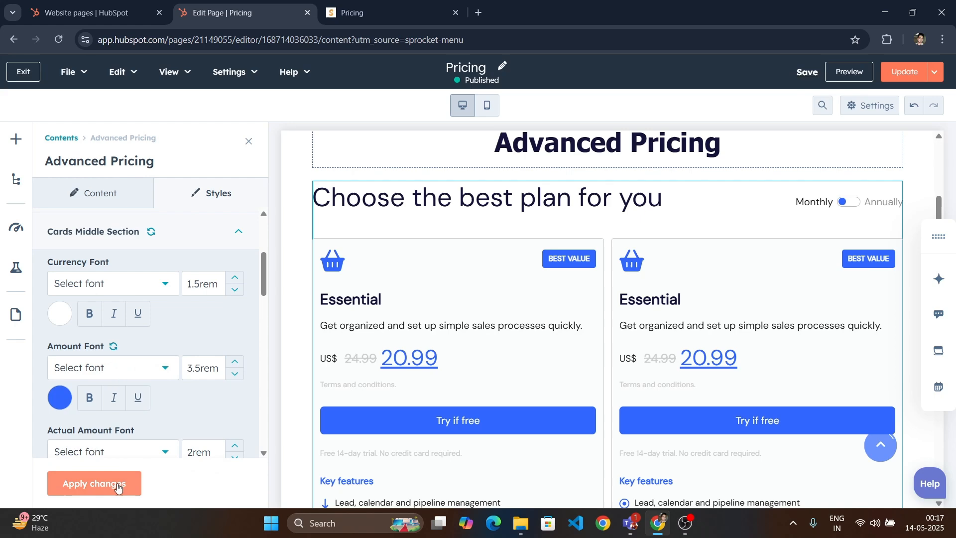
pyautogui.click(118, 486)
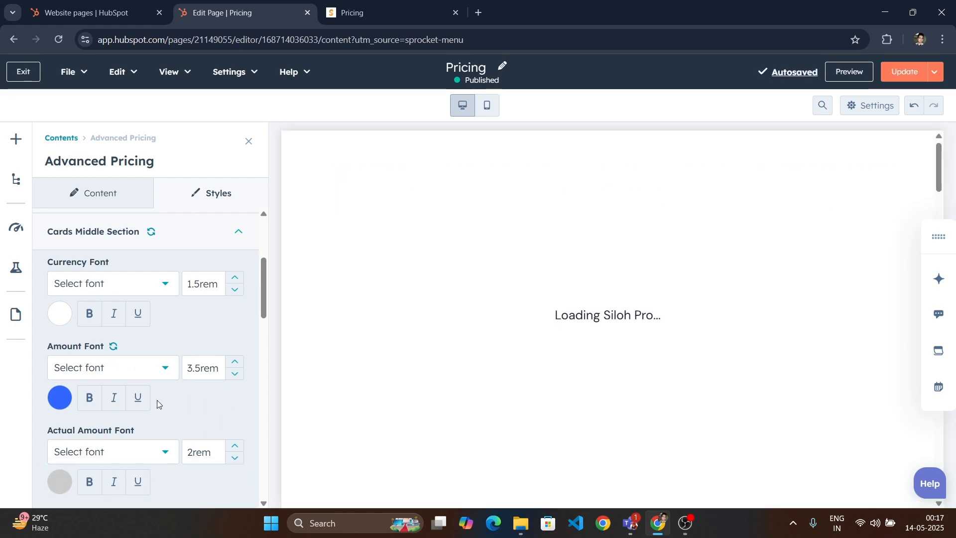
# Match the Actual Amount Font to the crossed-out price and the Button Text Color to the button on the first Essential card
pyautogui.scroll(-2, 179, 372)
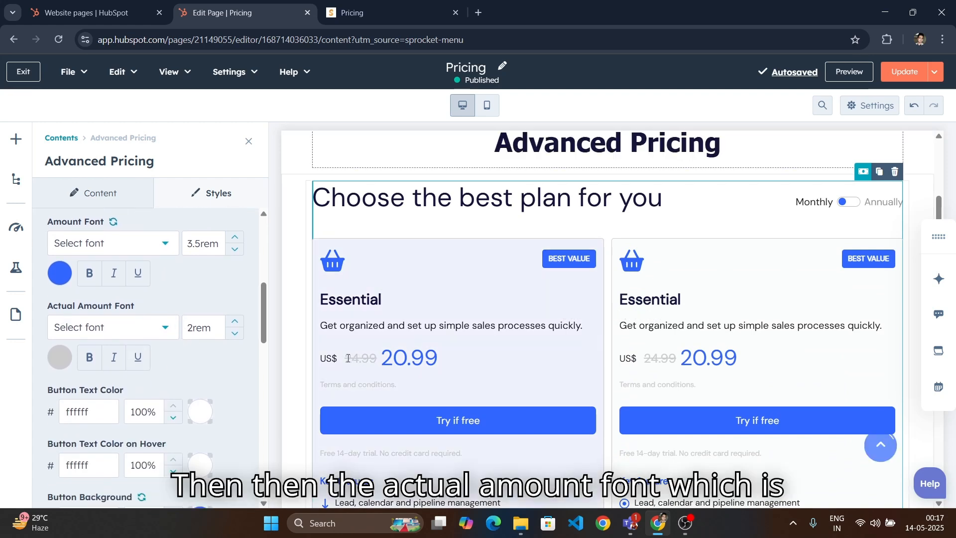
pyautogui.moveTo(347, 358); pyautogui.dragTo(441, 359)
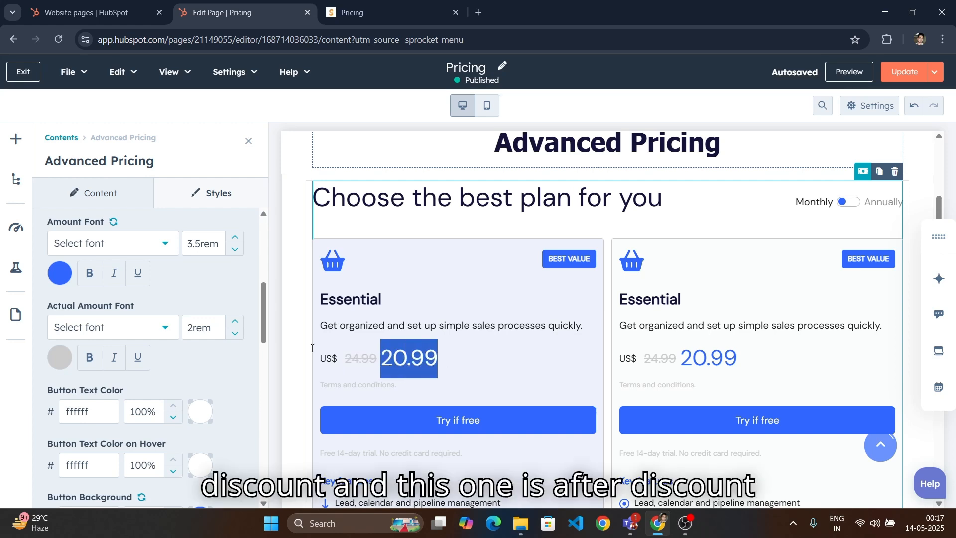
pyautogui.scroll(1, 145, 293)
pyautogui.scroll(-3, 148, 317)
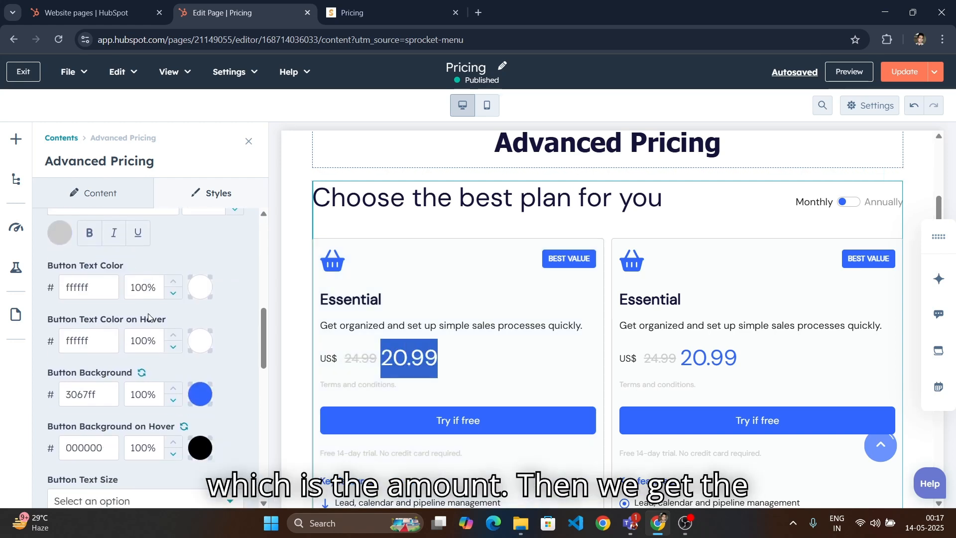
pyautogui.moveTo(138, 273); pyautogui.dragTo(54, 273)
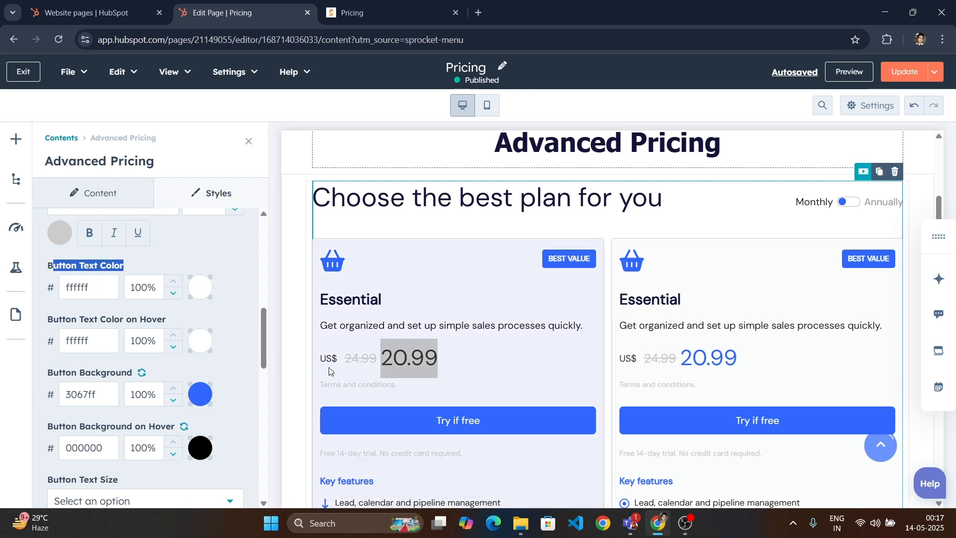
pyautogui.scroll(-1, 343, 367)
pyautogui.click(148, 266)
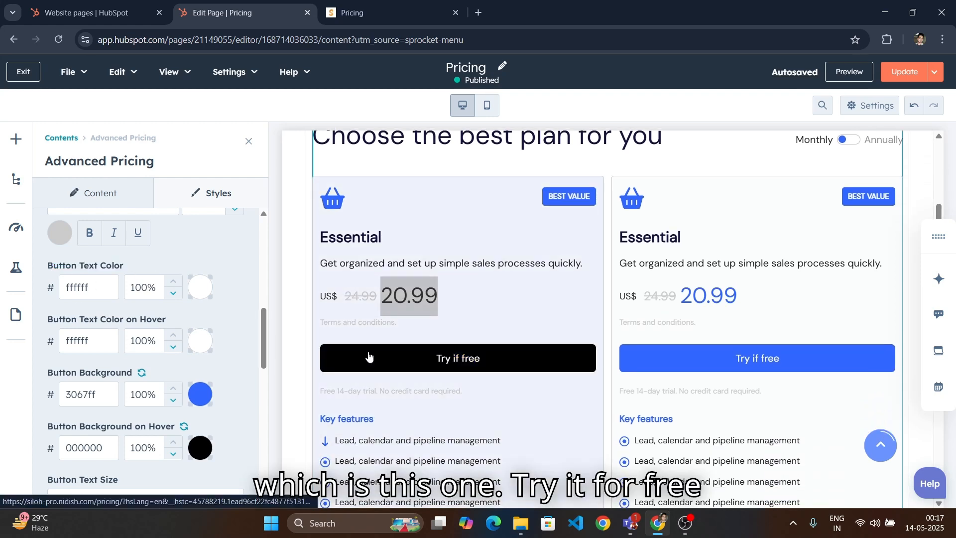
# Compare the Button Text Color on Hover, Button Background and Button Background on Hover settings with the button on the first Essential card
pyautogui.moveTo(46, 319); pyautogui.dragTo(188, 319)
pyautogui.click(187, 319)
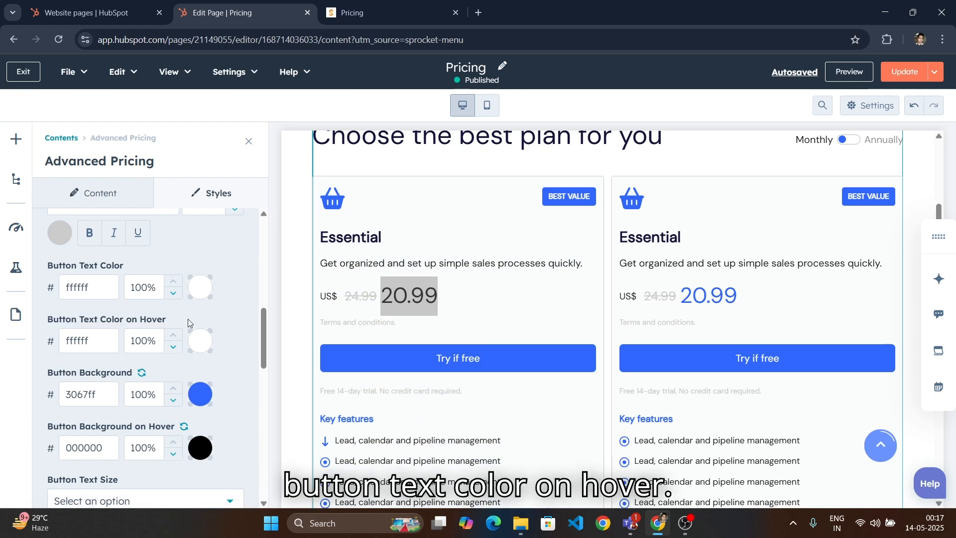
pyautogui.scroll(-1, 160, 305)
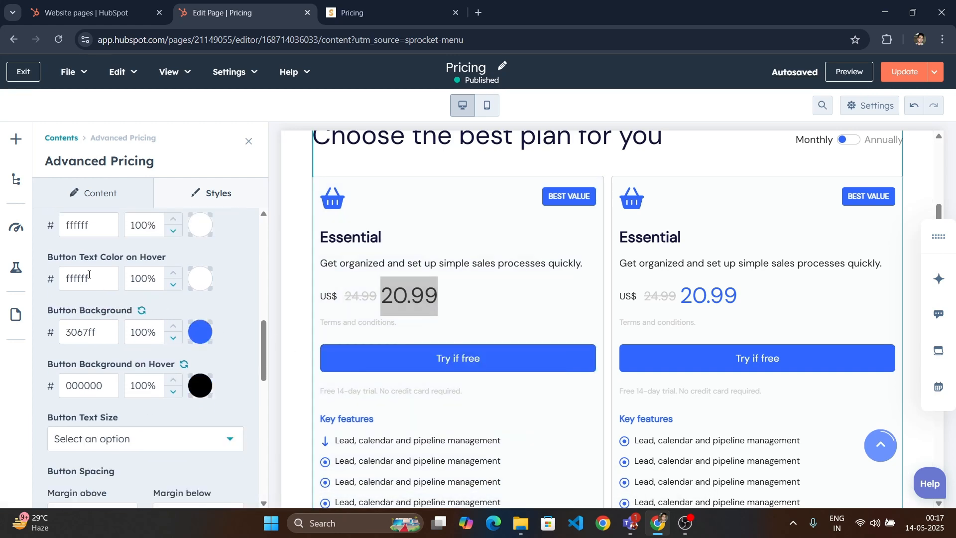
pyautogui.moveTo(167, 257); pyautogui.dragTo(56, 259)
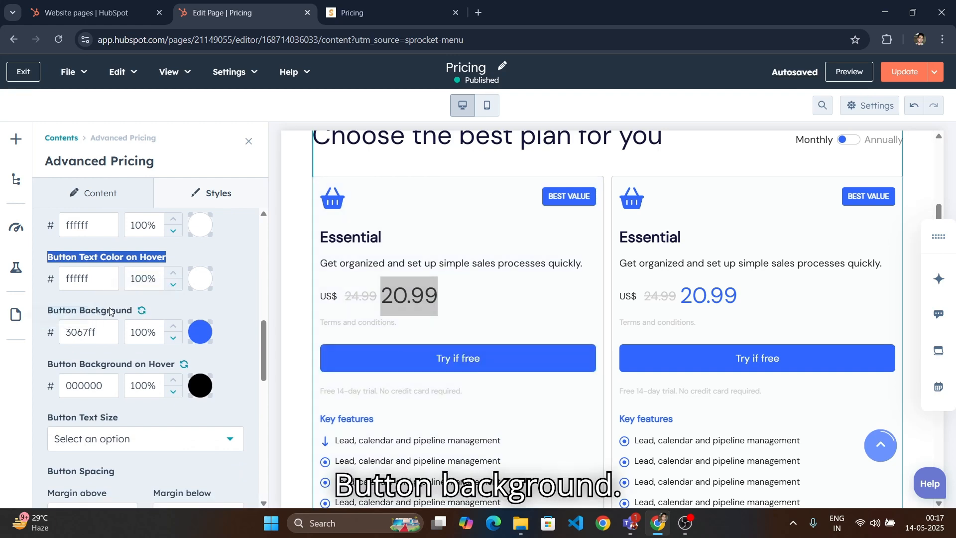
pyautogui.click(239, 259)
pyautogui.scroll(3, 213, 282)
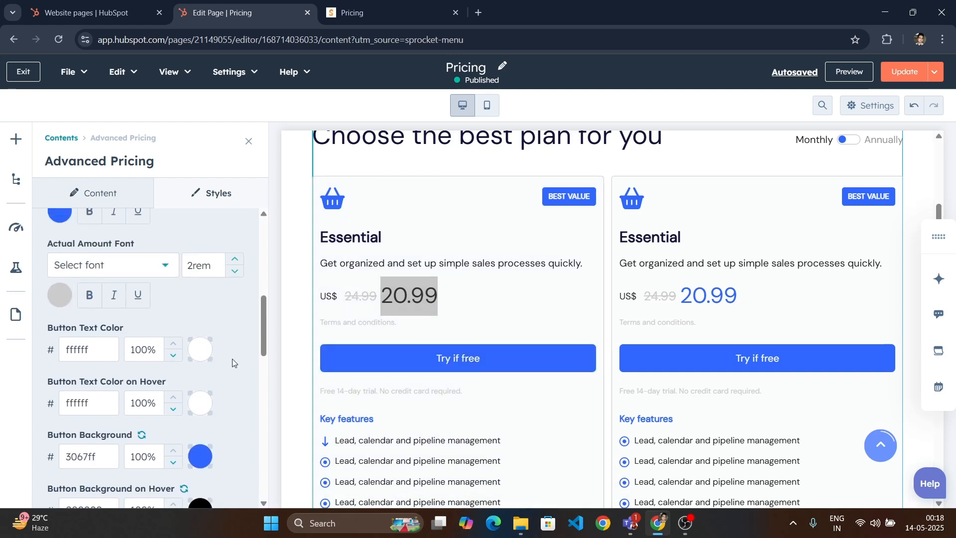
pyautogui.scroll(-1, 185, 388)
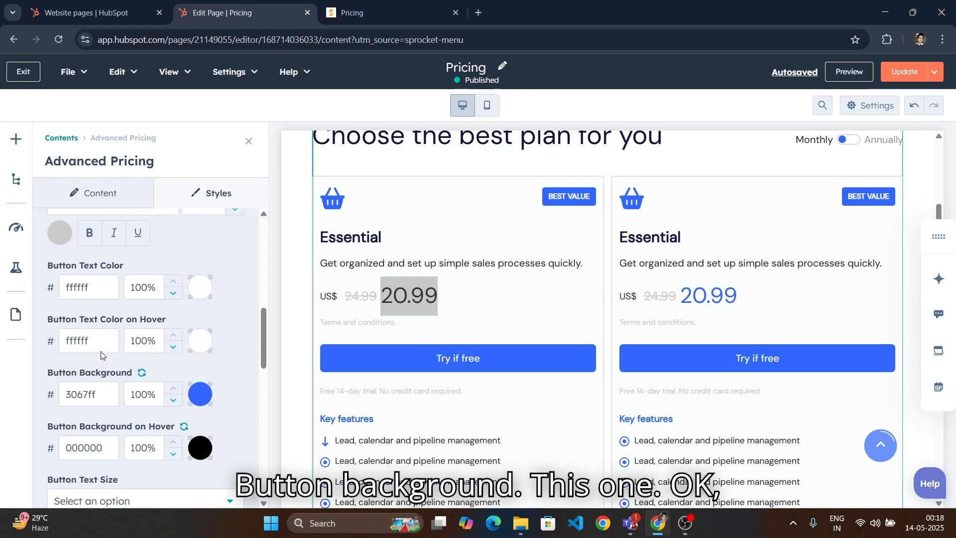
pyautogui.scroll(-1, 87, 367)
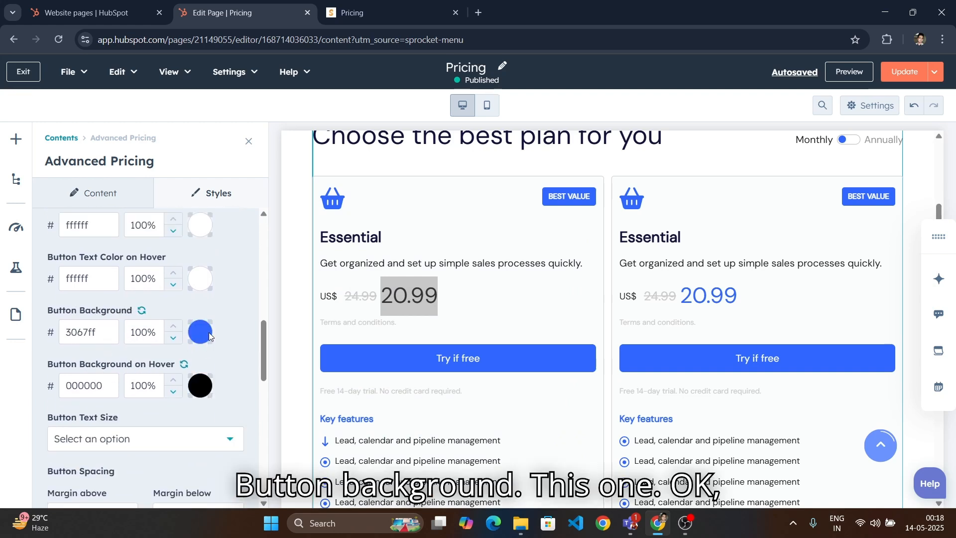
pyautogui.scroll(-1, 149, 323)
pyautogui.moveTo(47, 302); pyautogui.dragTo(171, 305)
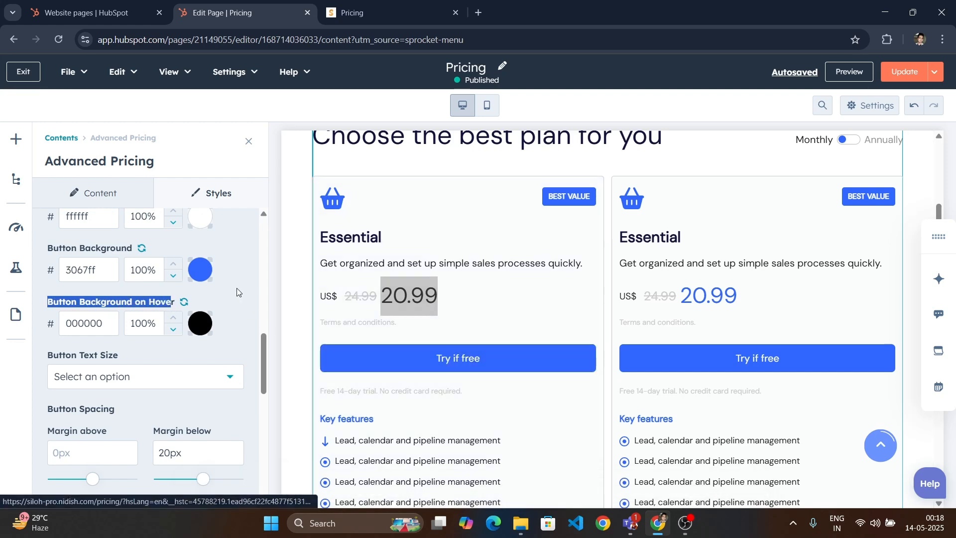
pyautogui.click(274, 341)
pyautogui.scroll(1, 228, 318)
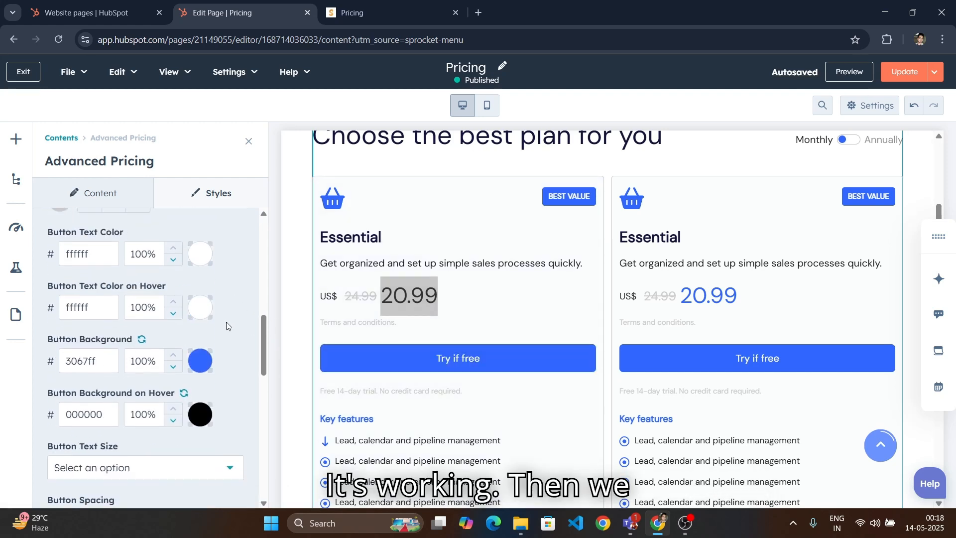
# Review the heading sizes offered for Button Text Size without choosing one
pyautogui.scroll(-1, 226, 321)
pyautogui.click(142, 375)
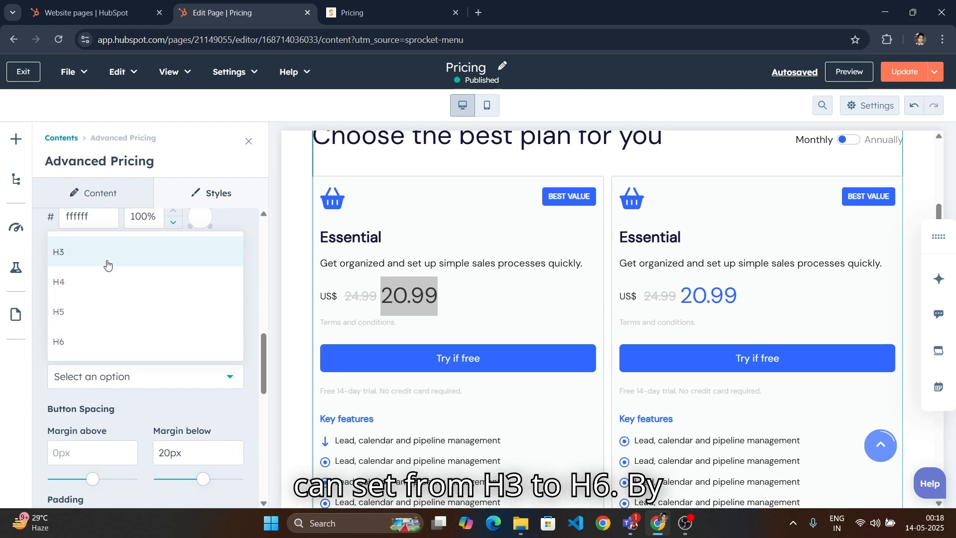
pyautogui.click(152, 402)
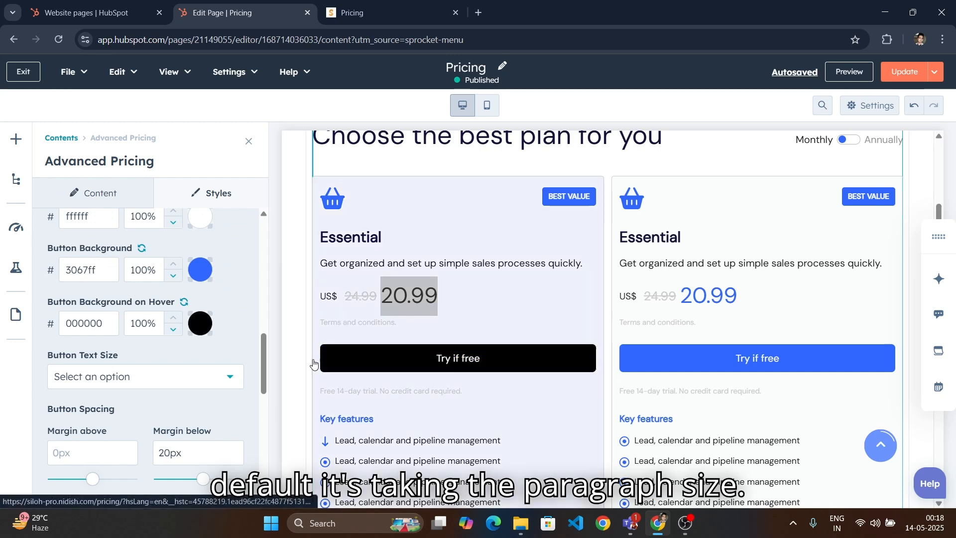
# Set the button's top and bottom padding to 20px under Button Spacing and apply the changes
pyautogui.scroll(-1, 133, 373)
pyautogui.scroll(-3, 134, 373)
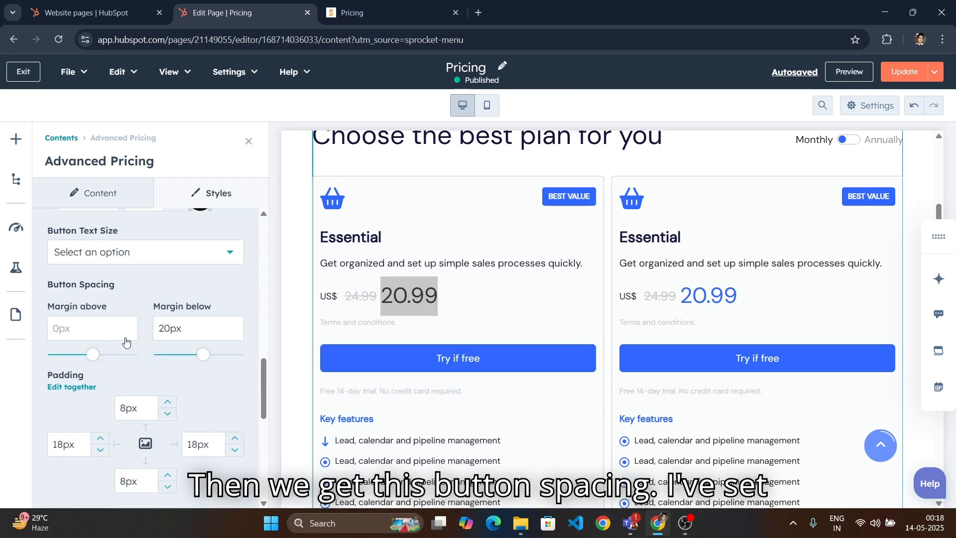
pyautogui.moveTo(128, 287); pyautogui.dragTo(41, 286)
pyautogui.scroll(-3, 143, 326)
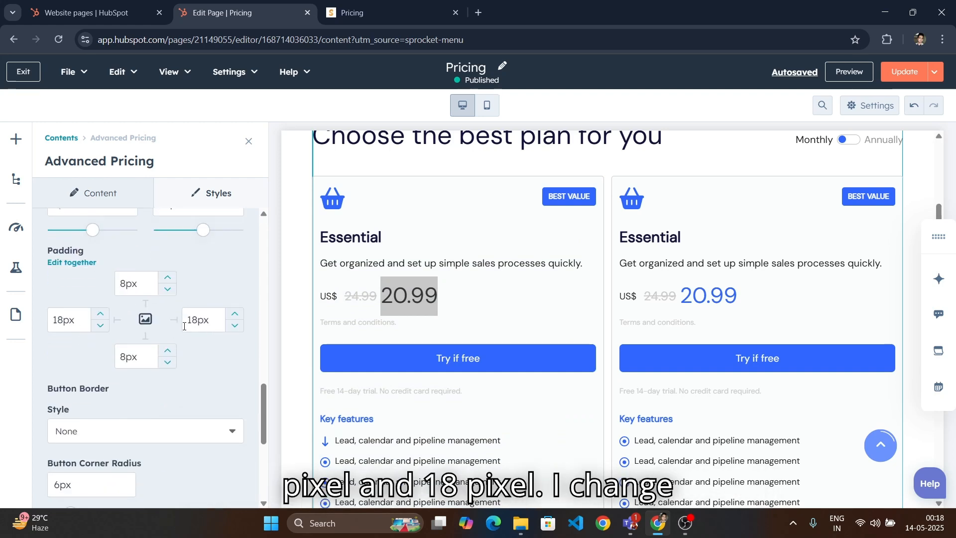
pyautogui.scroll(-2, 184, 326)
pyautogui.scroll(2, 178, 324)
pyautogui.click(146, 282)
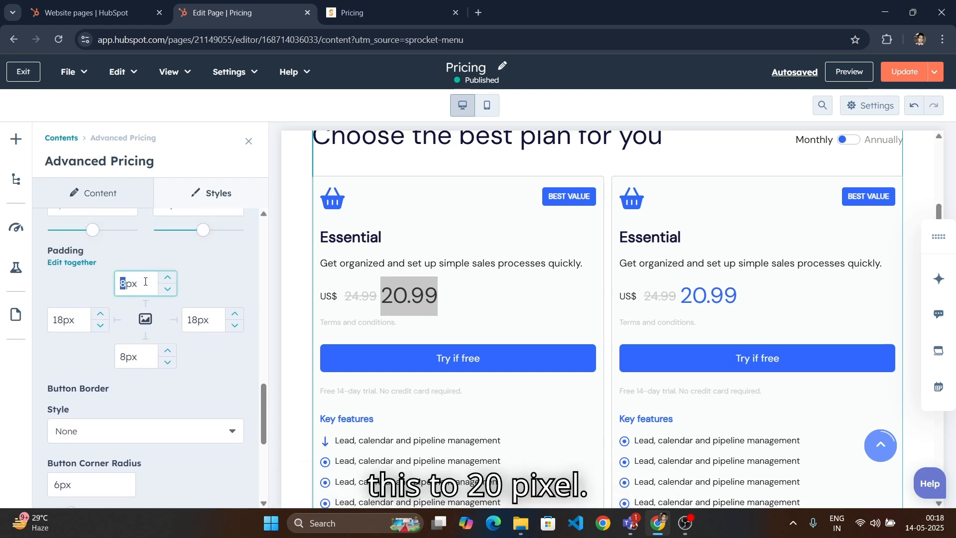
pyautogui.write('20')
pyautogui.click(142, 356)
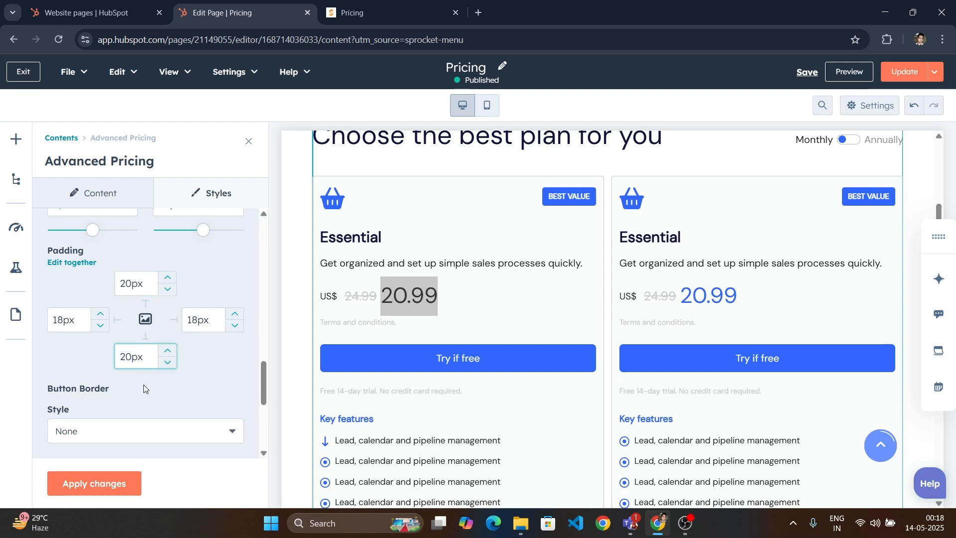
pyautogui.click(124, 483)
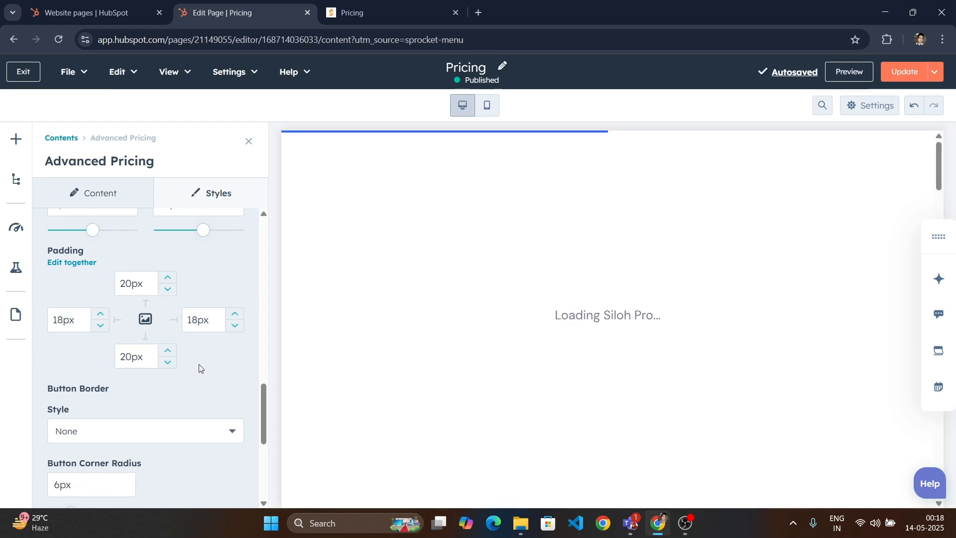
pyautogui.scroll(-1, 368, 432)
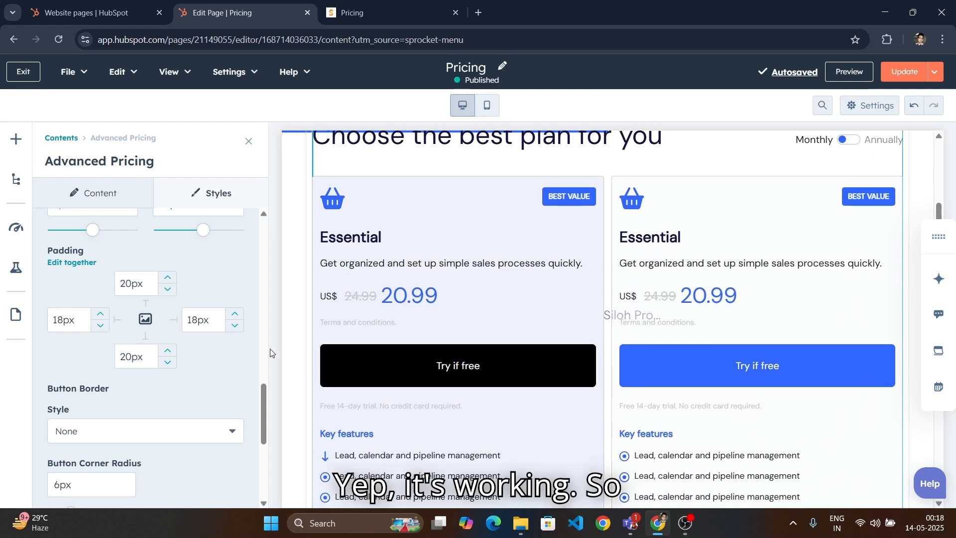
# Reset the Button Spacing to its default values and check the Margin below setting against the gap under the button
pyautogui.scroll(3, 149, 298)
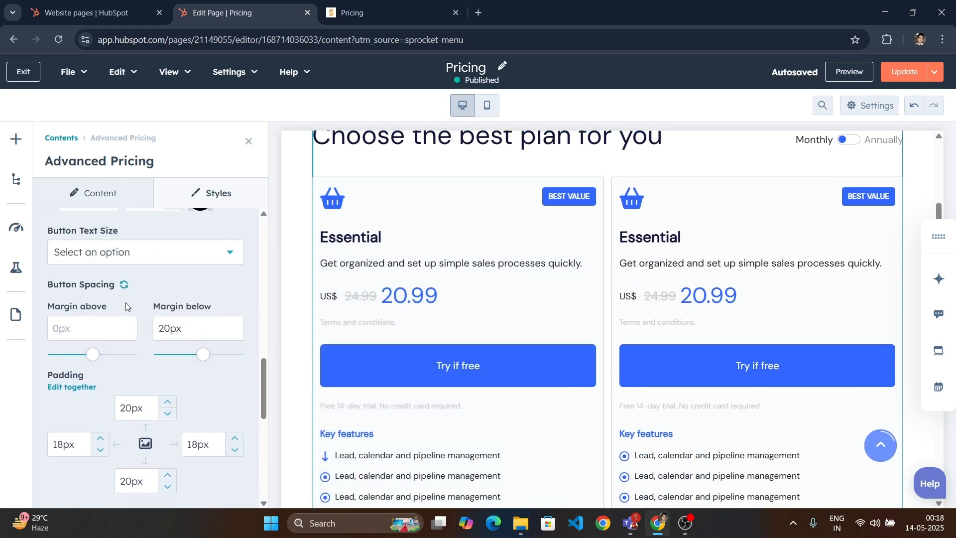
pyautogui.click(124, 287)
pyautogui.scroll(-2, 182, 381)
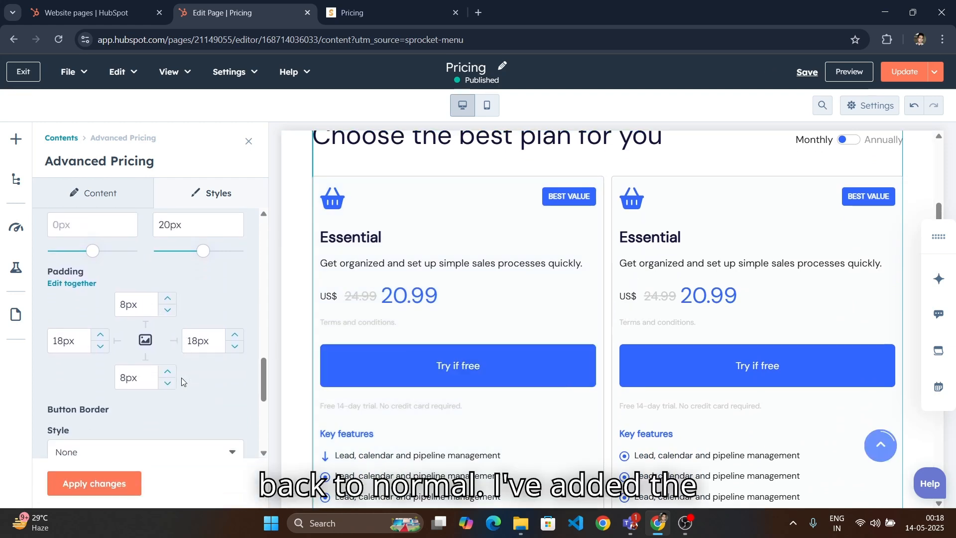
pyautogui.scroll(1, 182, 382)
pyautogui.scroll(1, 180, 316)
pyautogui.moveTo(164, 328); pyautogui.dragTo(412, 401)
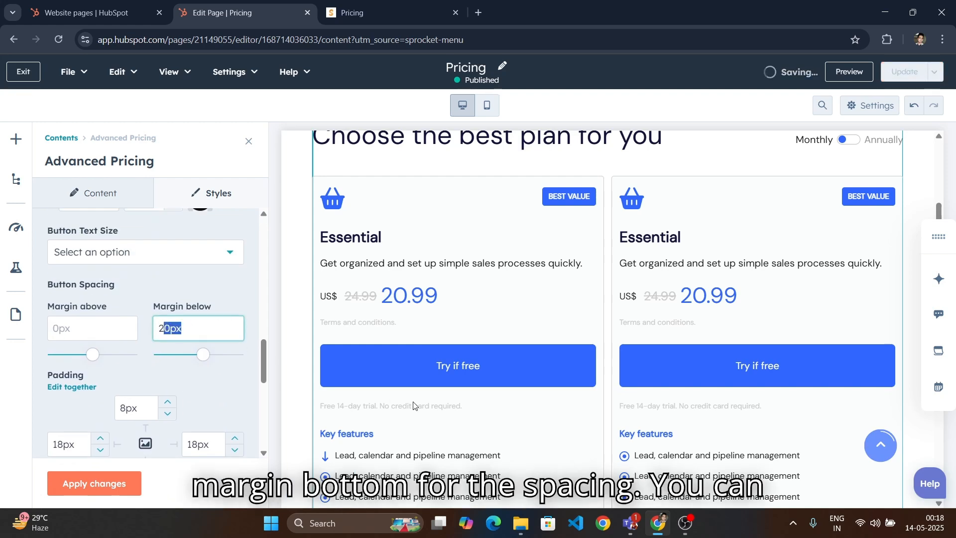
pyautogui.click(209, 366)
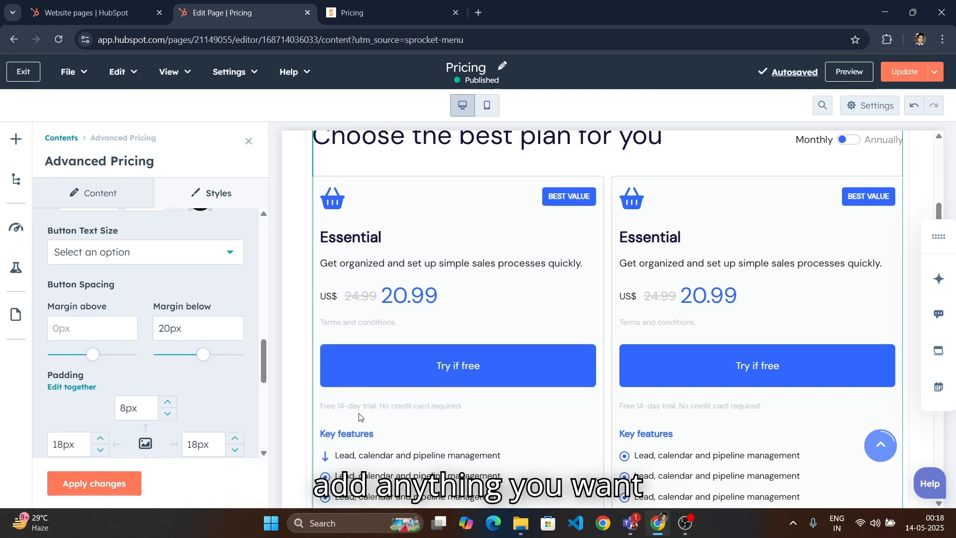
# Review the Button Border, Button Corner Radius and Terms & Conditions Font settings and apply the Button Spacing reset
pyautogui.scroll(-5, 215, 415)
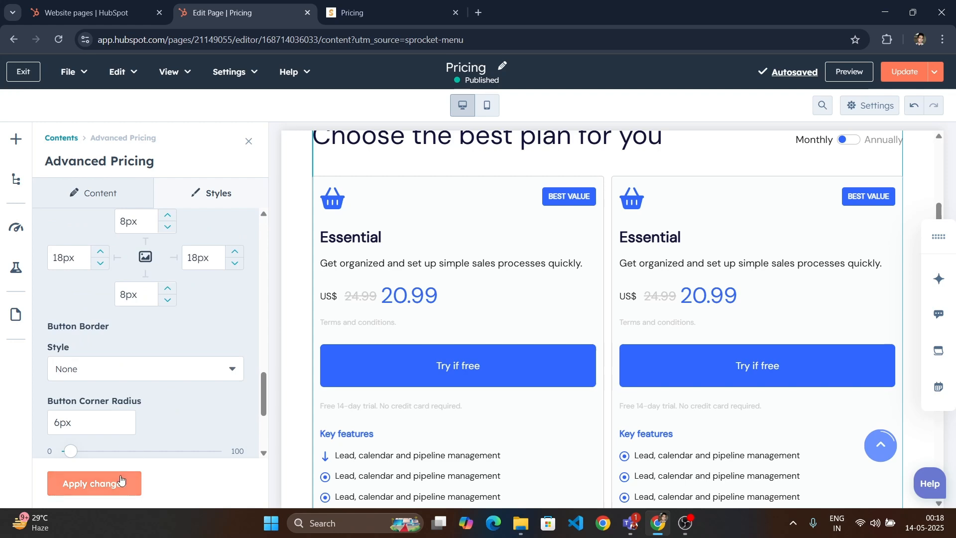
pyautogui.click(183, 312)
pyautogui.click(190, 309)
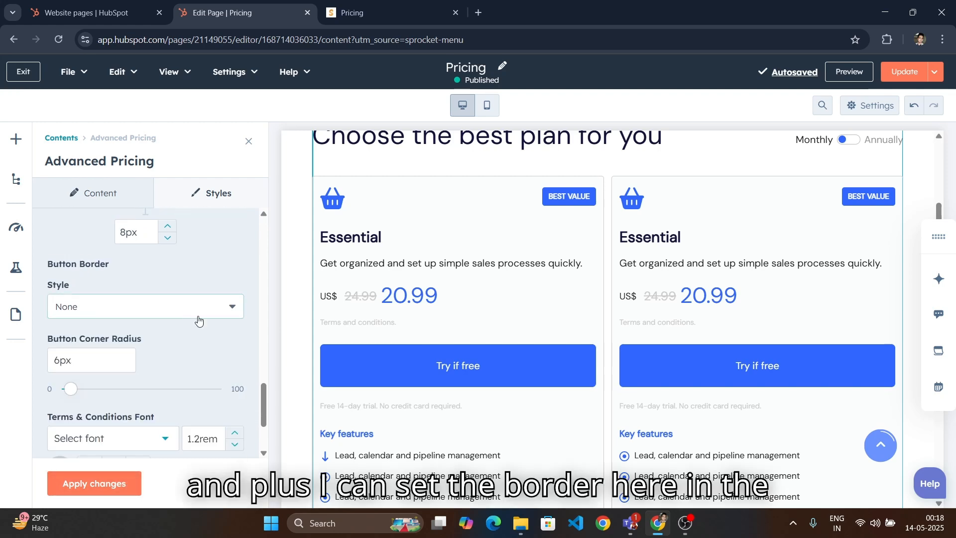
pyautogui.scroll(-3, 97, 304)
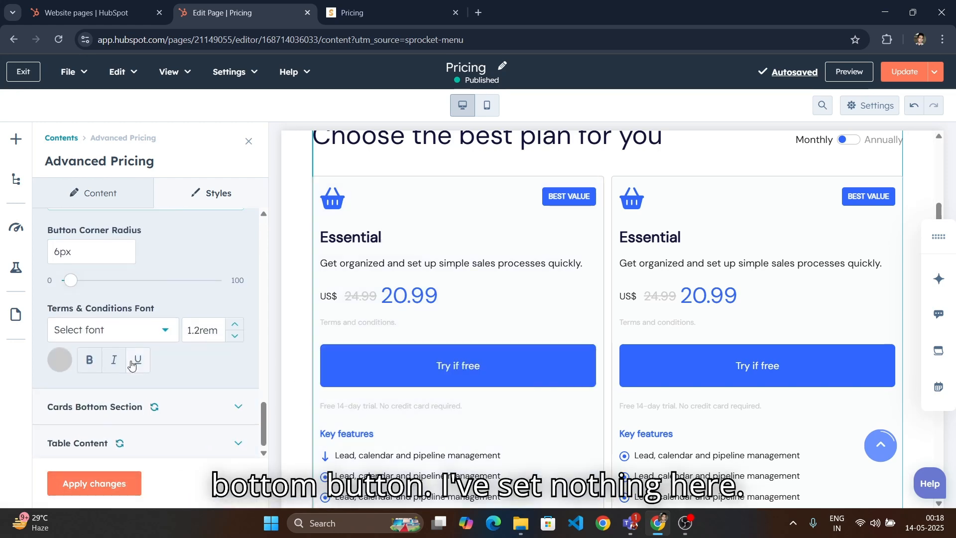
pyautogui.scroll(3, 98, 304)
pyautogui.scroll(-1, 112, 332)
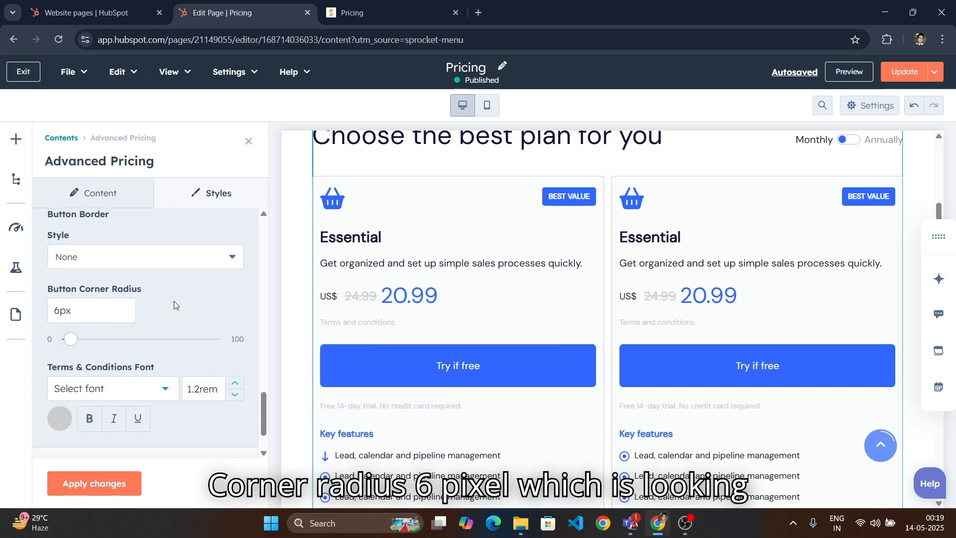
pyautogui.scroll(-1, 174, 301)
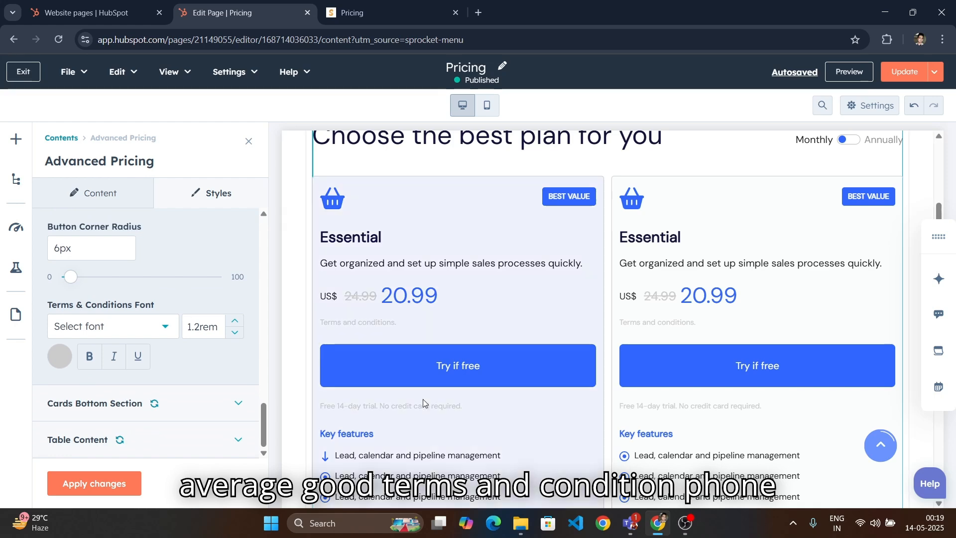
pyautogui.scroll(-2, 470, 289)
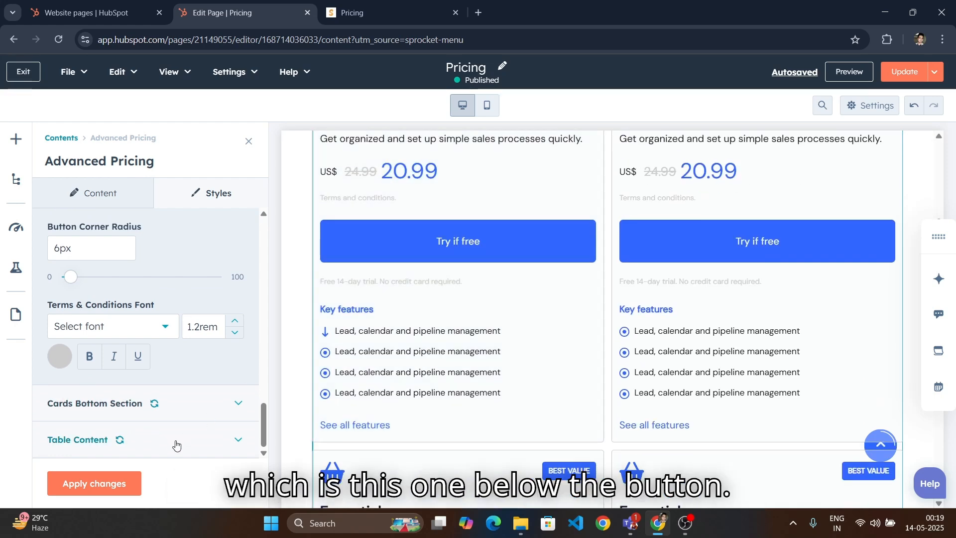
pyautogui.click(119, 482)
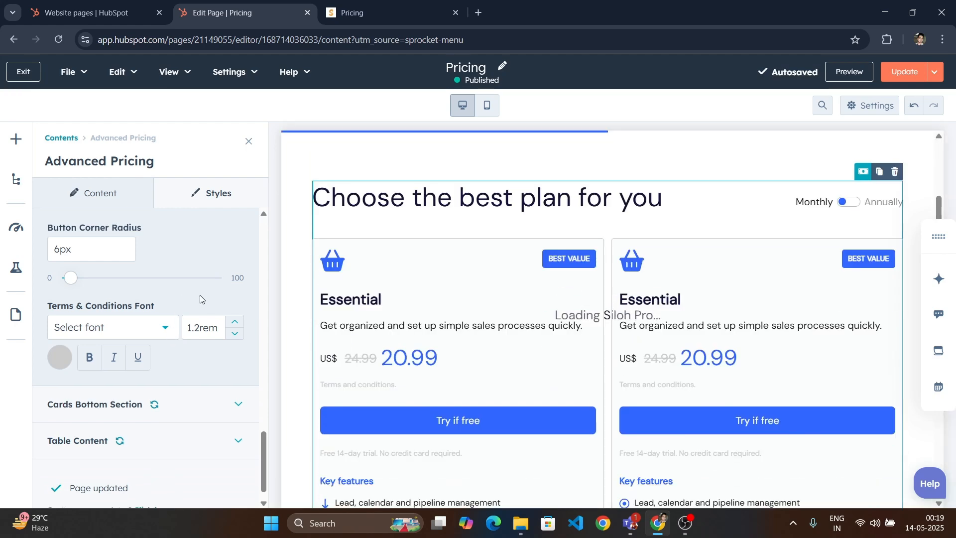
# Collapse the Cards Middle Section styles, expand the Cards Bottom Section and bring the Key features list into view
pyautogui.scroll(5, 199, 295)
pyautogui.scroll(10, 199, 295)
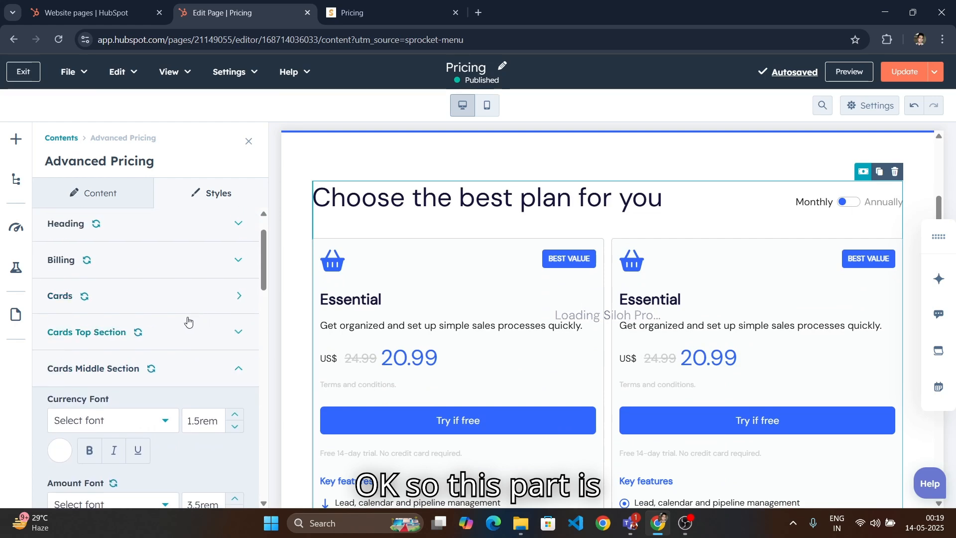
pyautogui.click(194, 379)
pyautogui.scroll(-1, 195, 373)
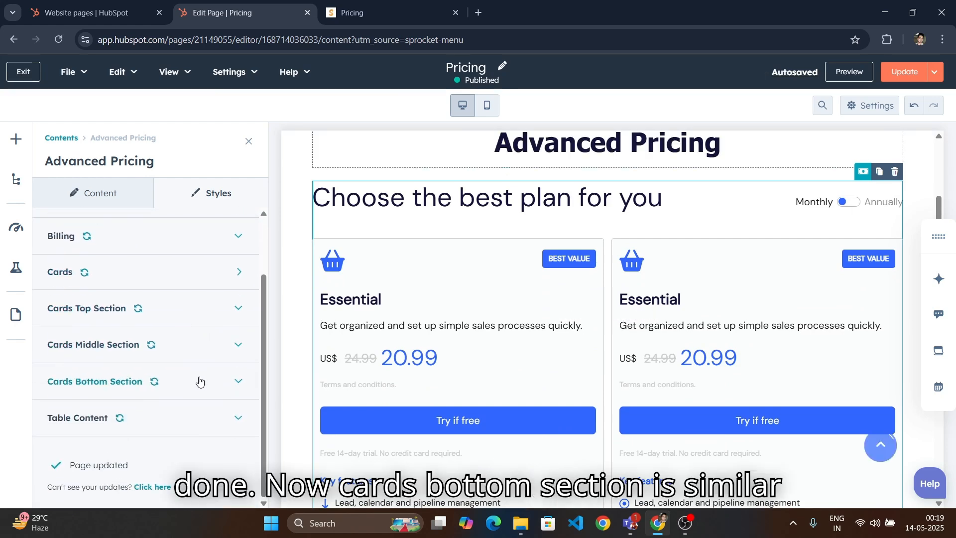
pyautogui.click(200, 381)
pyautogui.scroll(-3, 199, 366)
pyautogui.scroll(3, 198, 366)
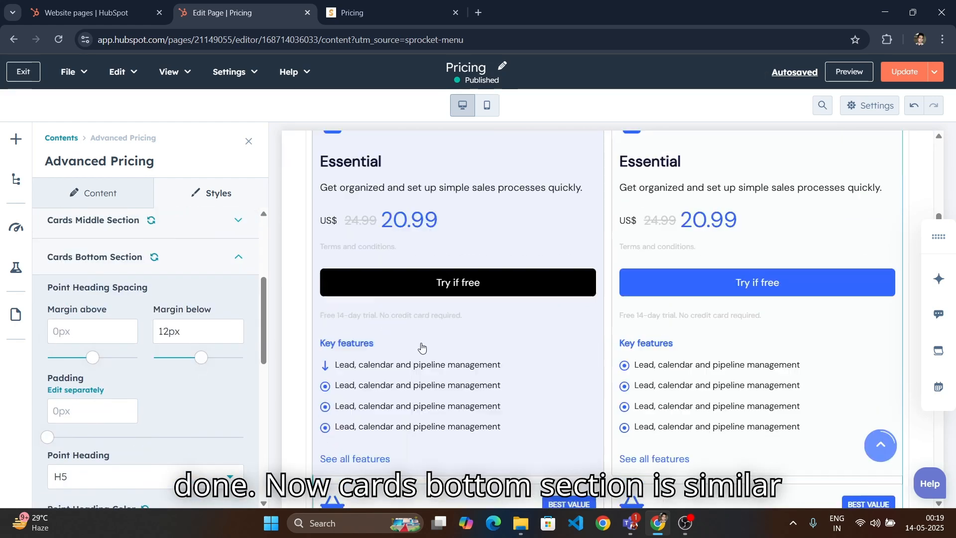
pyautogui.scroll(-2, 423, 344)
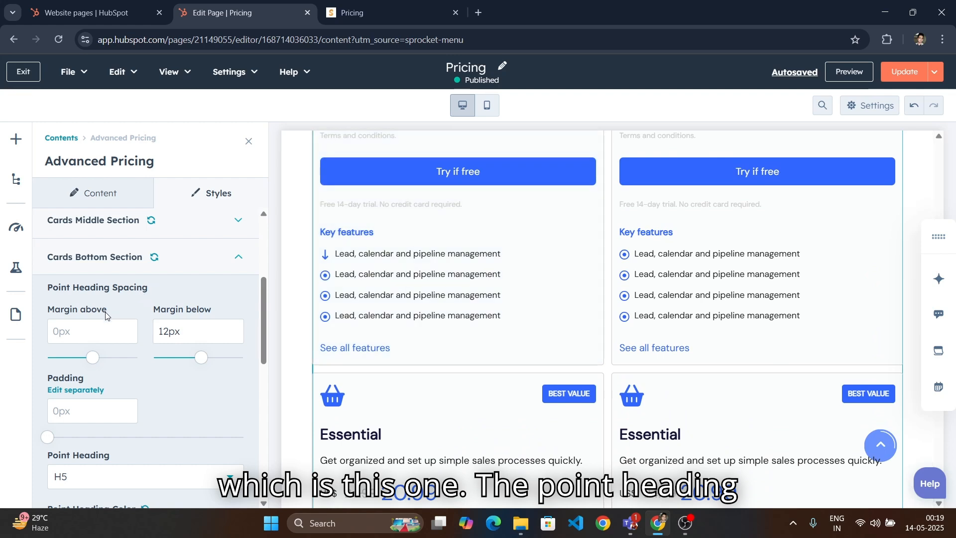
# Examine the Point Heading Spacing margins and the Point Heading setting against the Key features list on the first card
pyautogui.moveTo(48, 288); pyautogui.dragTo(154, 287)
pyautogui.click(156, 288)
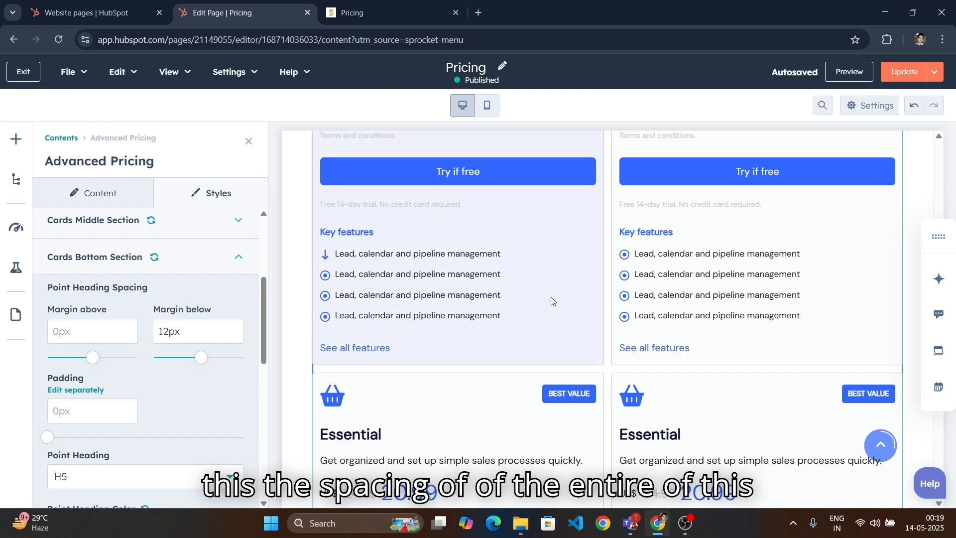
pyautogui.click(215, 339)
pyautogui.doubleClick(215, 339)
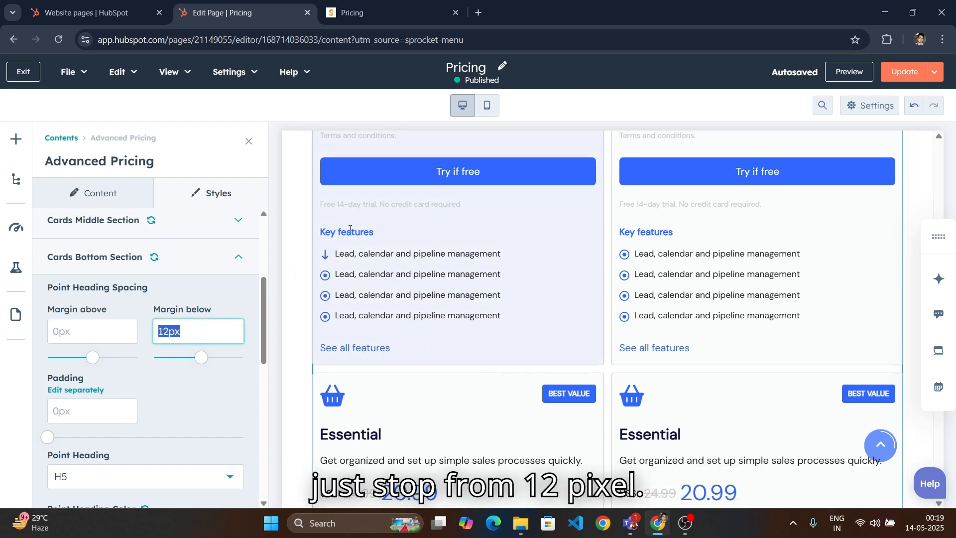
pyautogui.scroll(-1, 134, 344)
pyautogui.scroll(-1, 117, 327)
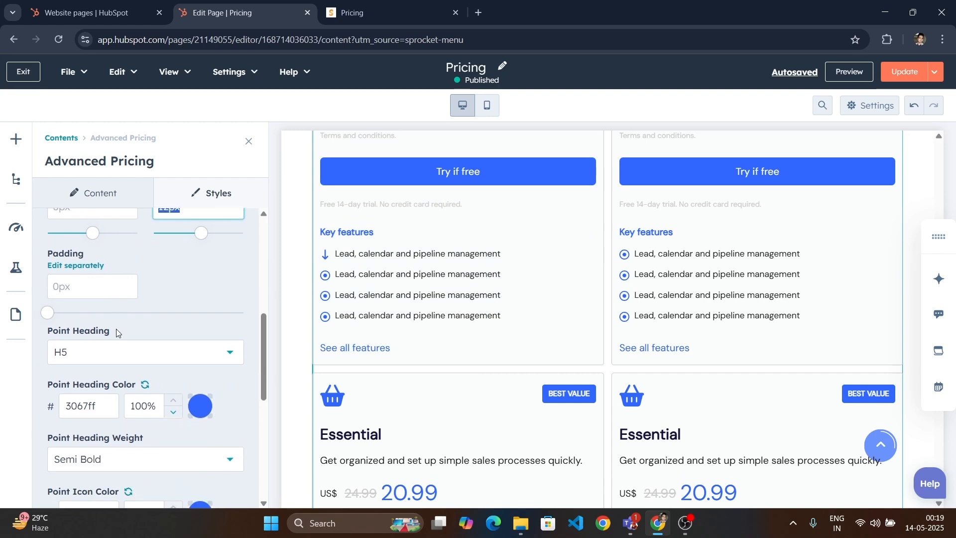
pyautogui.moveTo(116, 329); pyautogui.dragTo(58, 338)
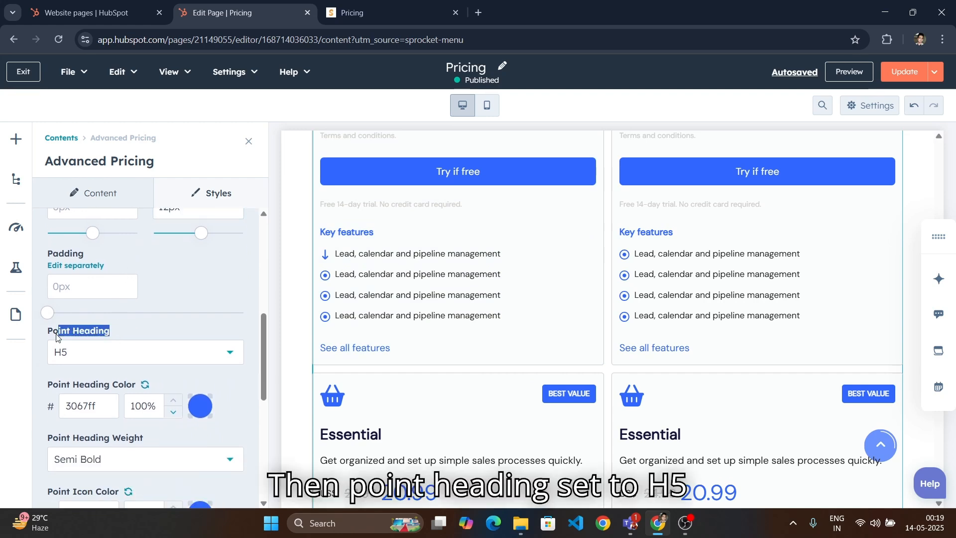
# Review the Point Heading tag options and the Point Heading Color setting against the Key features heading on the first card
pyautogui.click(214, 356)
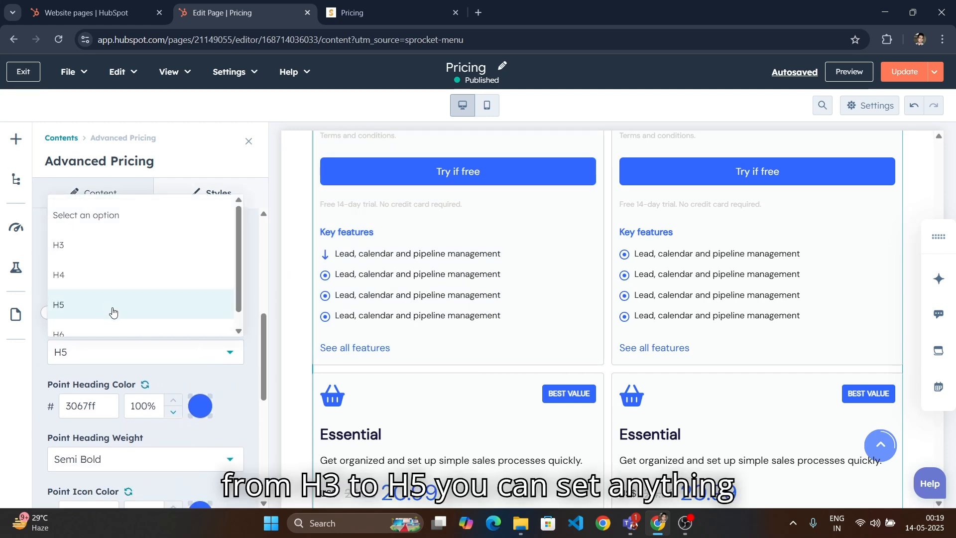
pyautogui.click(193, 359)
pyautogui.scroll(-2, 186, 351)
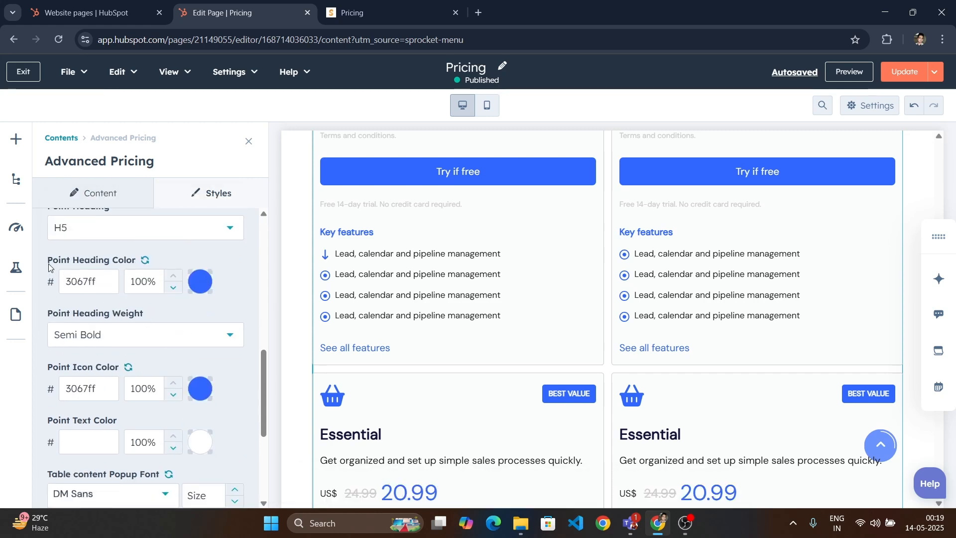
pyautogui.moveTo(373, 232); pyautogui.dragTo(319, 233)
pyautogui.scroll(-2, 214, 273)
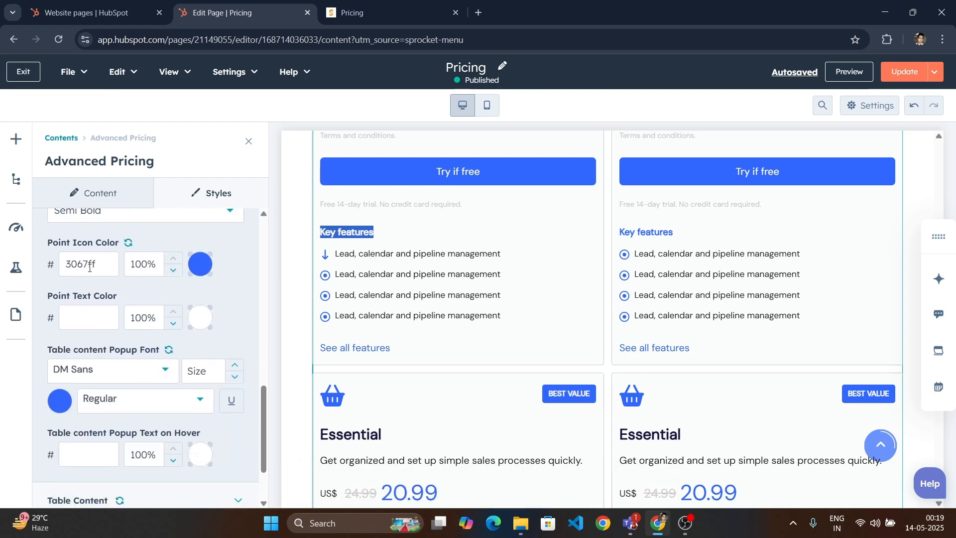
# Examine the weights available for the Point Heading Weight without changing the selected one
pyautogui.scroll(1, 95, 268)
pyautogui.click(162, 244)
pyautogui.moveTo(163, 244); pyautogui.dragTo(48, 259)
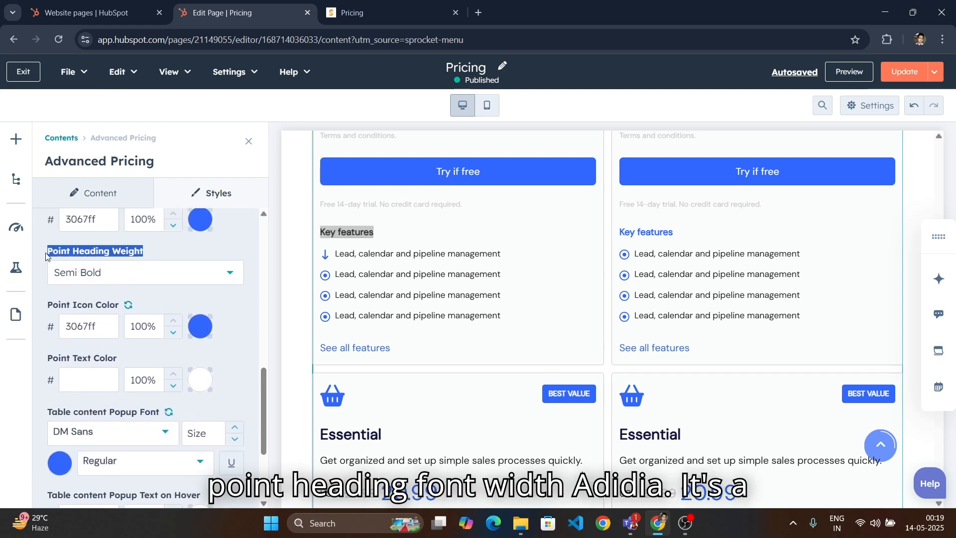
pyautogui.click(170, 245)
pyautogui.click(172, 274)
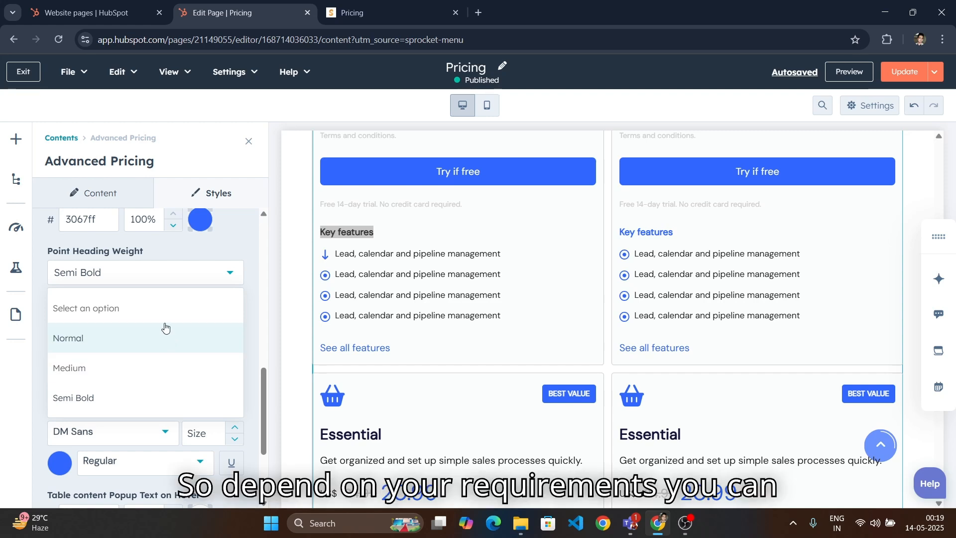
pyautogui.click(212, 252)
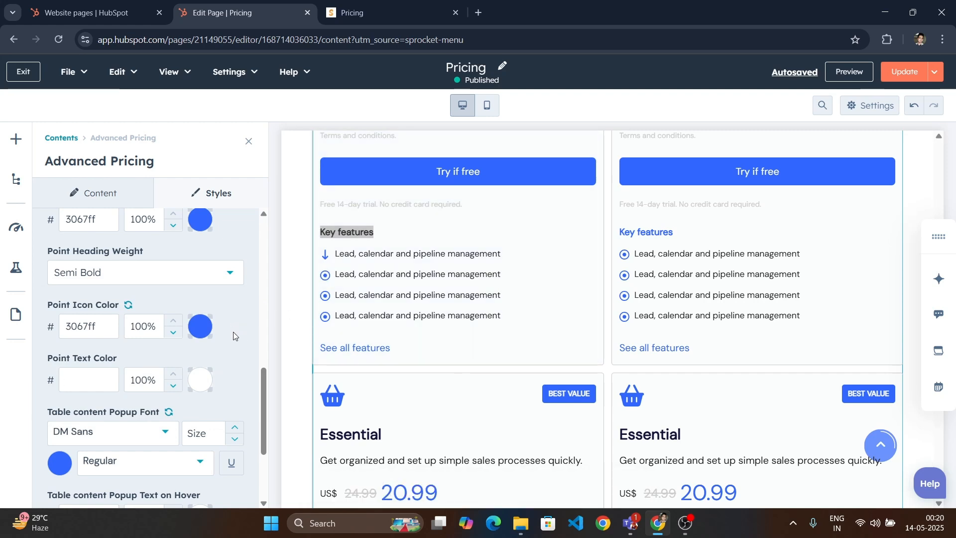
# Check the Point Icon Color and Point Text Color settings against the first feature line under Key features
pyautogui.scroll(-1, 117, 327)
pyautogui.click(94, 313)
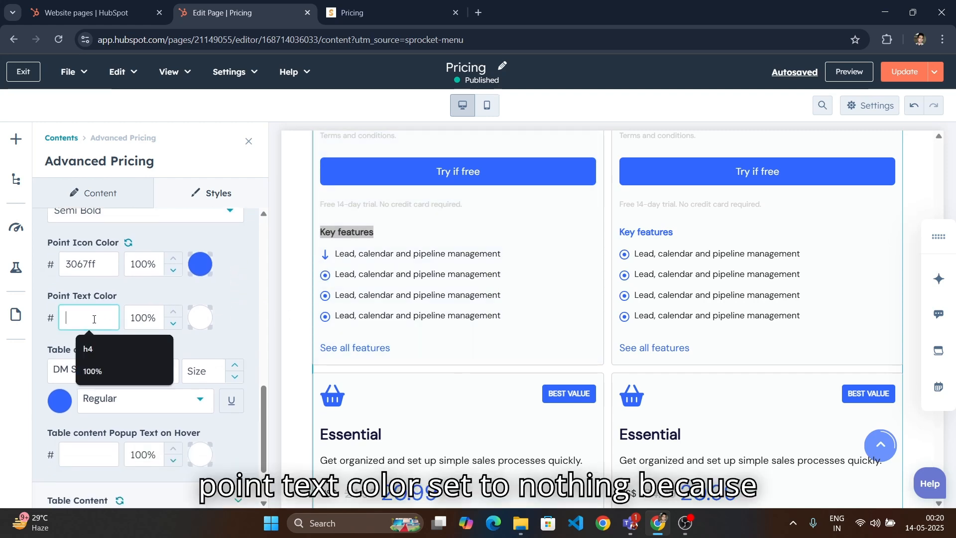
pyautogui.click(200, 300)
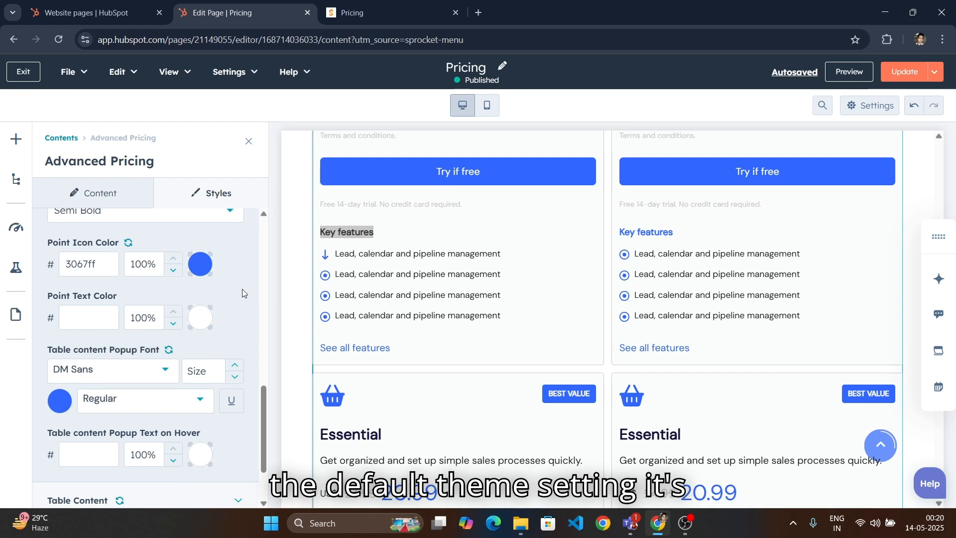
pyautogui.moveTo(345, 256)
pyautogui.mouseDown()
pyautogui.moveTo(513, 251)
pyautogui.moveTo(333, 254)
pyautogui.mouseUp()
pyautogui.click(513, 251)
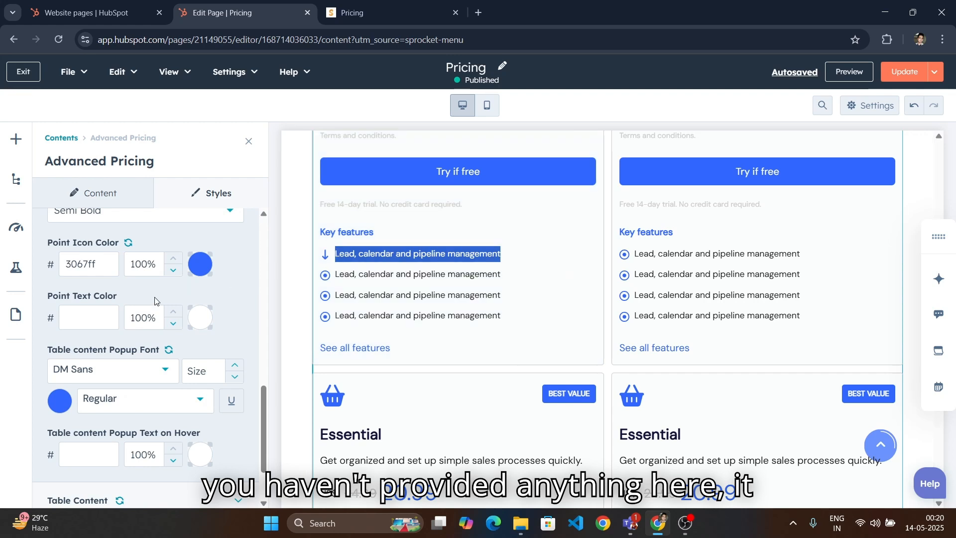
pyautogui.click(102, 316)
pyautogui.click(207, 299)
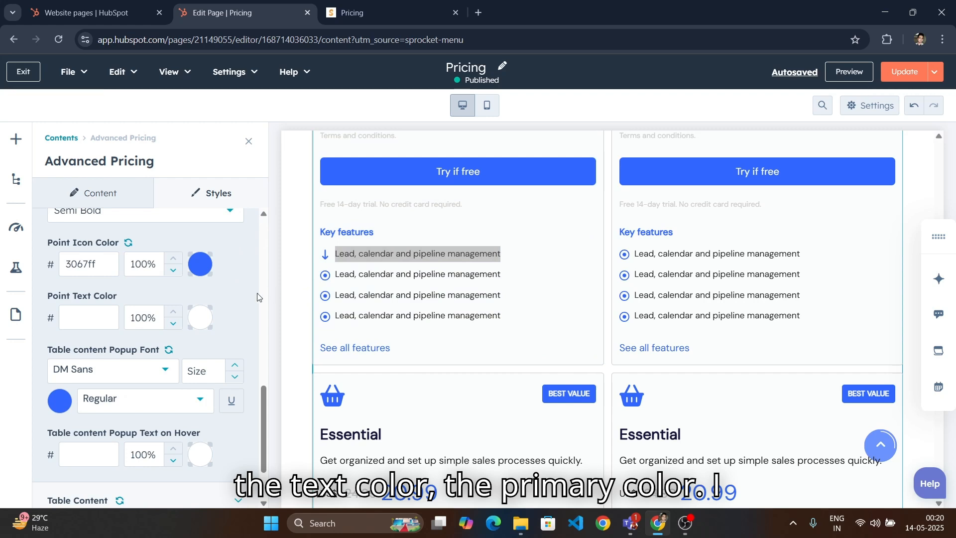
pyautogui.click(456, 257)
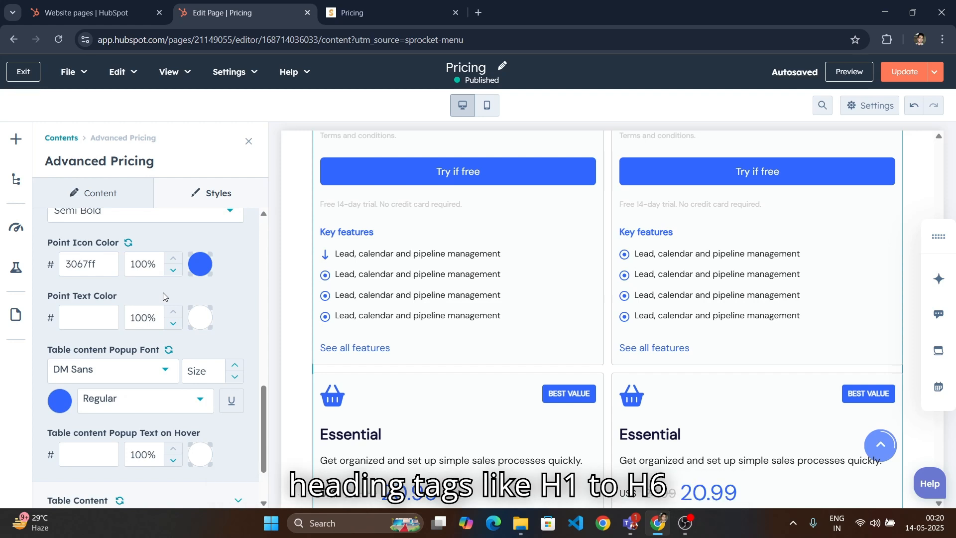
# Review the Table content Popup Font and Table content Popup Text on Hover settings
pyautogui.scroll(-2, 164, 294)
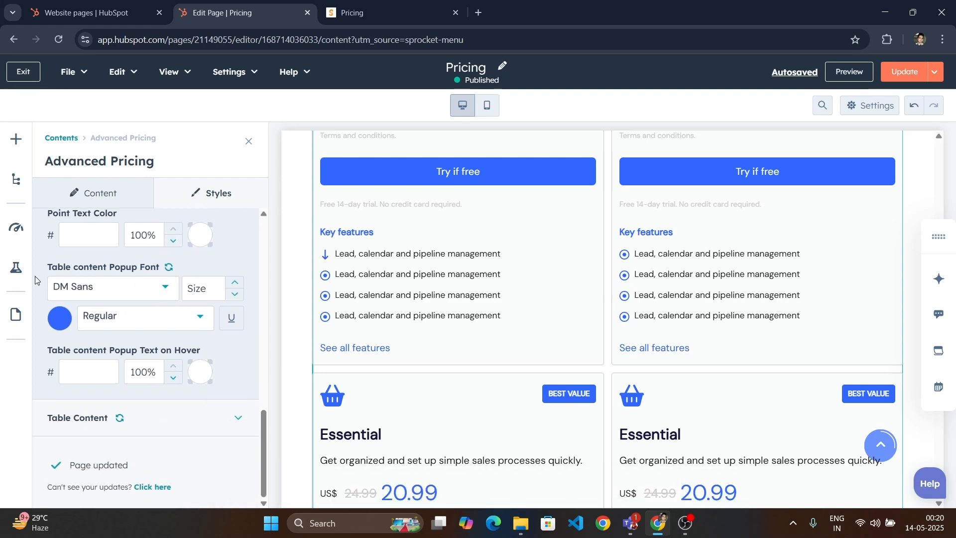
pyautogui.moveTo(46, 267); pyautogui.dragTo(167, 267)
pyautogui.click(245, 261)
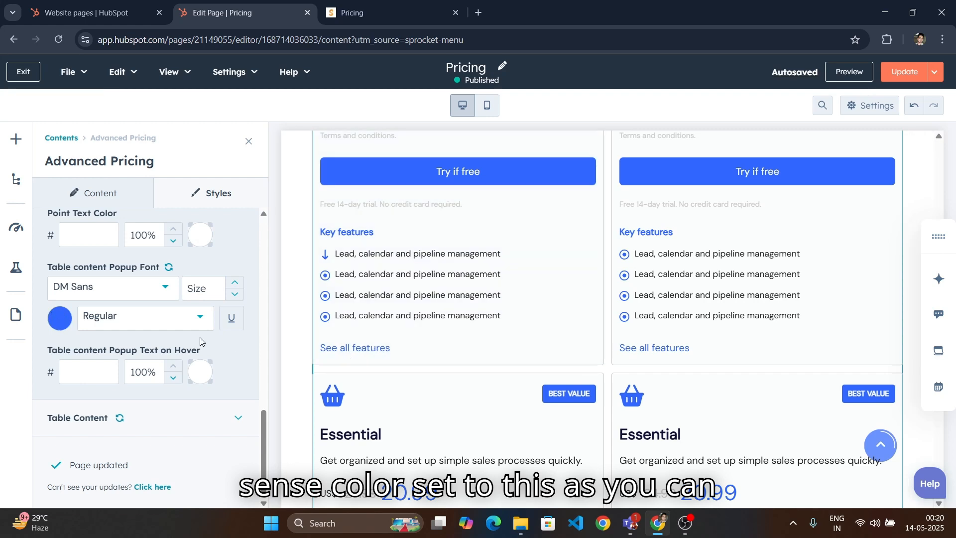
# Collapse the Cards Bottom Section styles and expand the Table Content styles at the Table Heading Font setting
pyautogui.scroll(10, 239, 348)
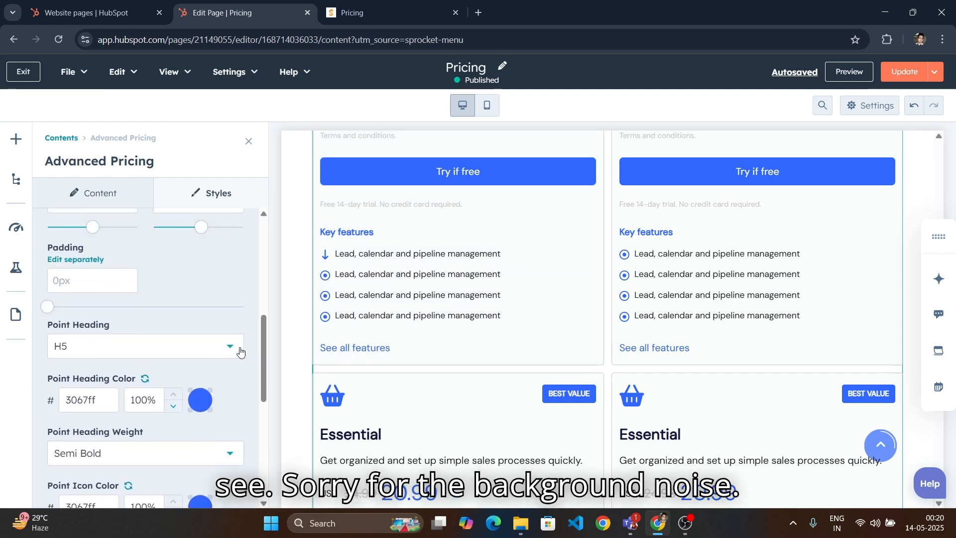
pyautogui.click(232, 372)
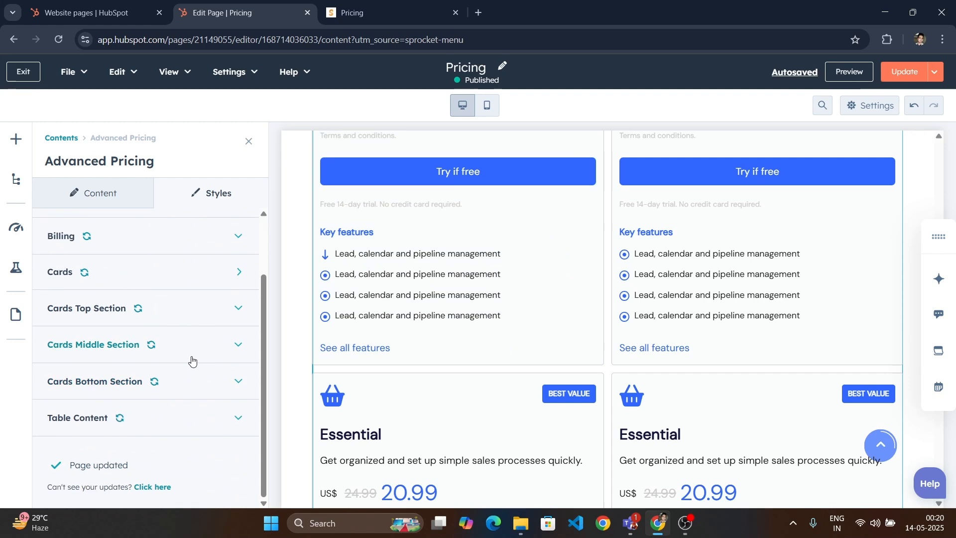
pyautogui.click(214, 417)
pyautogui.scroll(-2, 204, 393)
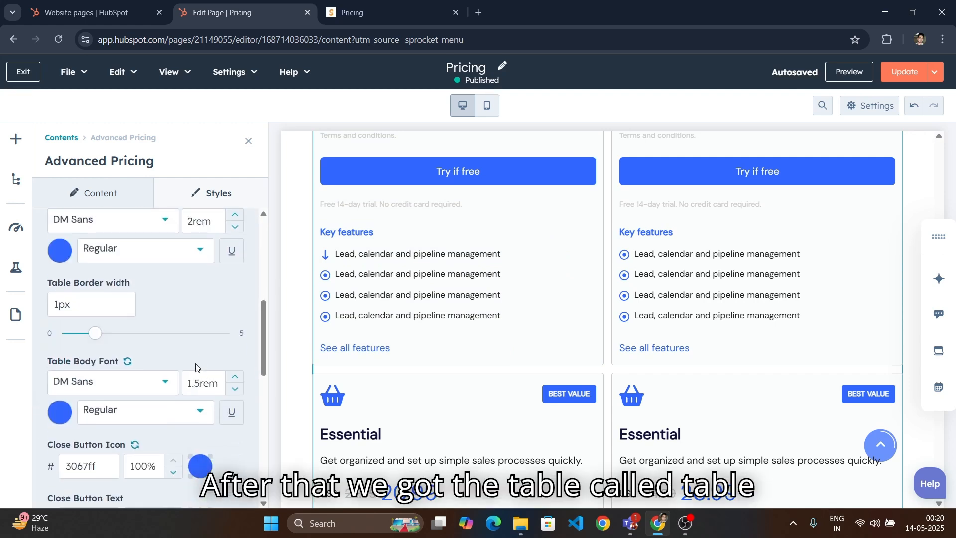
pyautogui.scroll(1, 124, 278)
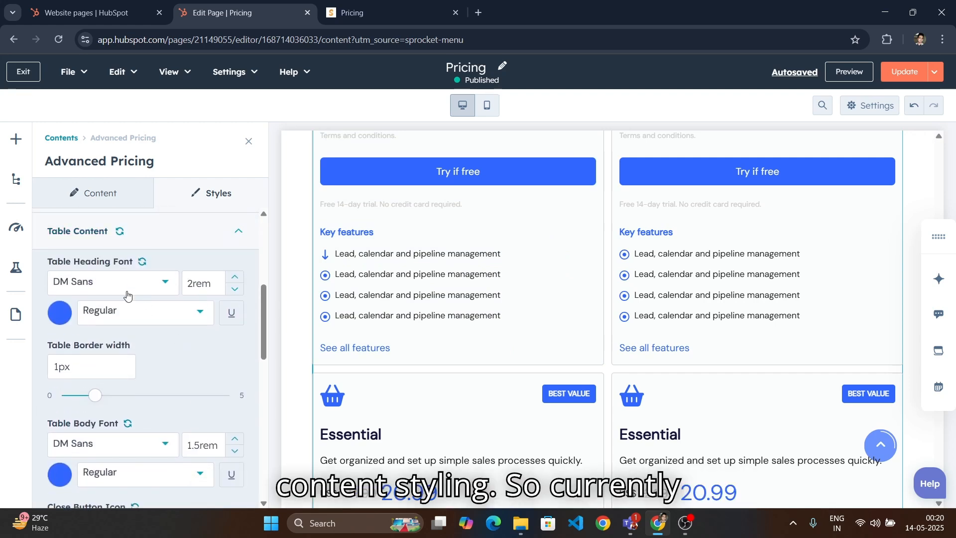
# Open the full features table from the first card on the live Pricing page, then return to the page editor
pyautogui.click(373, 12)
pyautogui.scroll(-5, 273, 339)
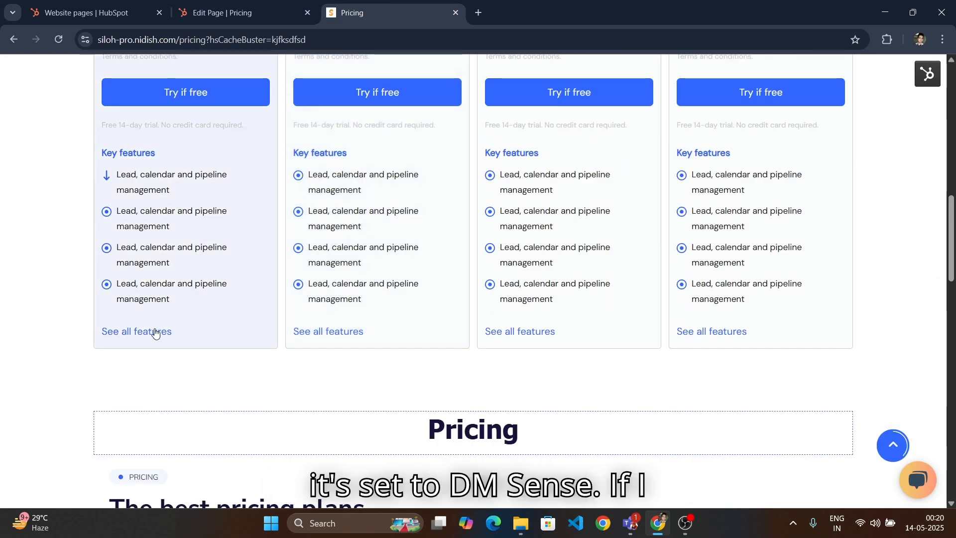
pyautogui.click(154, 331)
pyautogui.hotkey('ctrl', 'shift', 'Tab')
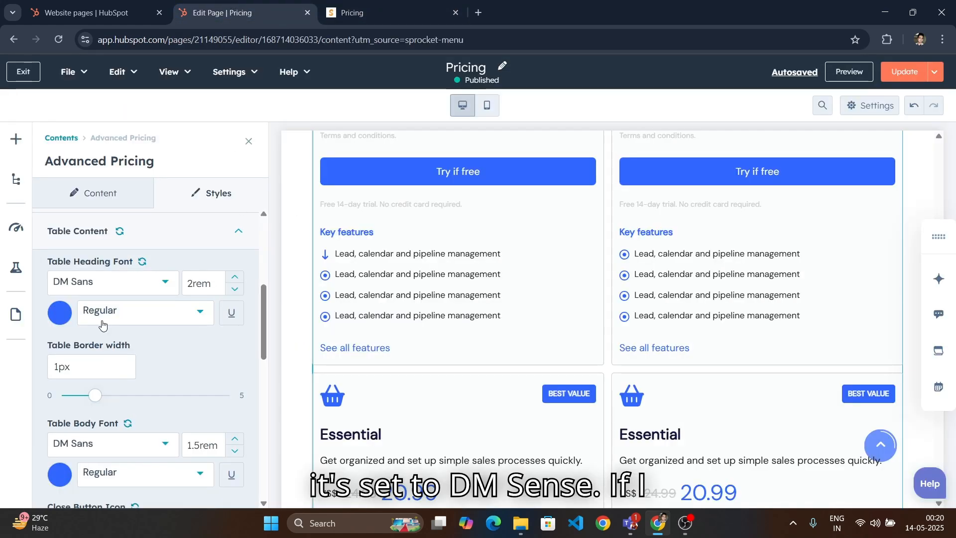
# Set the Table Border width to 4px and the Table Heading Font to ADLaM Display, and apply the changes
pyautogui.click(134, 282)
pyautogui.click(197, 396)
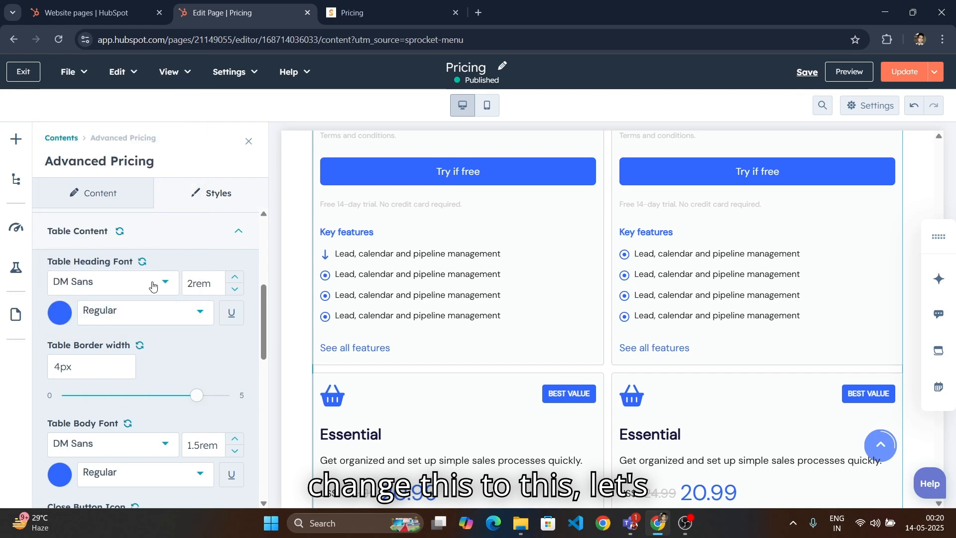
pyautogui.click(152, 286)
pyautogui.click(117, 200)
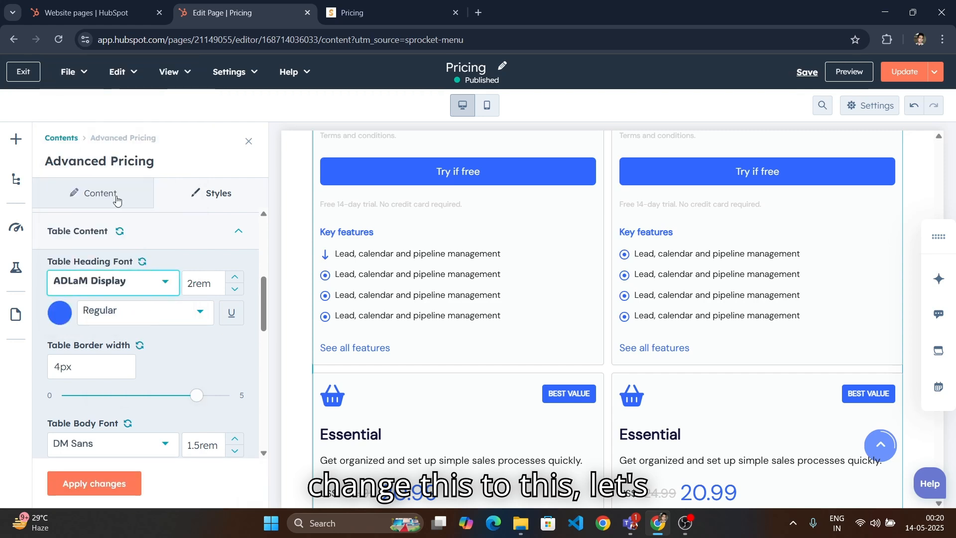
pyautogui.click(121, 486)
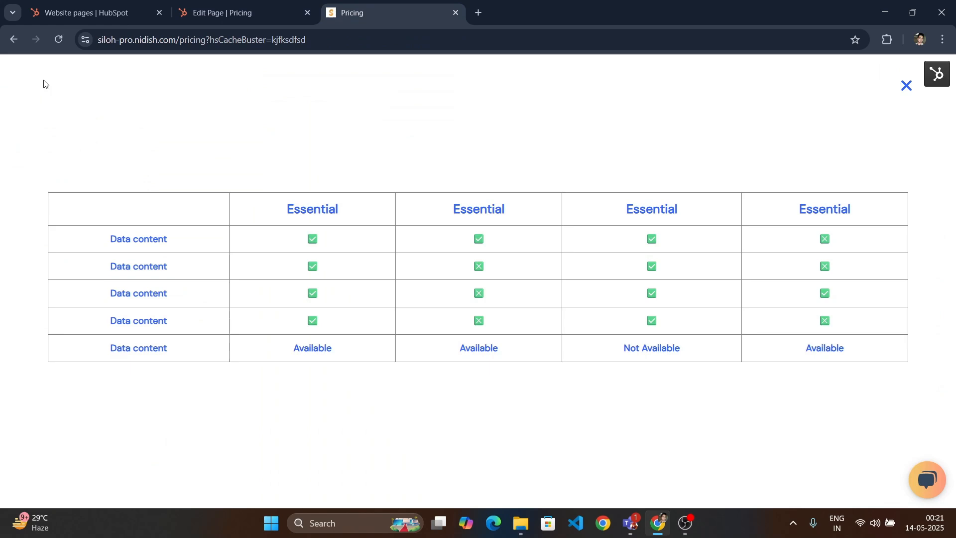
# Reload the live Pricing page and open the first card's full features table to check the new heading font and border
pyautogui.click(61, 41)
pyautogui.click(261, 3)
pyautogui.click(370, 3)
pyautogui.click(213, 6)
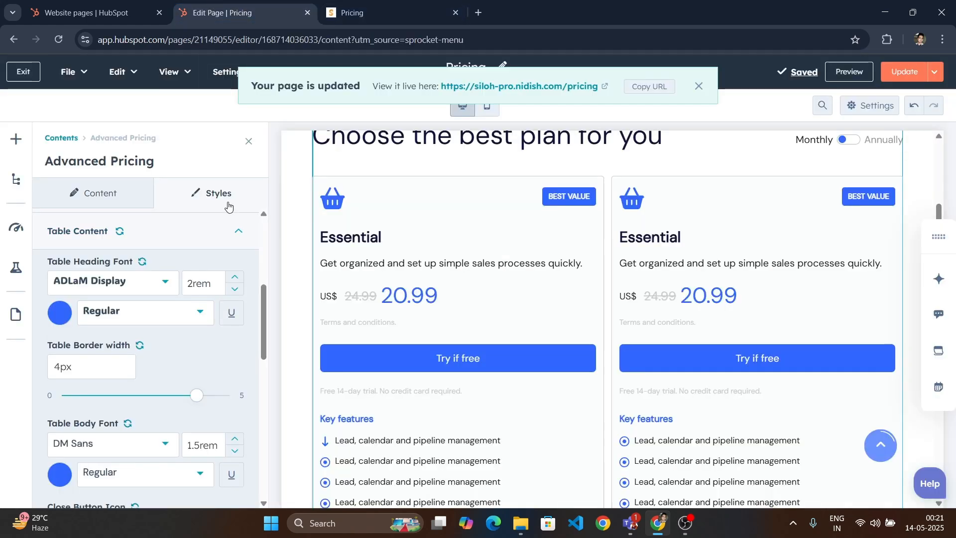
pyautogui.click(359, 13)
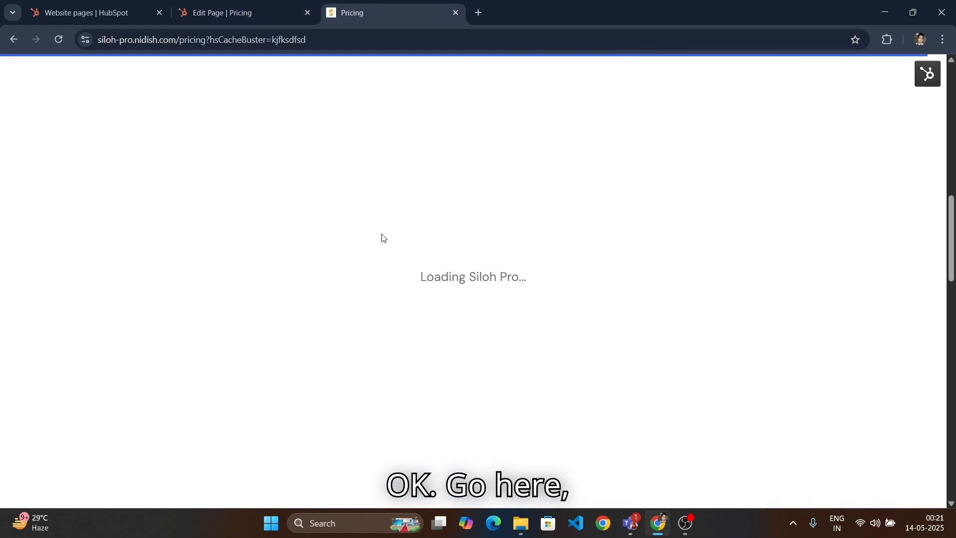
pyautogui.scroll(-3, 249, 269)
pyautogui.click(145, 206)
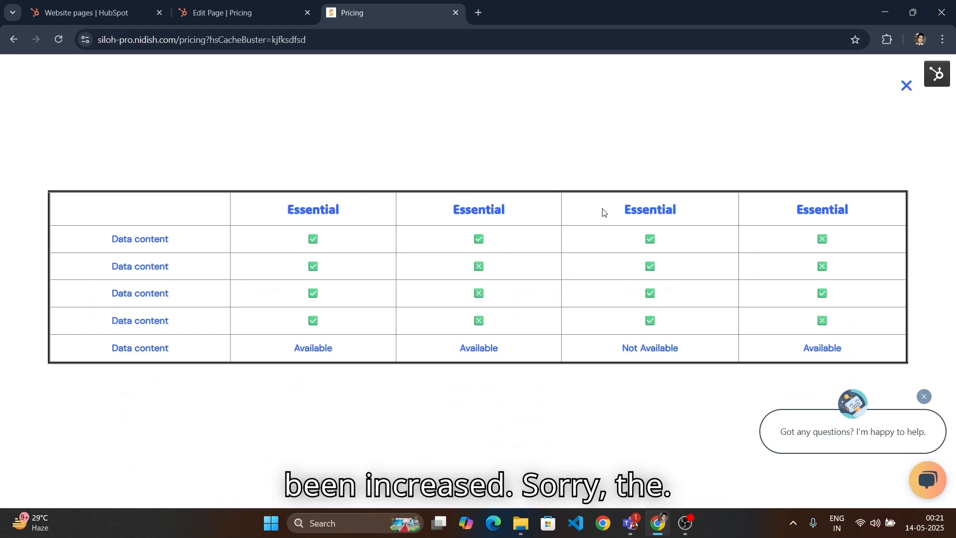
# Compare the Essential column headings in the live table with the Table Heading Font setting and close the table
pyautogui.moveTo(604, 213)
pyautogui.mouseDown()
pyautogui.moveTo(696, 209)
pyautogui.moveTo(617, 209)
pyautogui.mouseUp()
pyautogui.click(695, 209)
pyautogui.click(212, 3)
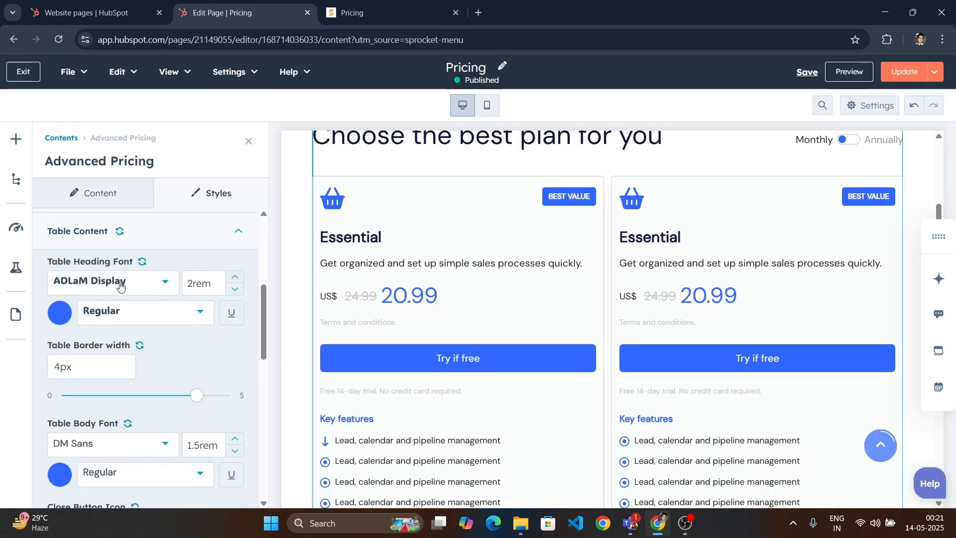
pyautogui.click(349, 10)
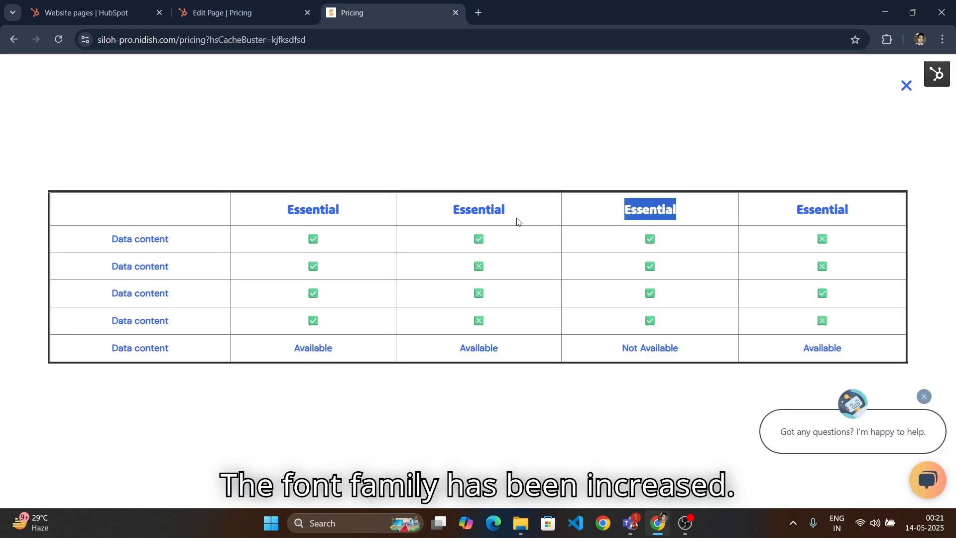
pyautogui.click(906, 85)
# Reset the Table Heading Font in the Table Content styles of the page editor
pyautogui.click(224, 12)
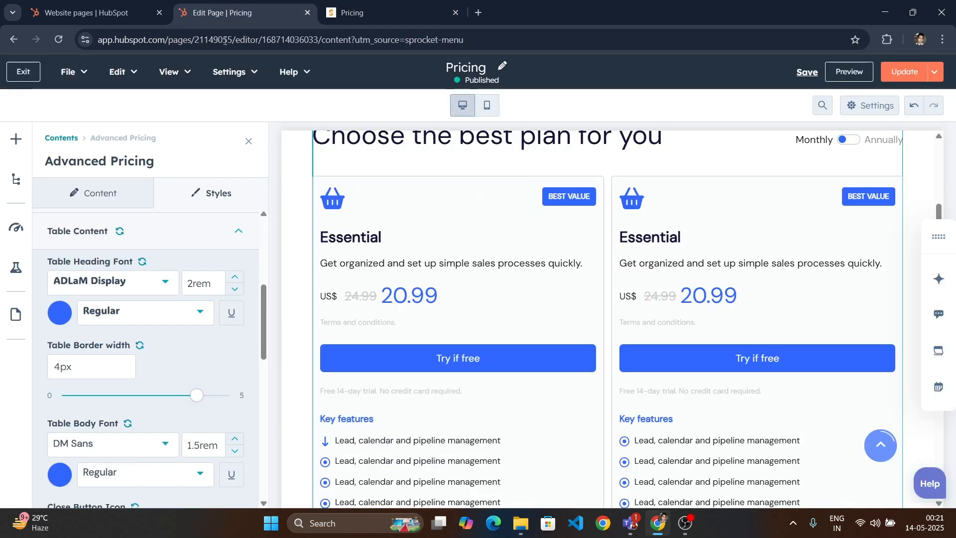
pyautogui.click(148, 287)
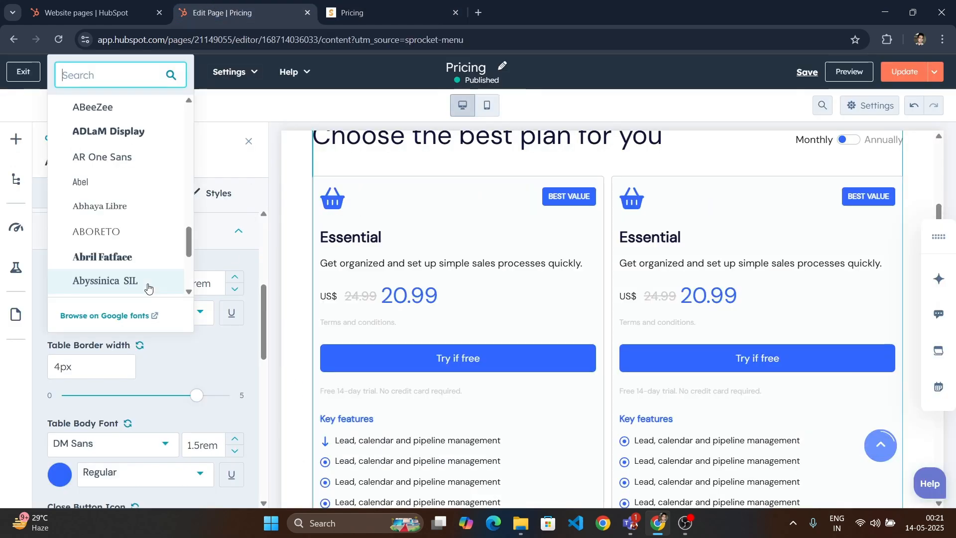
pyautogui.click(192, 351)
pyautogui.click(143, 262)
# Reopen the features table from the second card on the live page to inspect its headings and border
pyautogui.click(358, 13)
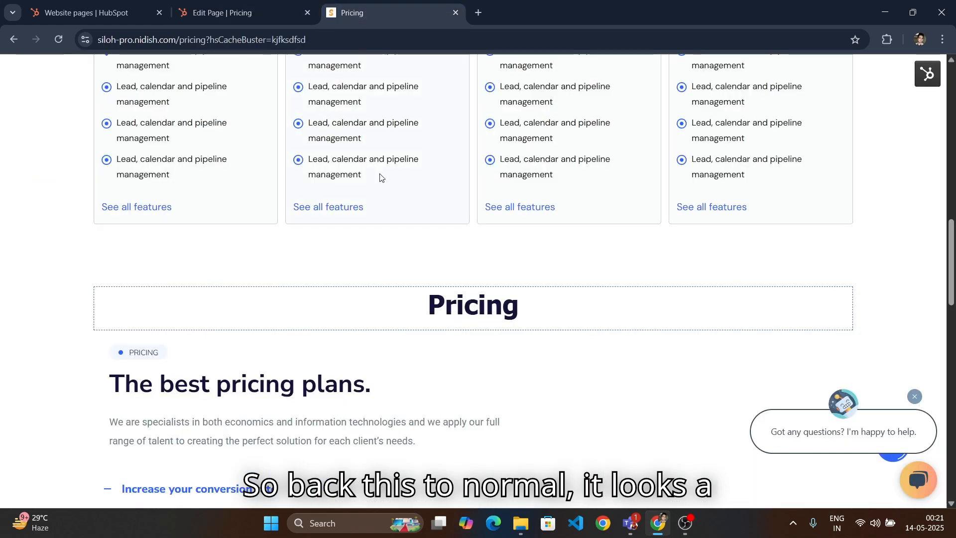
pyautogui.click(342, 207)
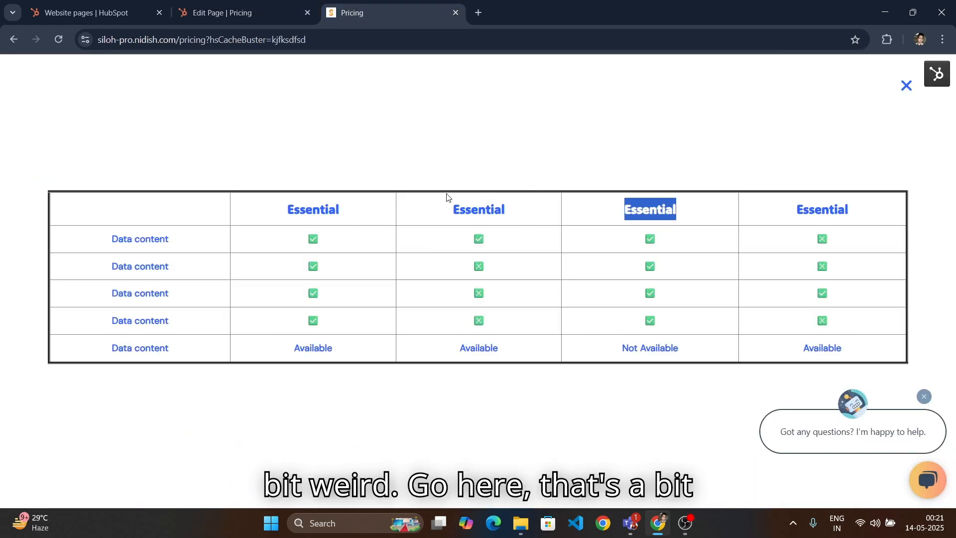
pyautogui.click(259, 12)
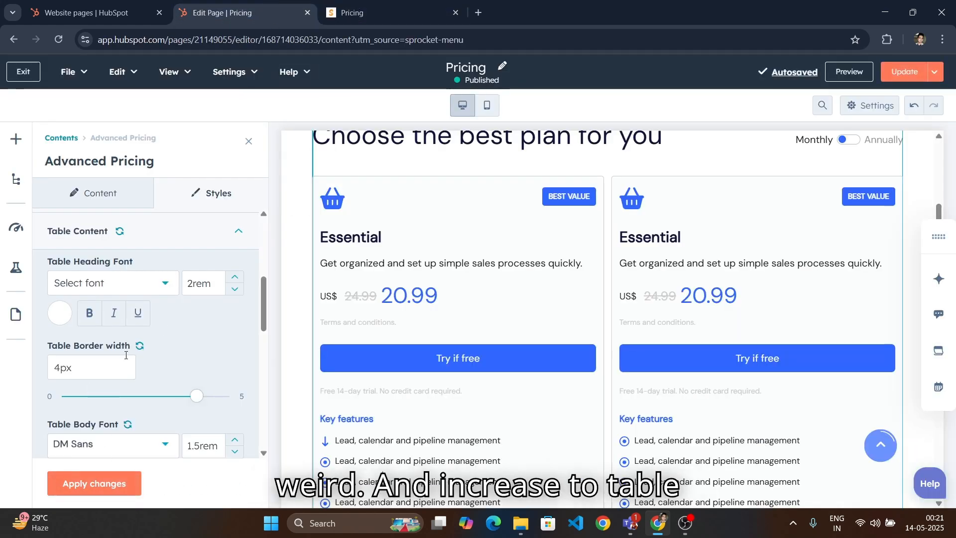
# Set the Table Border width to 1px, apply the changes and bring the Table Body Font setting into view
pyautogui.click(73, 370)
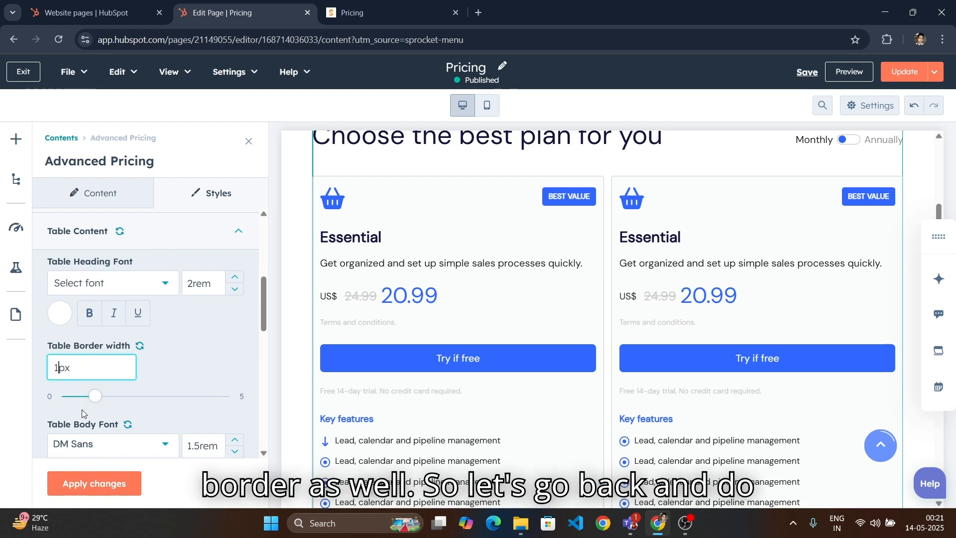
pyautogui.click(94, 483)
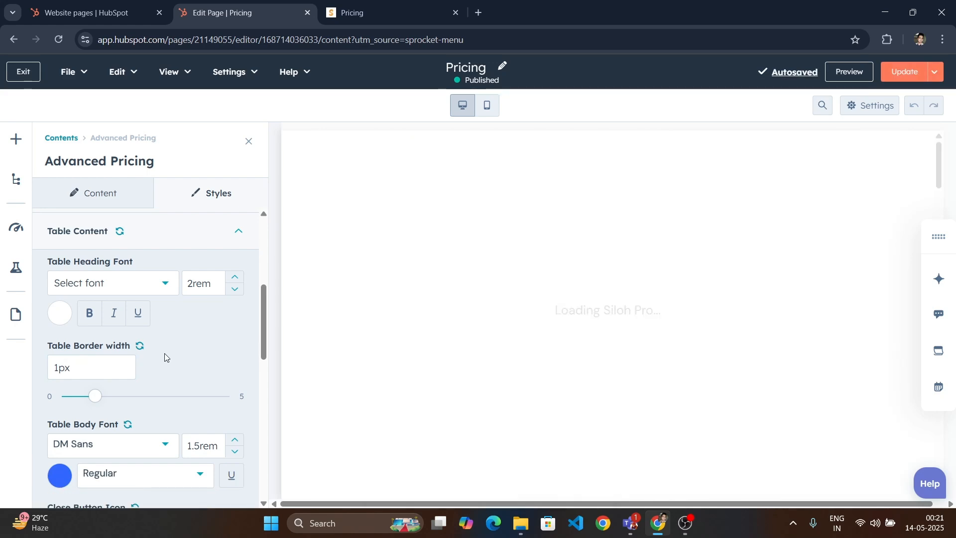
pyautogui.scroll(-1, 165, 353)
pyautogui.scroll(-1, 173, 352)
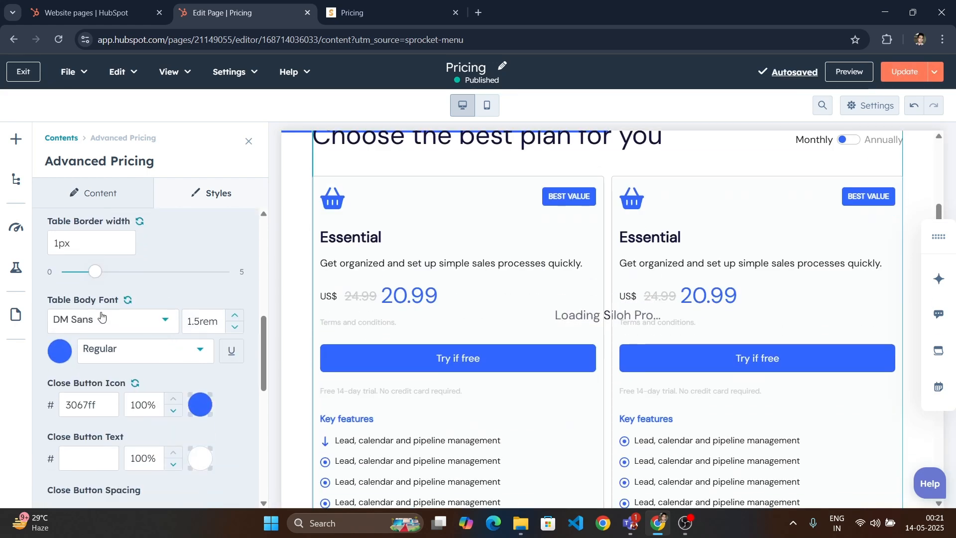
# Compare the Table Body Font, Close Button Icon and Close Button Text settings with the features table on the live page
pyautogui.scroll(-1, 94, 283)
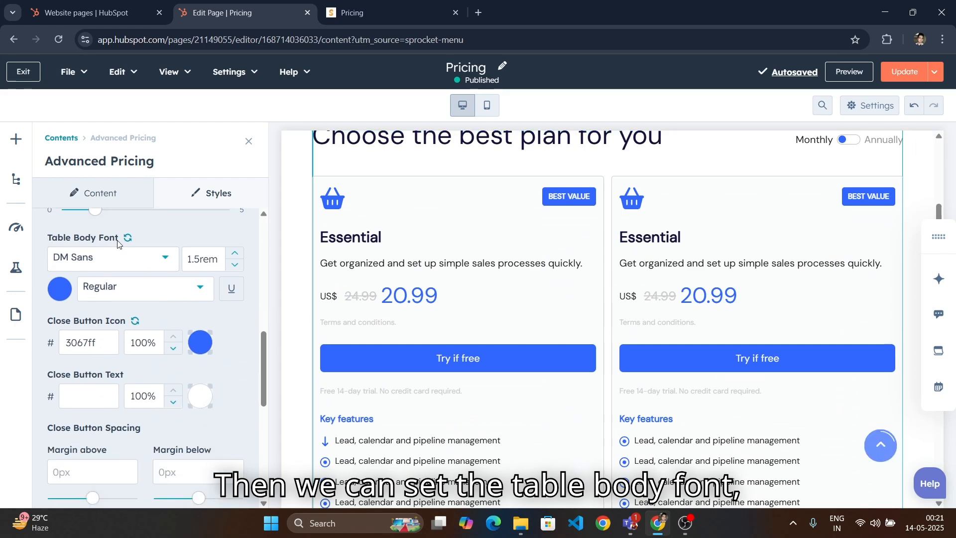
pyautogui.hotkey('ctrl', 'Tab')
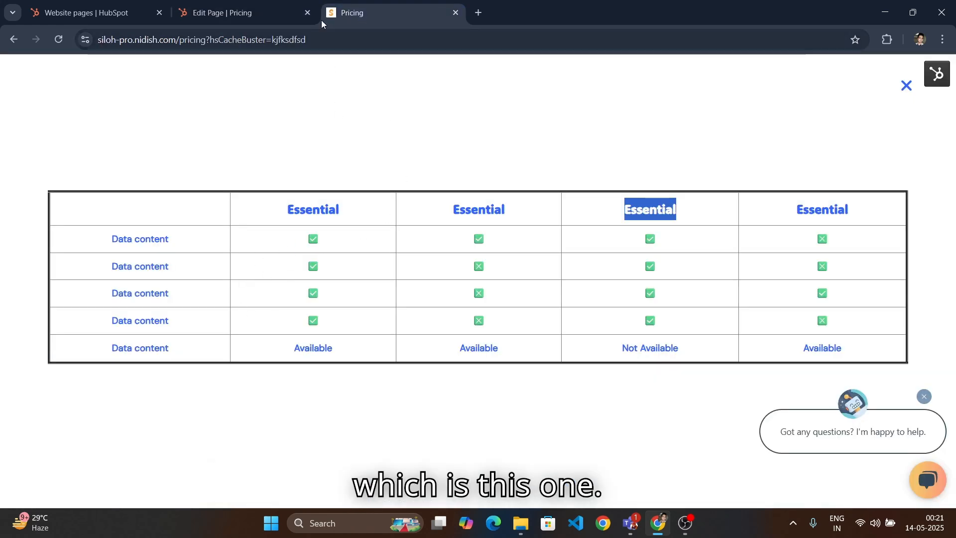
pyautogui.click(279, 12)
pyautogui.moveTo(52, 313); pyautogui.dragTo(124, 313)
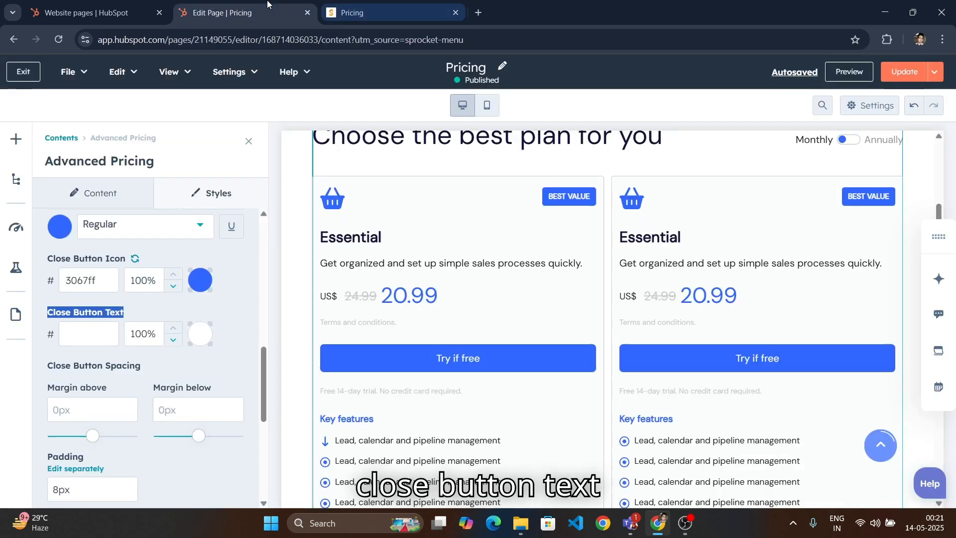
pyautogui.click(368, 6)
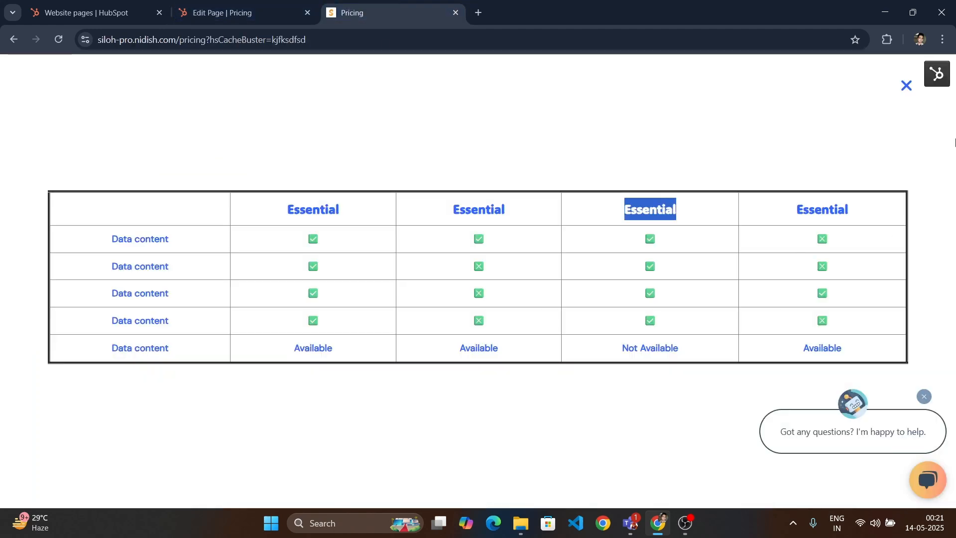
pyautogui.click(881, 102)
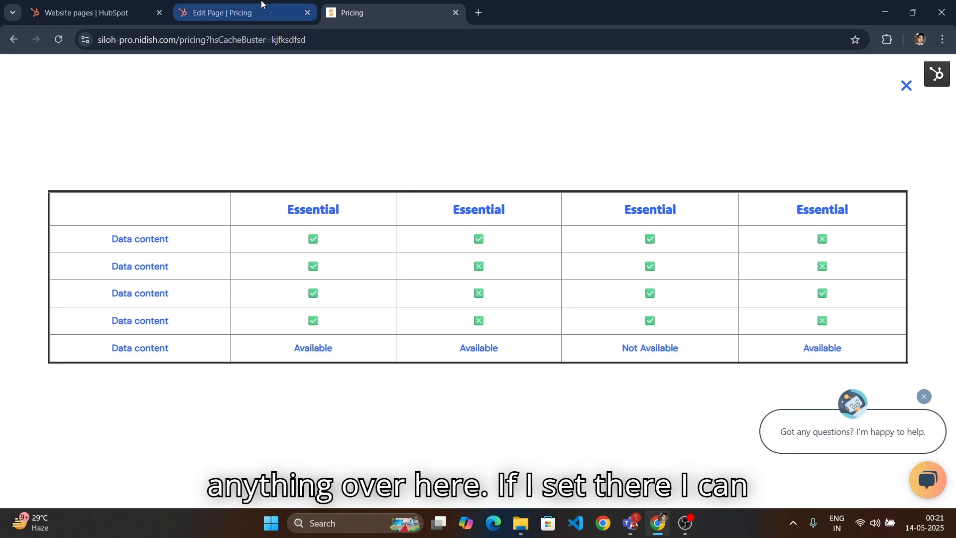
# Check the Close Button Text color setting in the Table Content styles against the close button of the live table
pyautogui.click(290, 4)
pyautogui.click(155, 319)
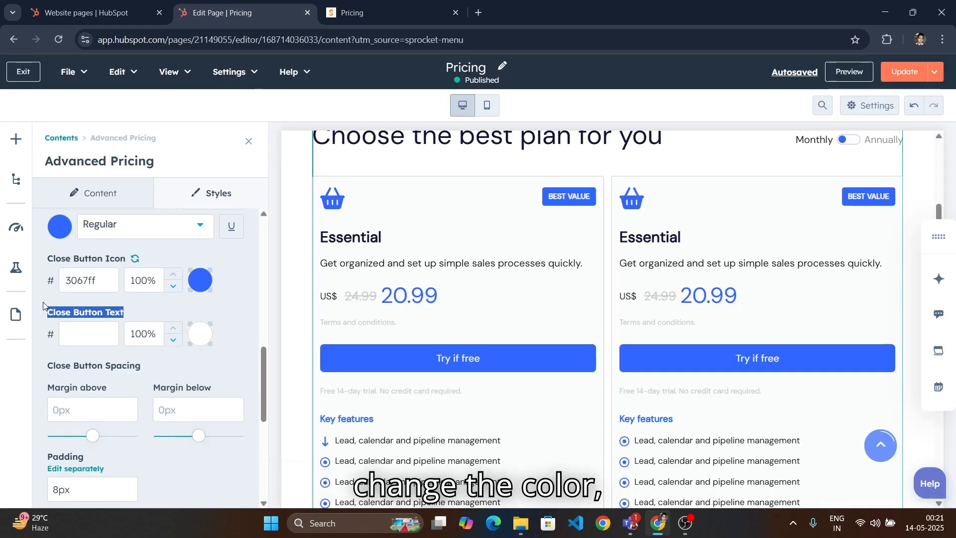
pyautogui.click(57, 317)
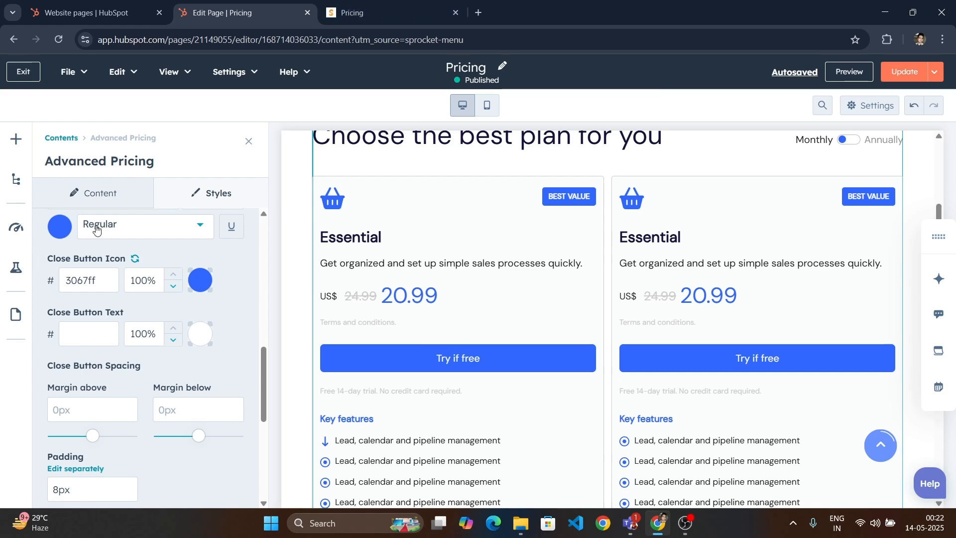
pyautogui.click(384, 8)
pyautogui.click(234, 12)
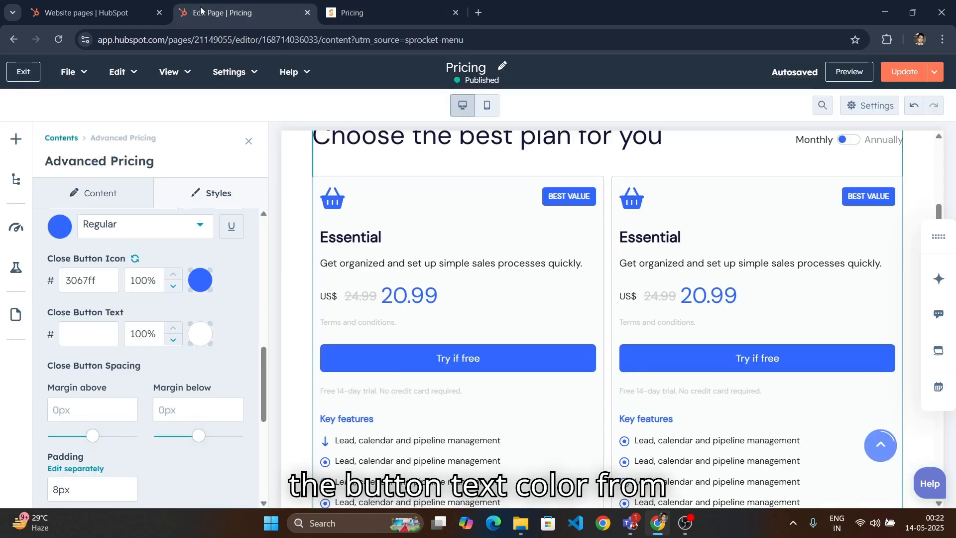
# Open the Close Button Text color setting for editing and update the published page
pyautogui.click(100, 332)
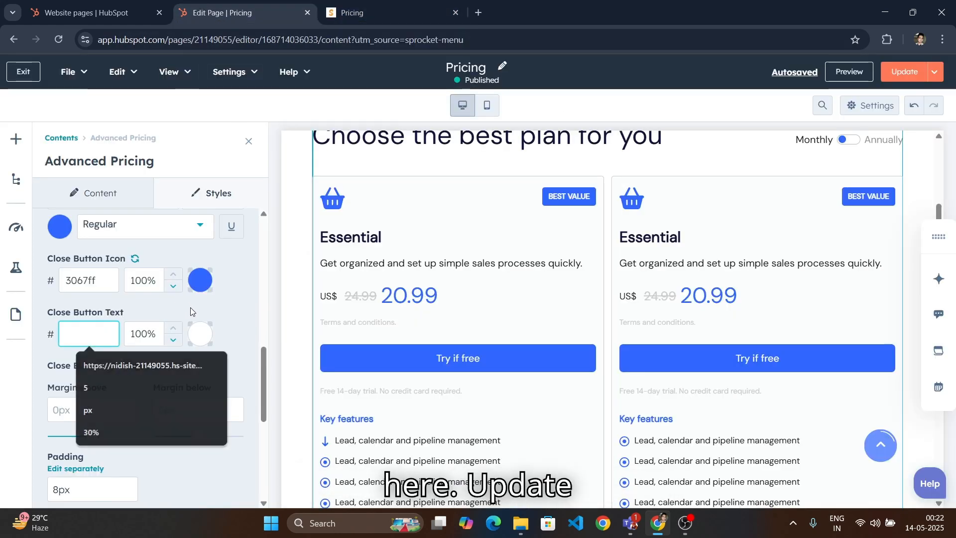
pyautogui.click(209, 326)
pyautogui.click(913, 78)
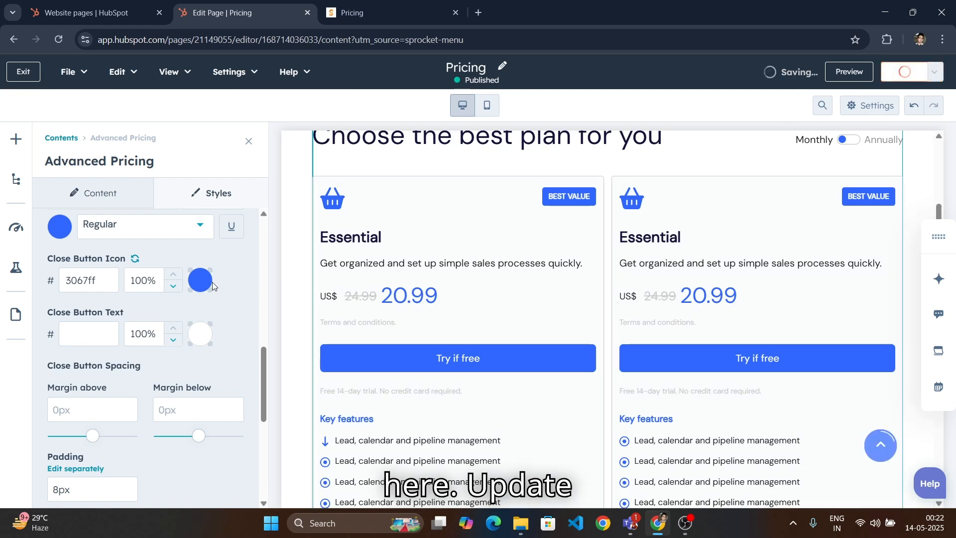
# Examine the Close Button Spacing margins and padding and compare them with the close button on the live page
pyautogui.scroll(-2, 178, 303)
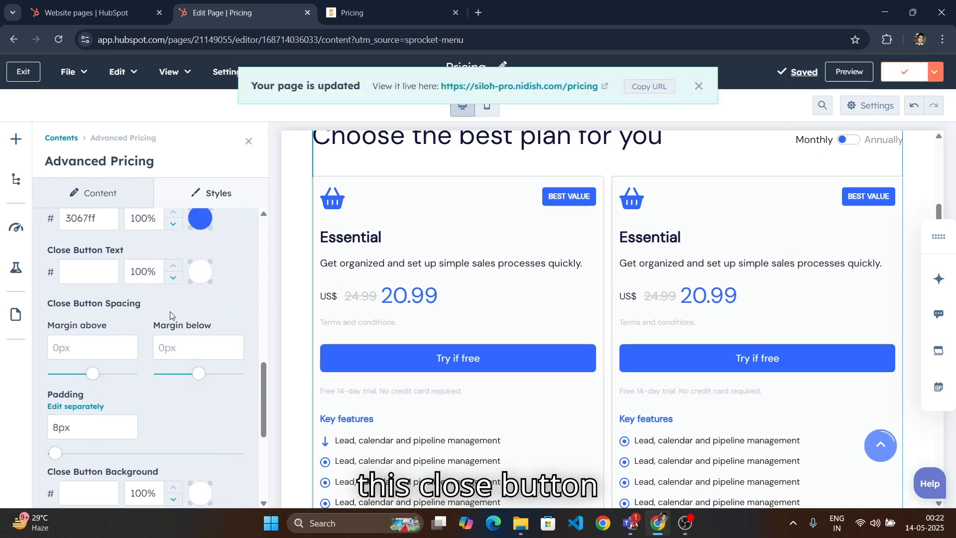
pyautogui.moveTo(169, 312); pyautogui.dragTo(54, 307)
pyautogui.scroll(-2, 97, 351)
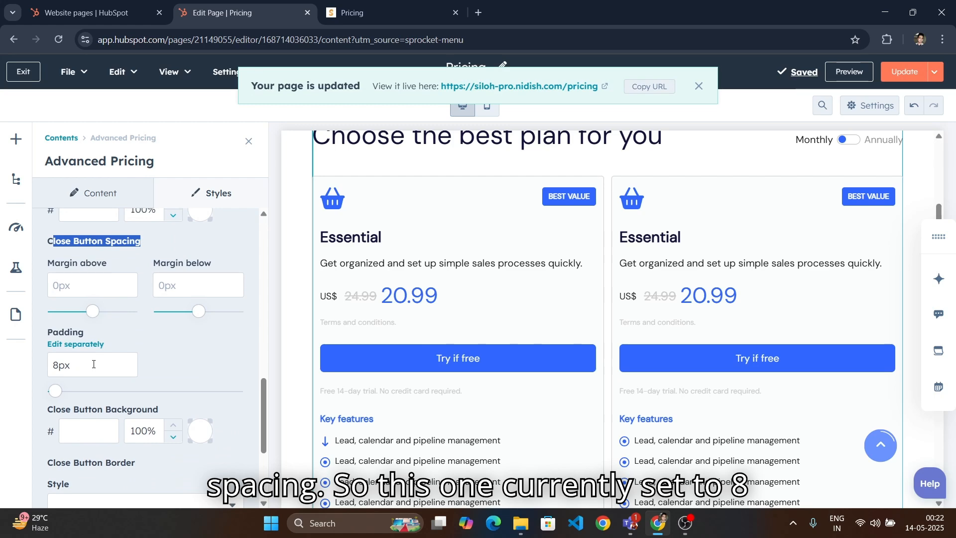
pyautogui.doubleClick(62, 365)
pyautogui.click(379, 12)
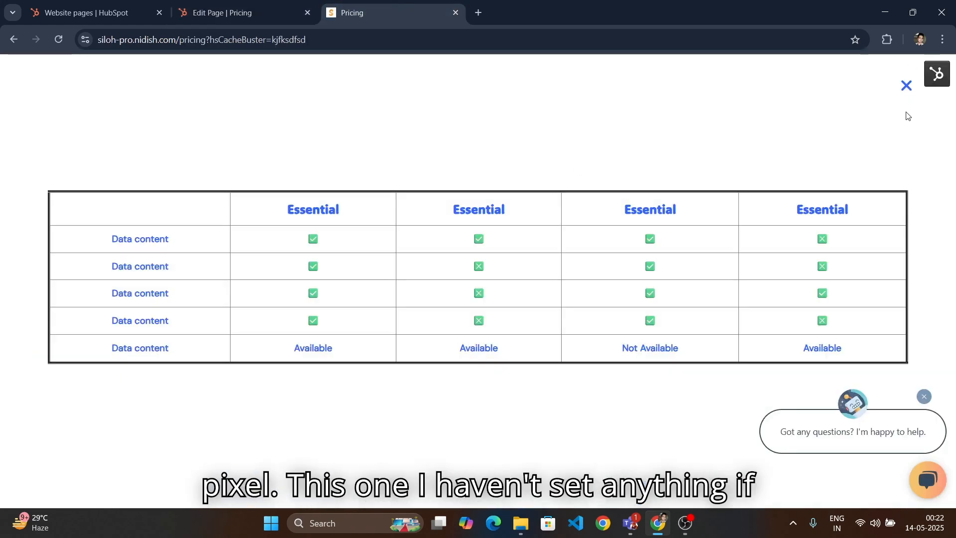
pyautogui.click(249, 9)
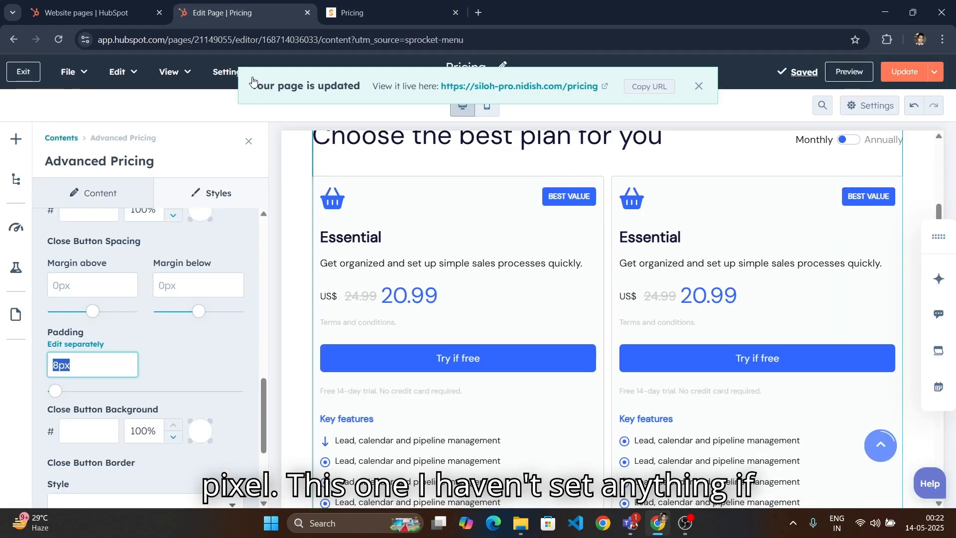
# Open the Close Button settings in the module's Table Content to examine its text and icon fields
pyautogui.click(89, 199)
pyautogui.click(139, 403)
pyautogui.scroll(-2, 140, 404)
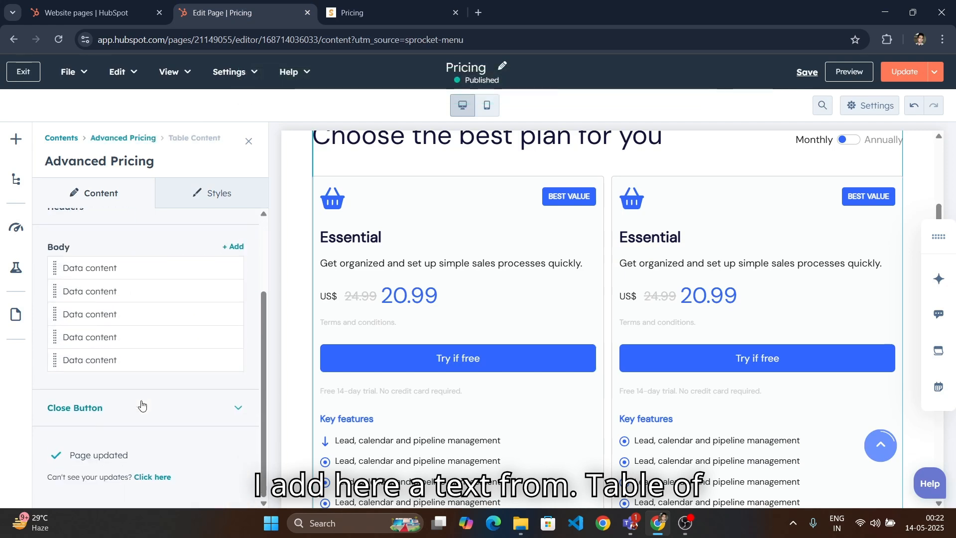
pyautogui.click(142, 418)
pyautogui.scroll(2, 164, 321)
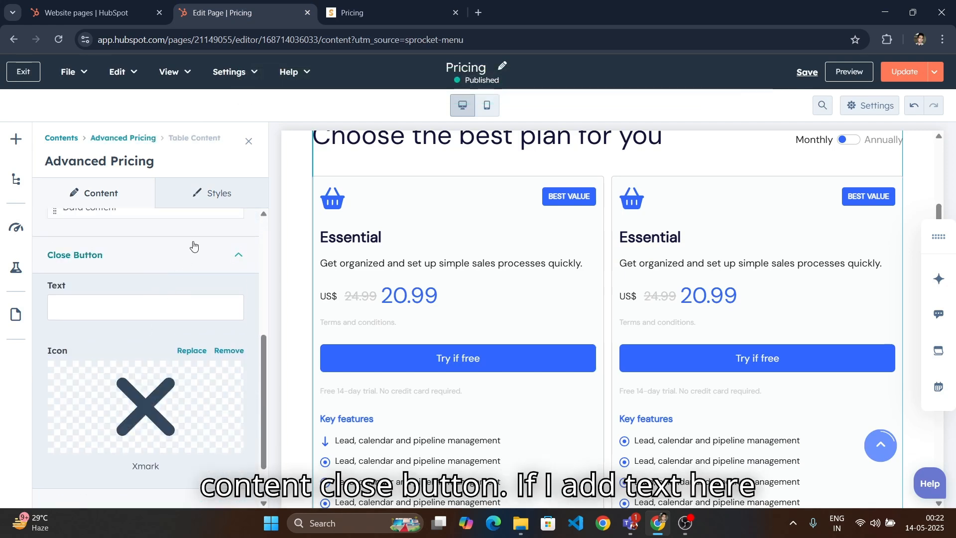
# Return to the Table Content styles and examine the close button's spacing, background, border and corner radius settings
pyautogui.click(212, 192)
pyautogui.scroll(-2, 165, 429)
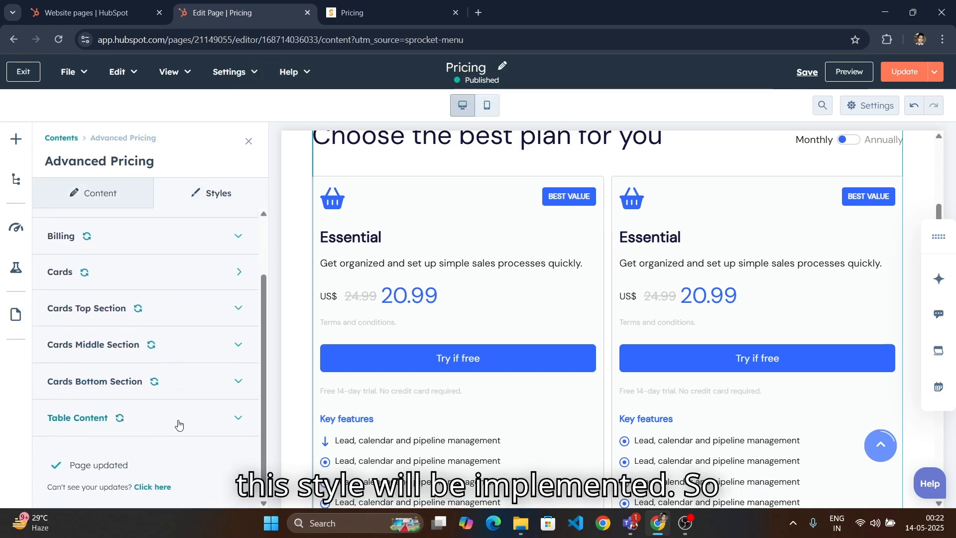
pyautogui.click(179, 424)
pyautogui.scroll(-5, 179, 420)
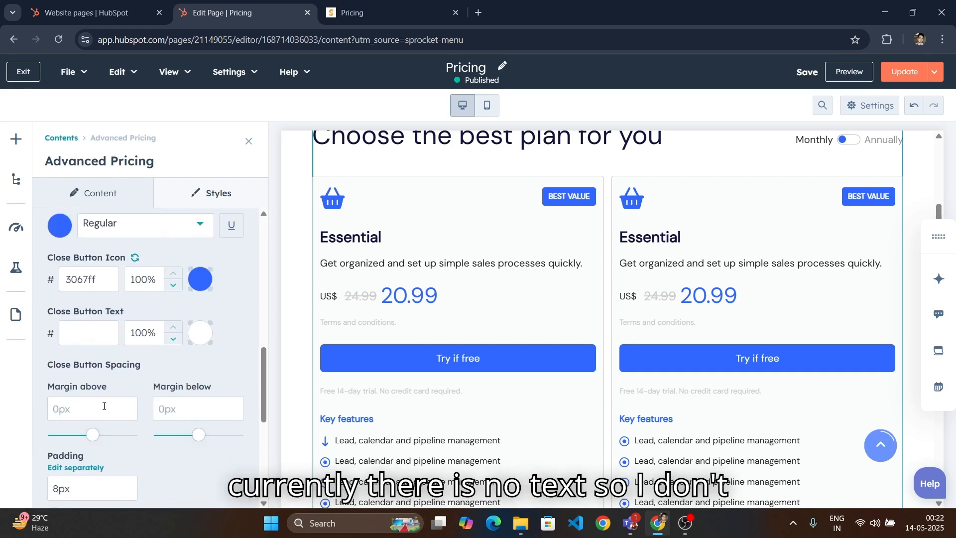
pyautogui.scroll(-2, 104, 406)
pyautogui.scroll(2, 145, 369)
pyautogui.scroll(-4, 145, 369)
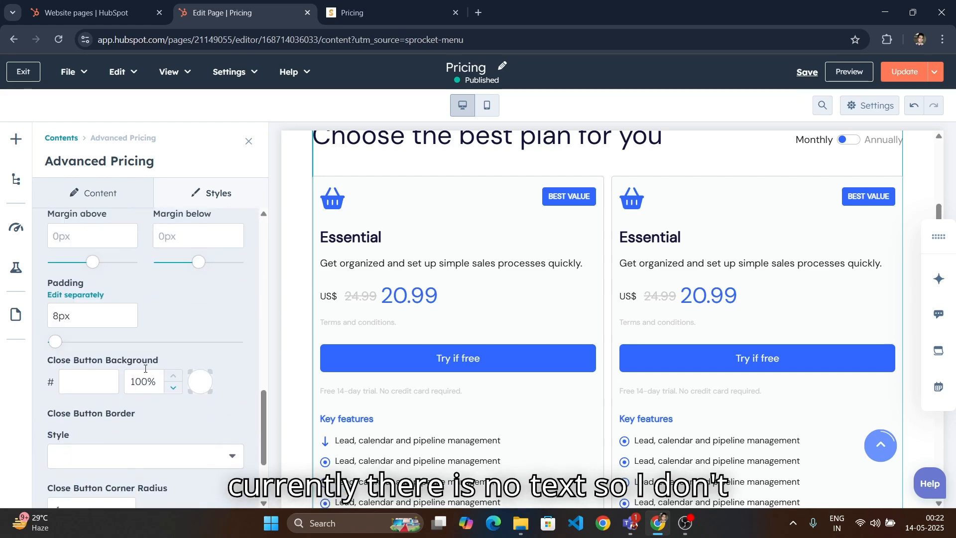
pyautogui.scroll(-1, 145, 368)
pyautogui.scroll(-3, 184, 382)
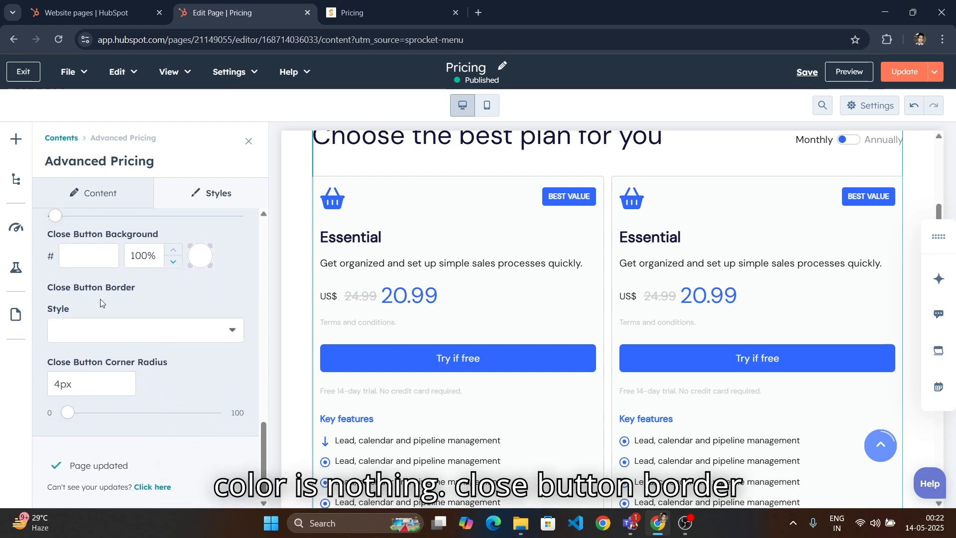
# View the available Close Button Border styles and compare the setting with the live table's close button
pyautogui.click(163, 333)
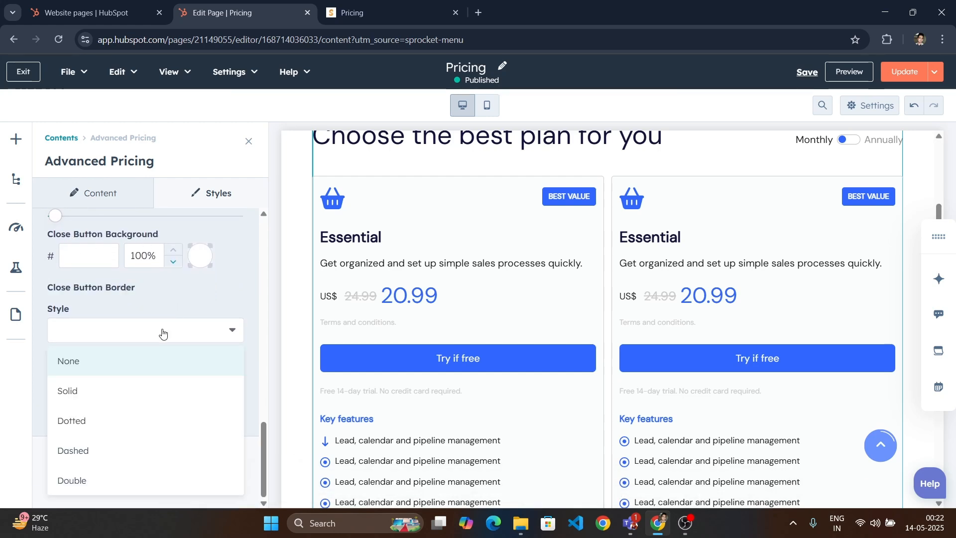
pyautogui.click(164, 333)
pyautogui.click(171, 330)
pyautogui.click(409, 5)
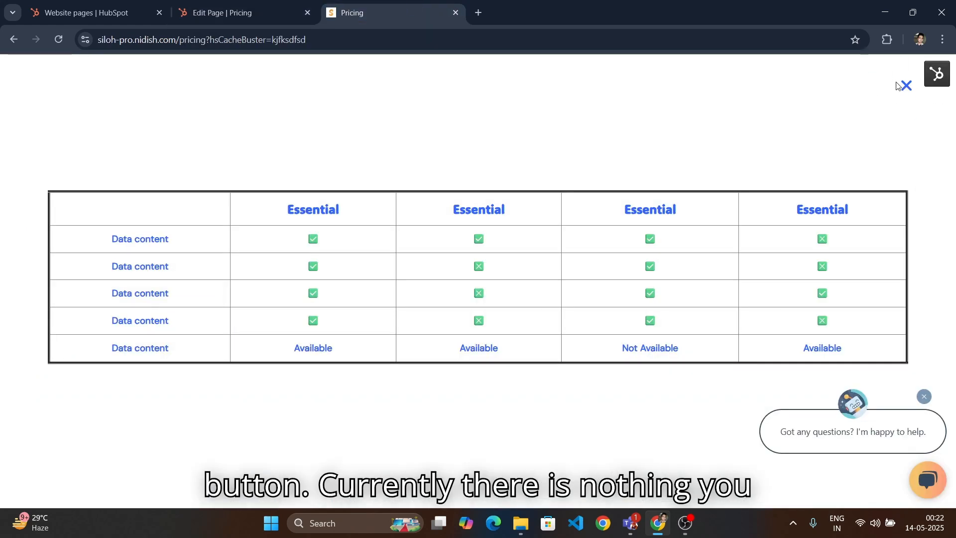
pyautogui.click(241, 11)
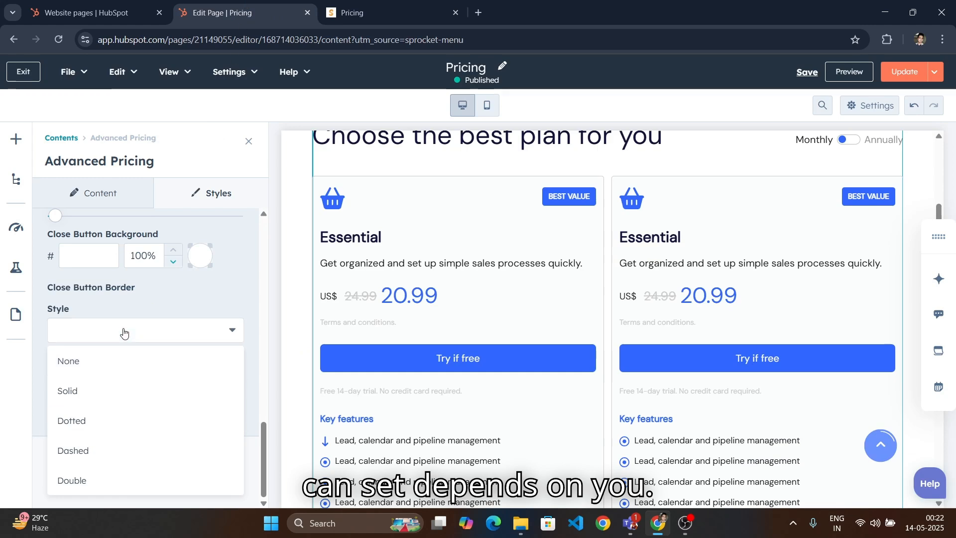
pyautogui.click(196, 344)
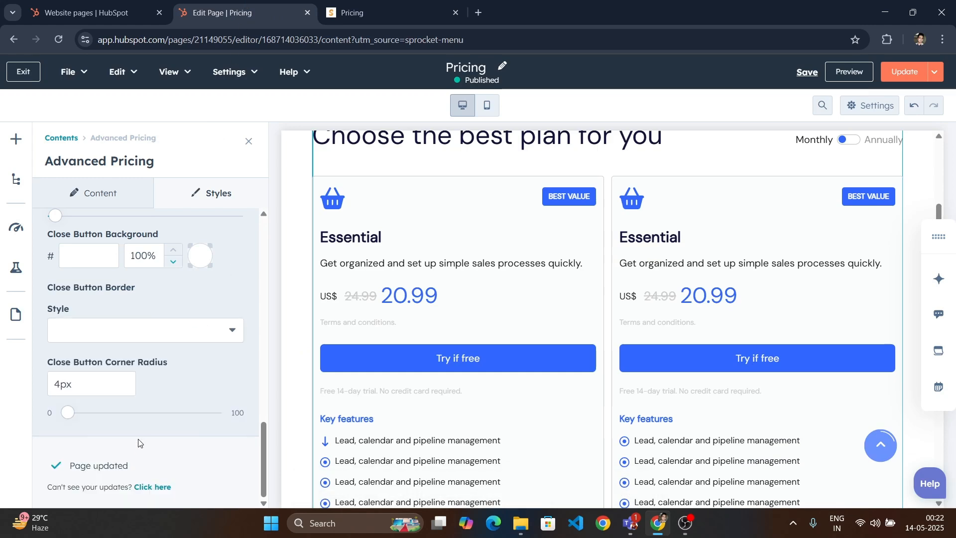
# Review the Advanced Pricing module's content and style setting groups in the page editor
pyautogui.click(163, 489)
pyautogui.scroll(8, 205, 345)
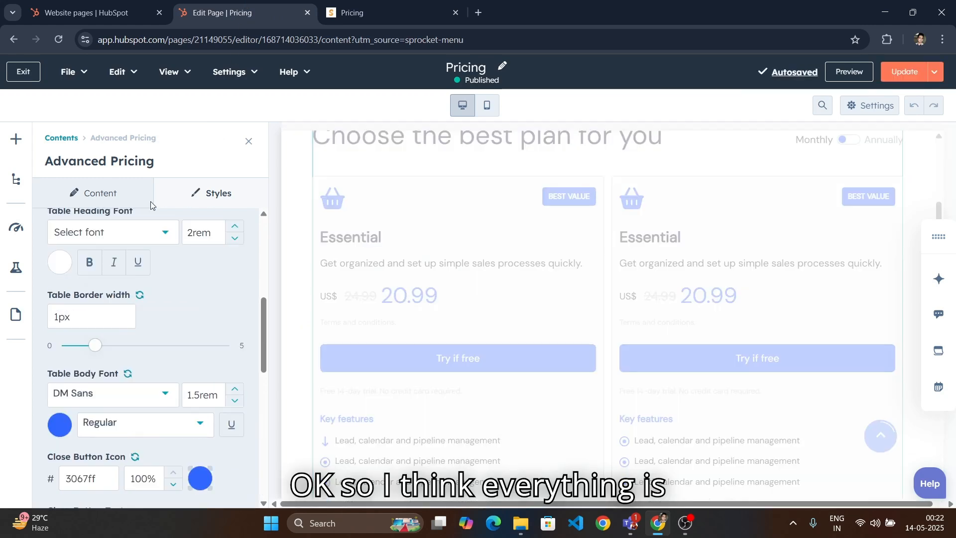
pyautogui.click(125, 191)
pyautogui.click(215, 191)
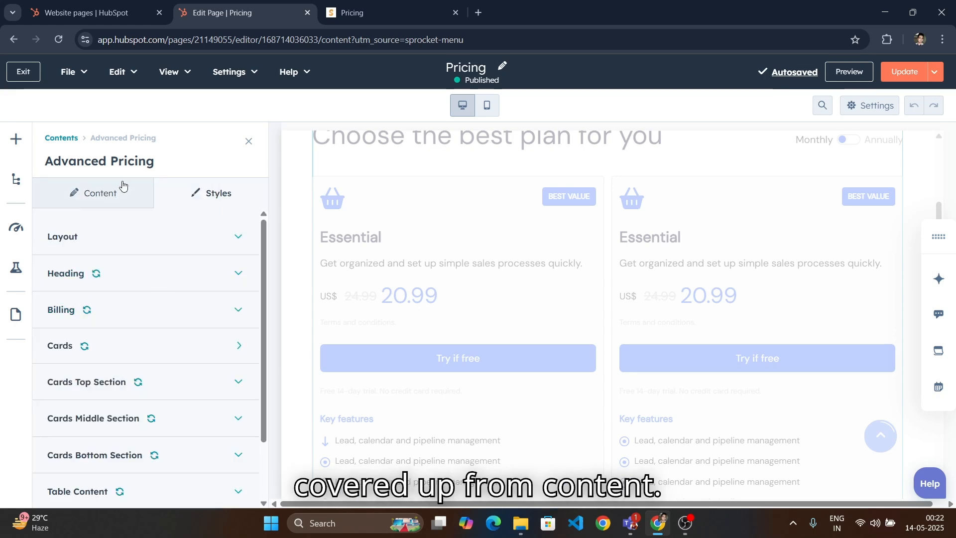
pyautogui.click(123, 207)
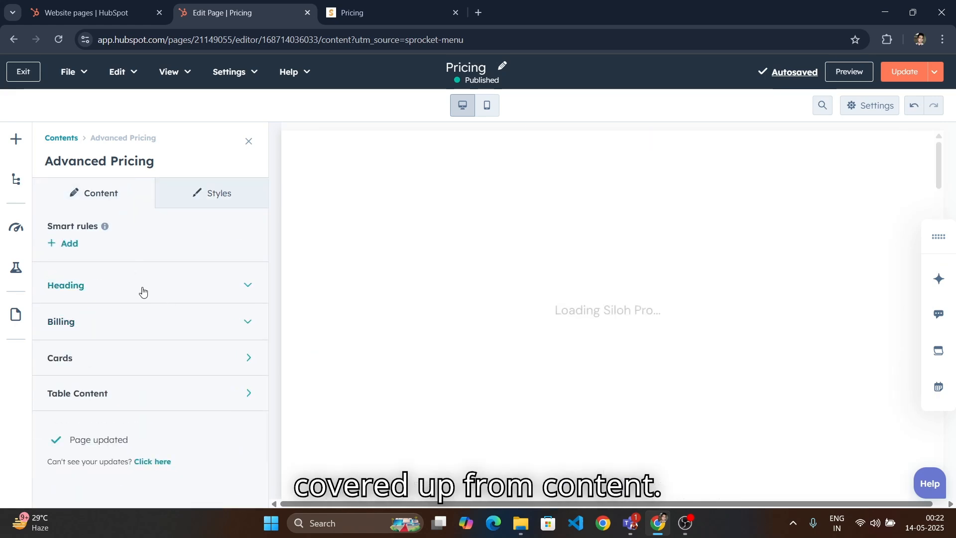
pyautogui.click(226, 187)
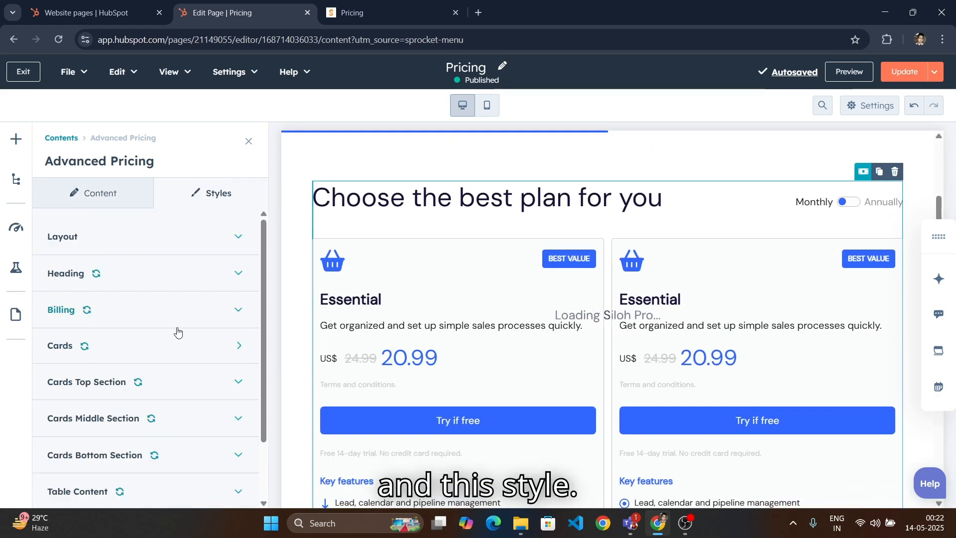
pyautogui.click(128, 198)
pyautogui.click(229, 188)
# Close the features table on the live Pricing page and reload the page
pyautogui.click(386, 4)
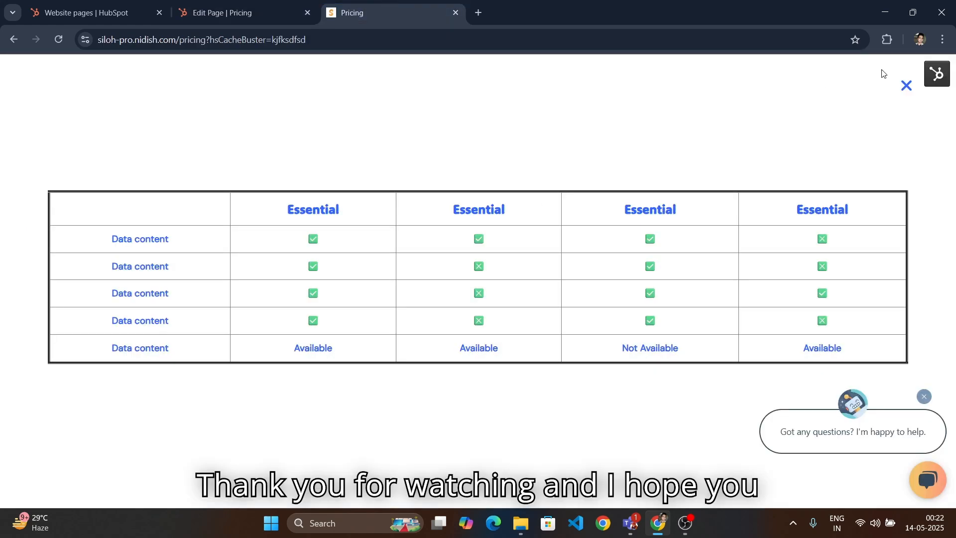
pyautogui.click(905, 88)
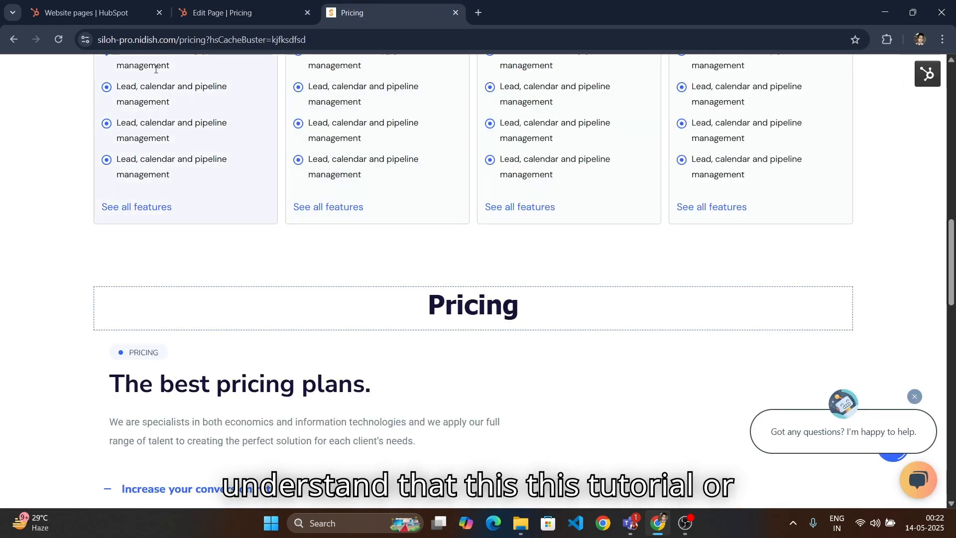
pyautogui.click(58, 40)
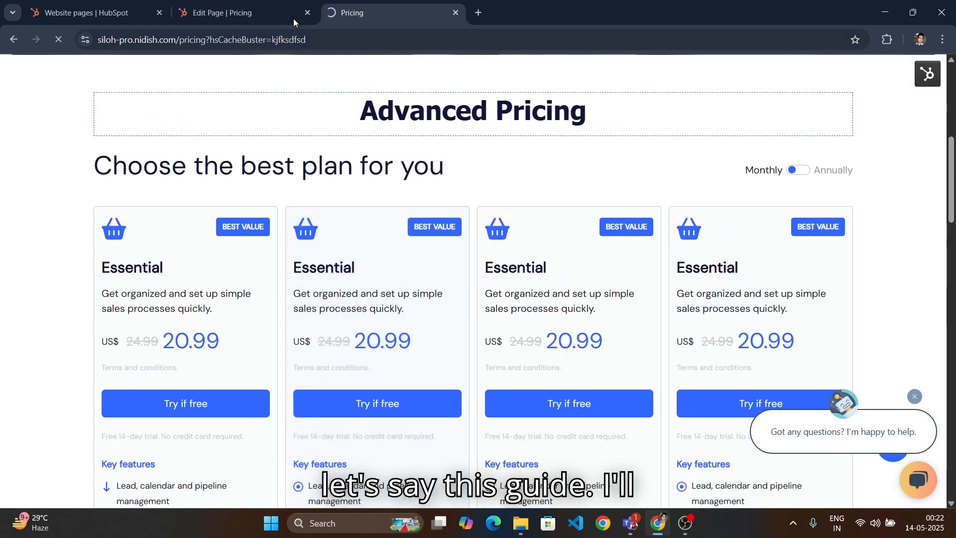